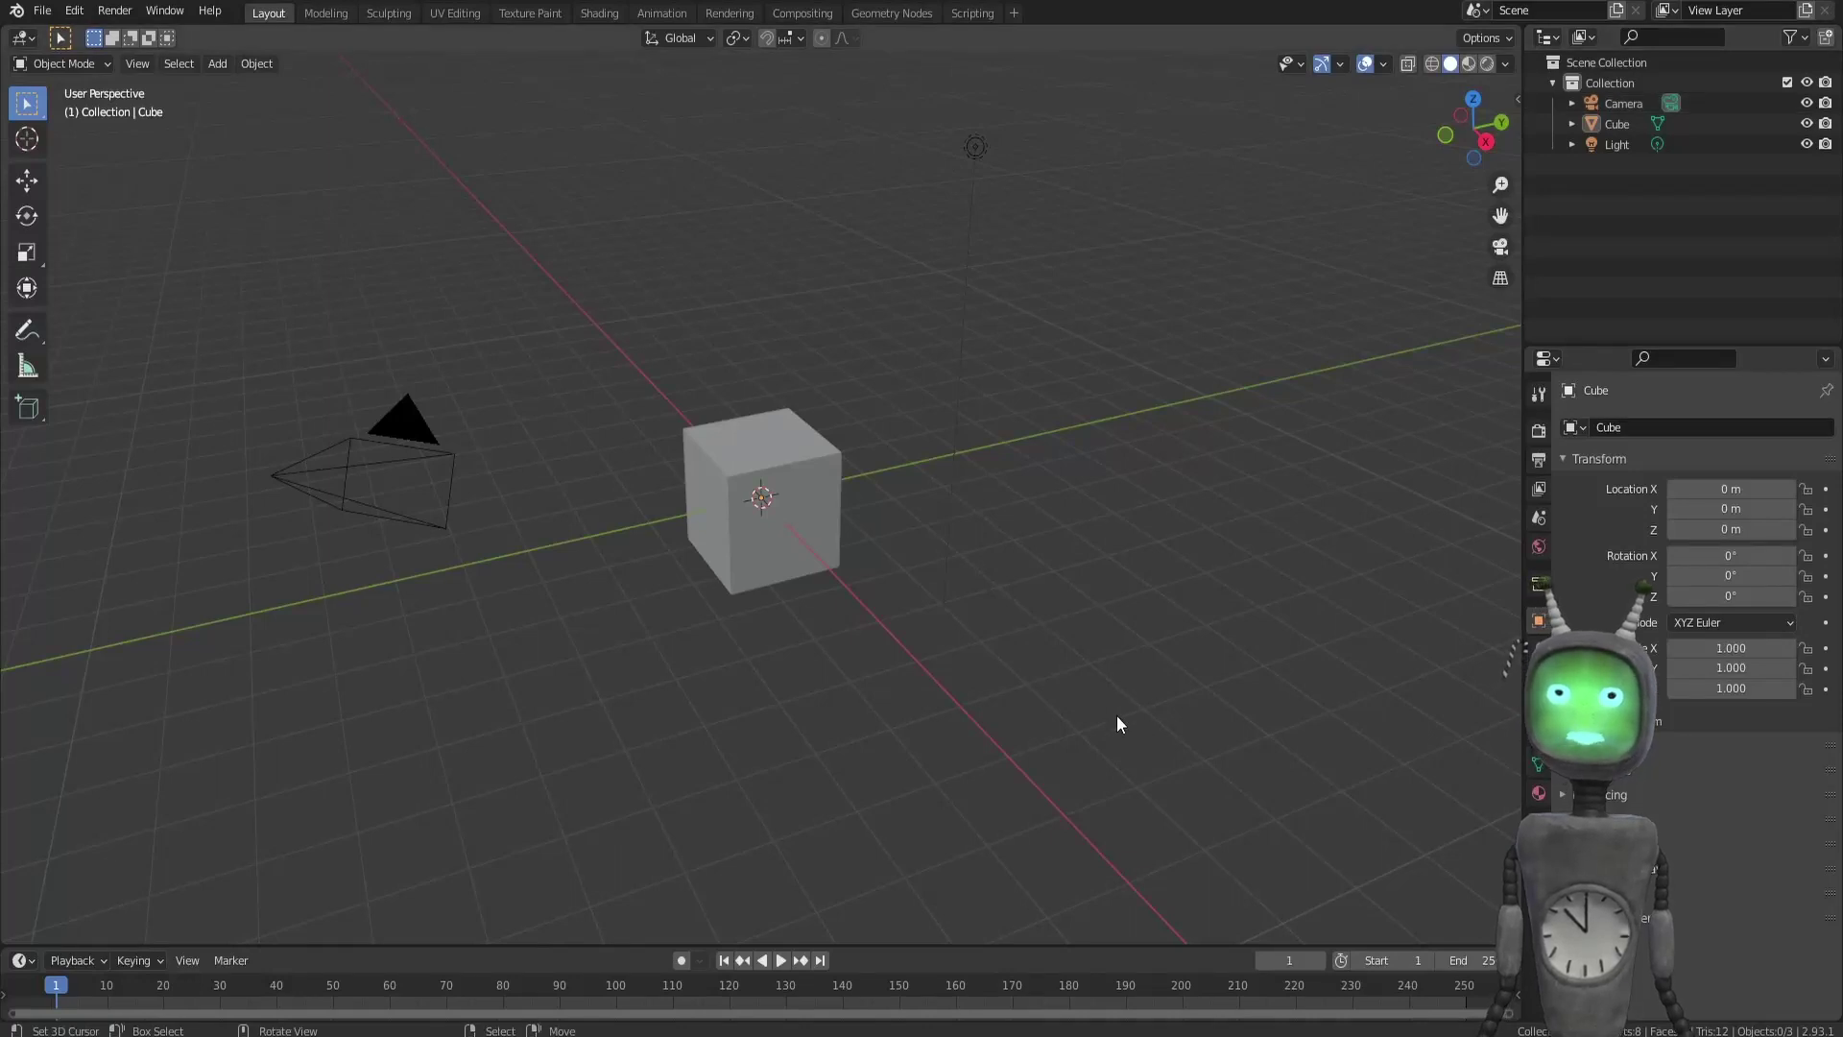
- Switch to Firefox and download the VRM_Addon_for_Blender repository from GitHub as a ZIP, saving the file
middle_drag(1116, 716, 1071, 755)
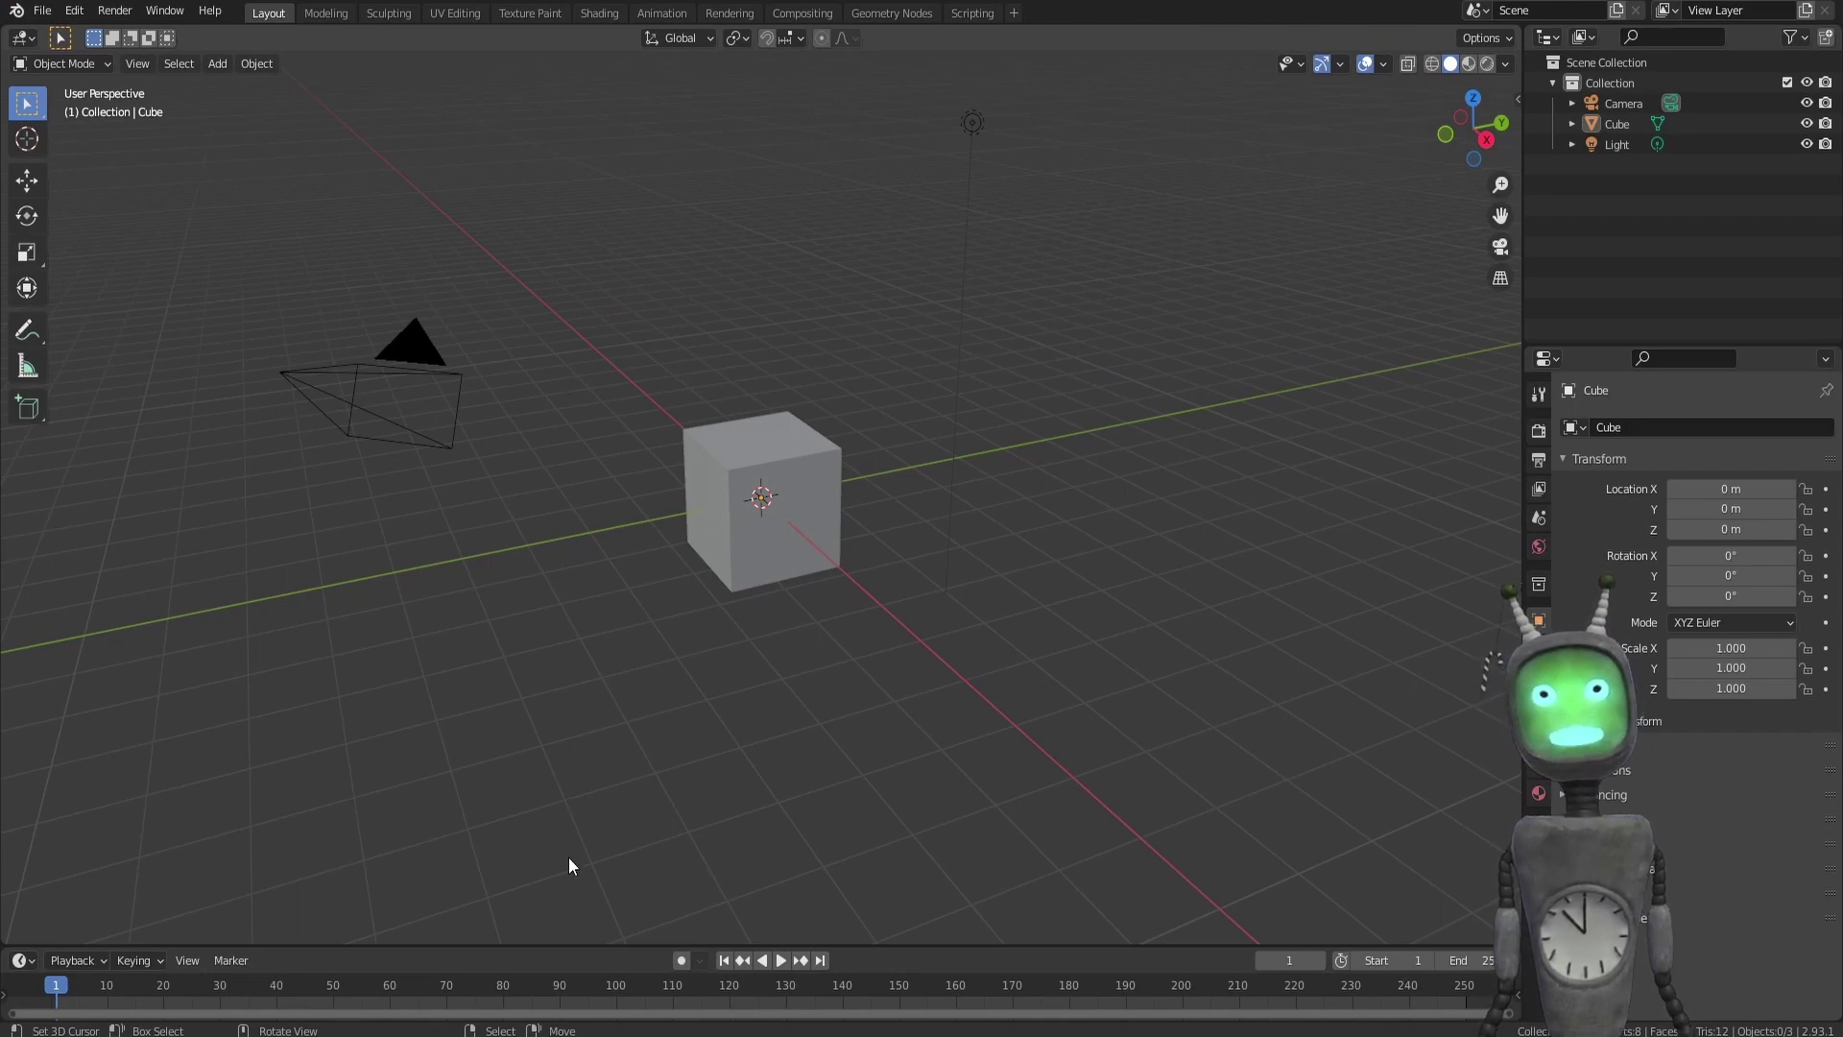
click(507, 1032)
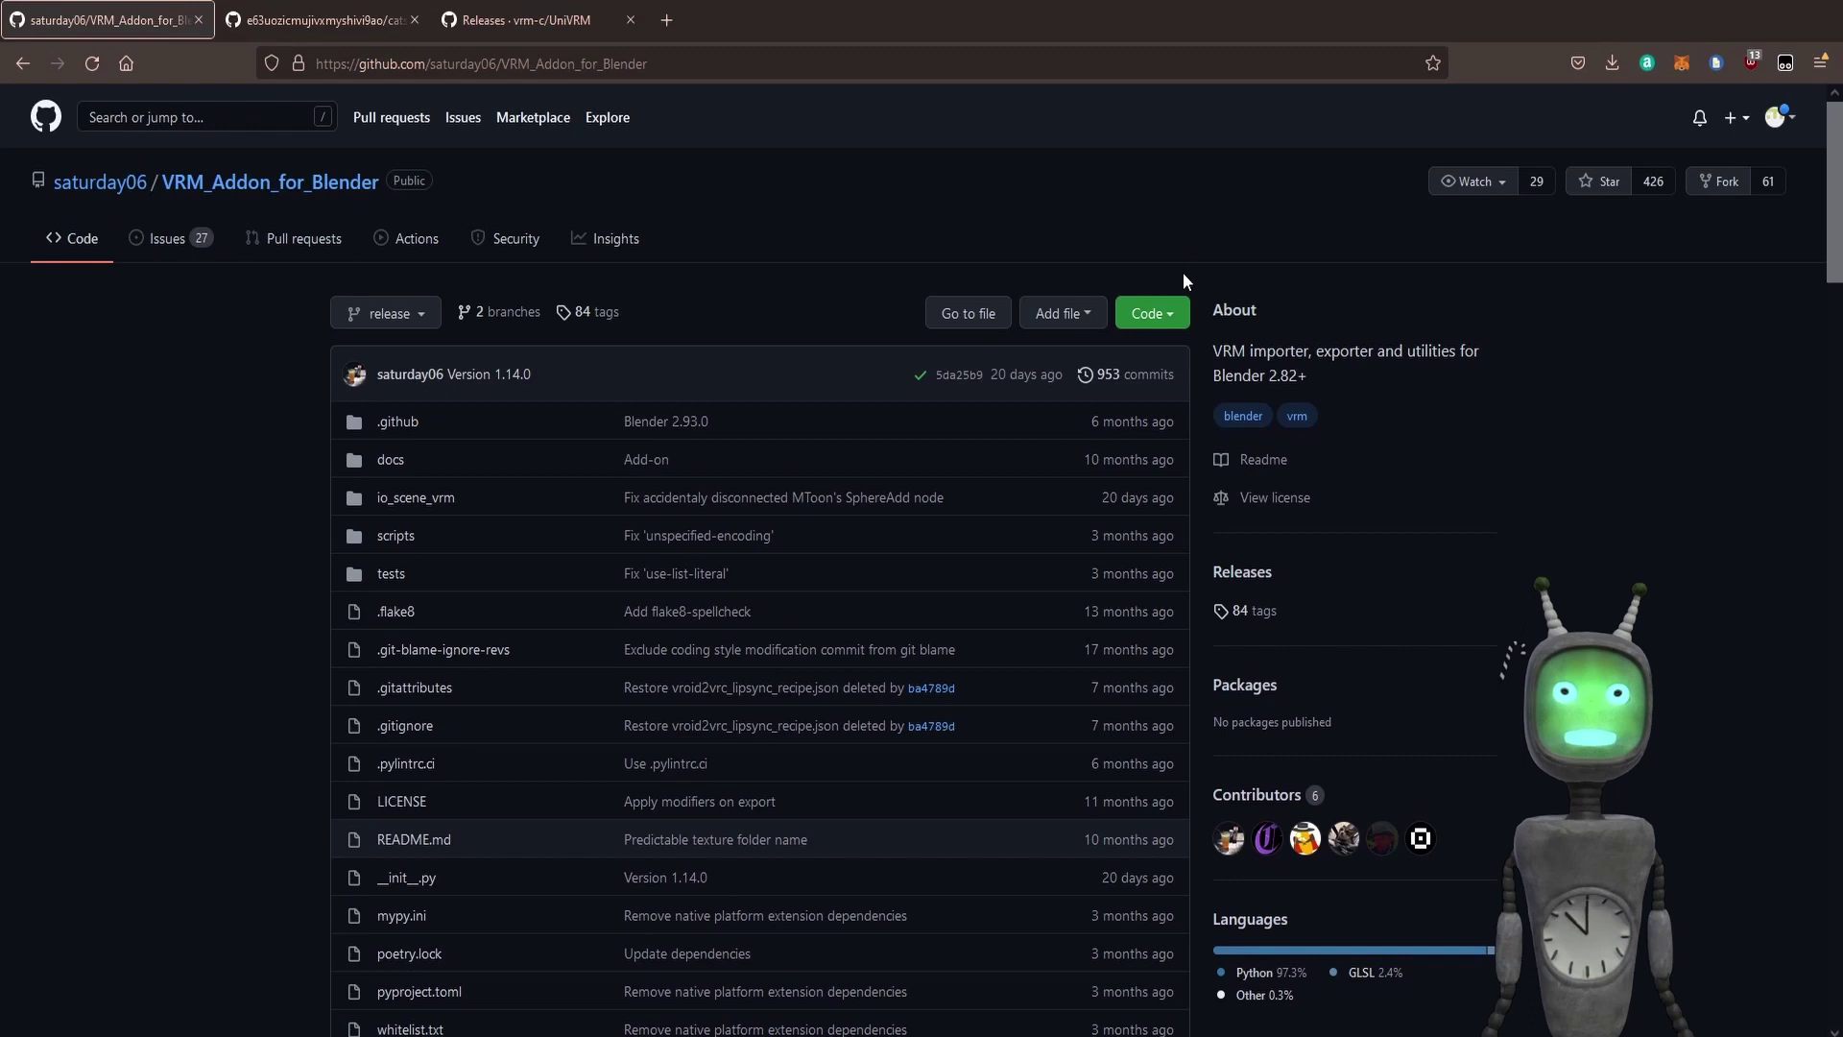
click(1168, 317)
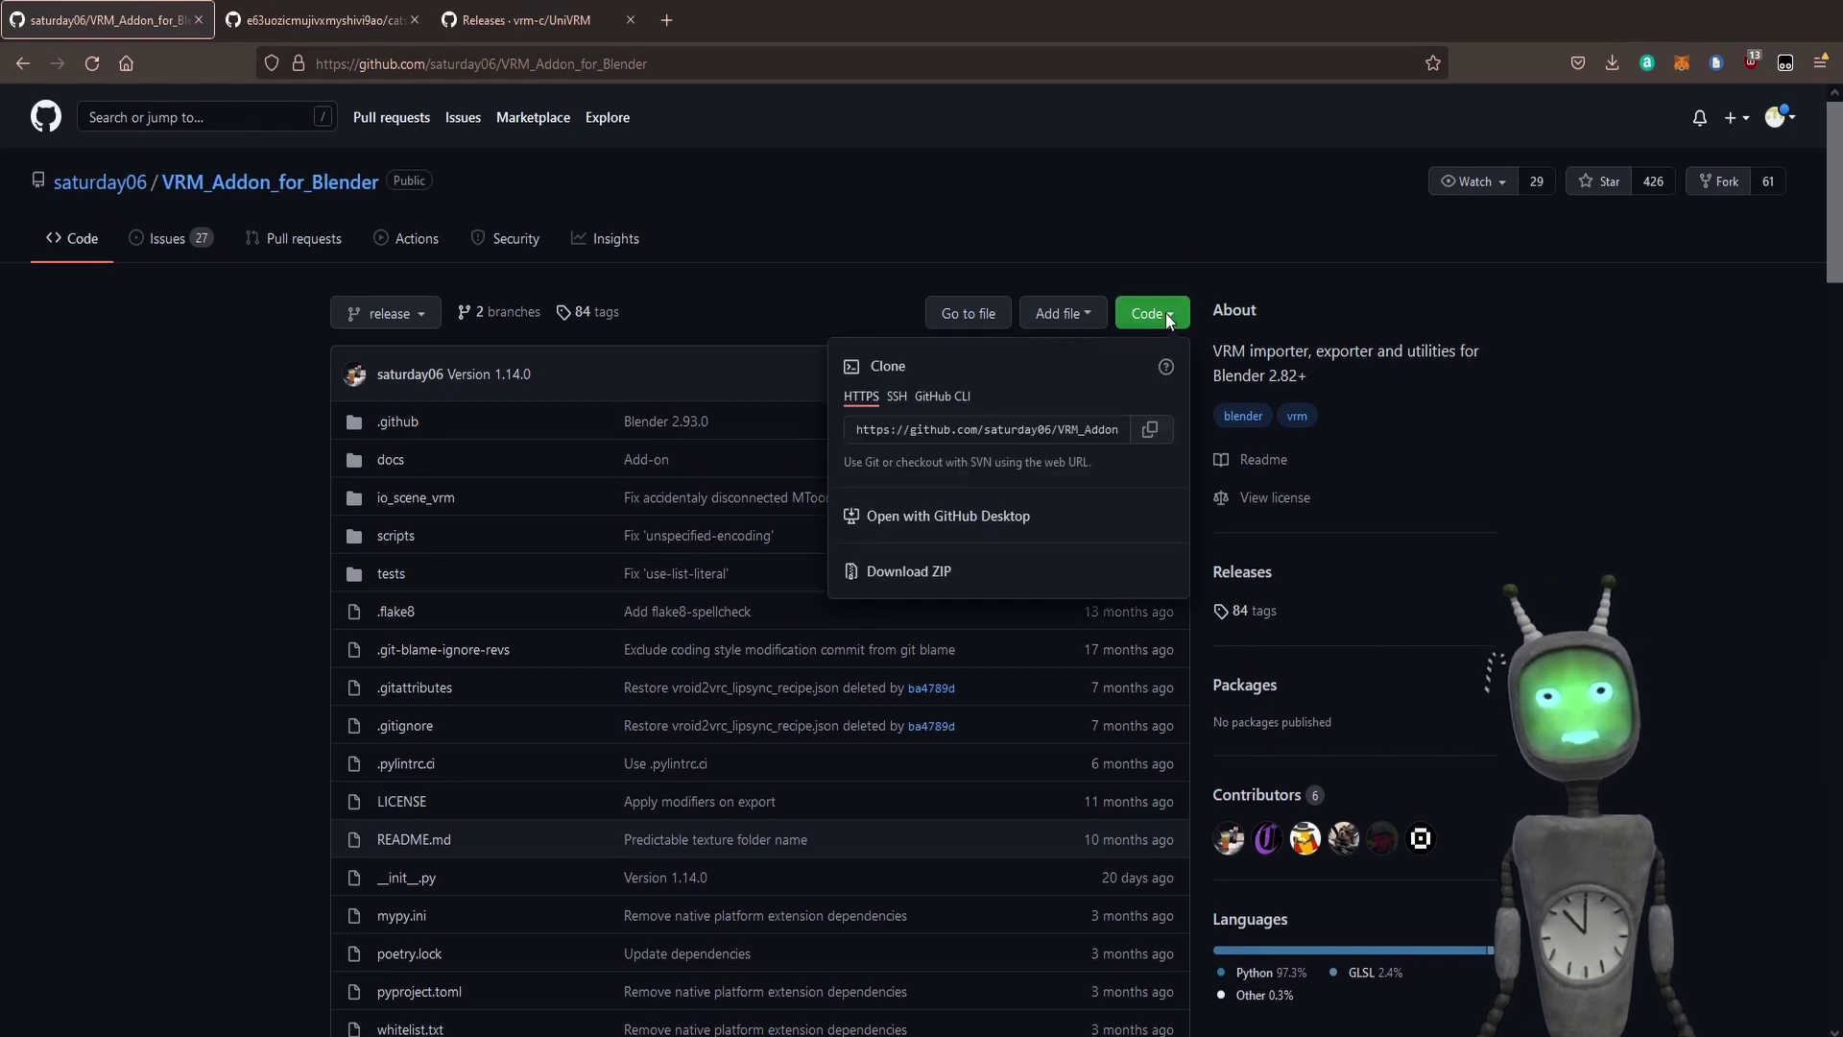
click(908, 571)
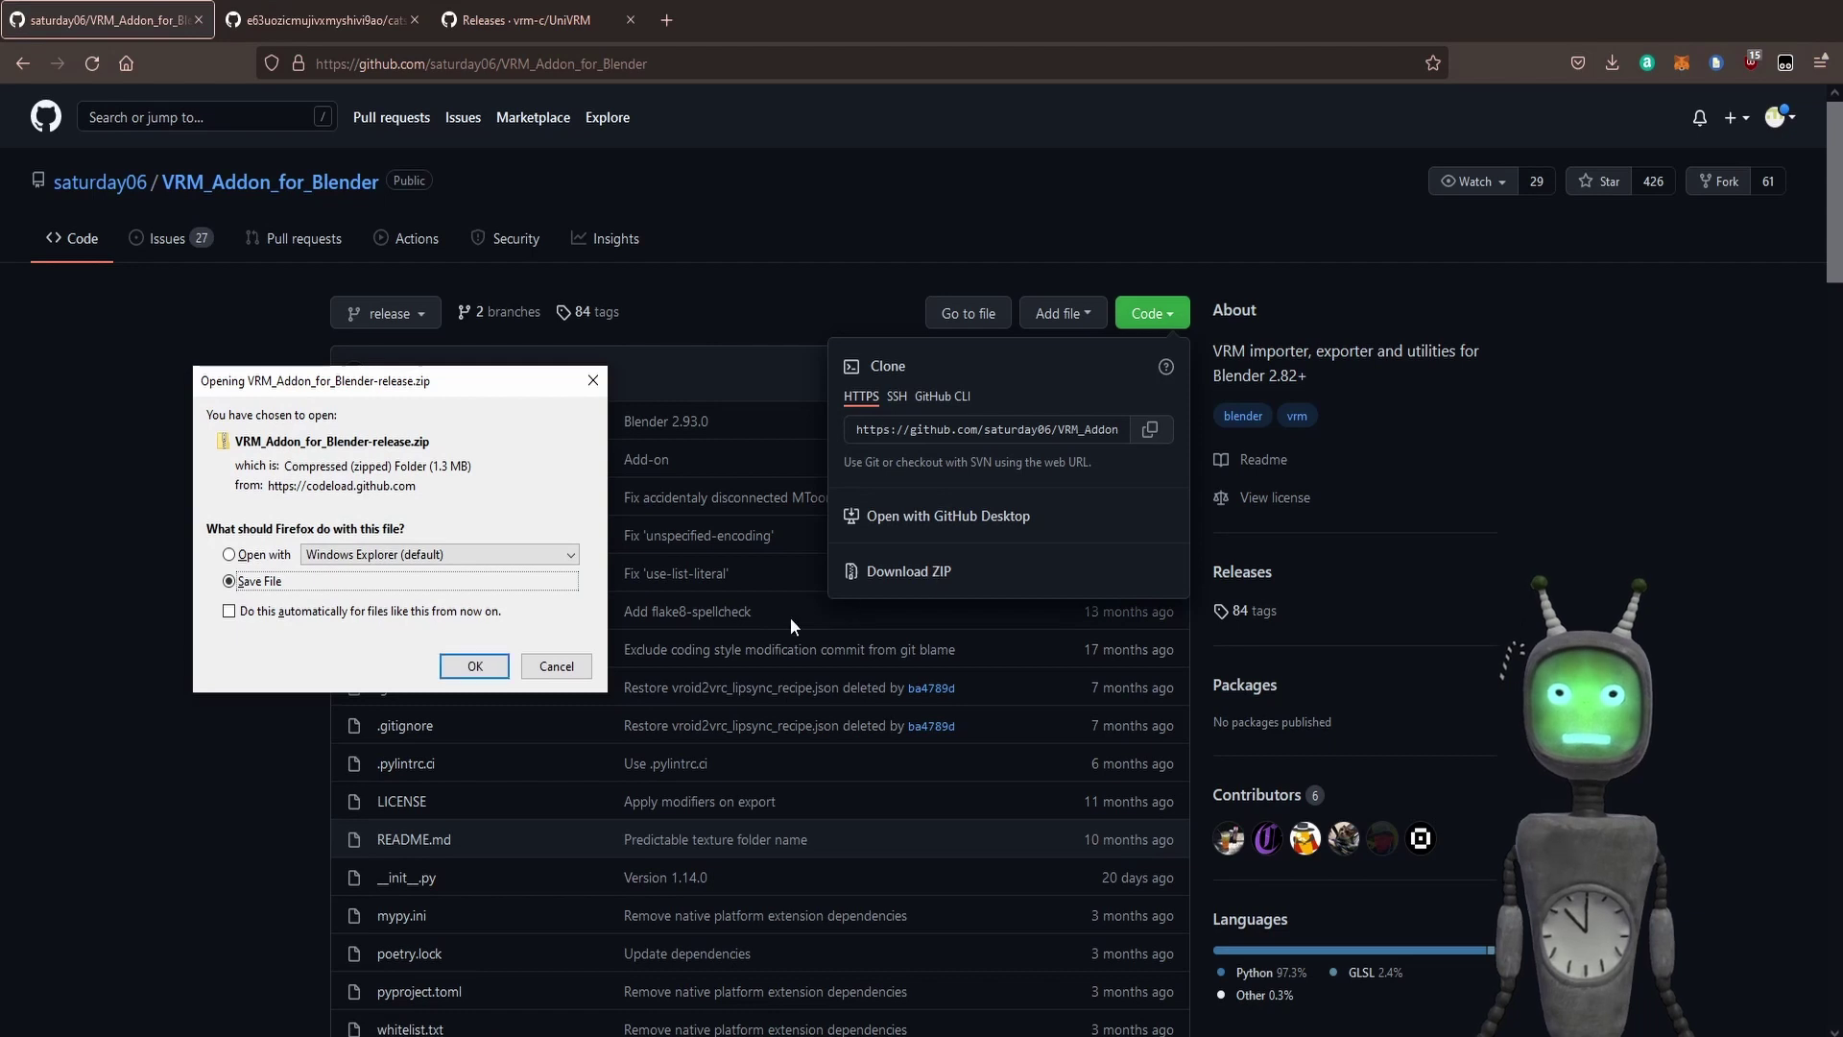
click(472, 667)
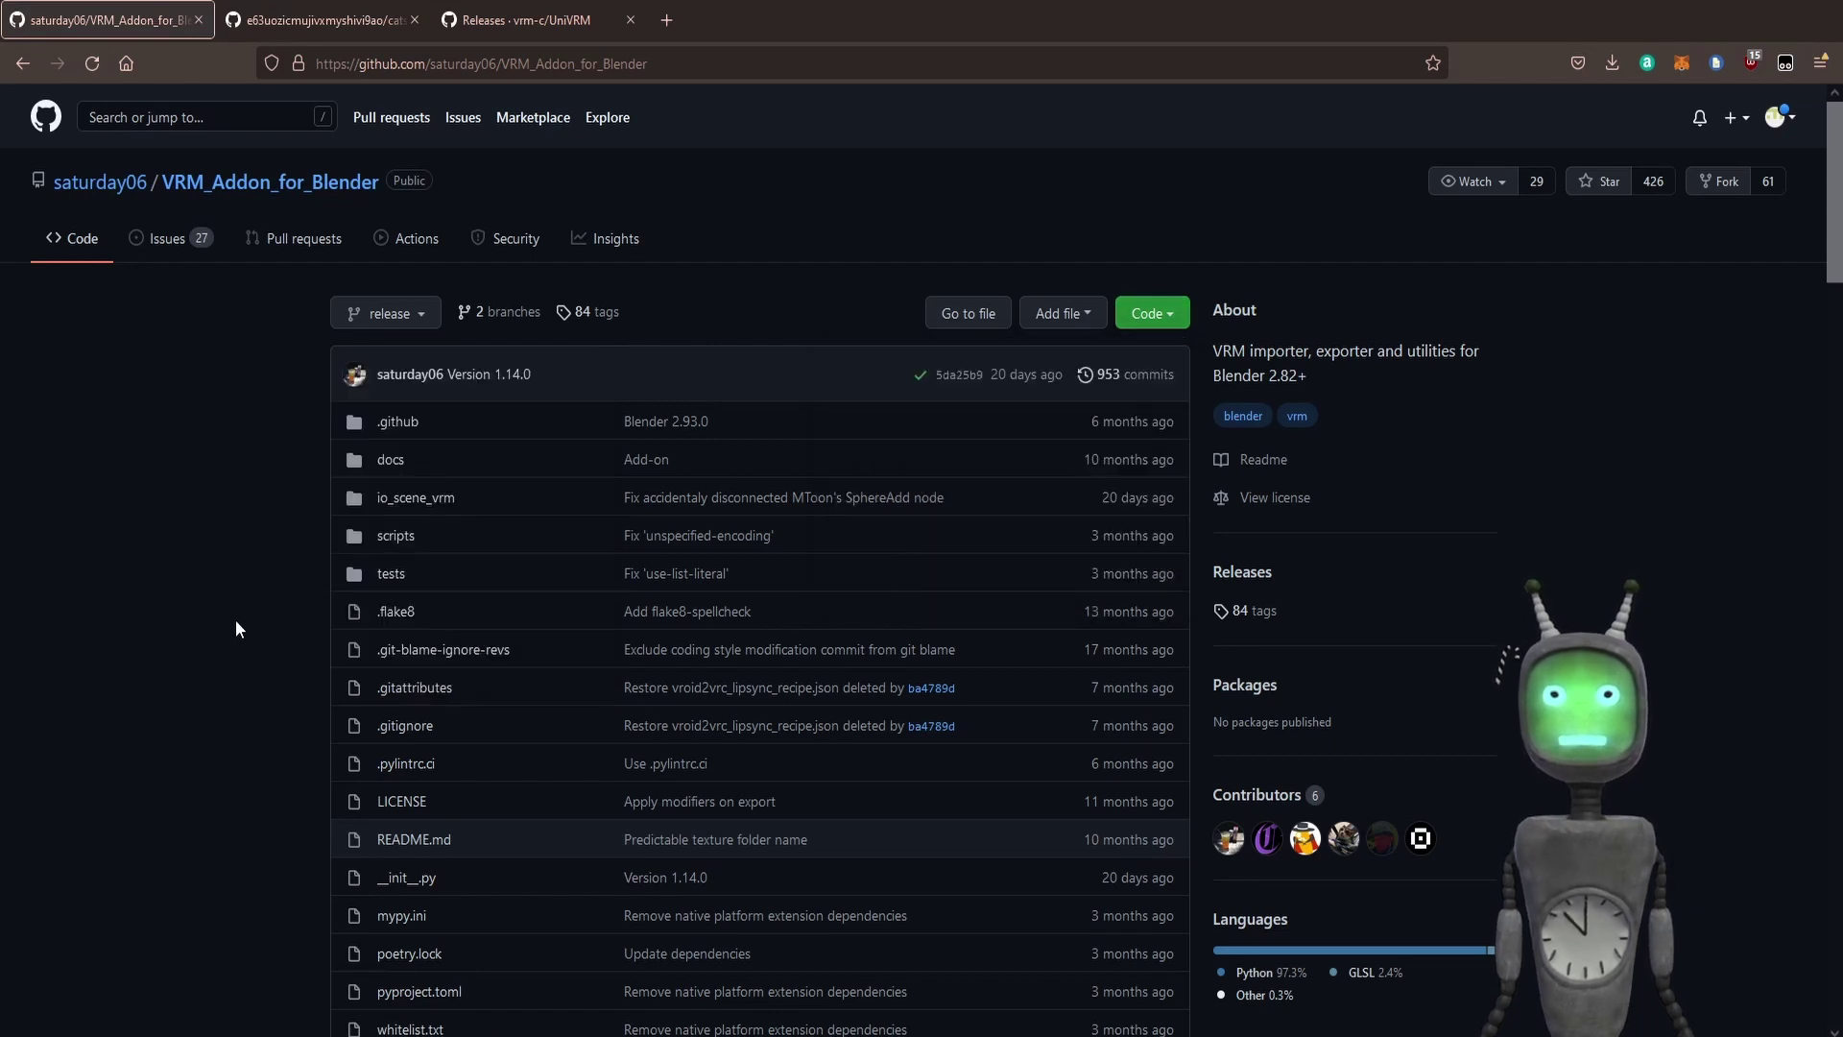
- Download the cats-blender-plugin repository from its GitHub page as a ZIP, saving the file
click(326, 17)
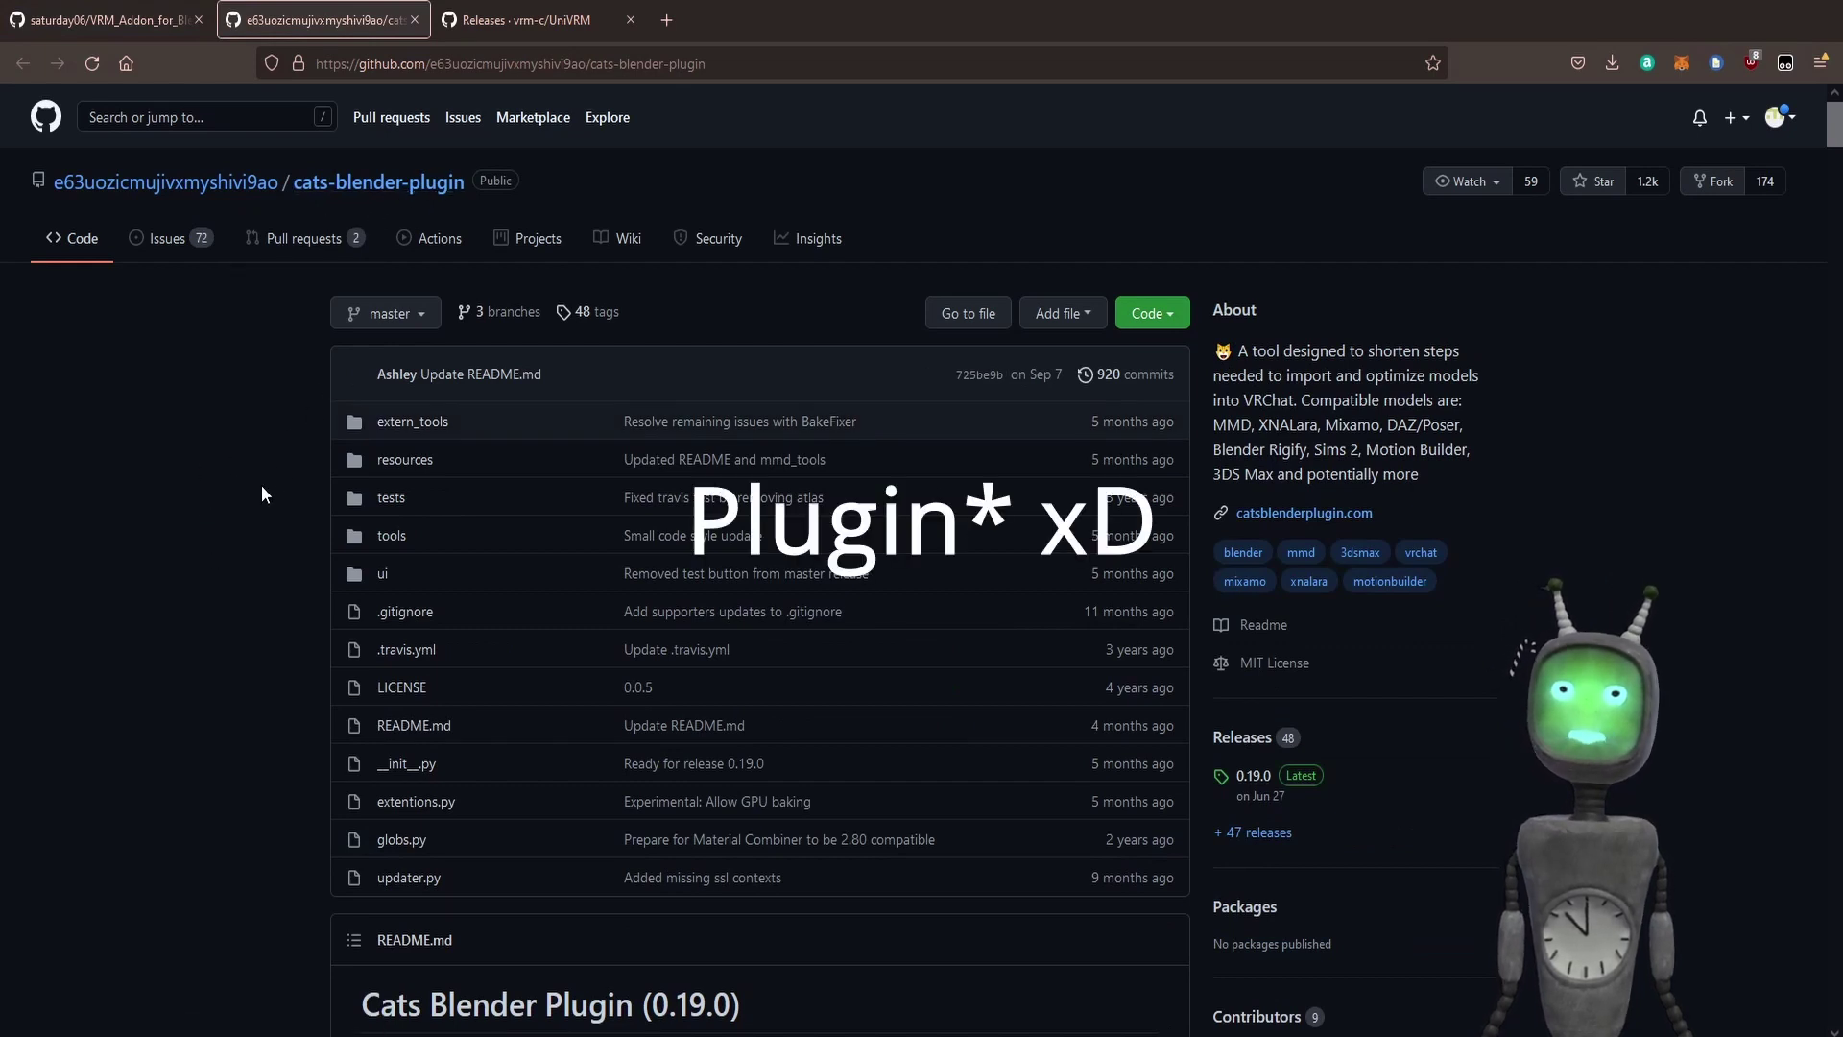
click(1177, 317)
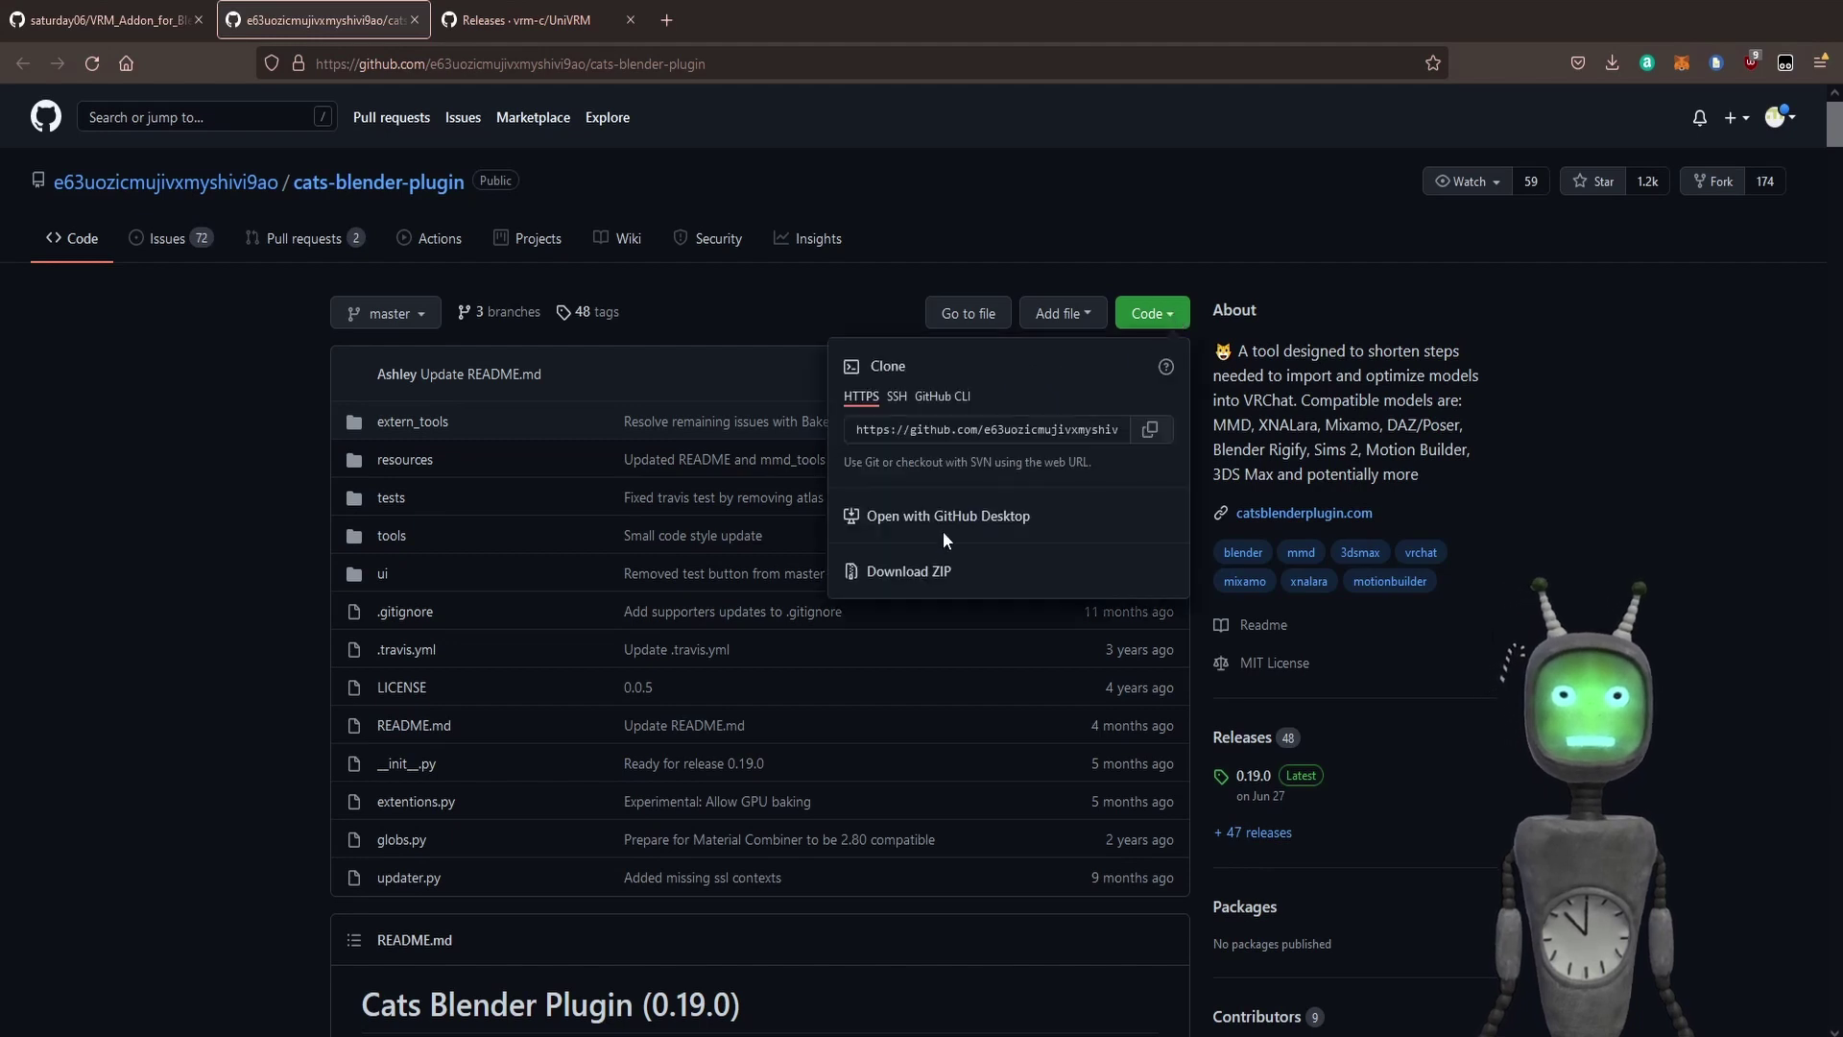
click(926, 572)
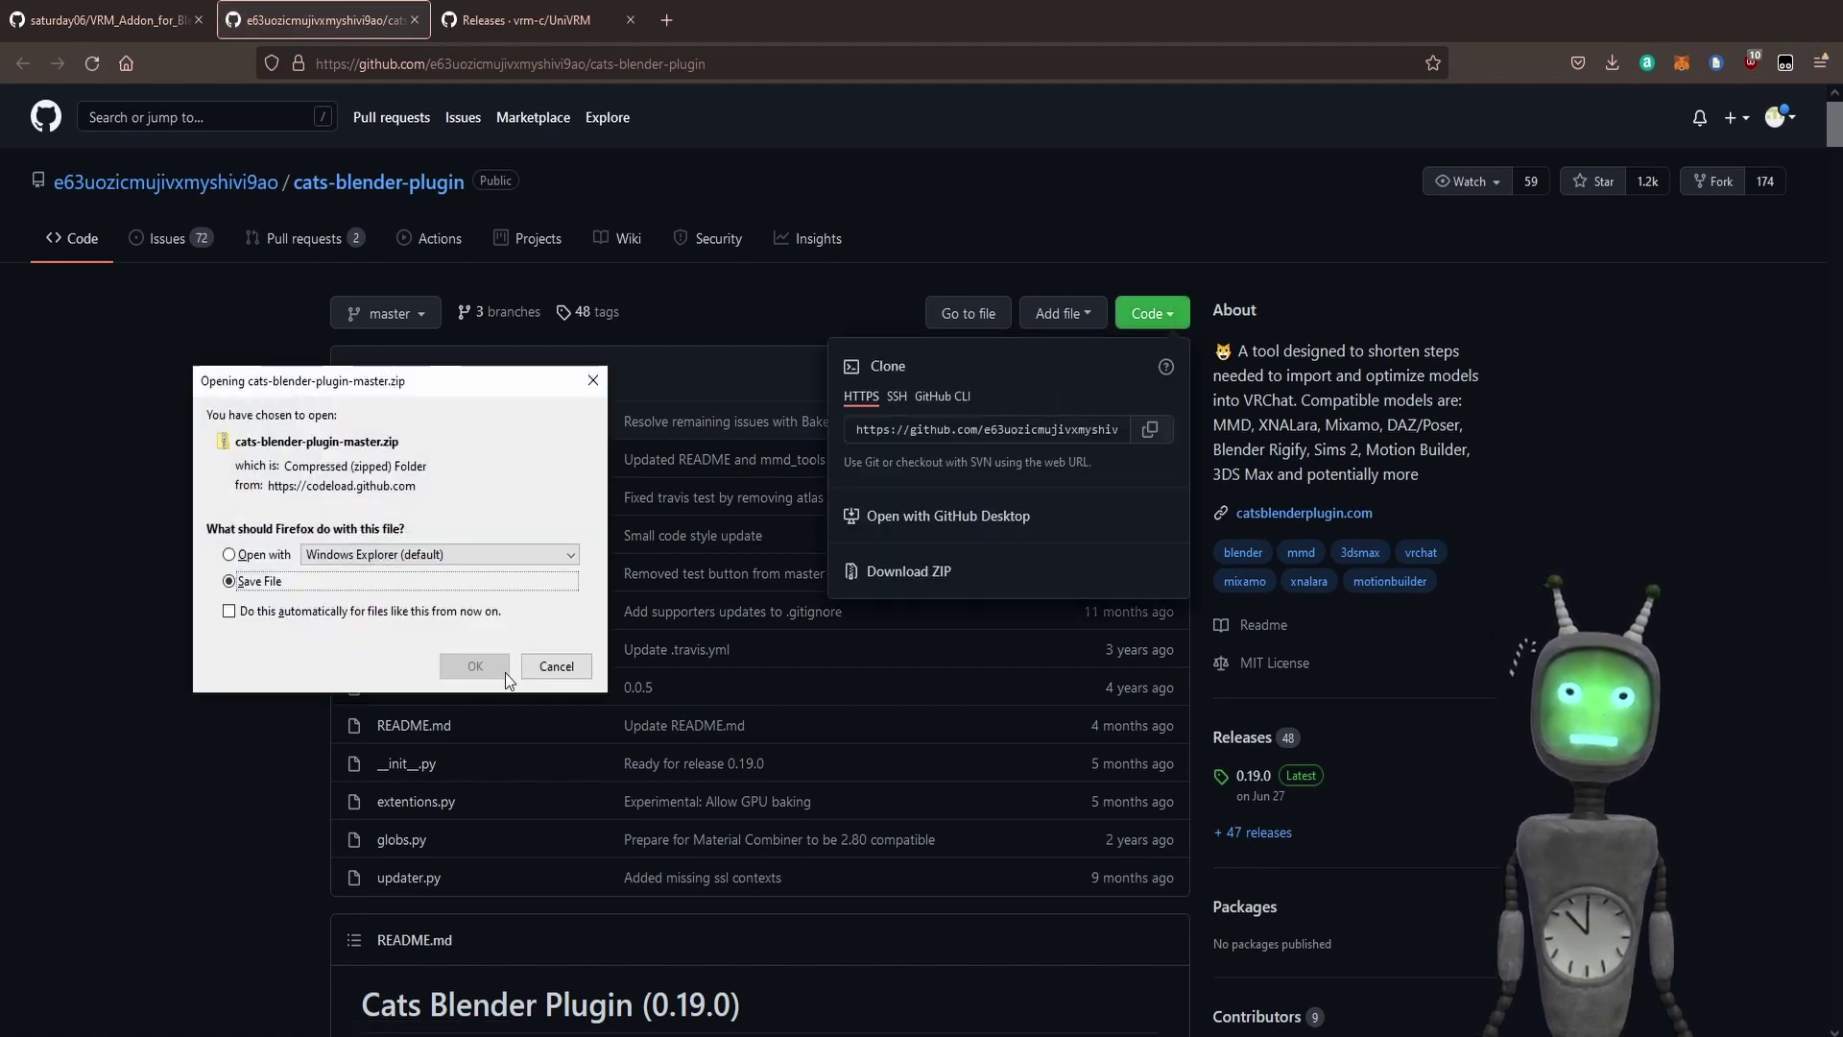
click(505, 672)
click(240, 475)
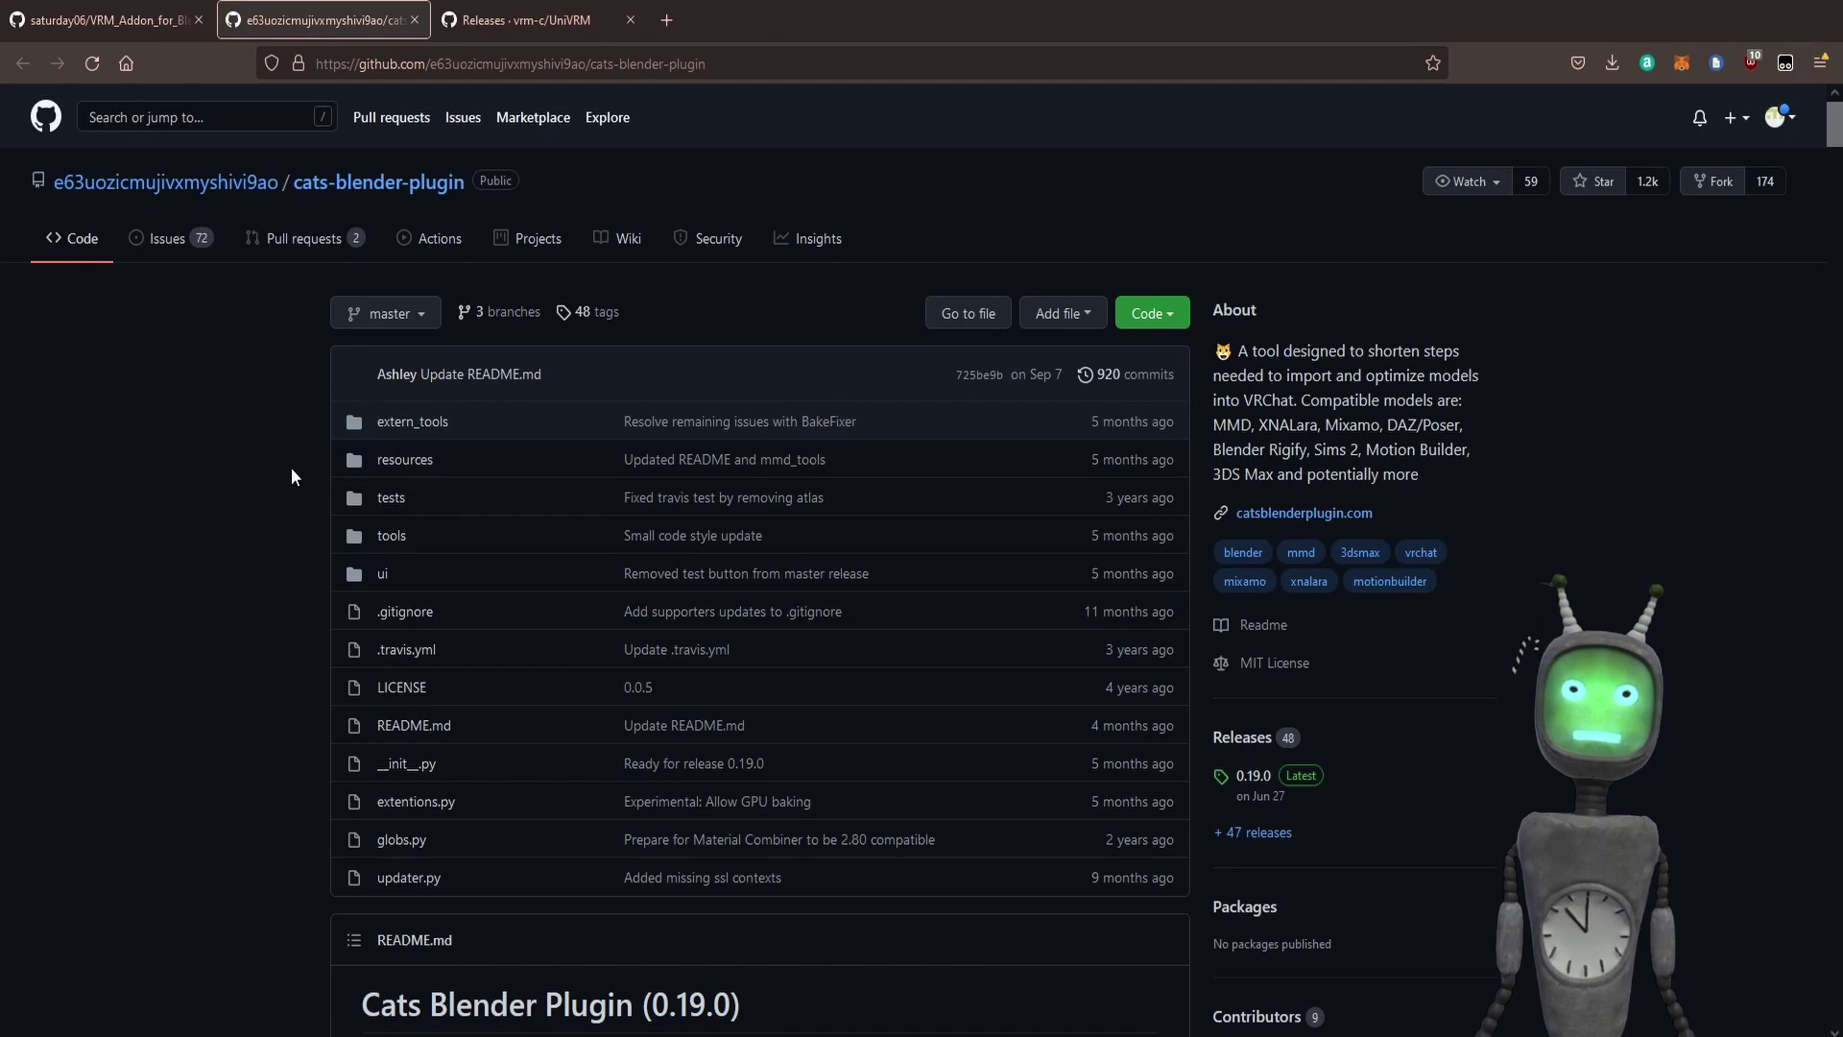
- Download UniVRM-0.79.0_3579.unitypackage from the v0.79.0 release assets and open it with Unity Editor
click(526, 19)
scroll(179, 710, down, 15)
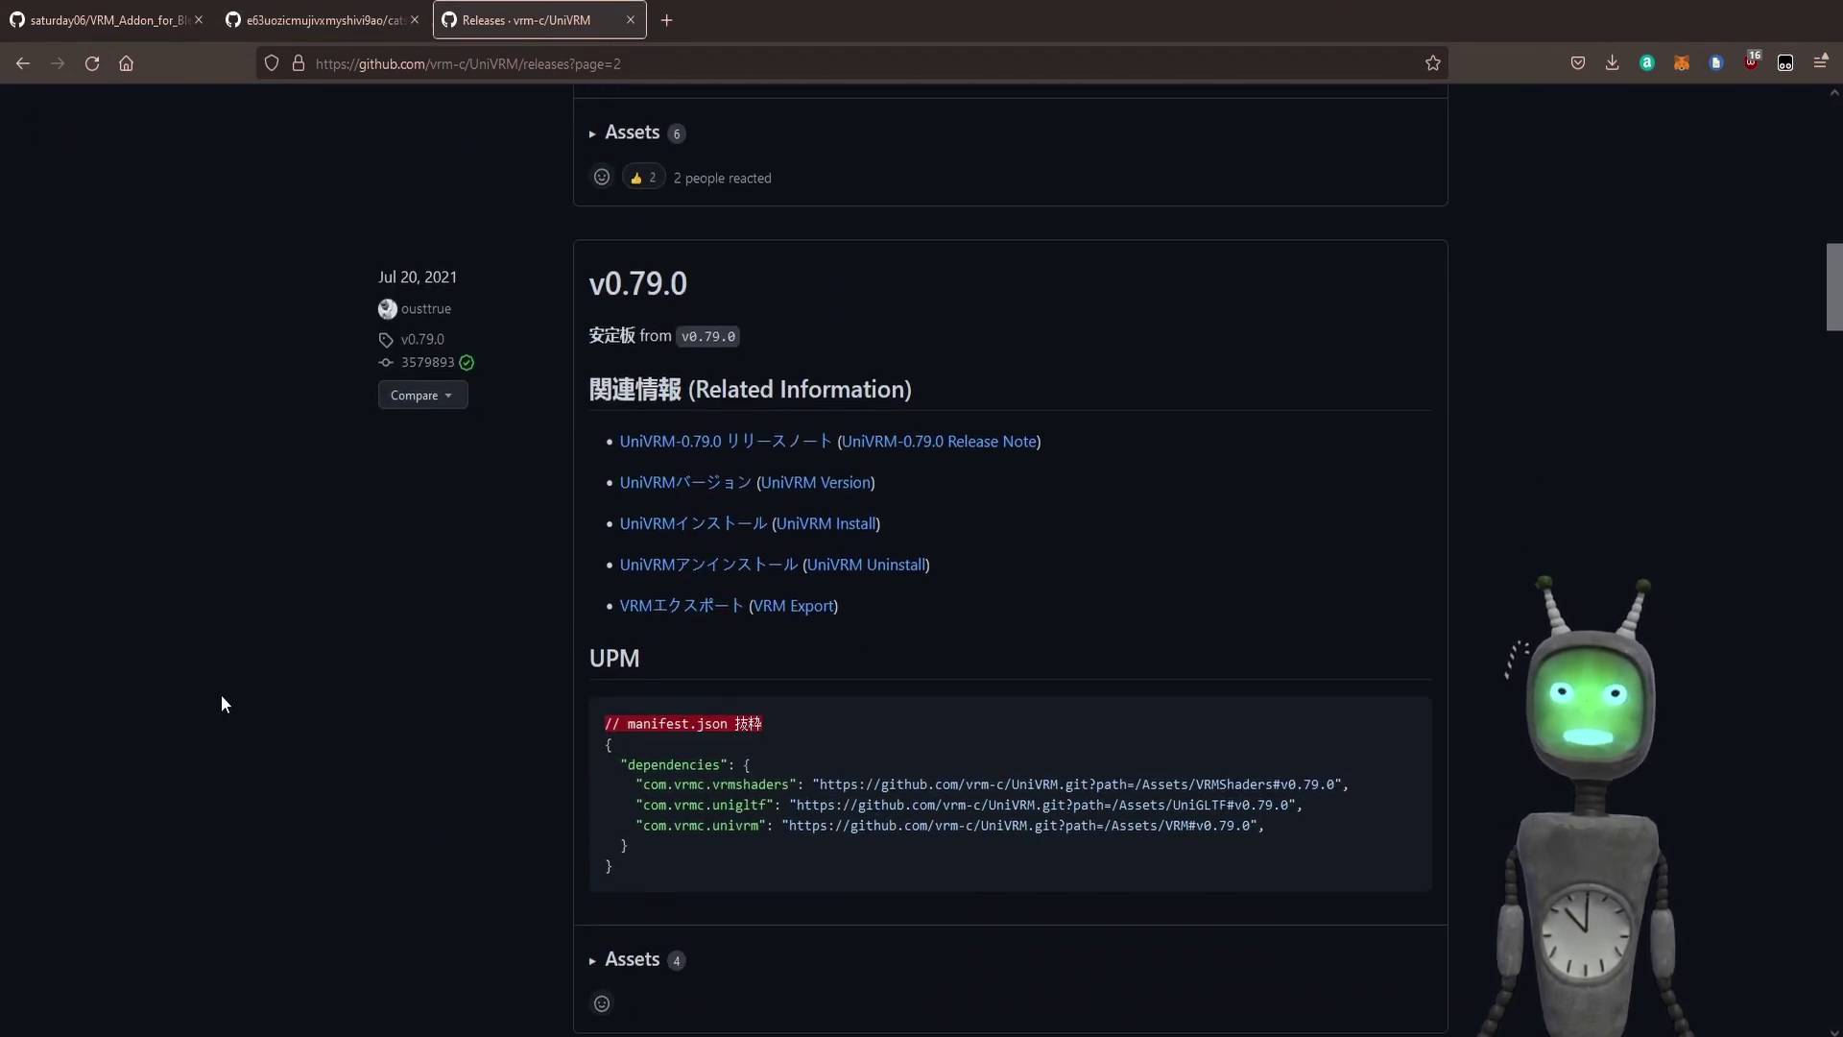
scroll(221, 696, down, 3)
scroll(596, 782, up, 1)
click(593, 756)
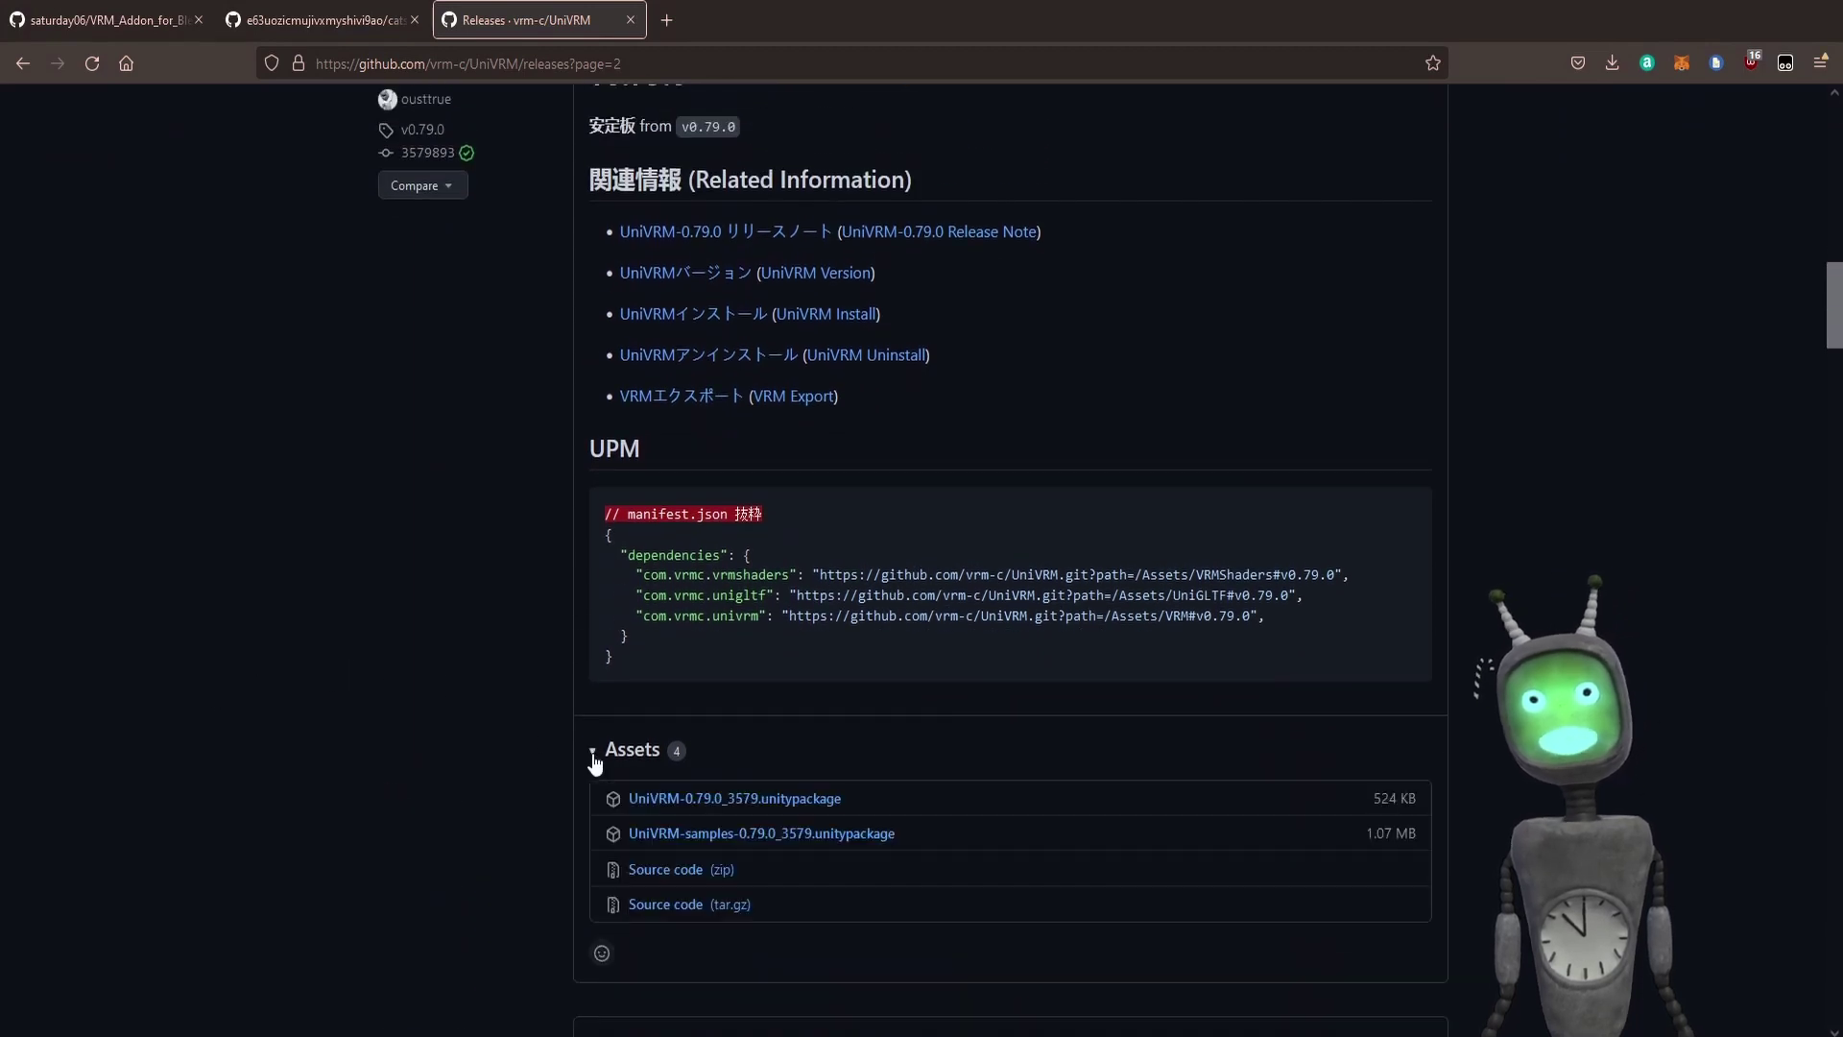
scroll(420, 706, down, 1)
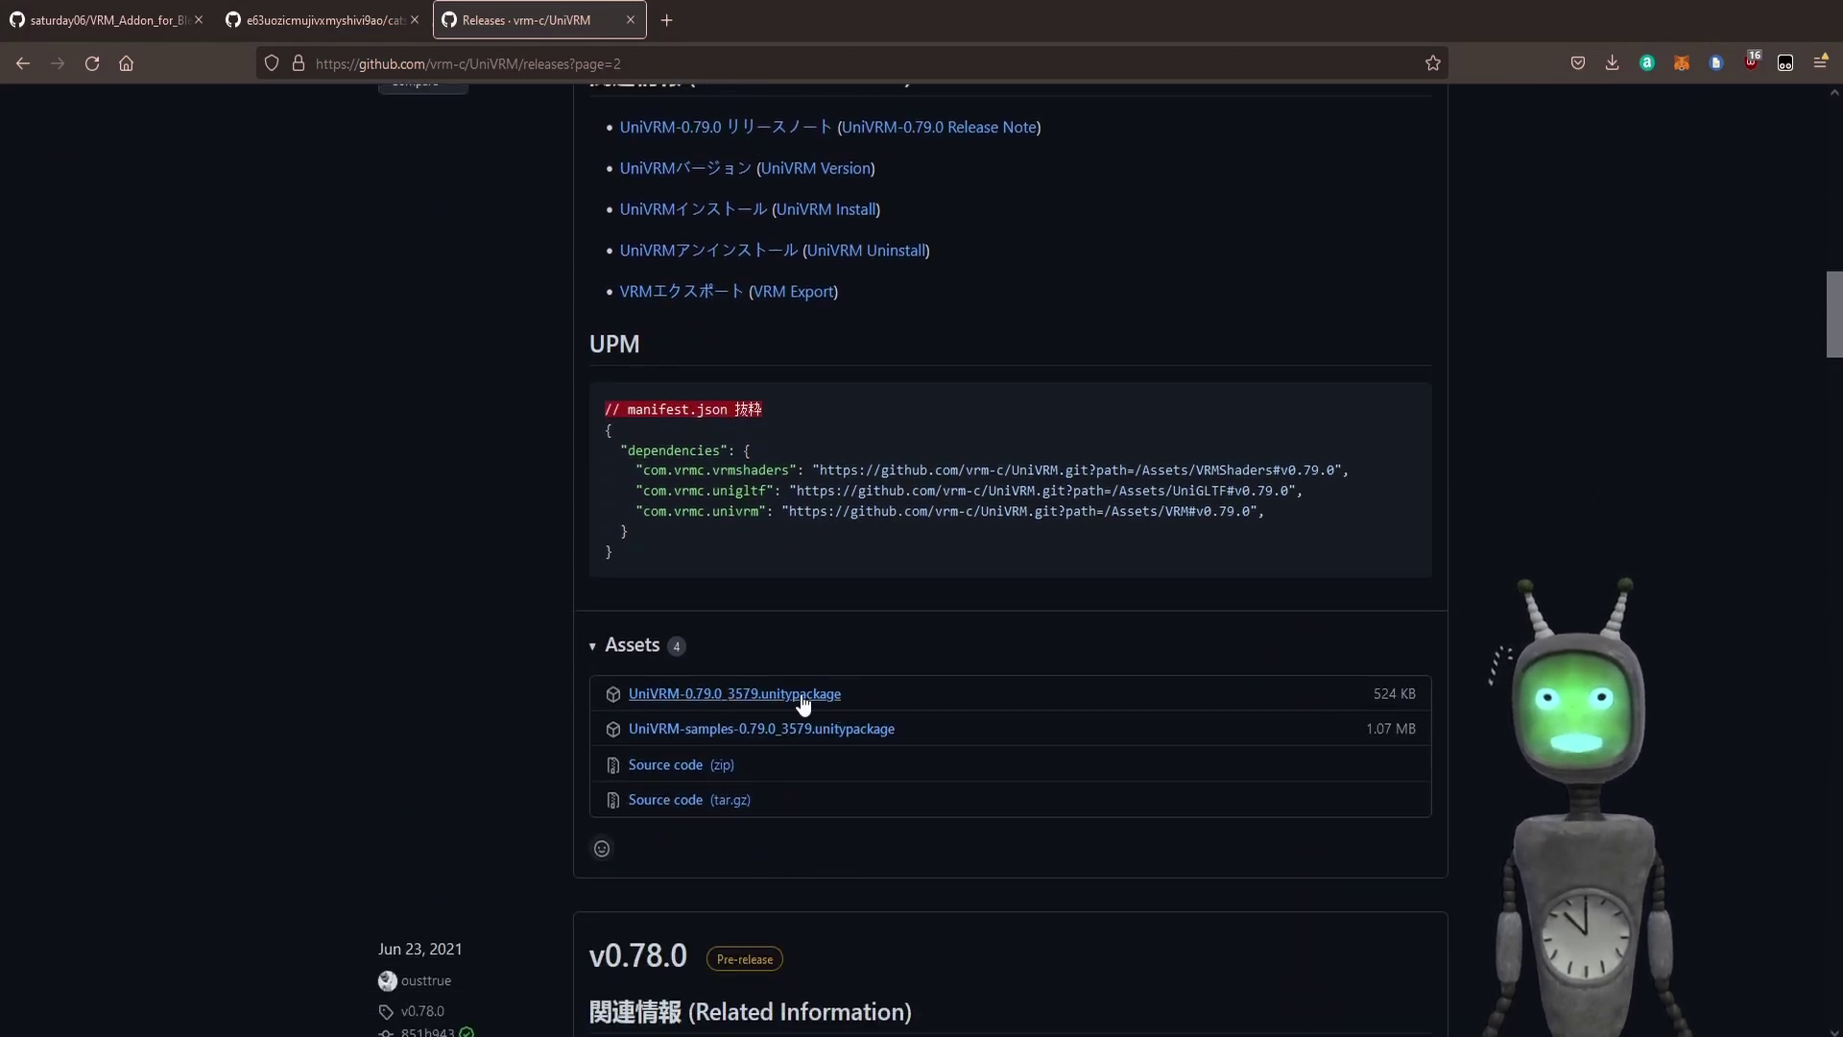
click(815, 704)
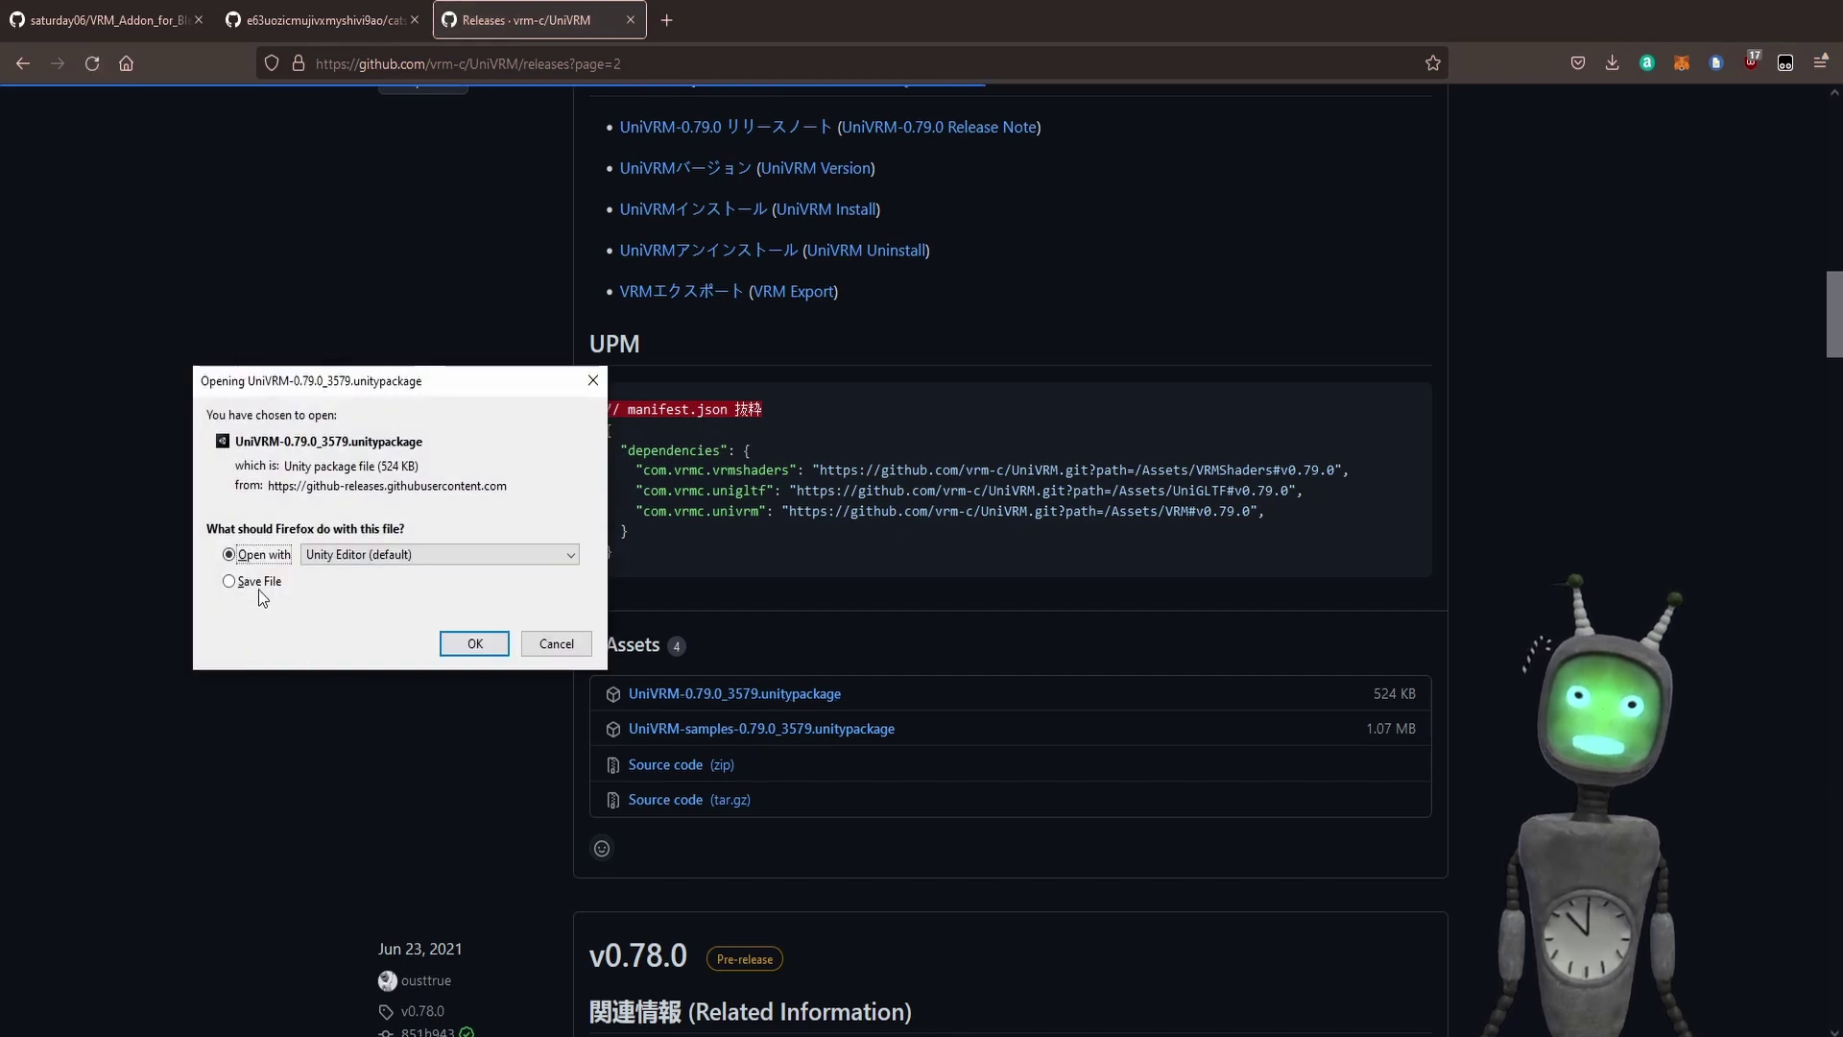
click(455, 646)
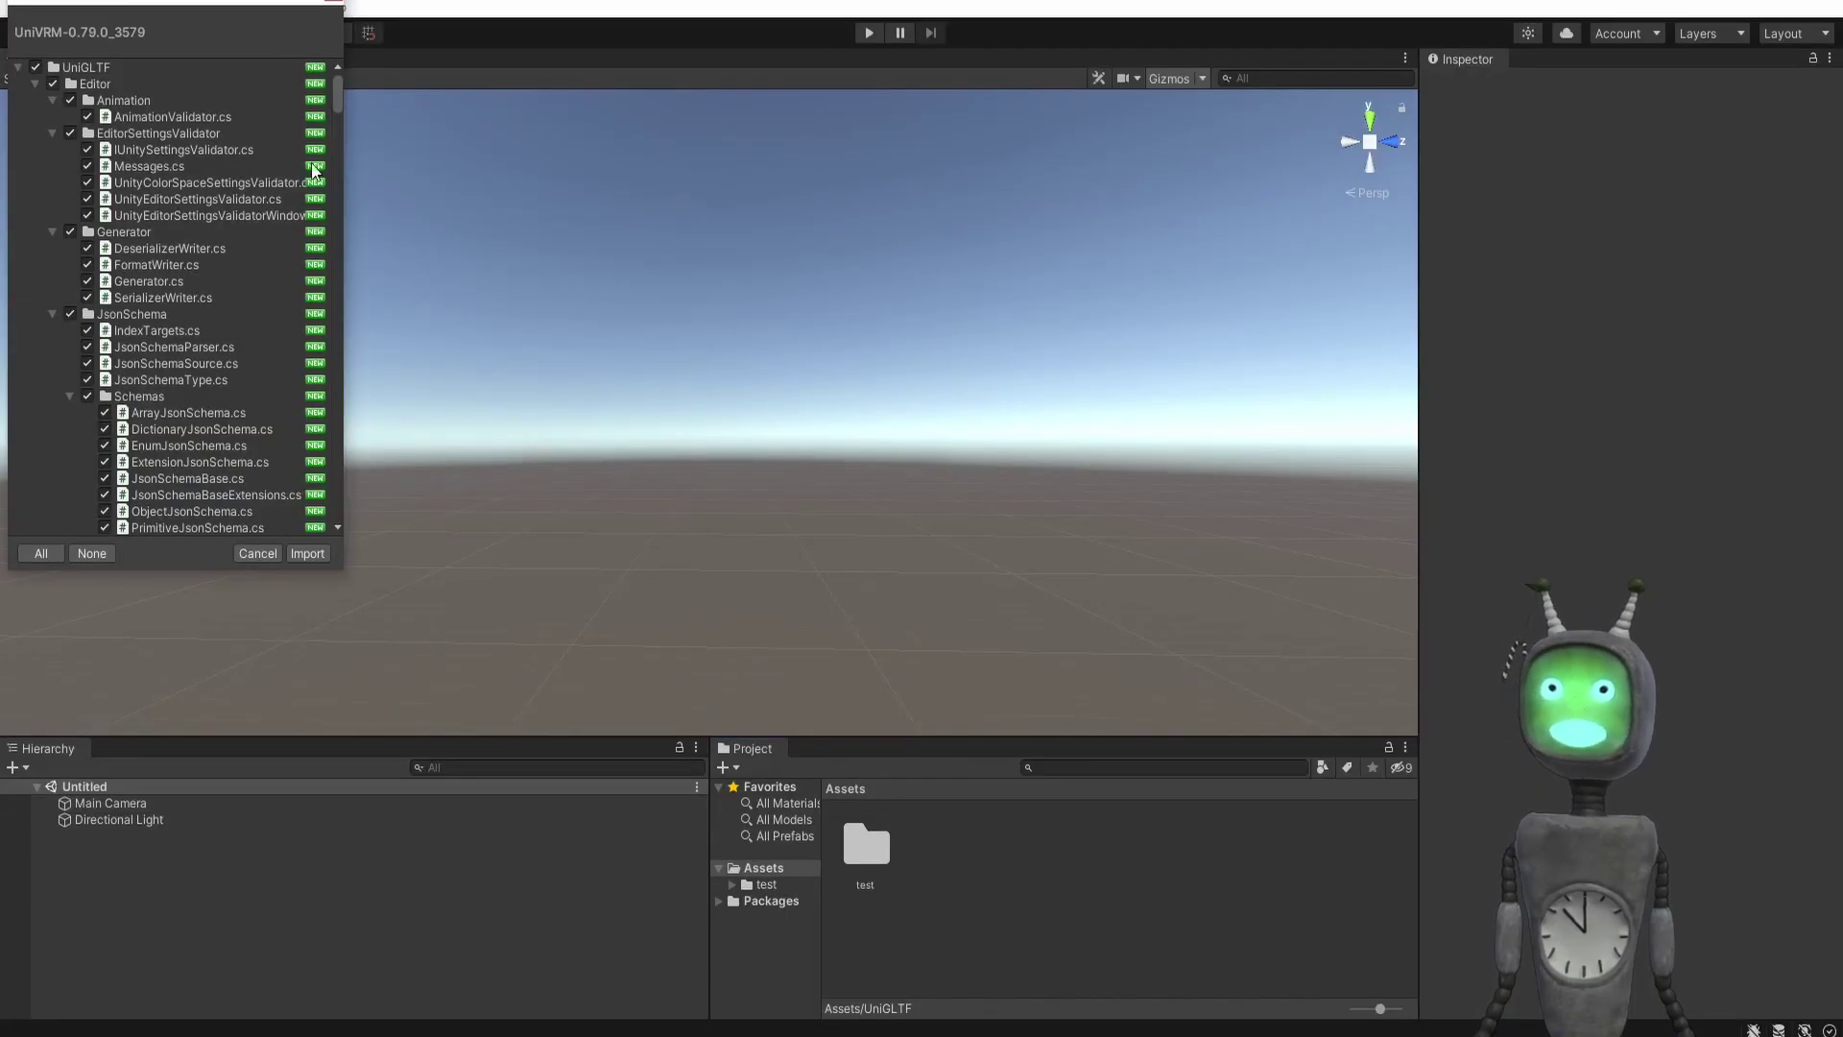
- Import all files of the UniVRM-0.79.0_3579 package into the Unity project and apply the recommended Linear color space
drag(338, 94, 355, 532)
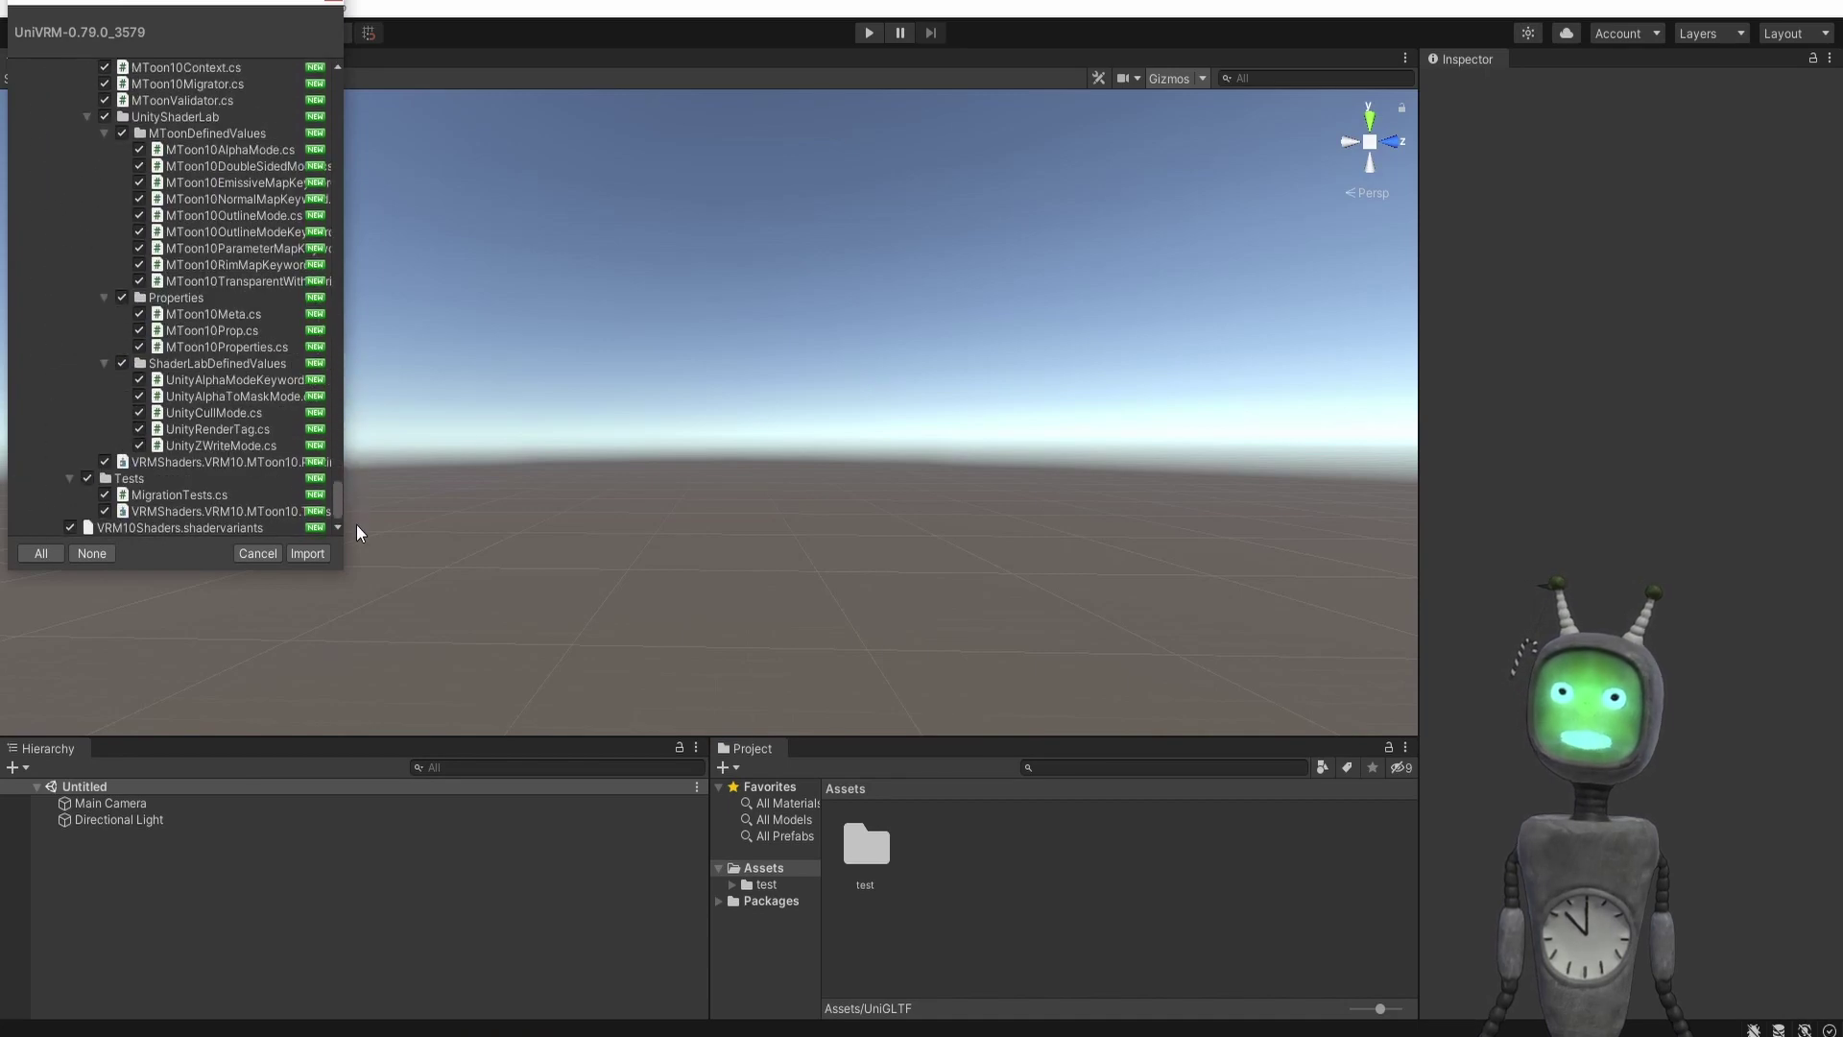
click(316, 553)
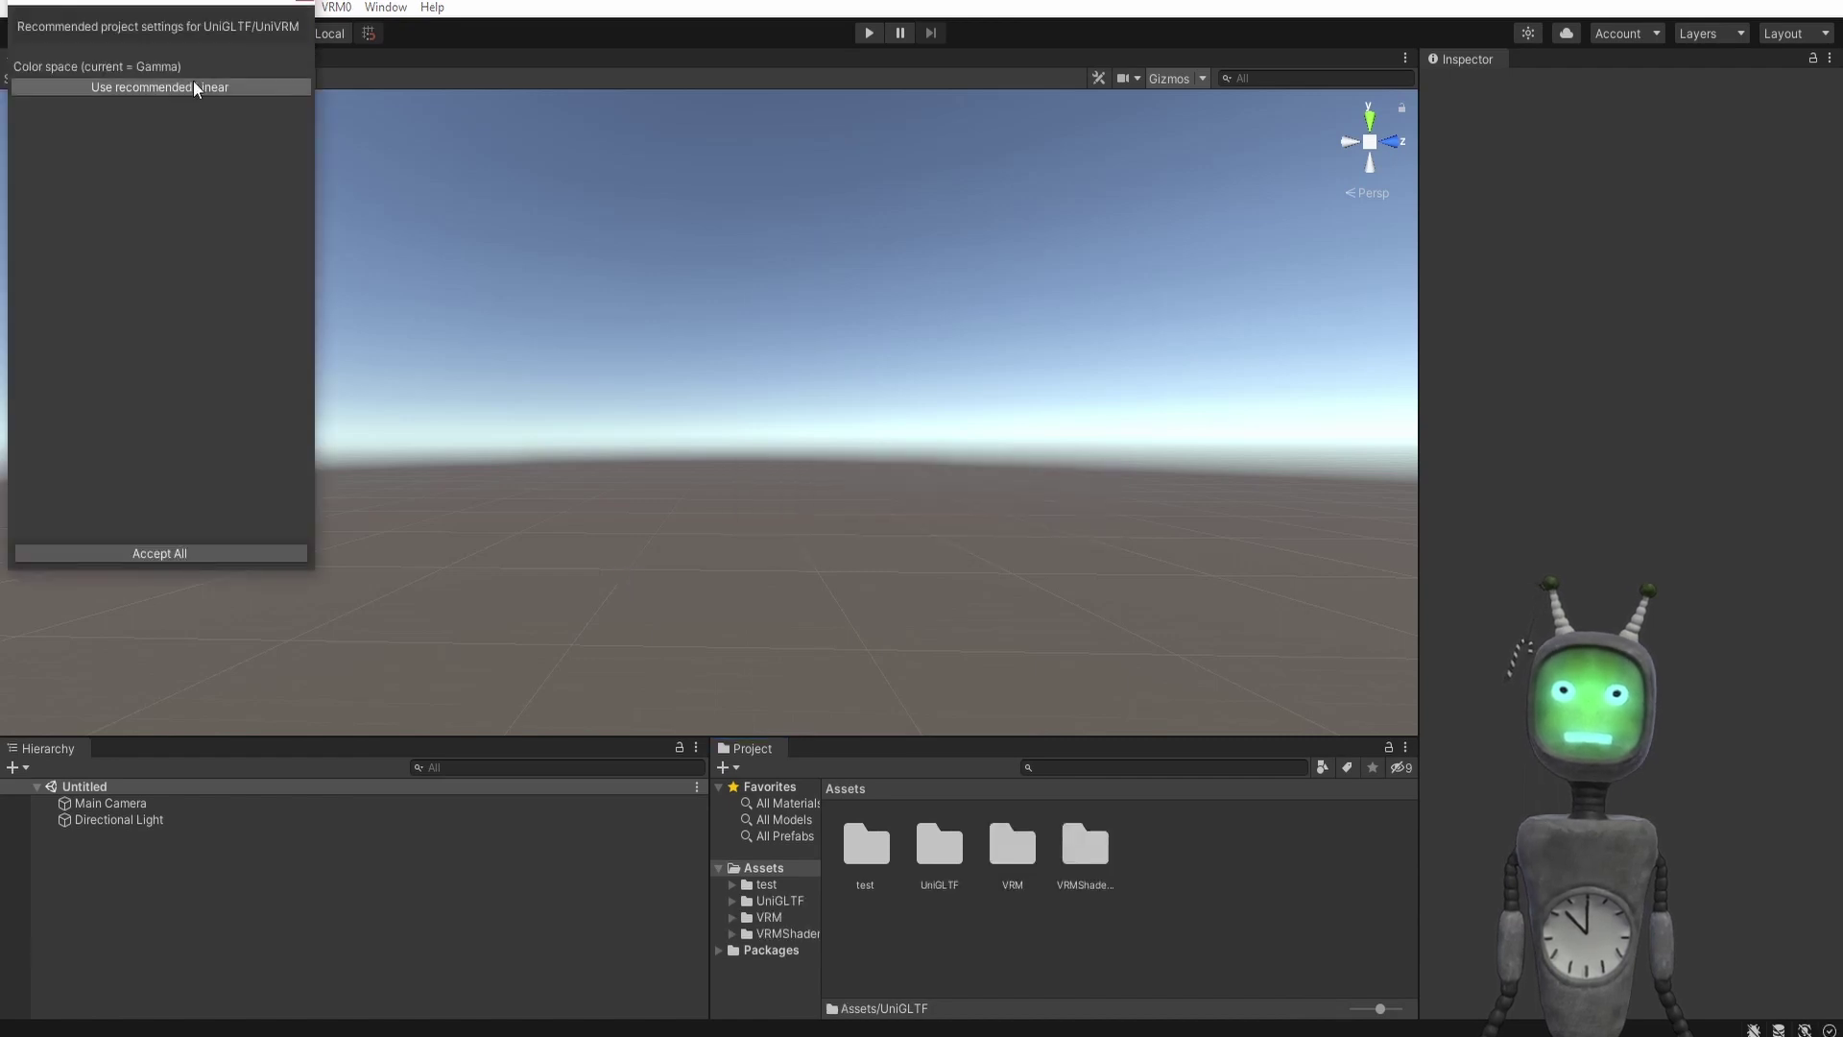
click(195, 88)
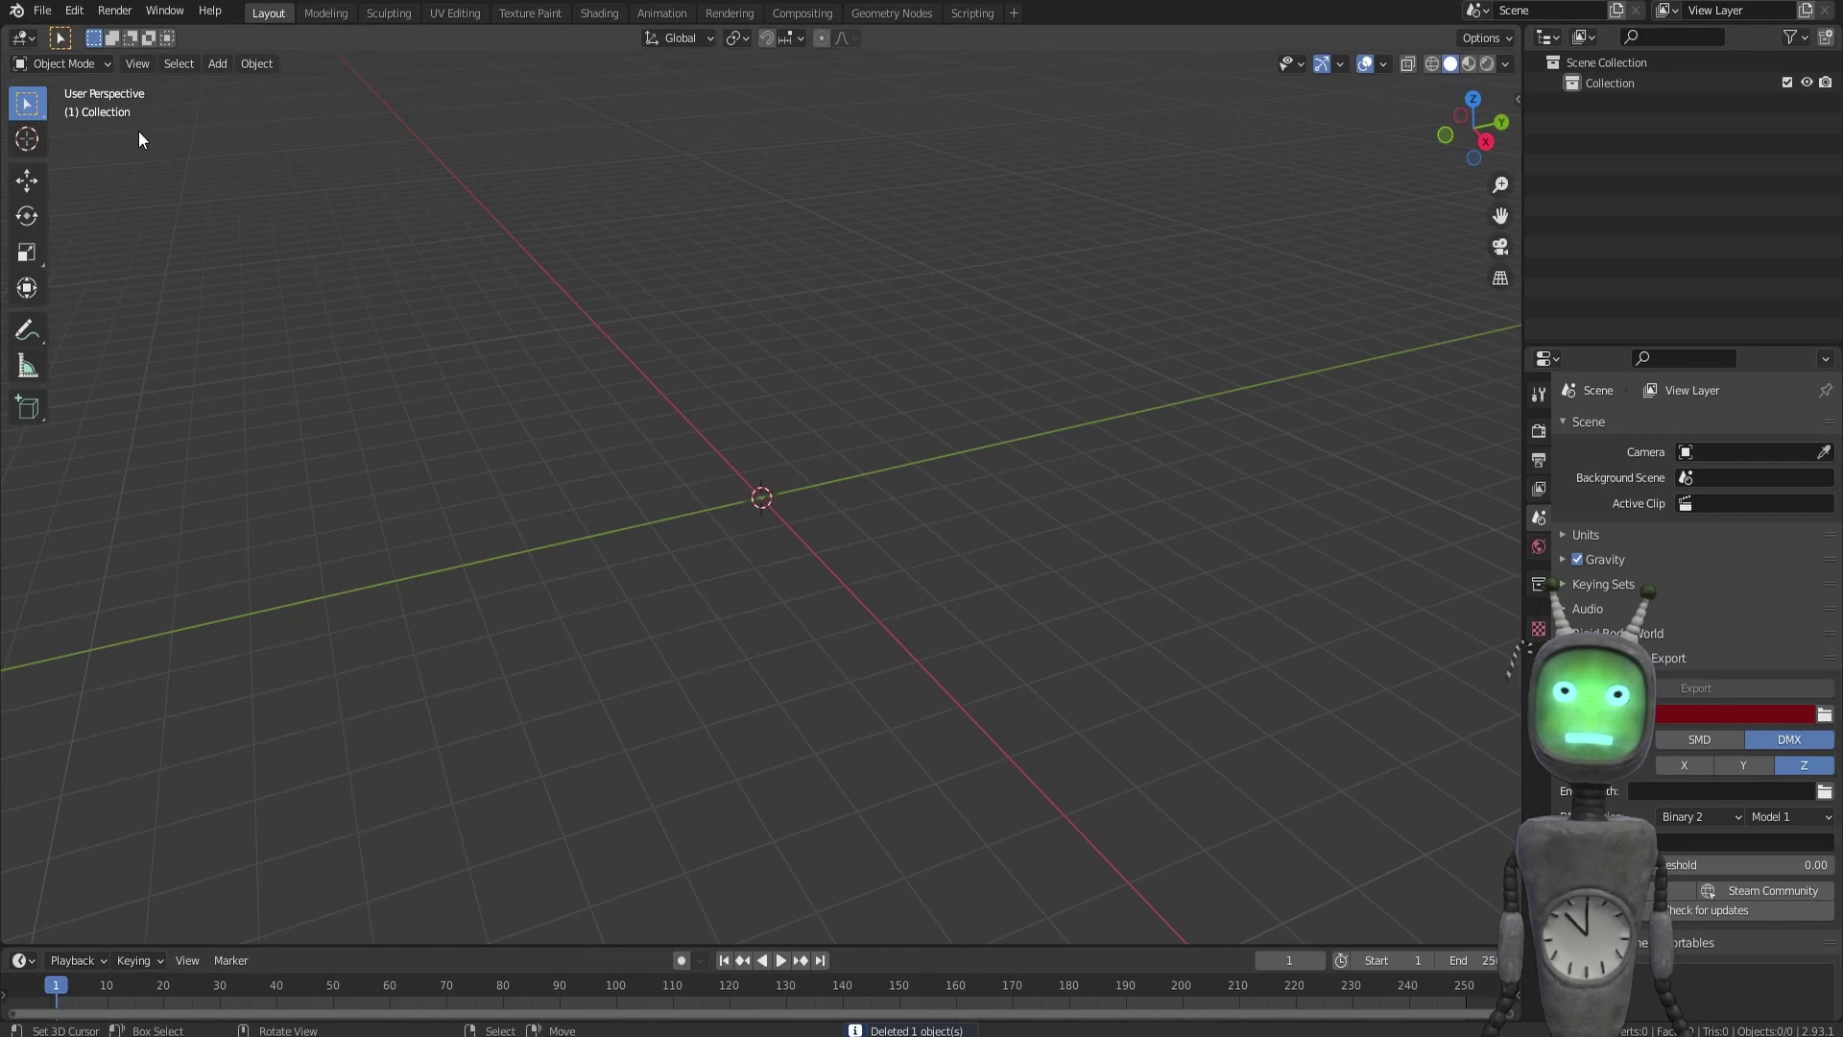
- In Blender's add-on installer, choose the files cats-blender-plugin-master(1).zip and VRM_Addon_for_Blender-release(1).zip
click(74, 12)
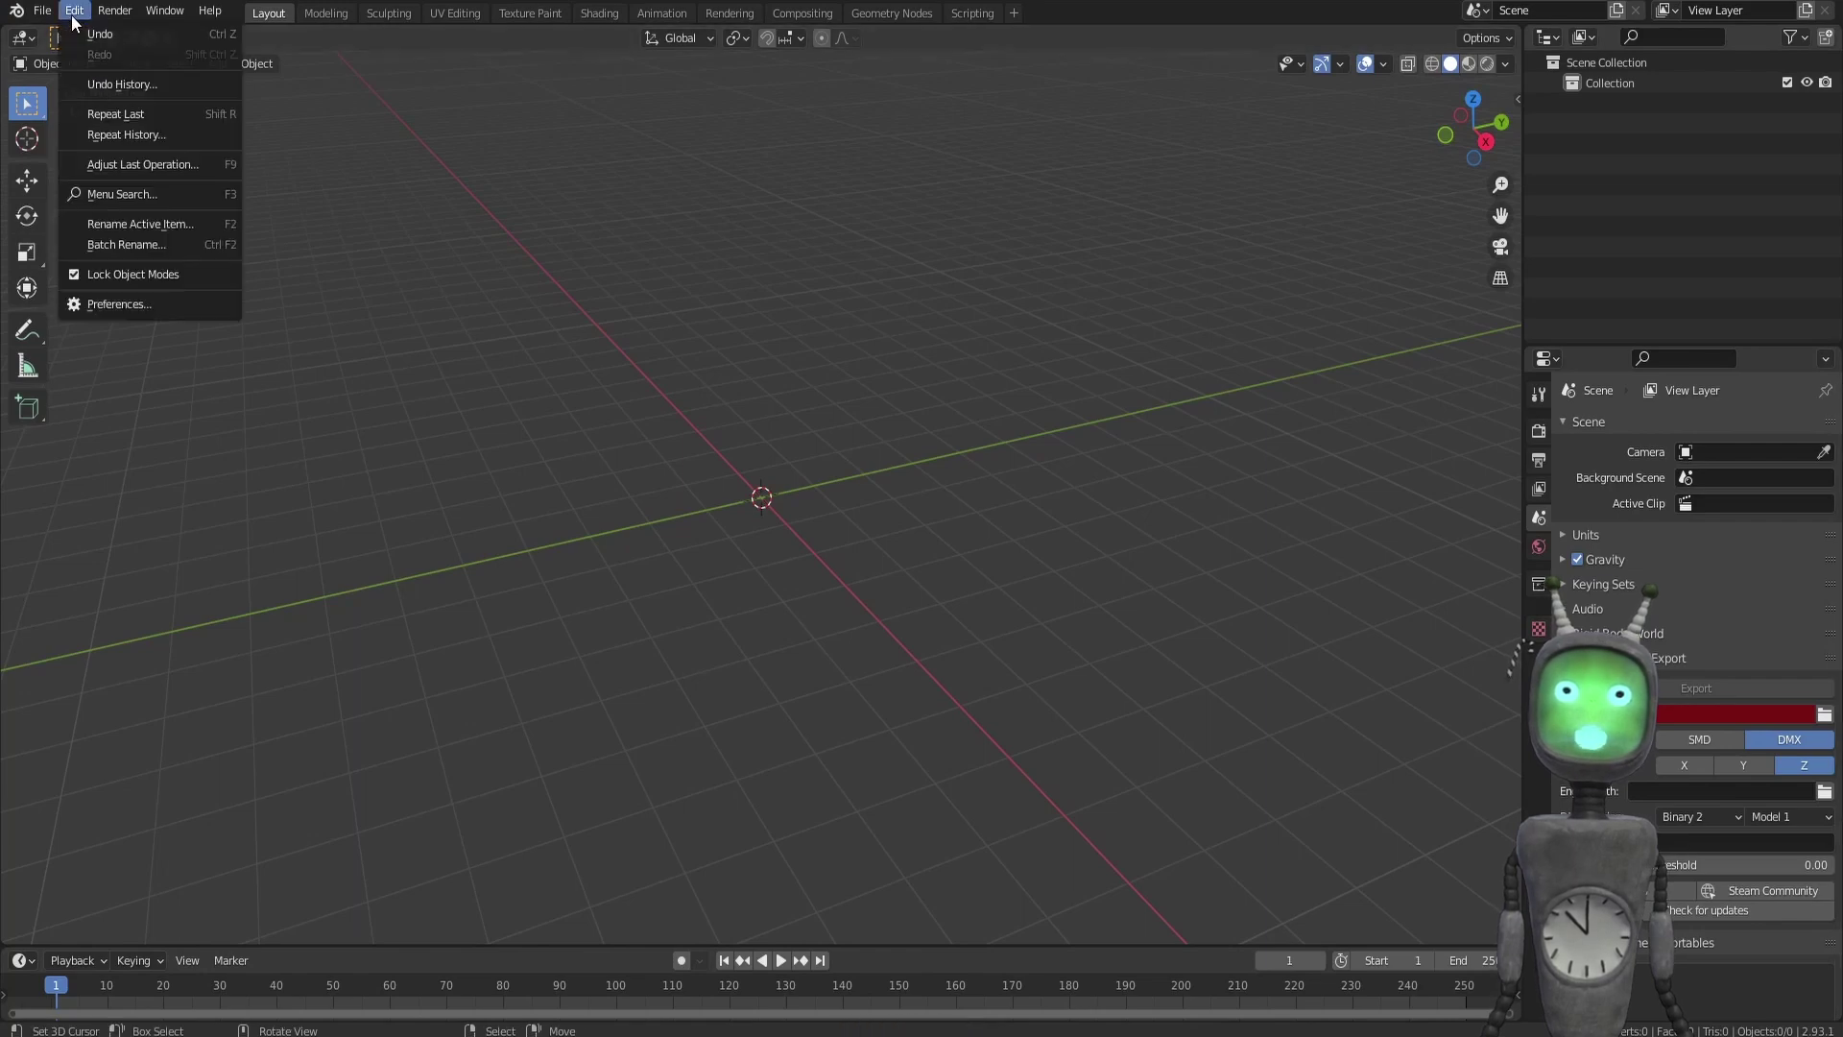
click(136, 305)
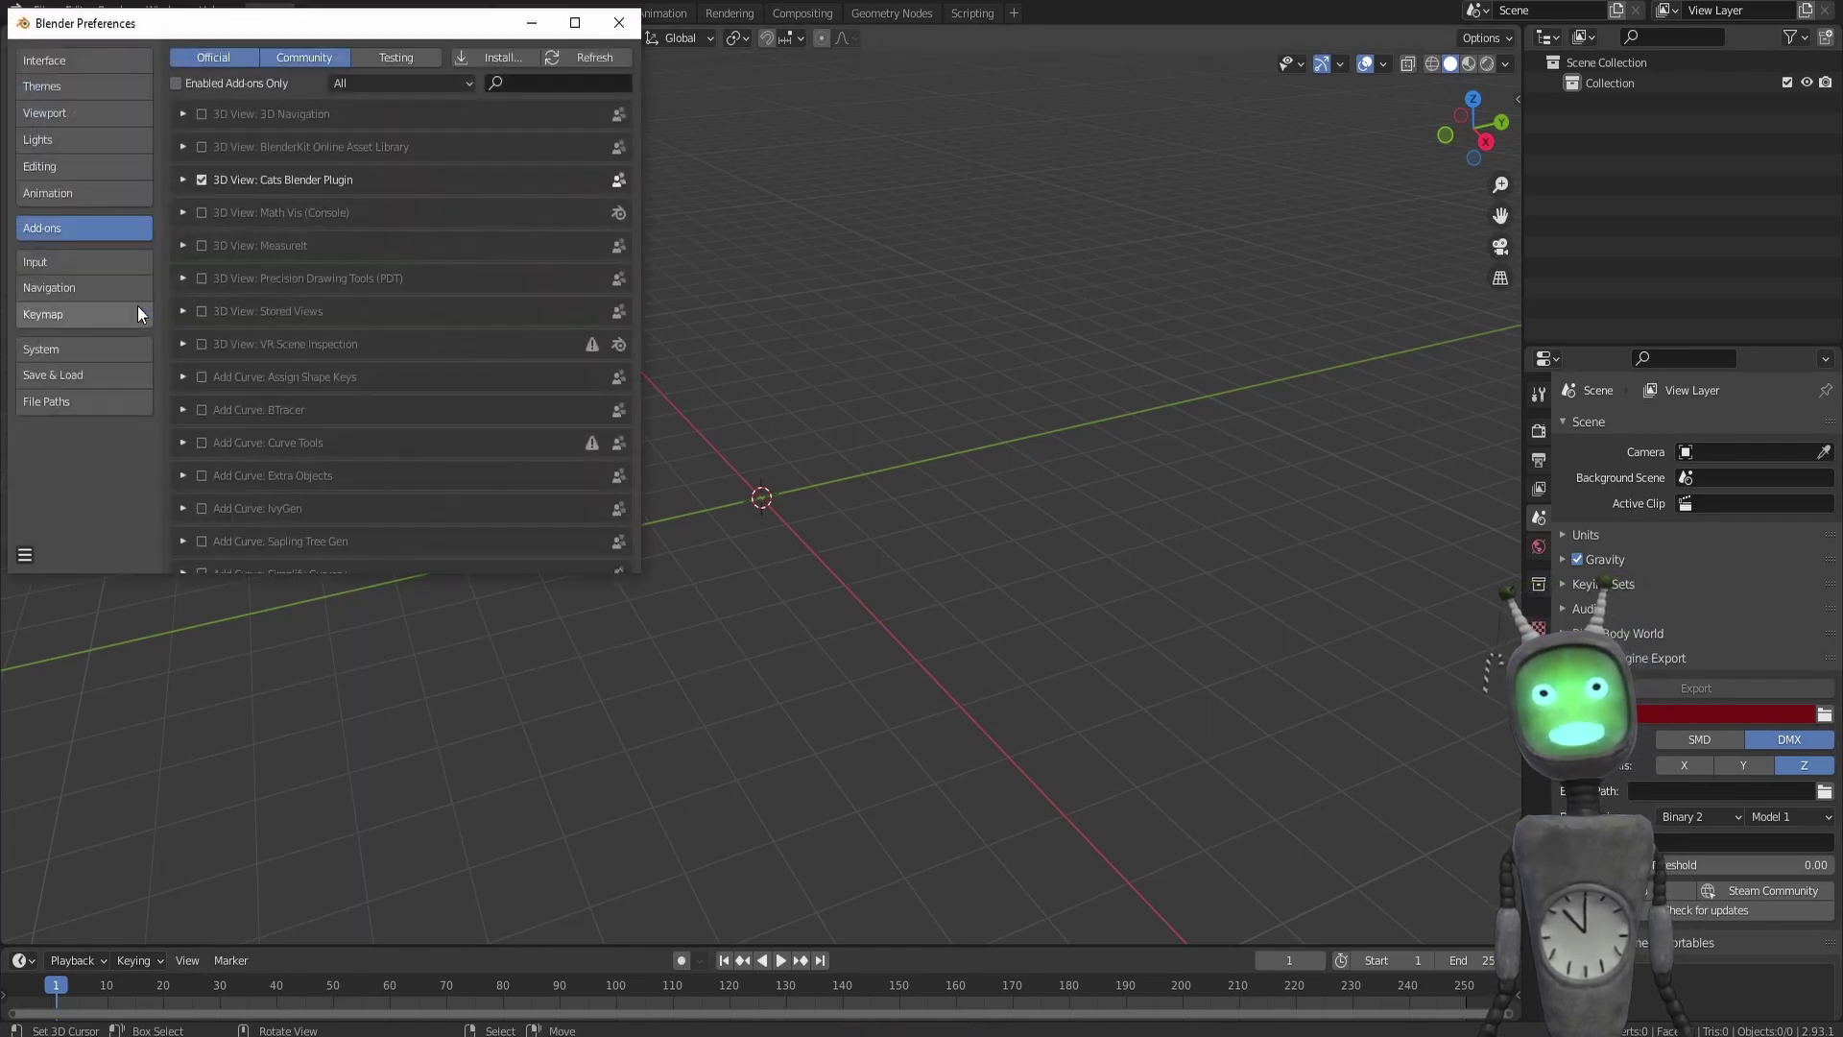
click(498, 54)
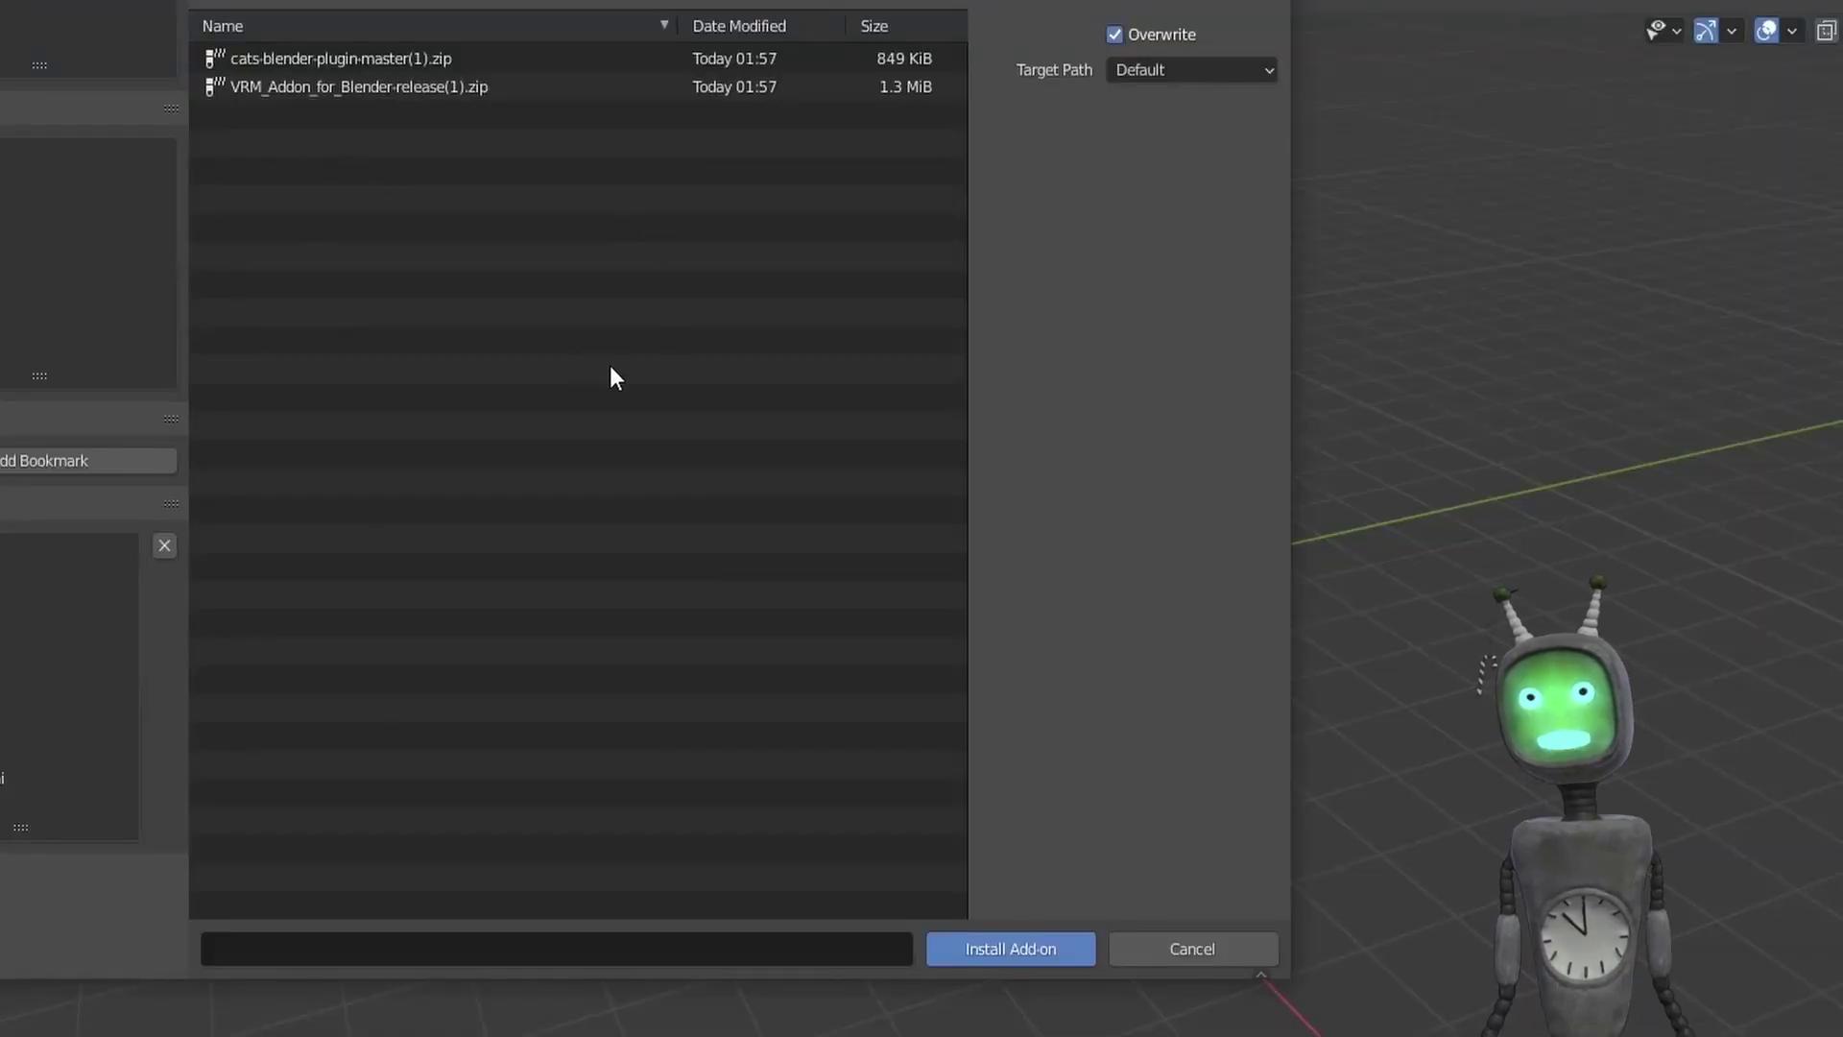
click(411, 61)
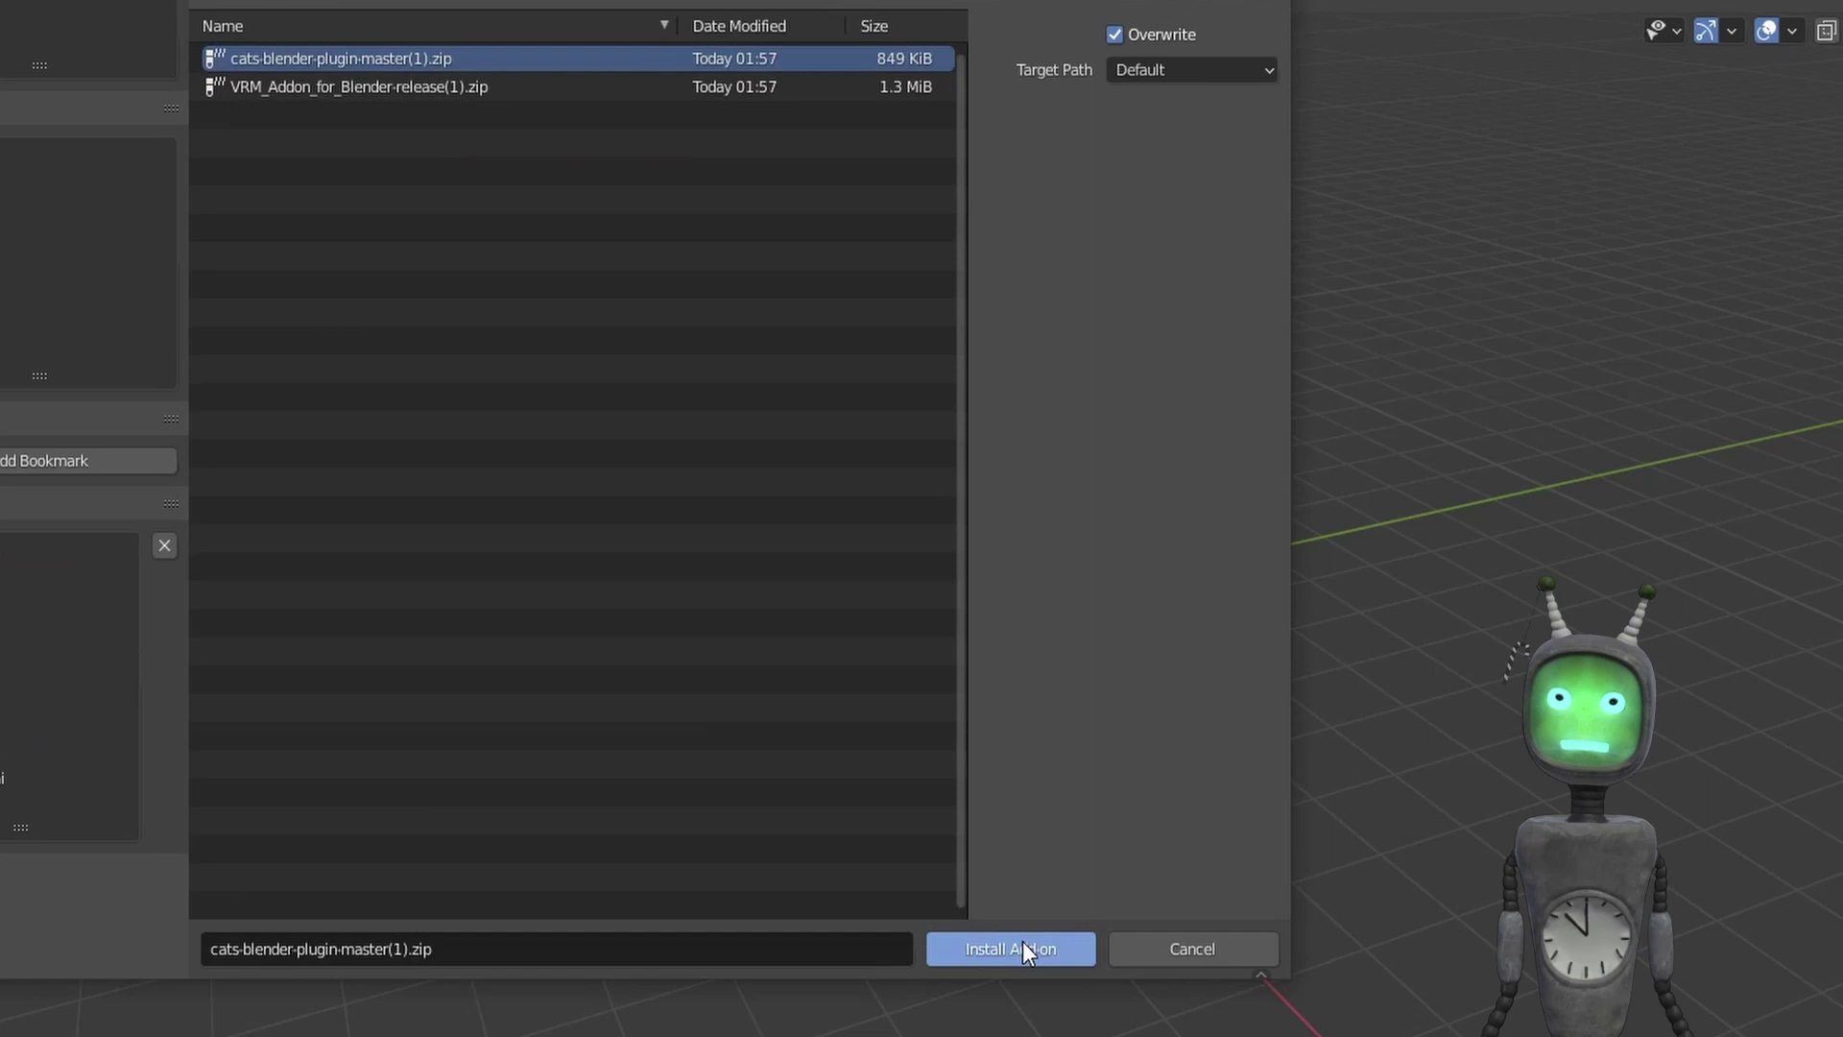
click(447, 91)
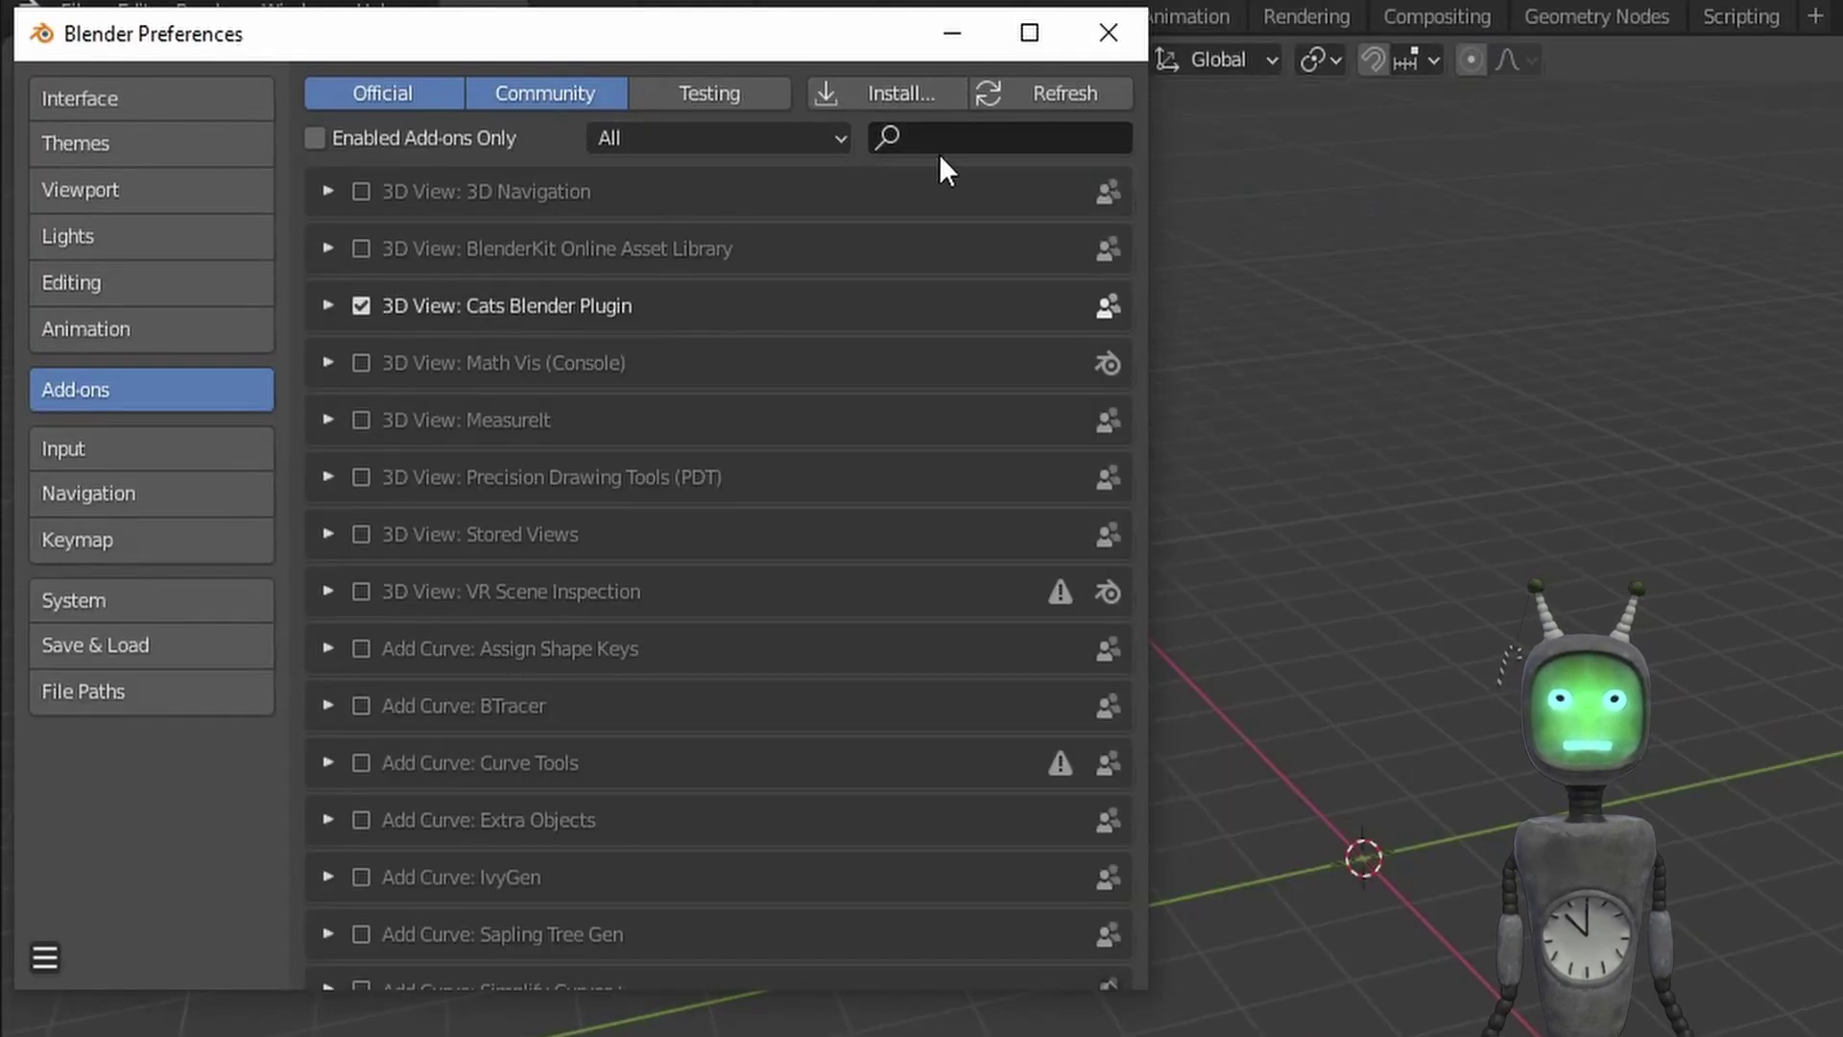
- Search the add-ons for "vrm" and make sure Import-Export: VRM format is enabled
click(948, 141)
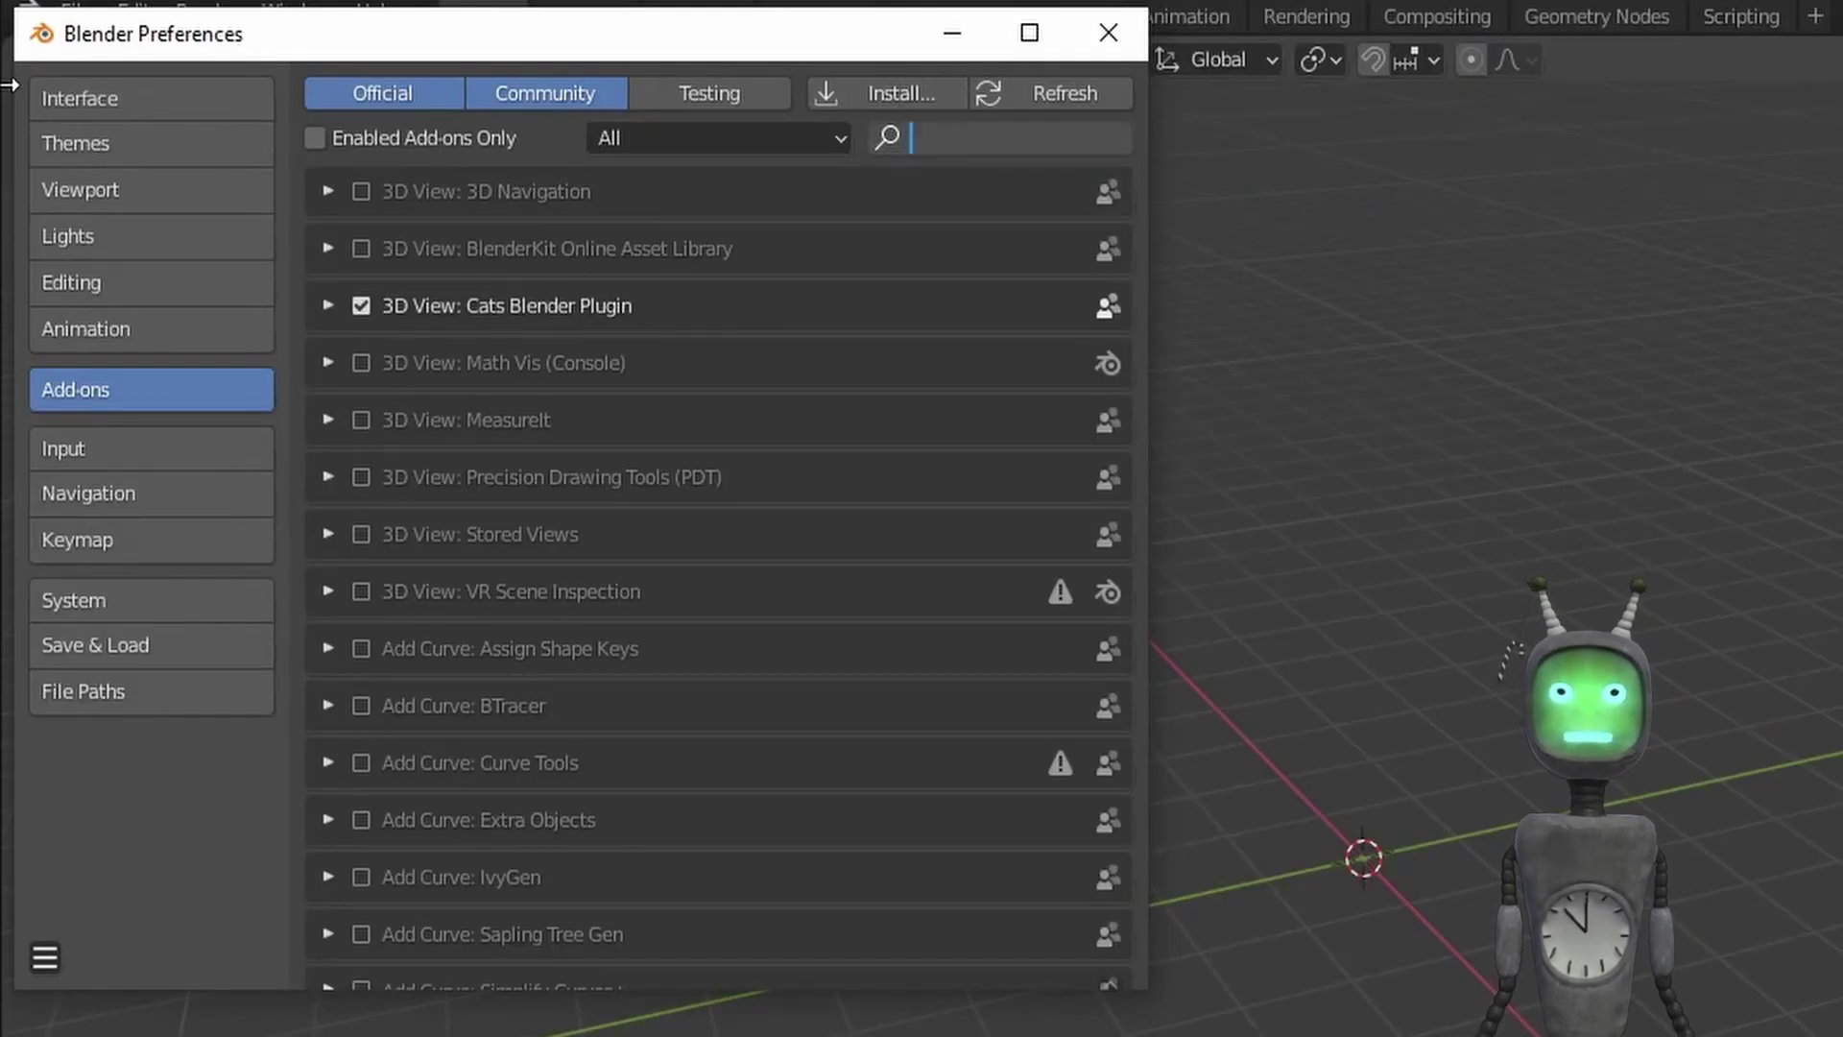
text(vrm)
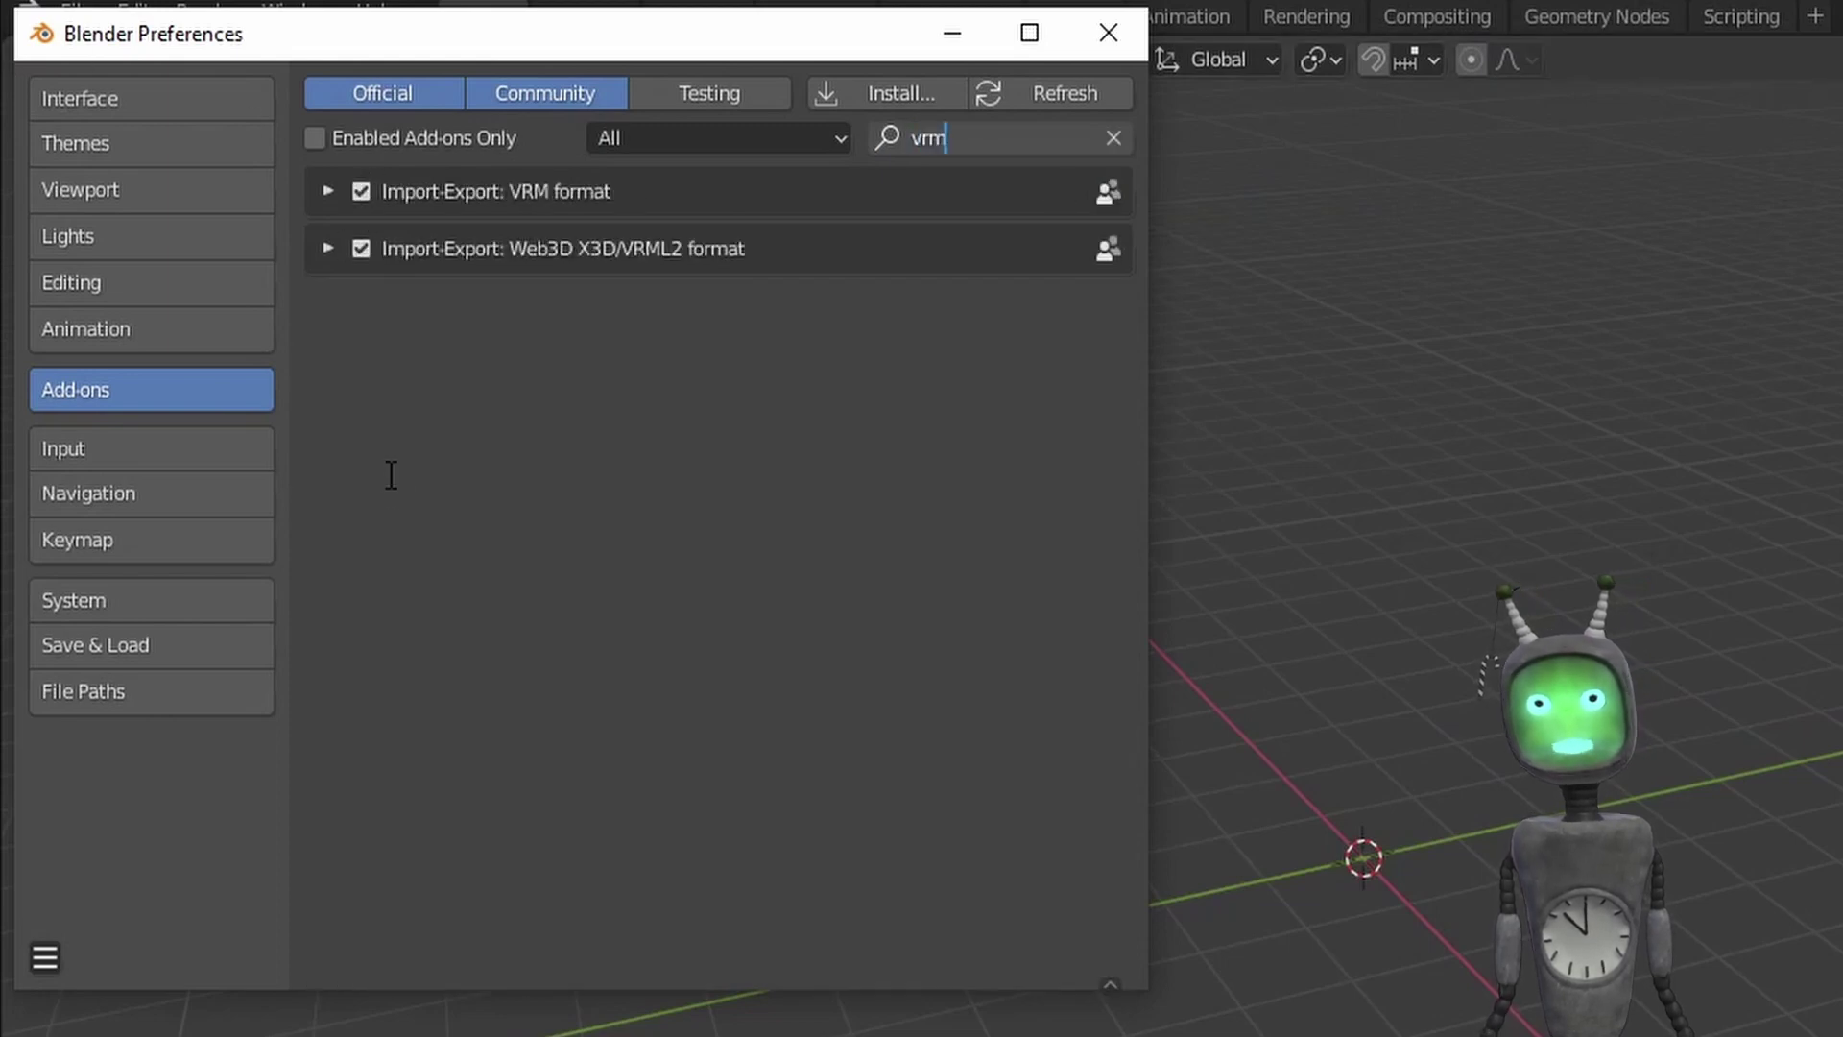
key(Return)
click(363, 192)
click(363, 192)
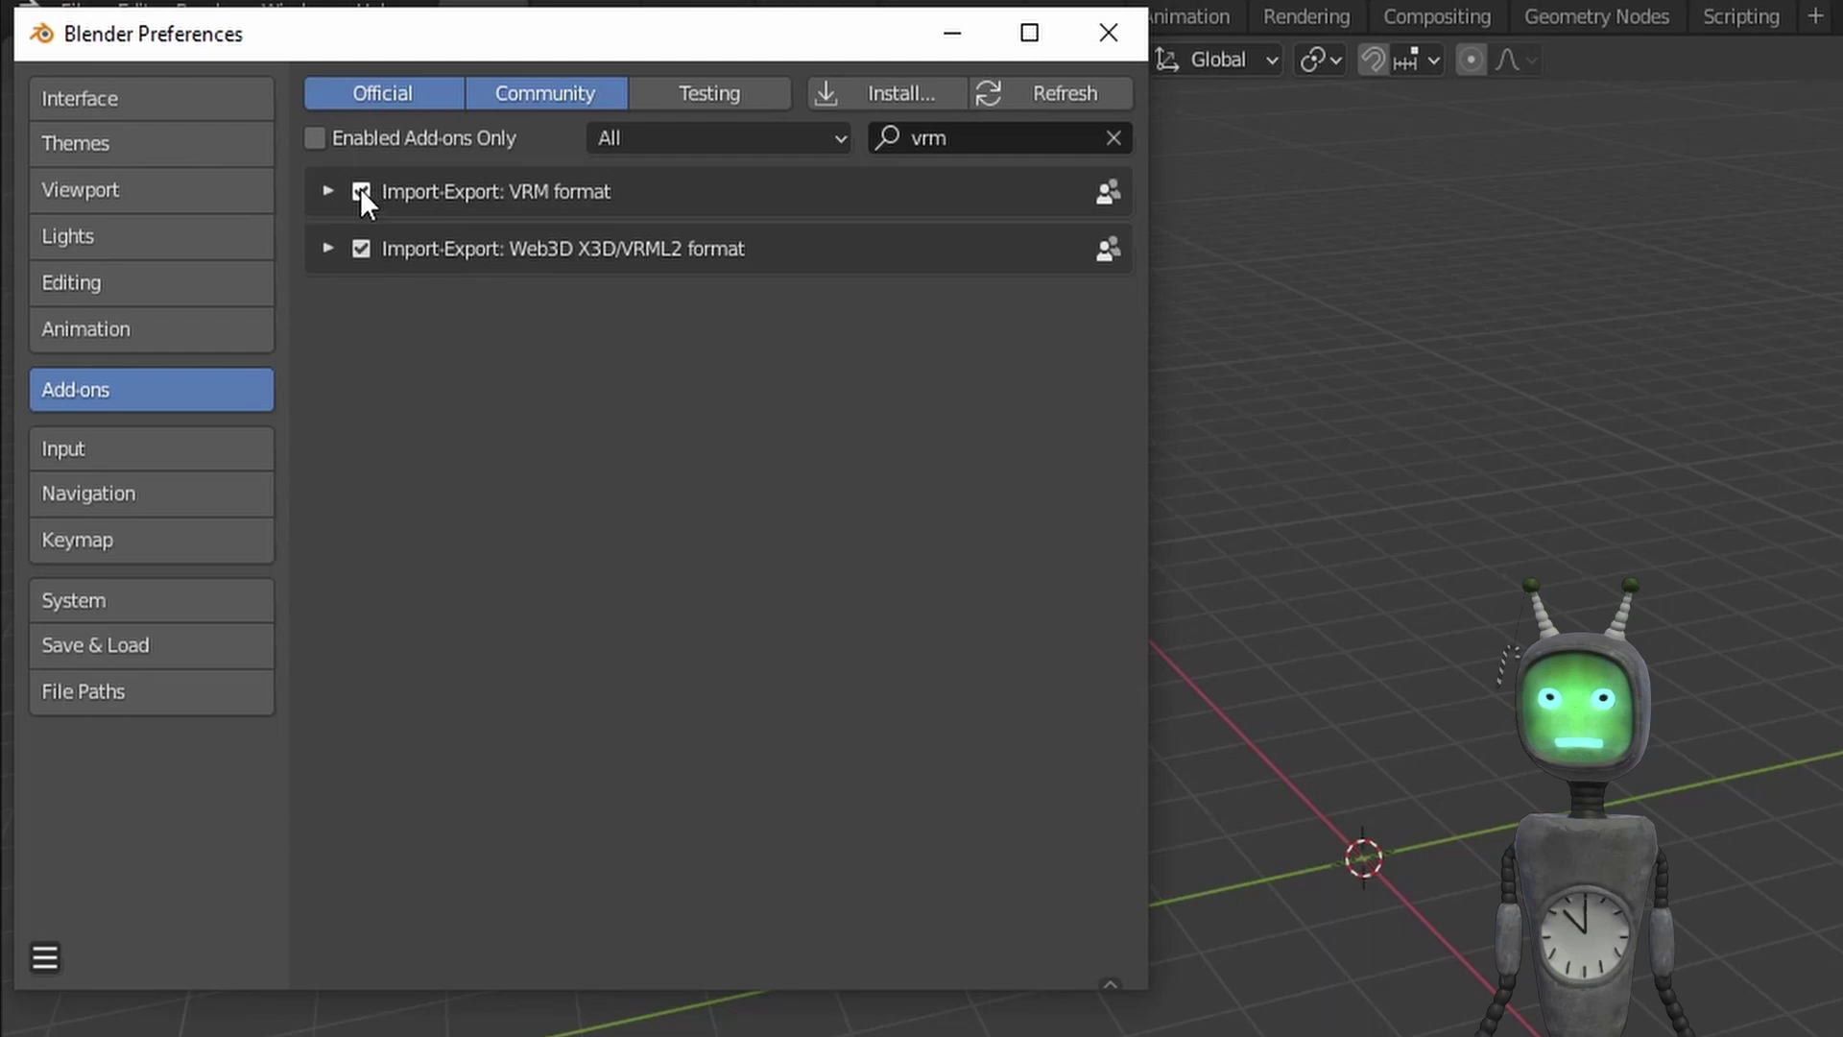
- Search the add-ons for "cats", make sure 3D View: Cats Blender Plugin is enabled, and save the preferences
click(950, 137)
text(ca)
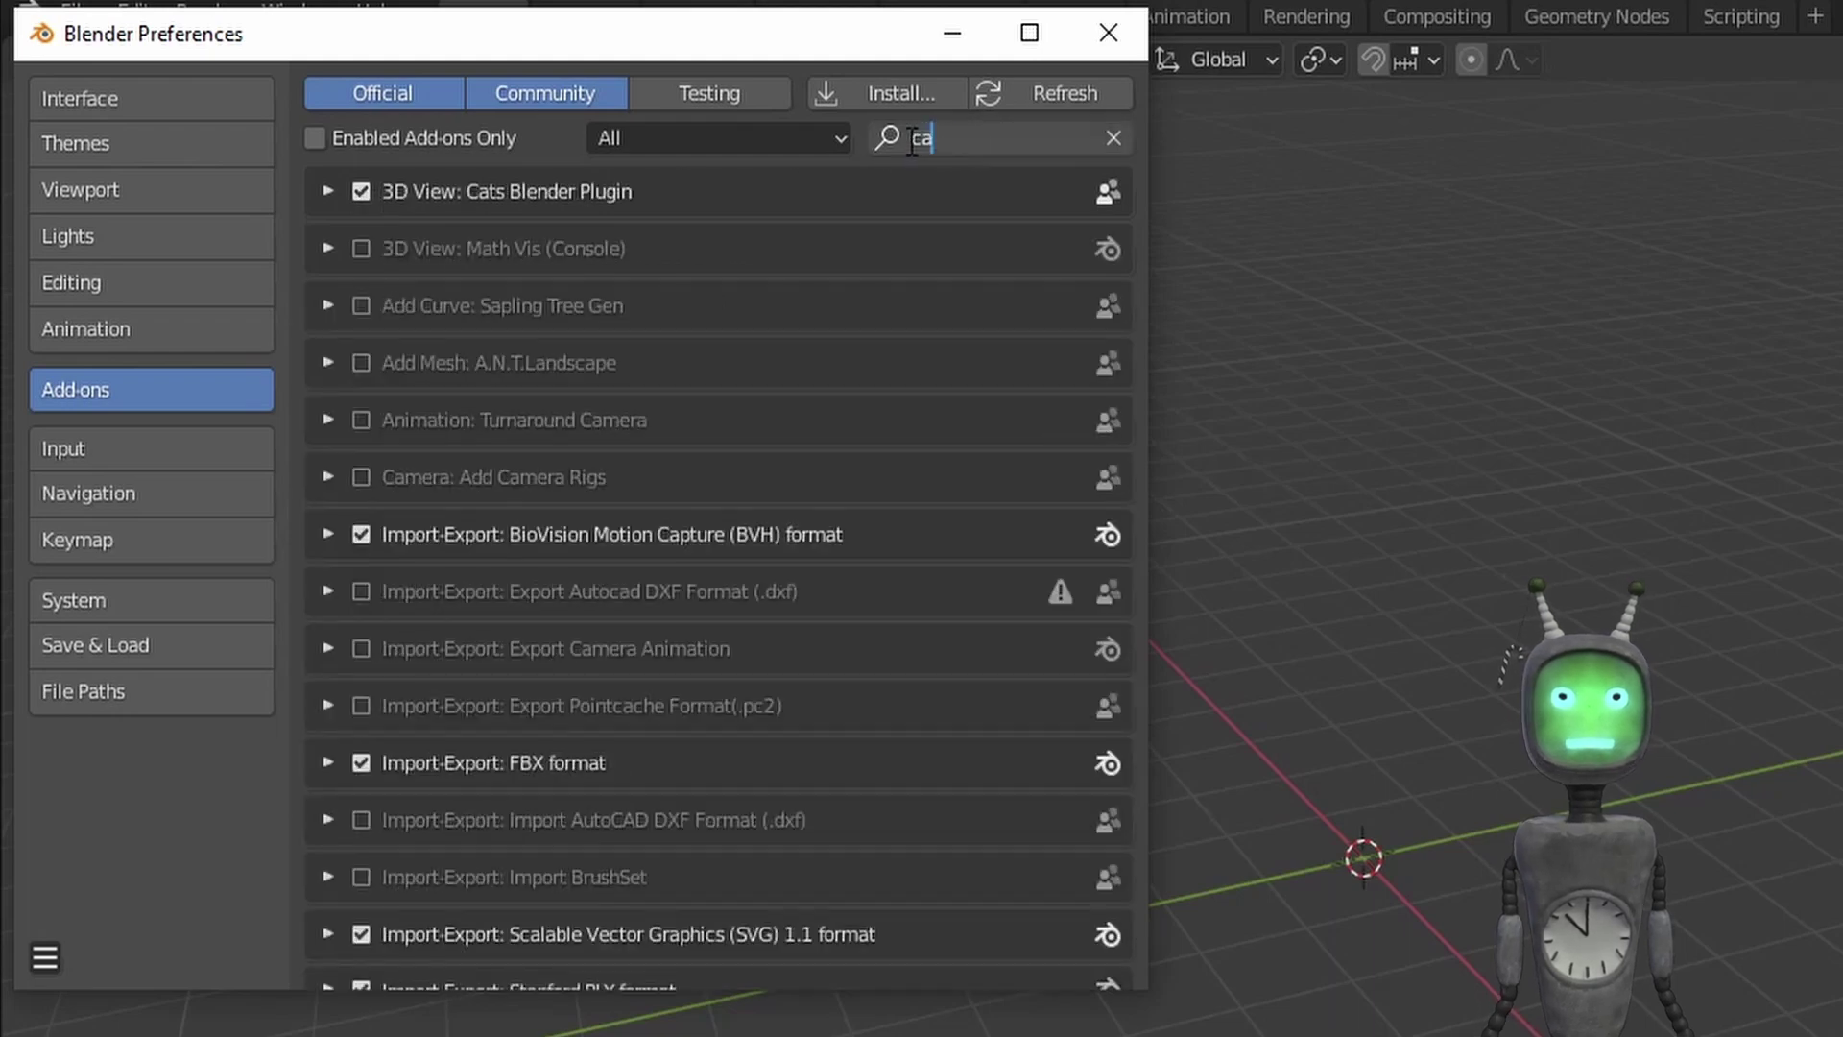
text(ts)
key(Return)
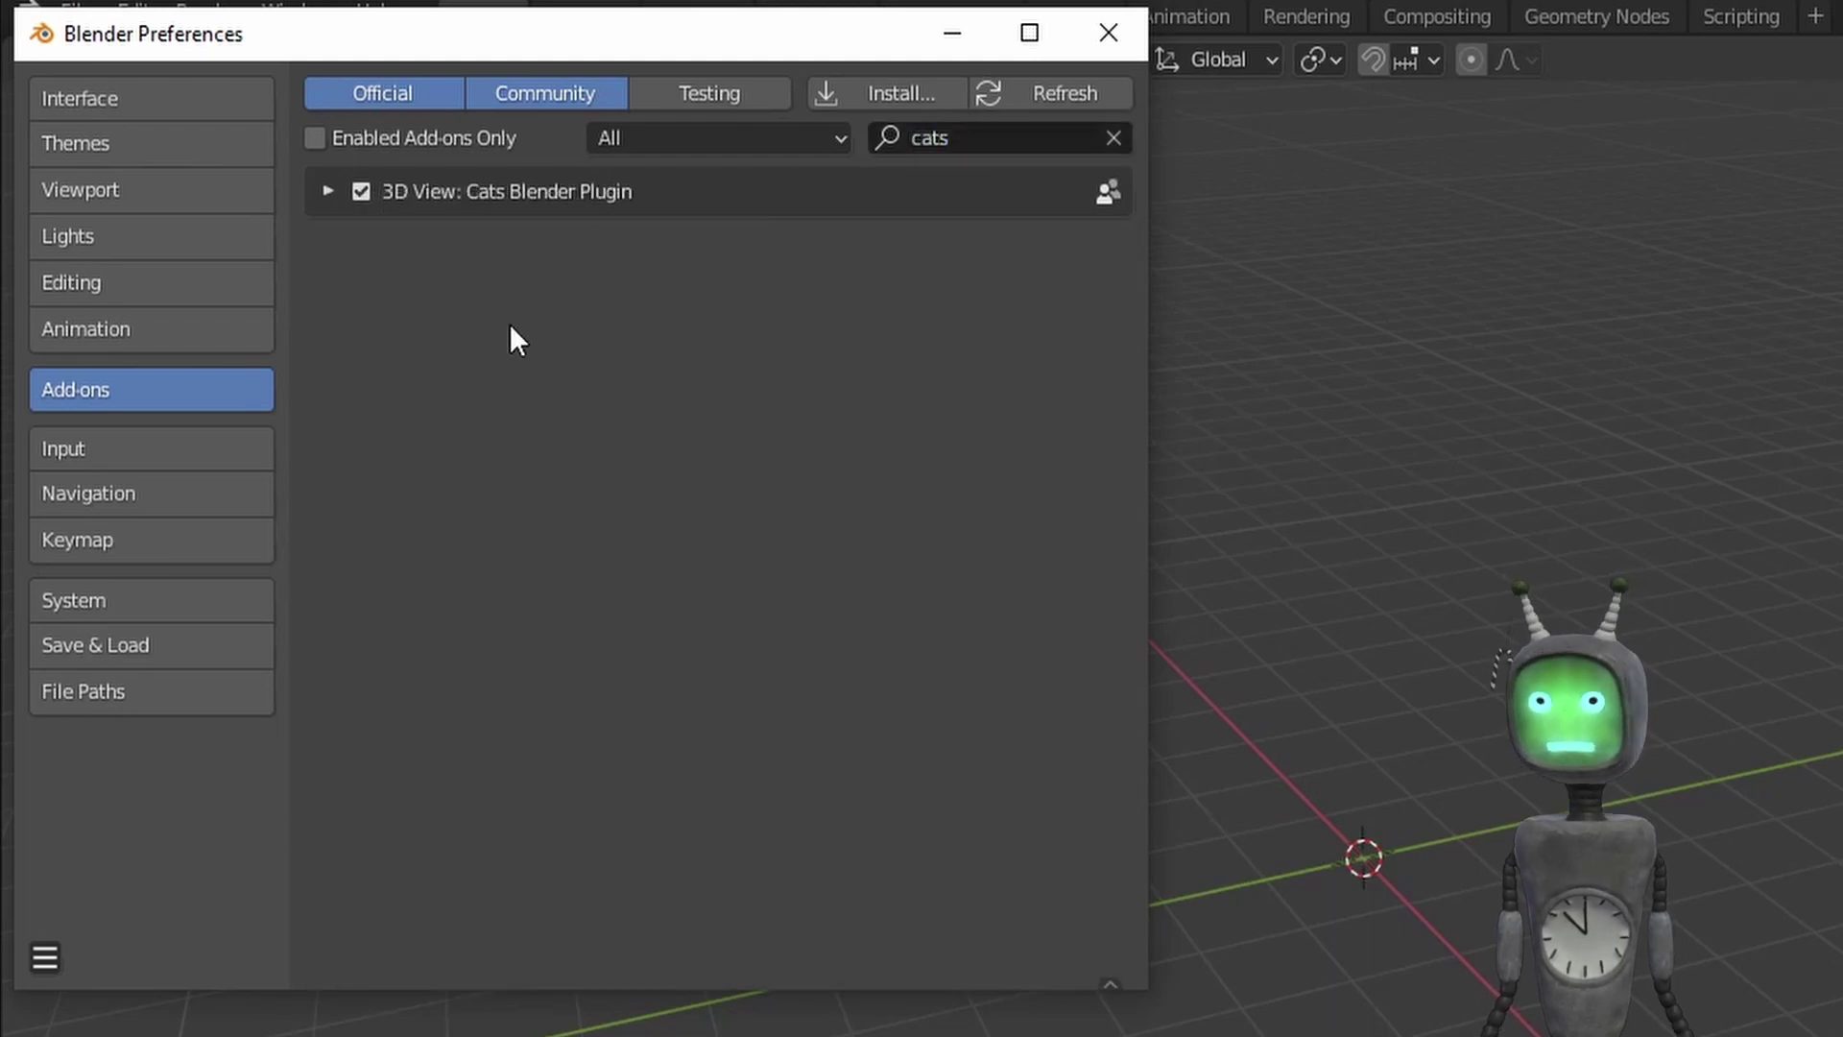
click(362, 190)
click(362, 189)
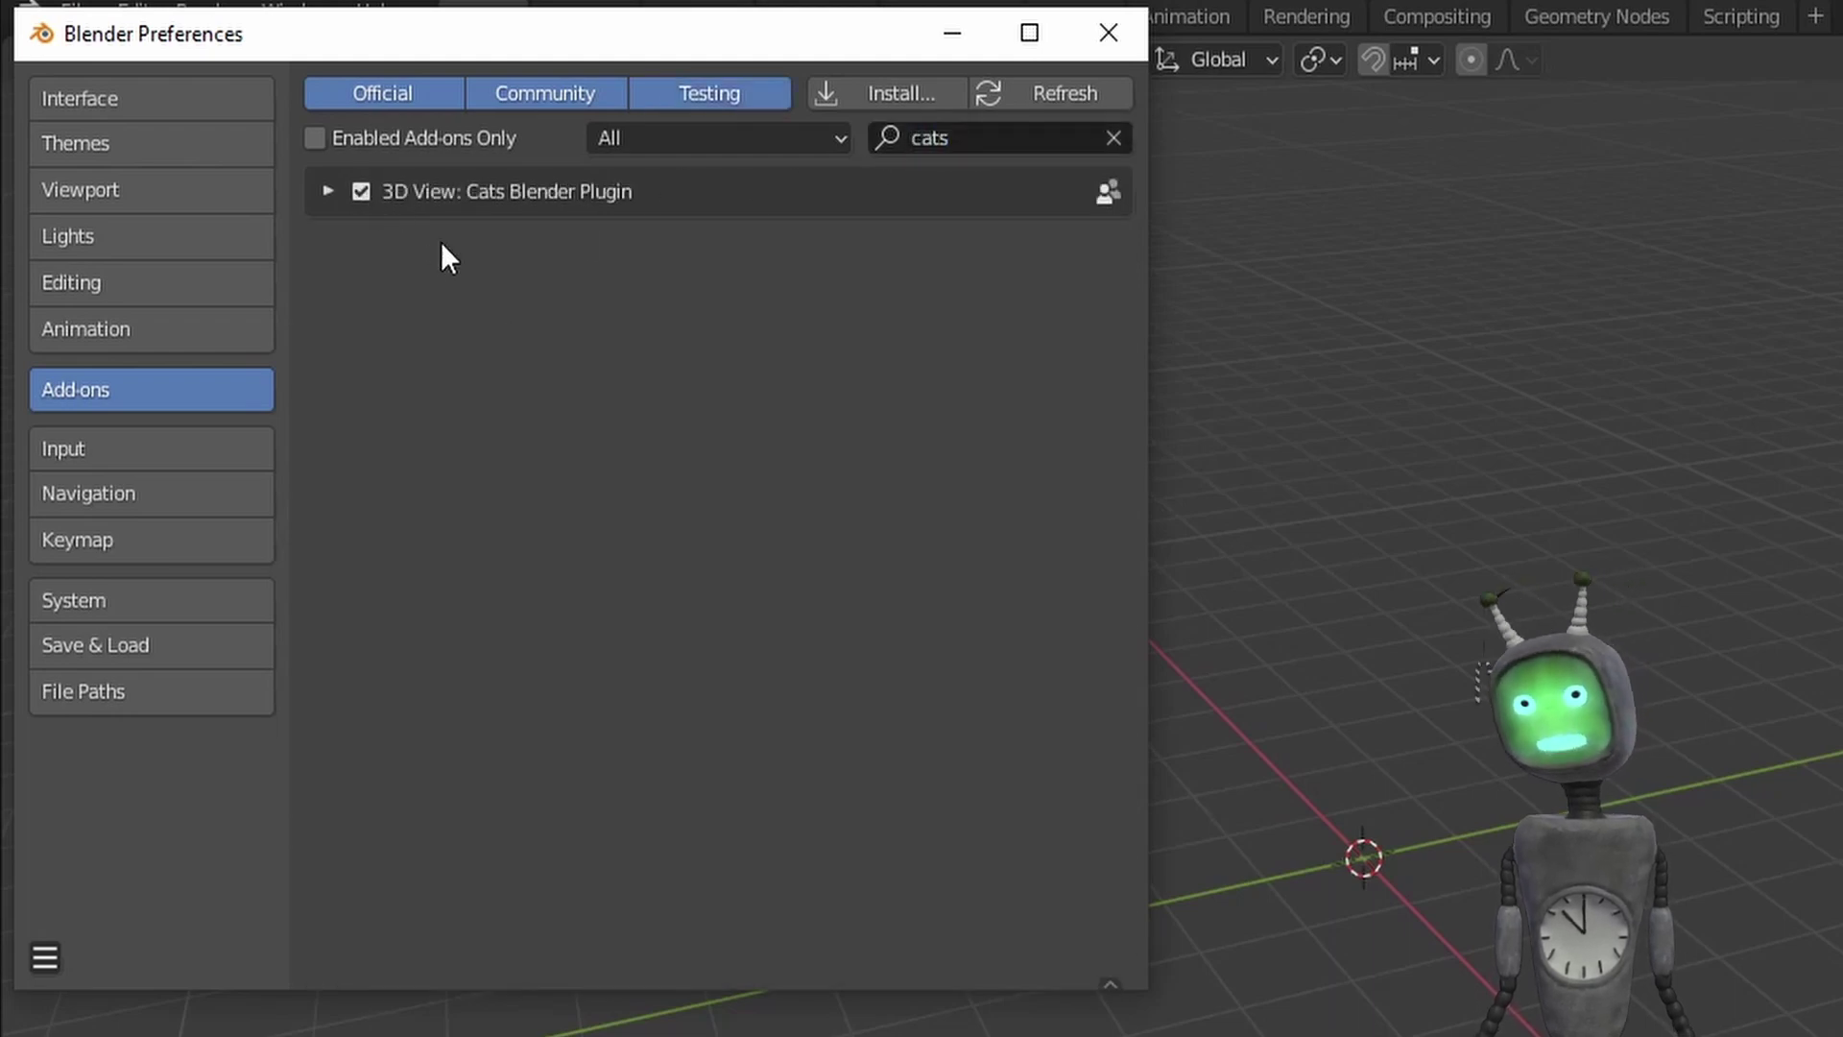
click(48, 957)
click(102, 870)
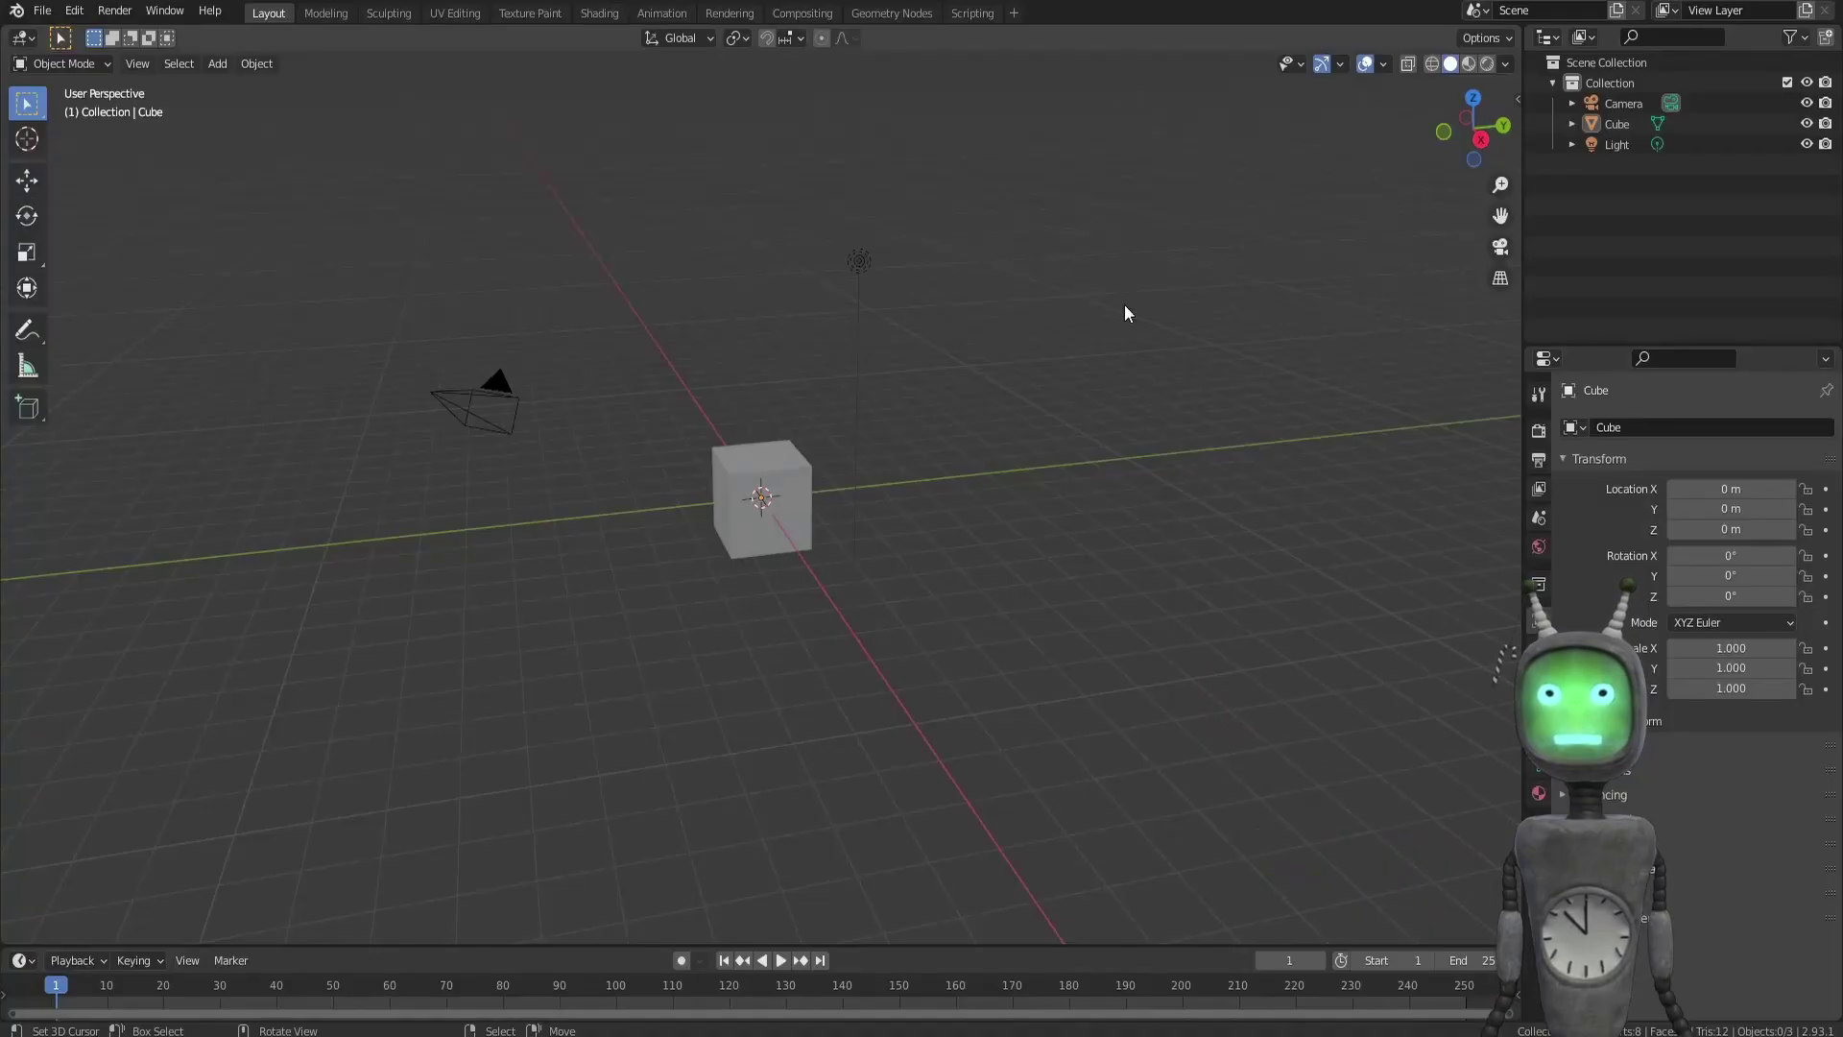
- Delete the default cube, light and camera from the scene
click(761, 474)
key(Delete)
click(845, 265)
key(Delete)
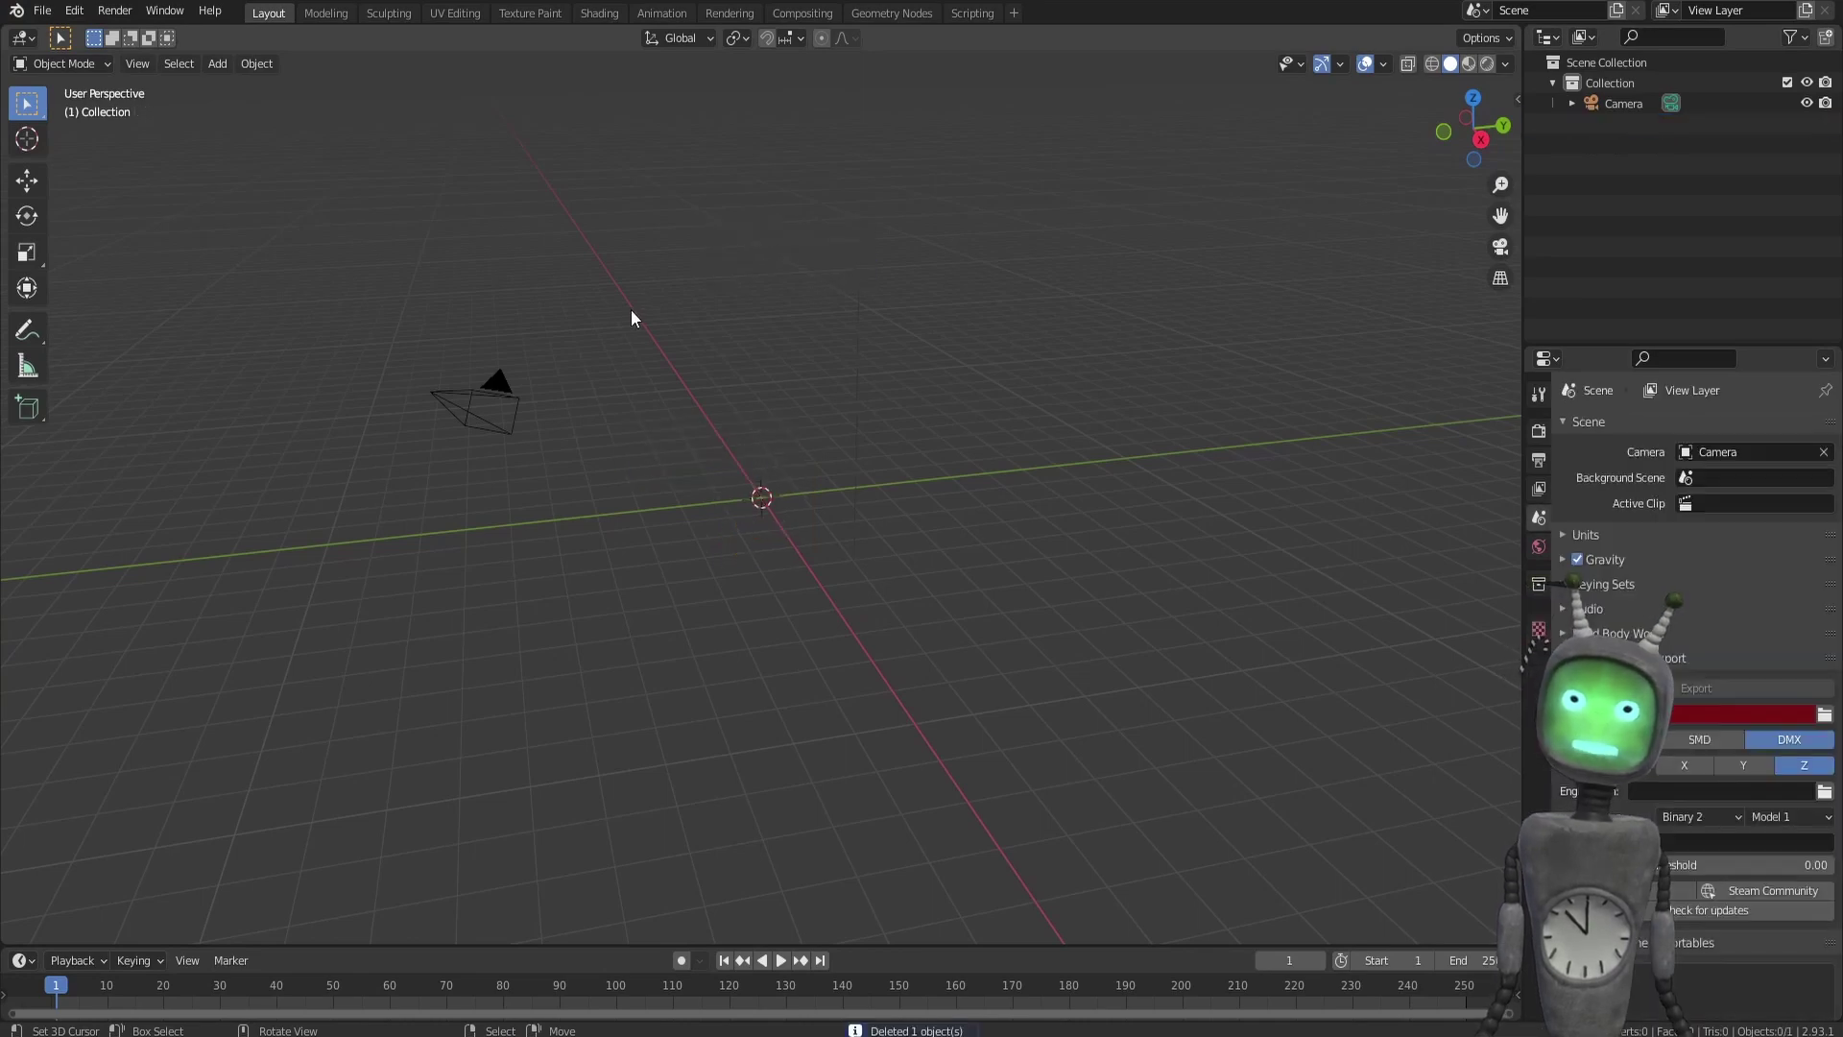
click(481, 382)
key(Delete)
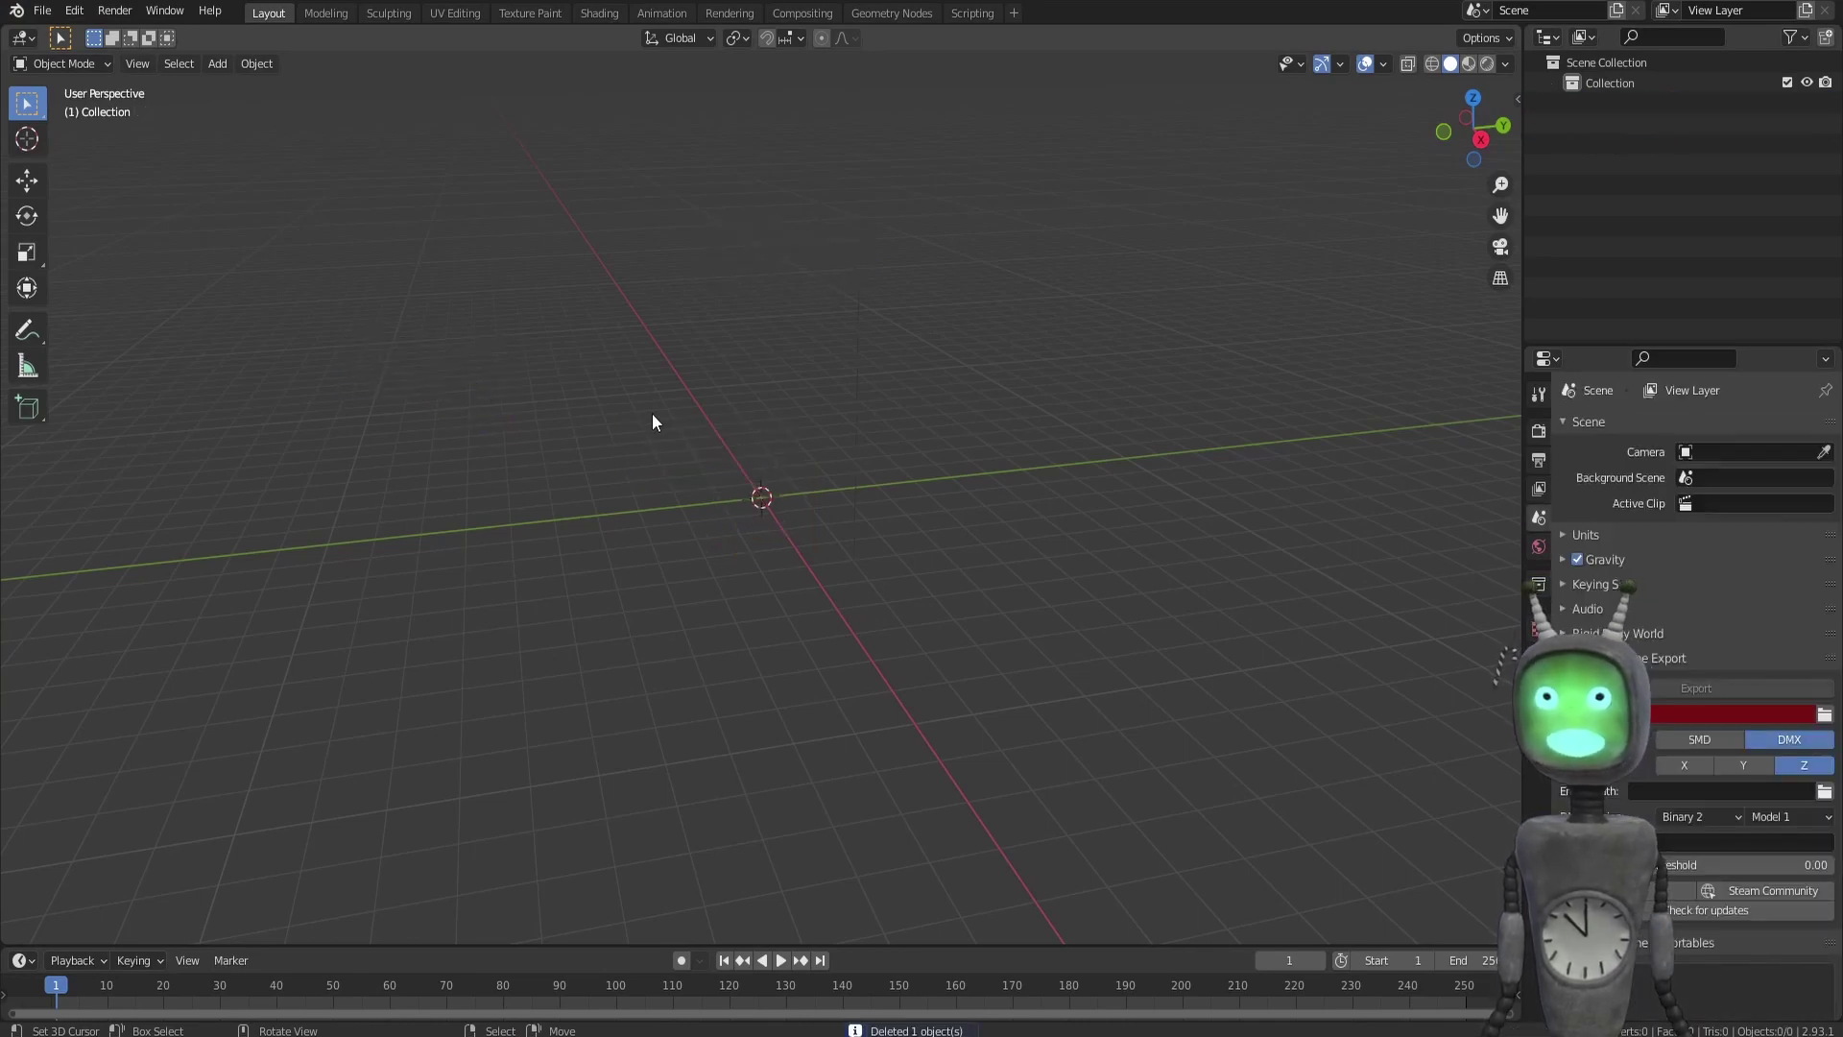
- Import the Robot.vrm model into the empty scene
click(42, 11)
mouse_move(90, 288)
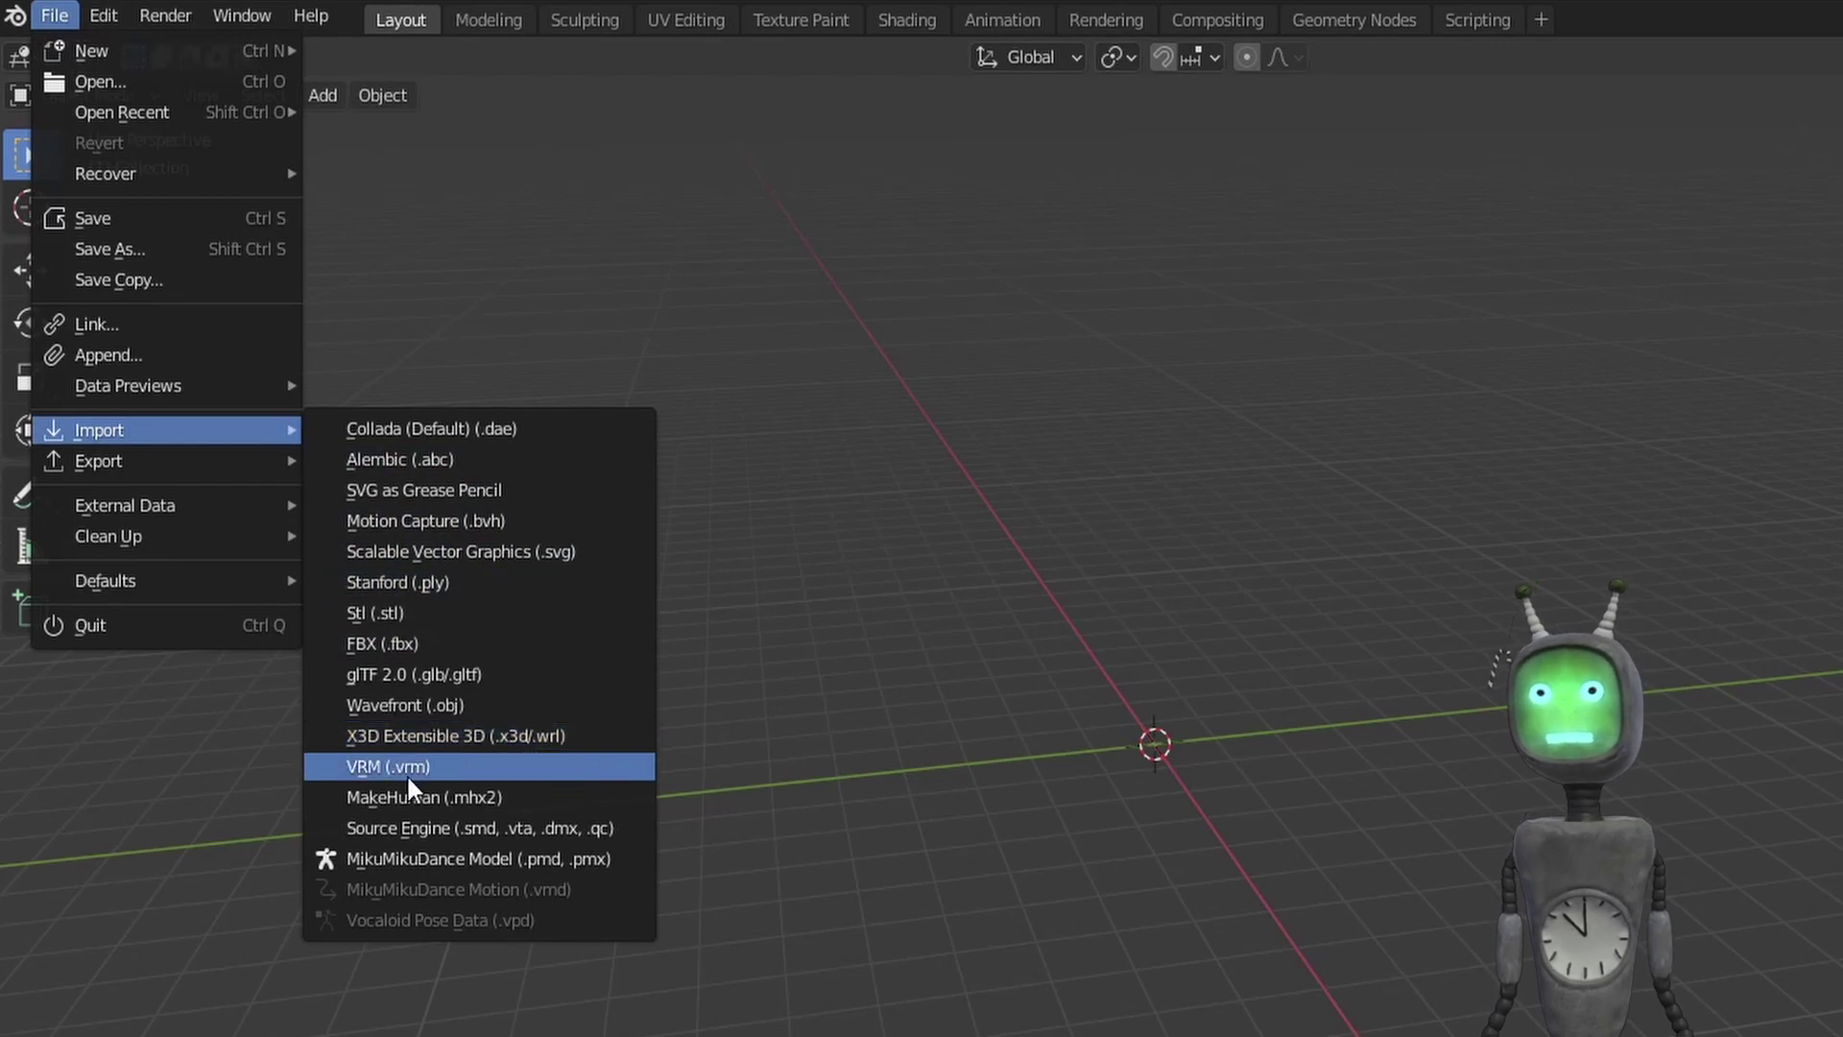
click(436, 768)
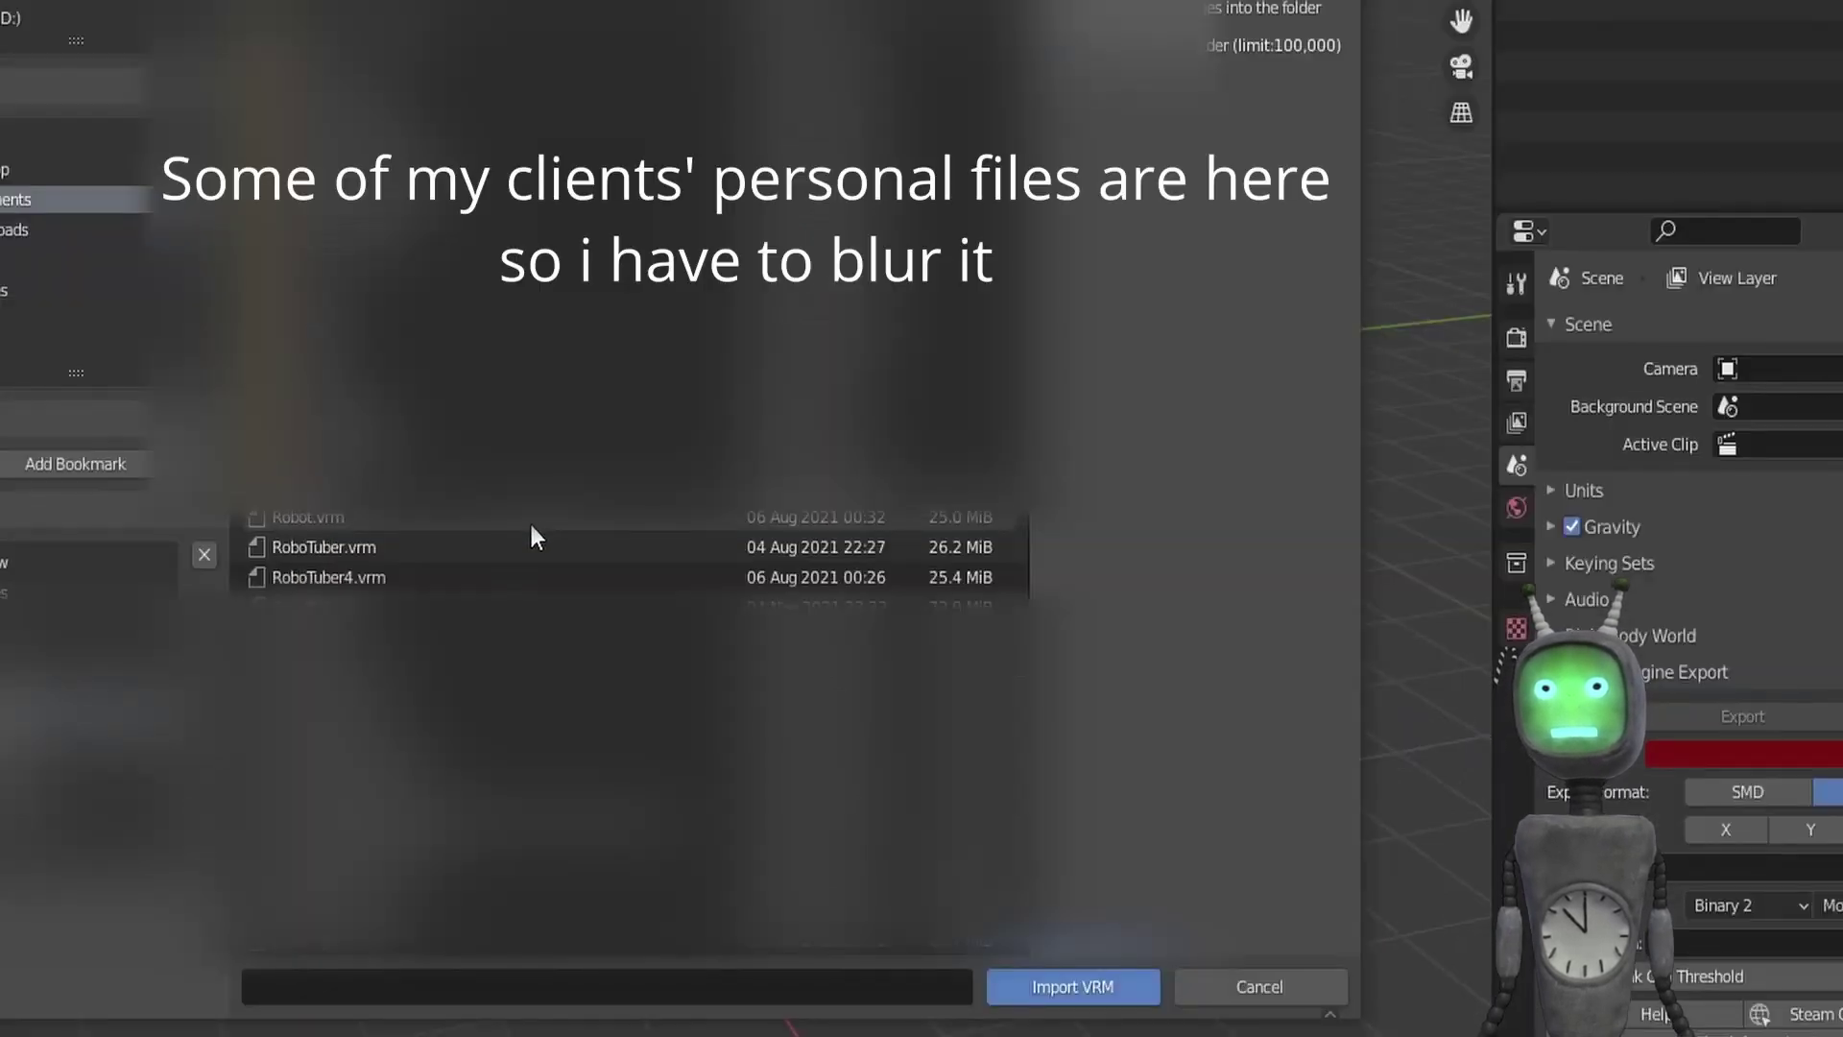
click(530, 525)
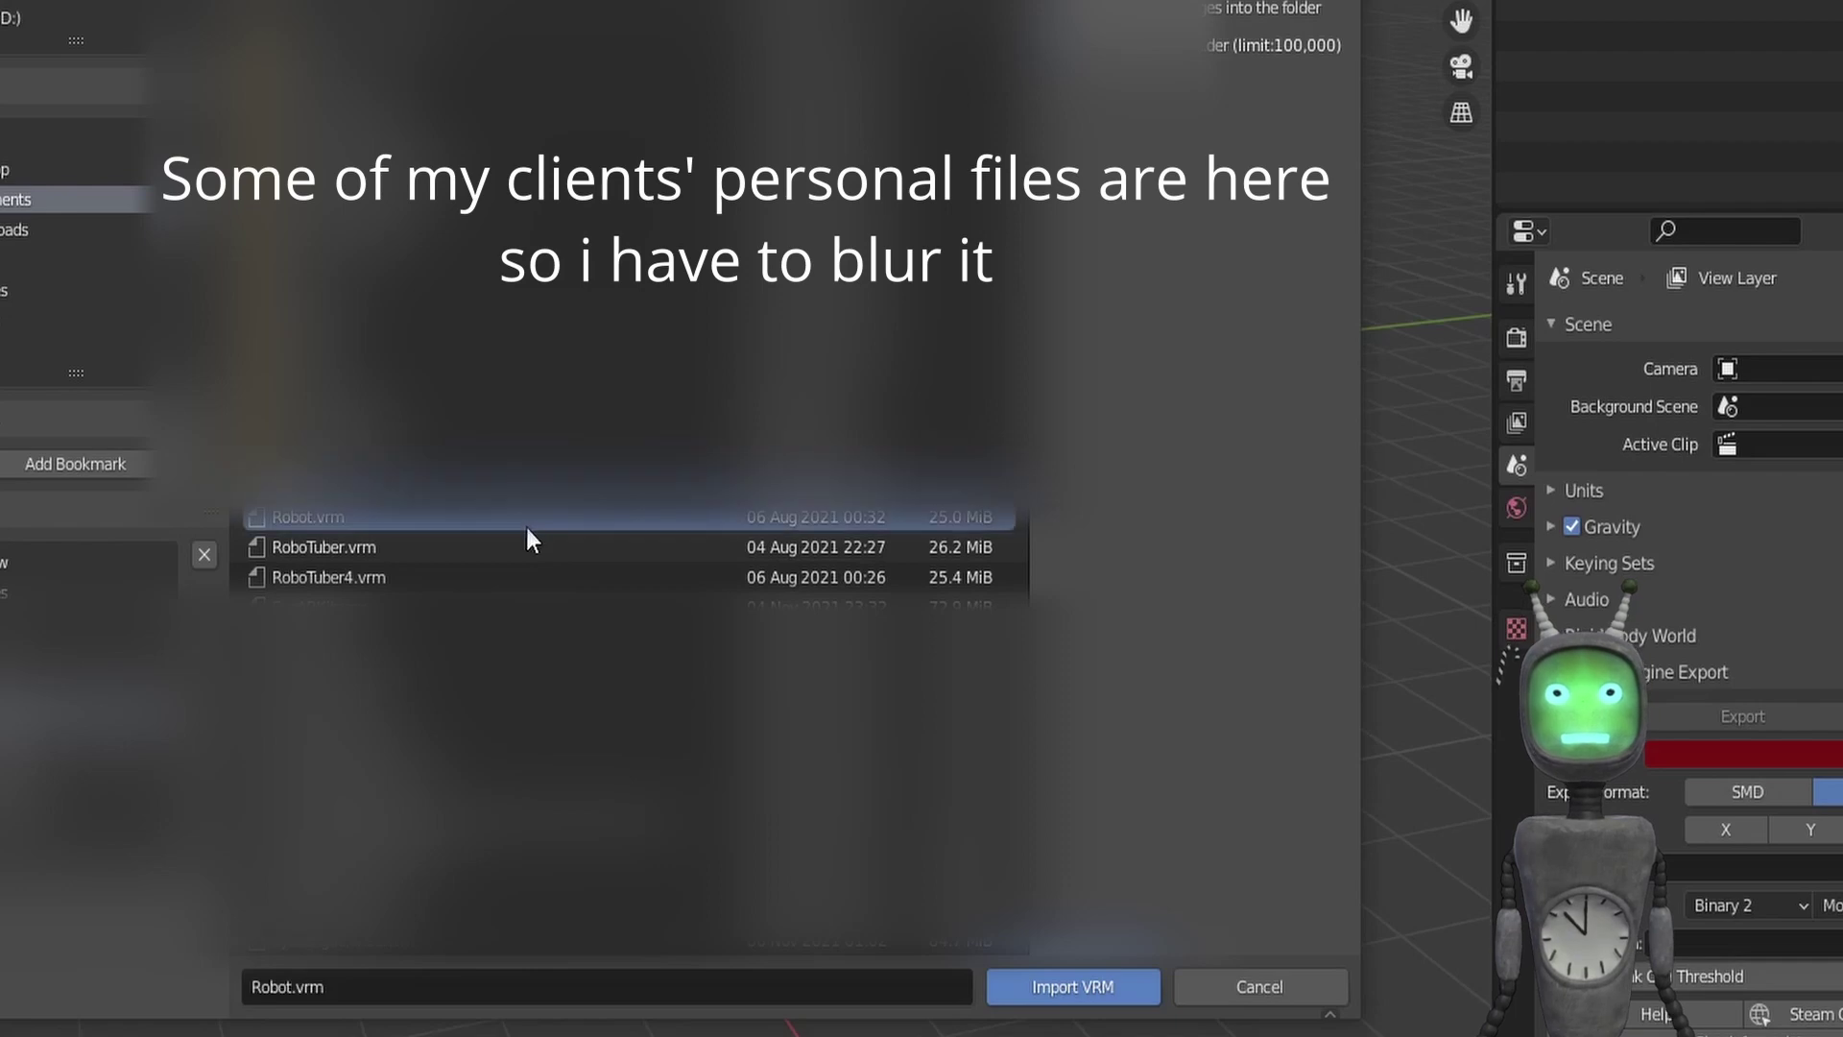
double_click(465, 525)
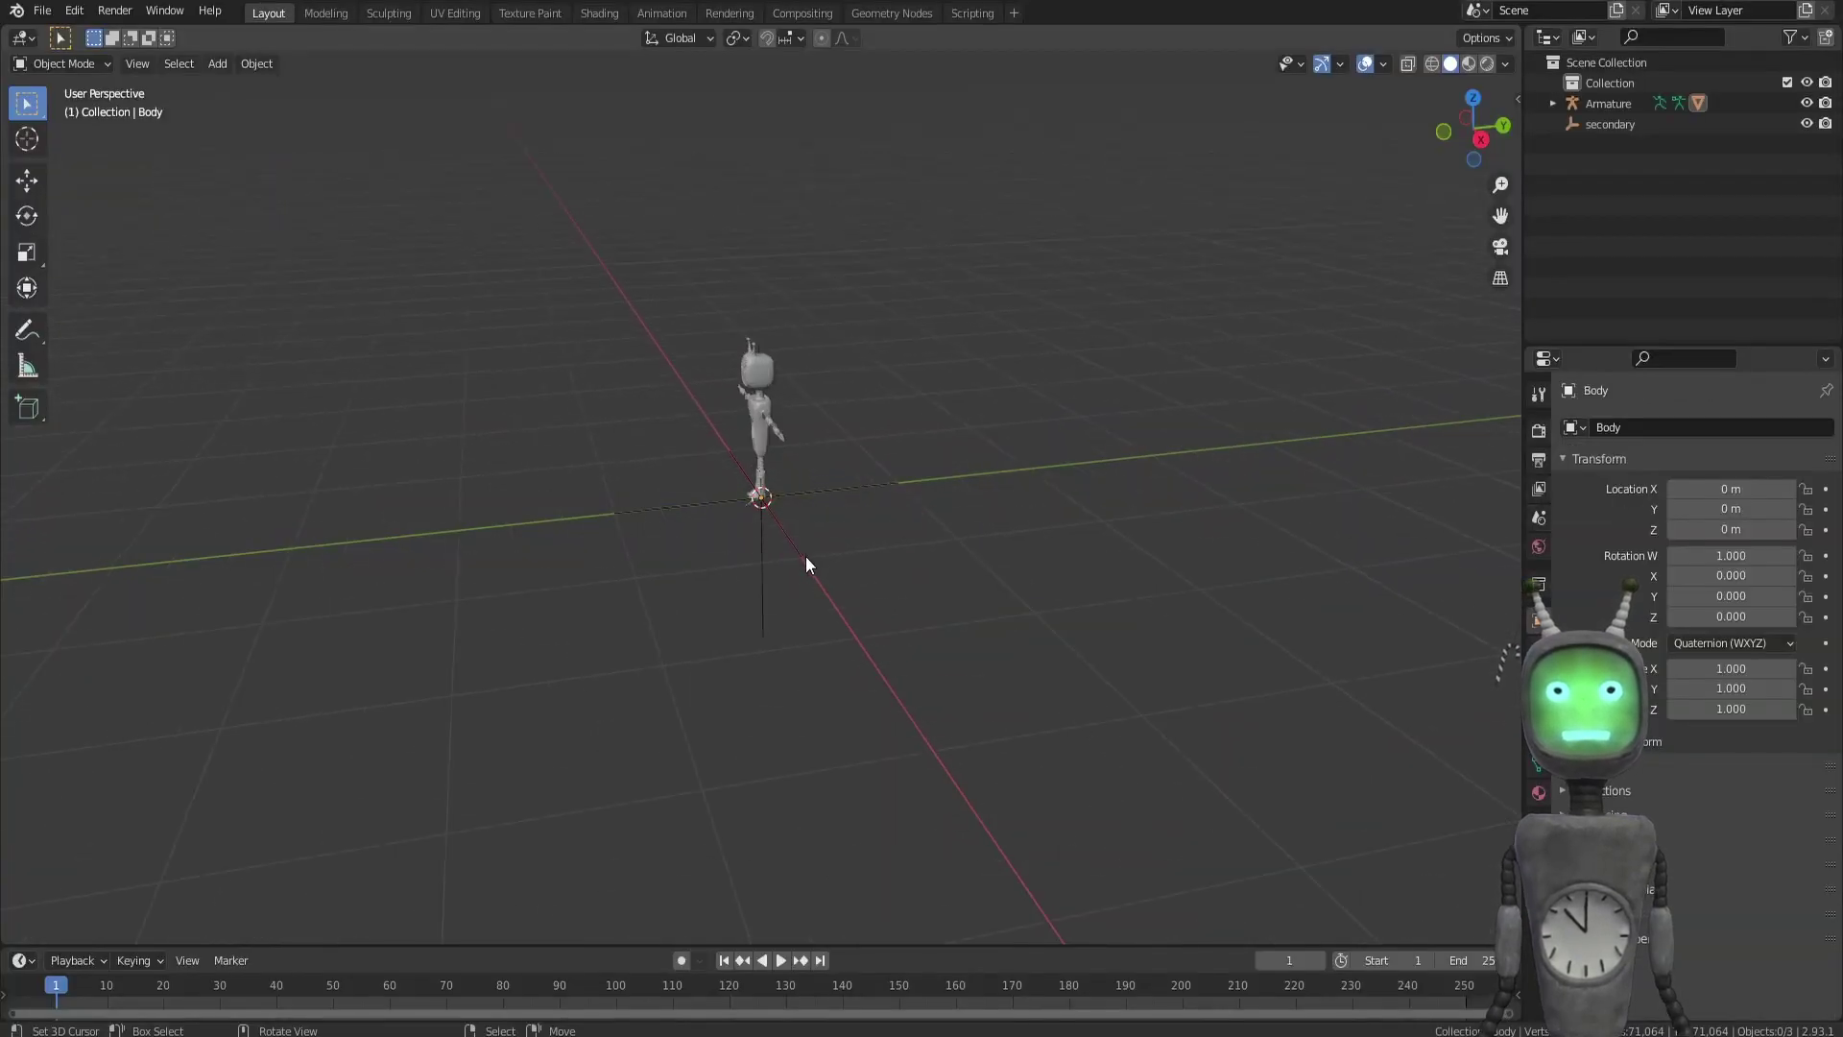
- Run the Cats plugin's Fix Model operation on the imported robot avatar
scroll(833, 576, up, 3)
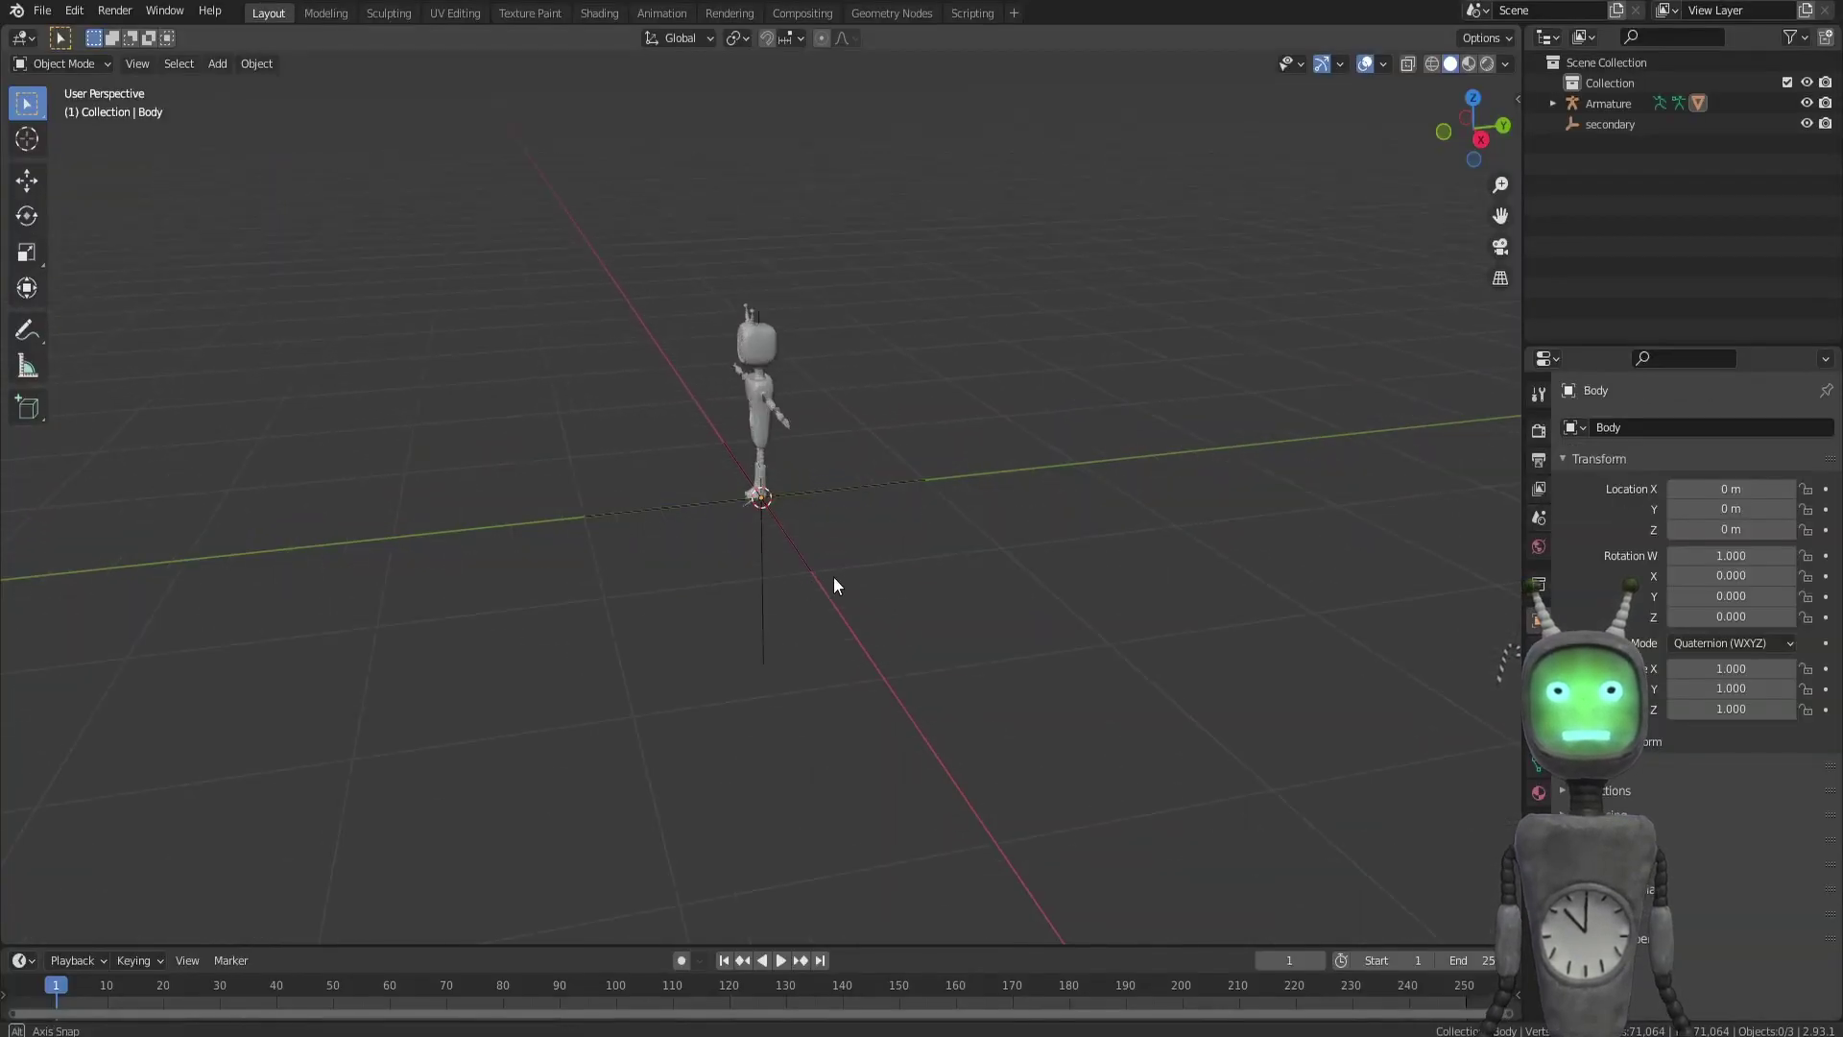
middle_drag(833, 576, 992, 678)
scroll(963, 573, up, 1)
scroll(969, 664, up, 2)
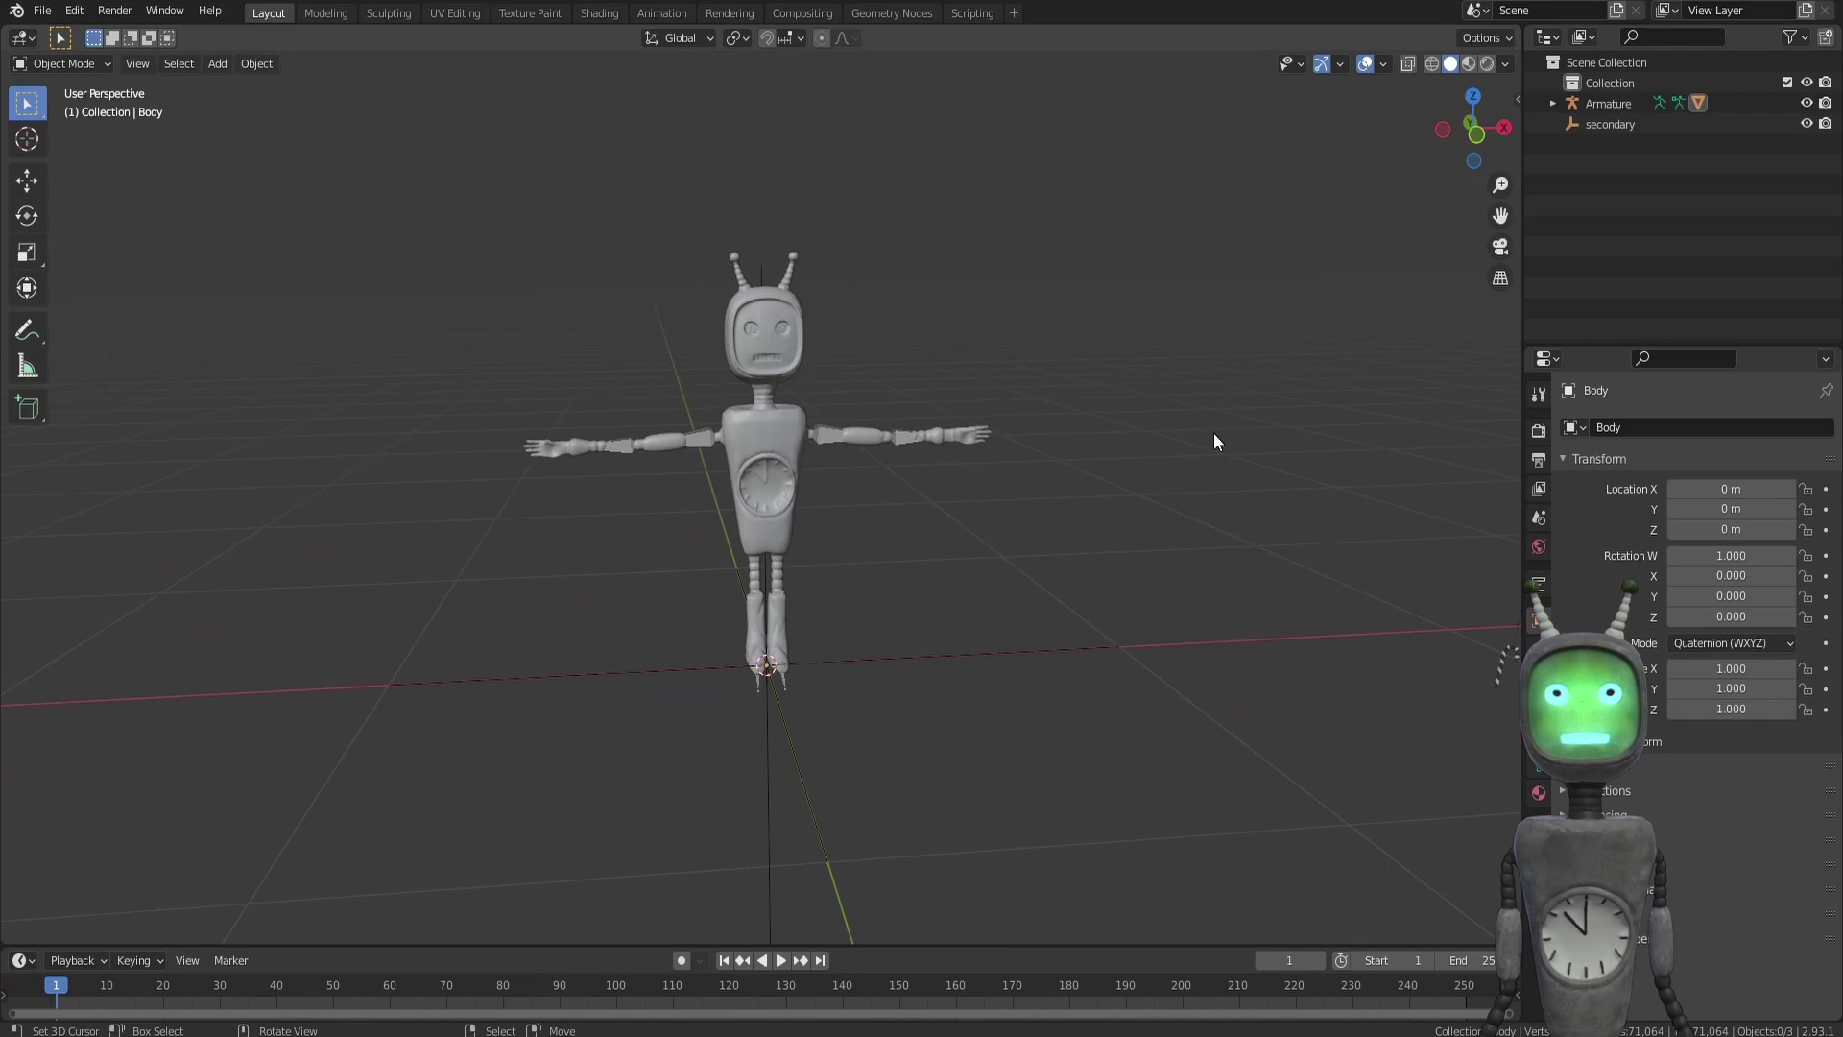
click(1518, 98)
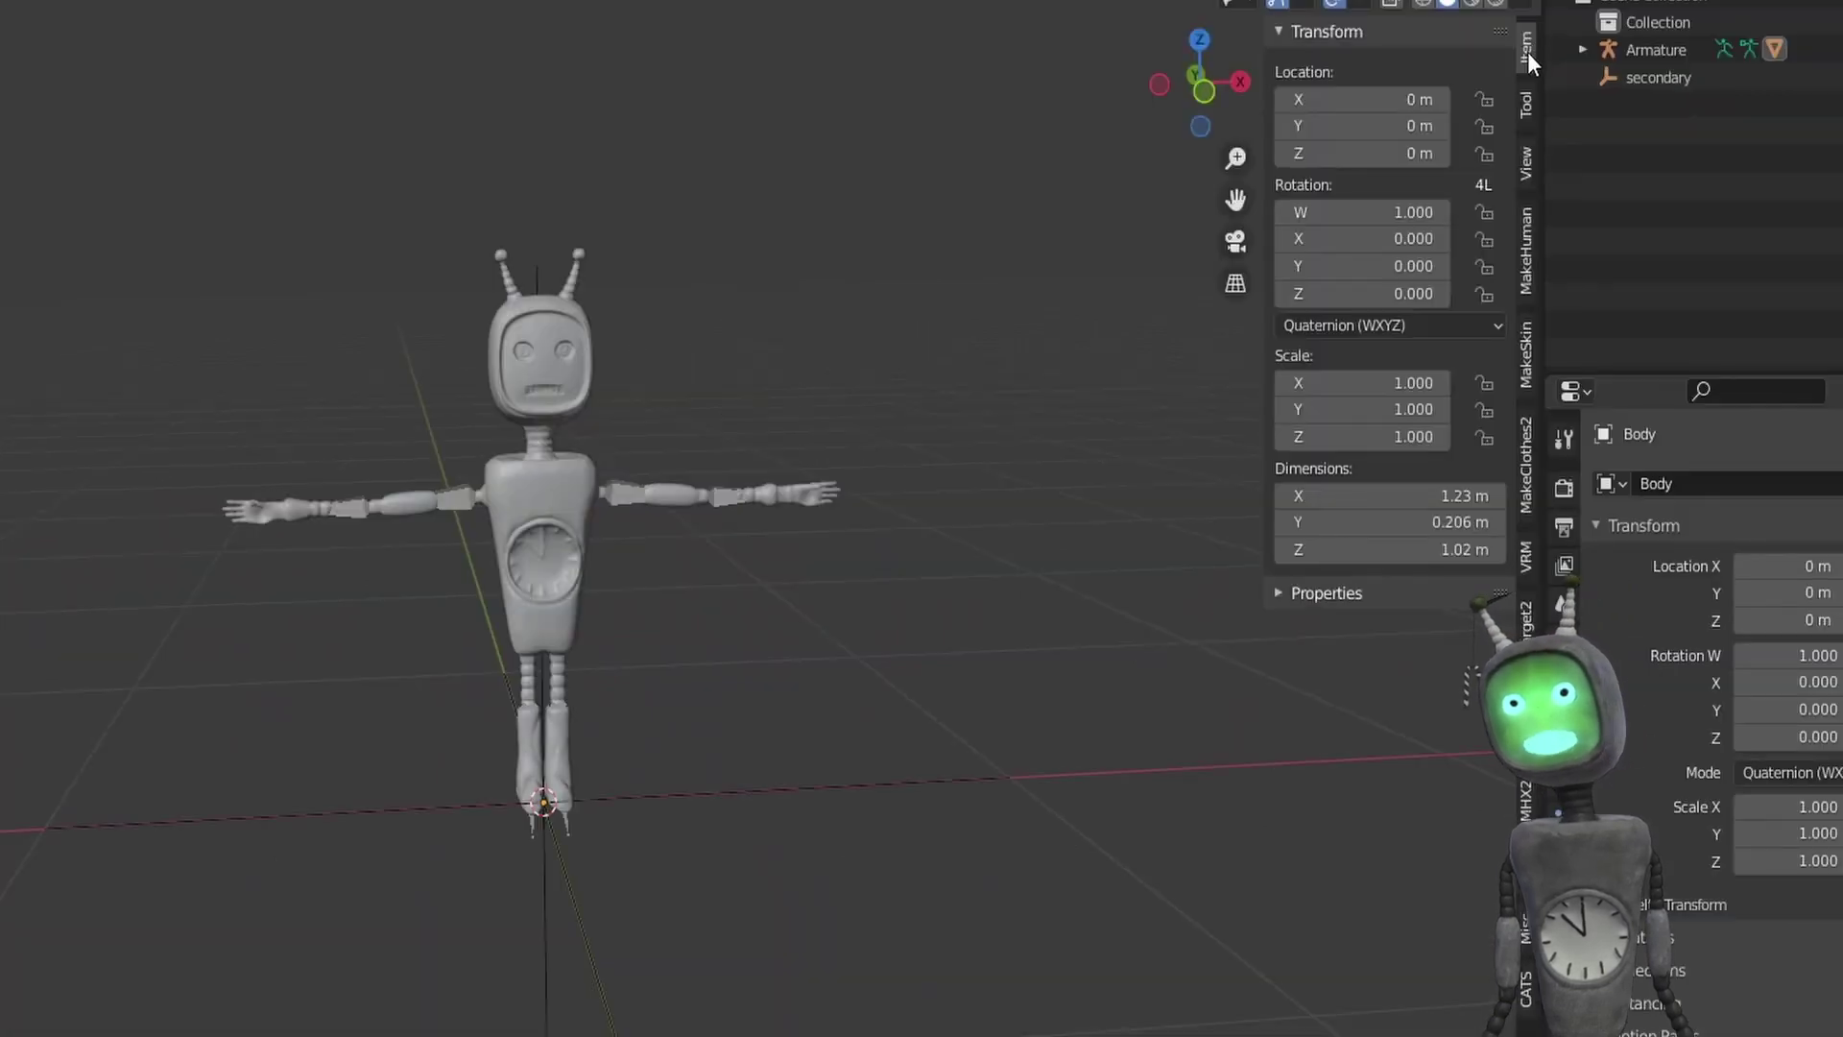
click(1527, 984)
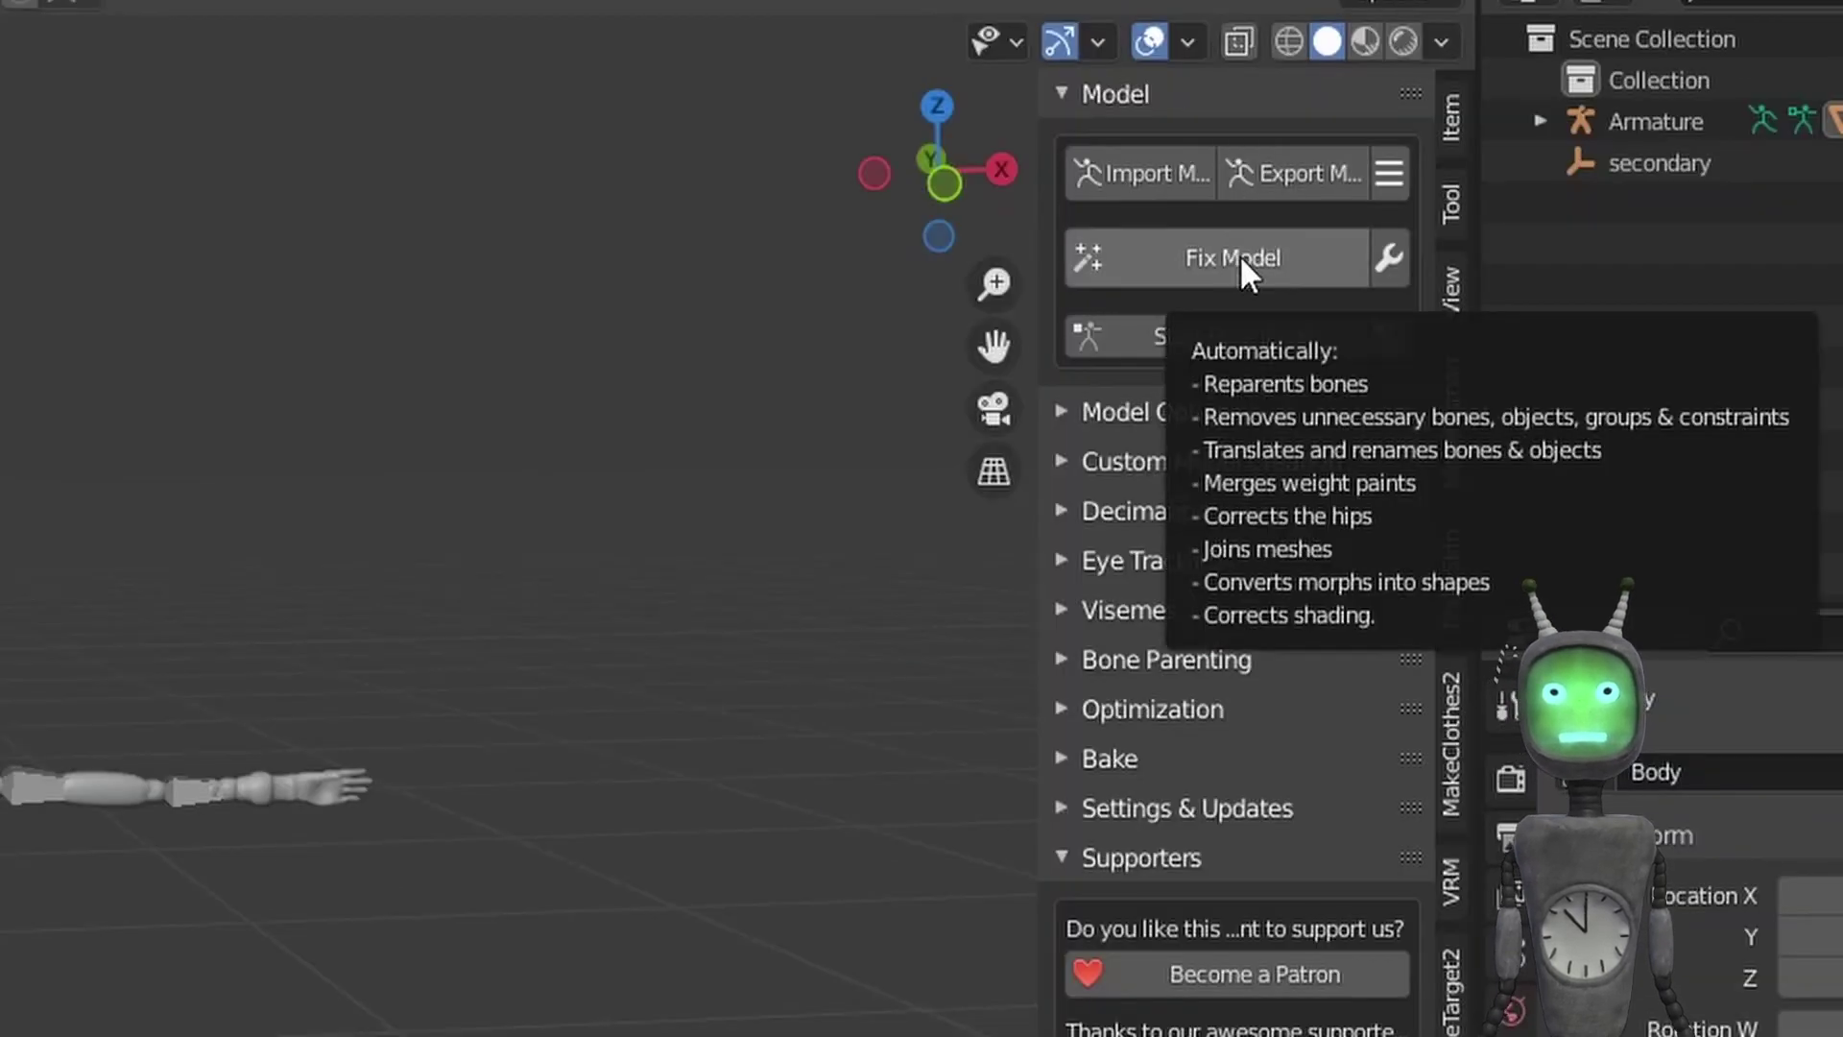
click(1269, 252)
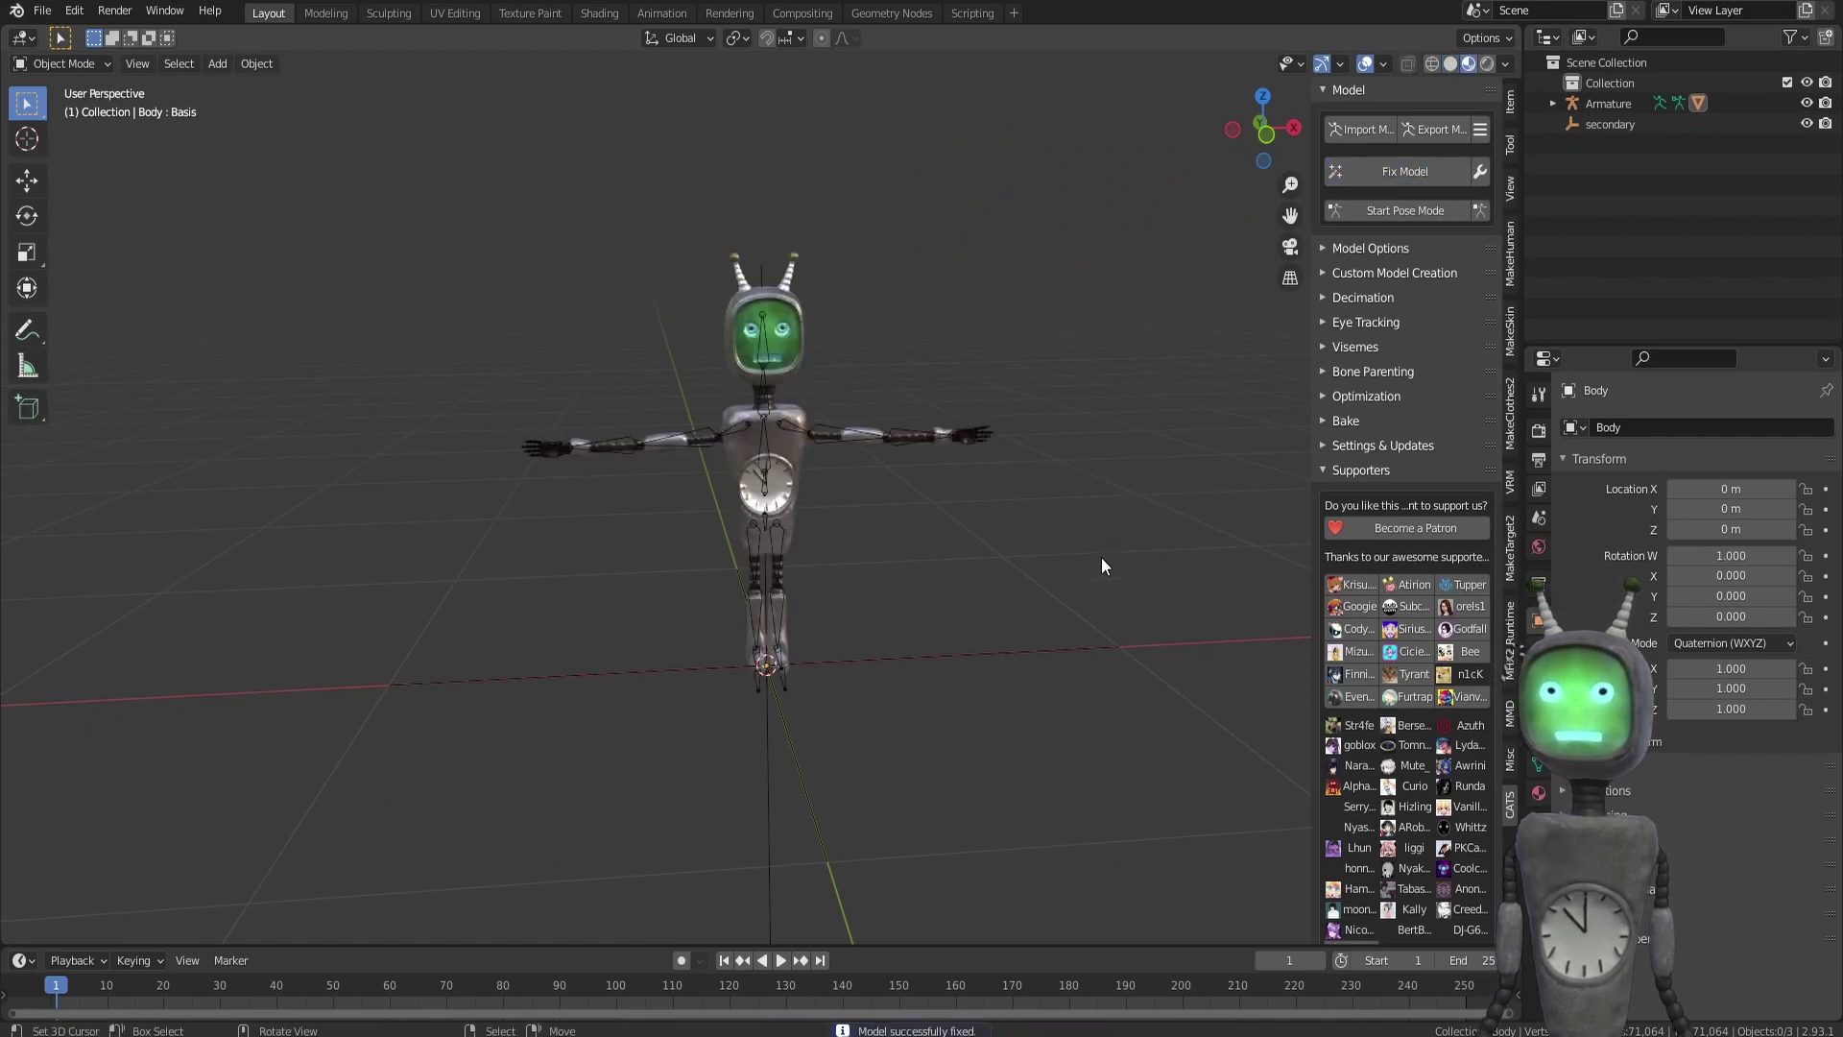
scroll(1095, 557, up, 4)
middle_drag(1089, 555, 1029, 621)
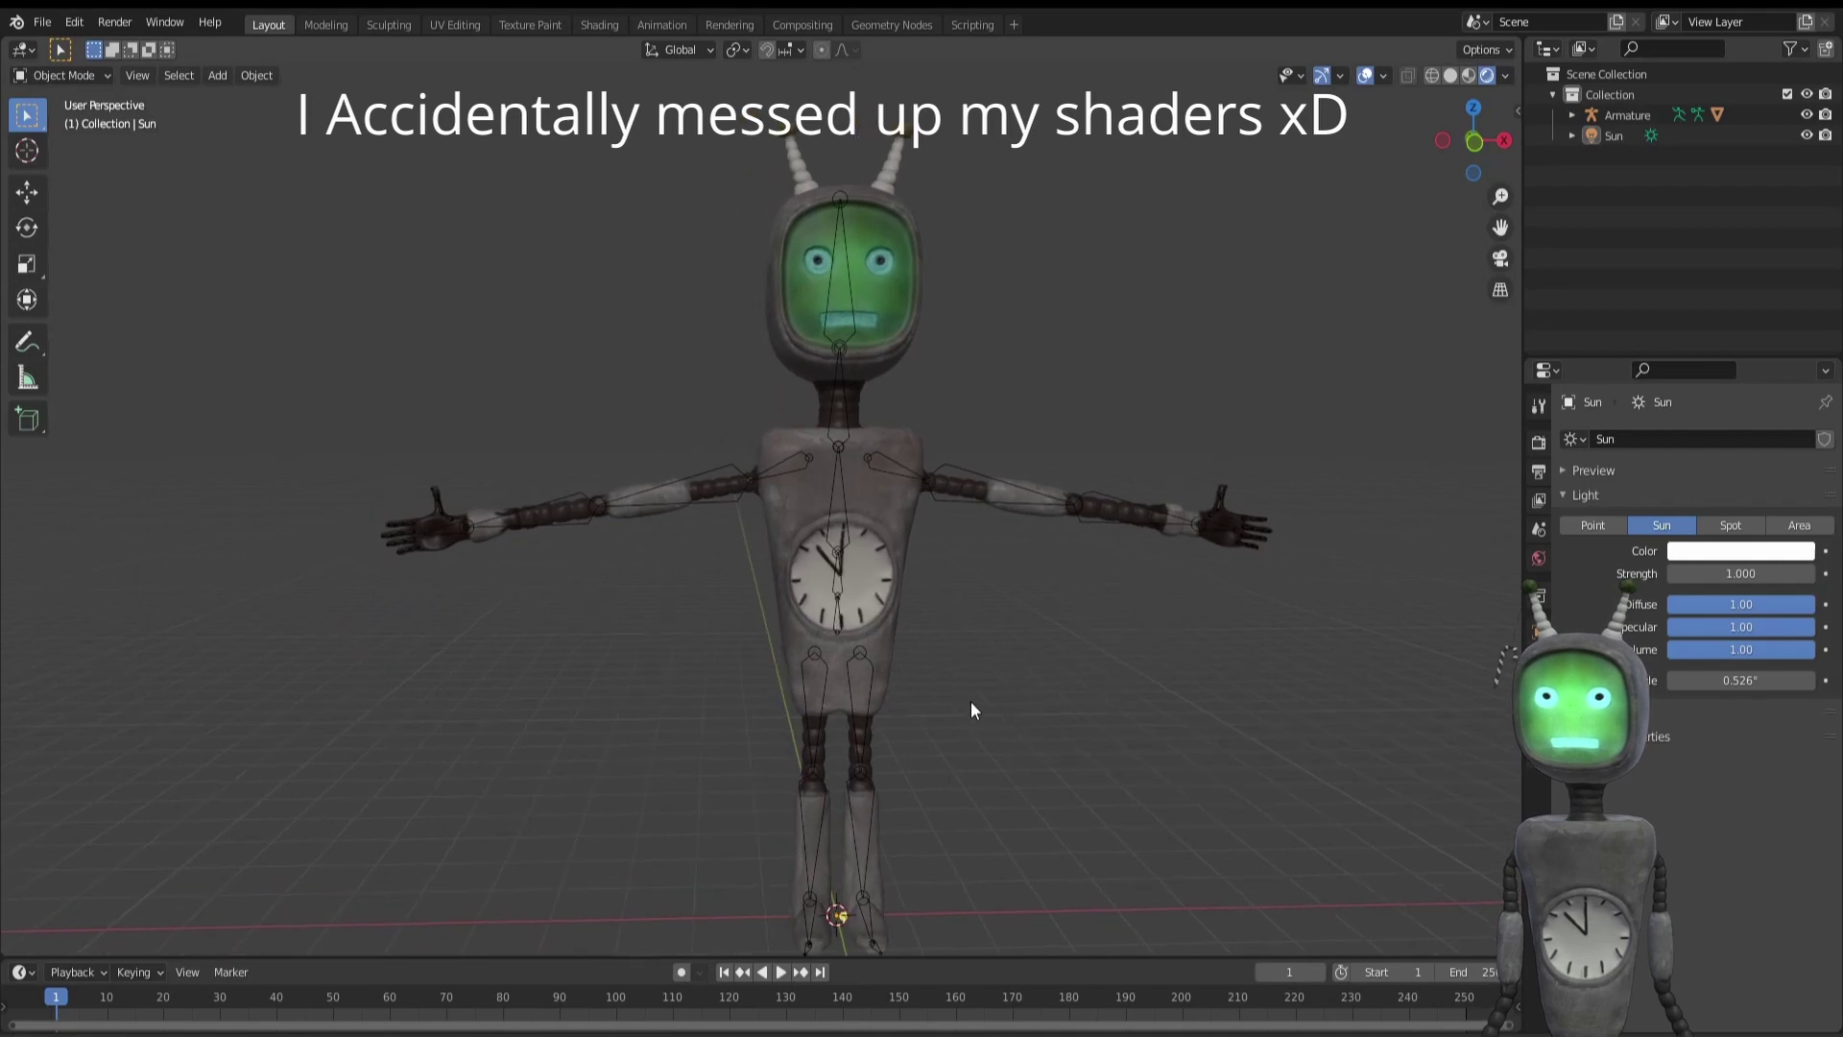
- Add a cylinder mesh and move it up beside the robot's head
key(shift+a)
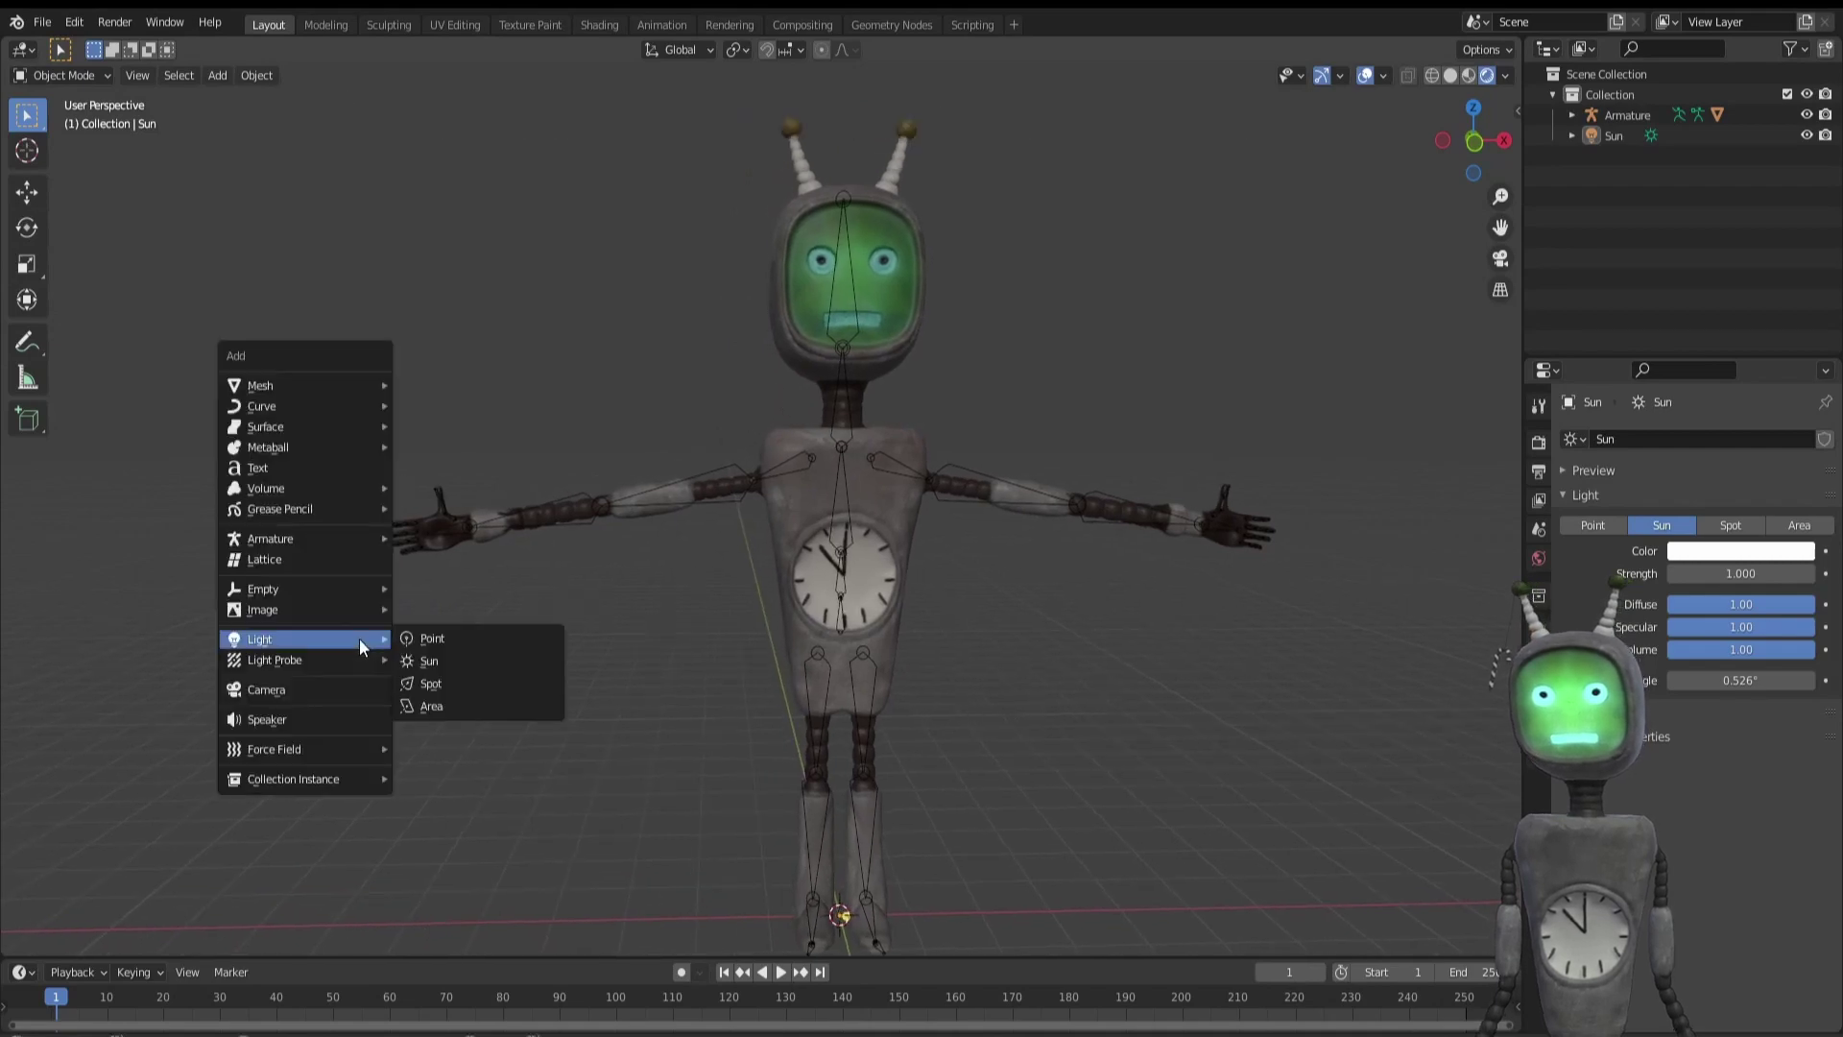
mouse_move(366, 386)
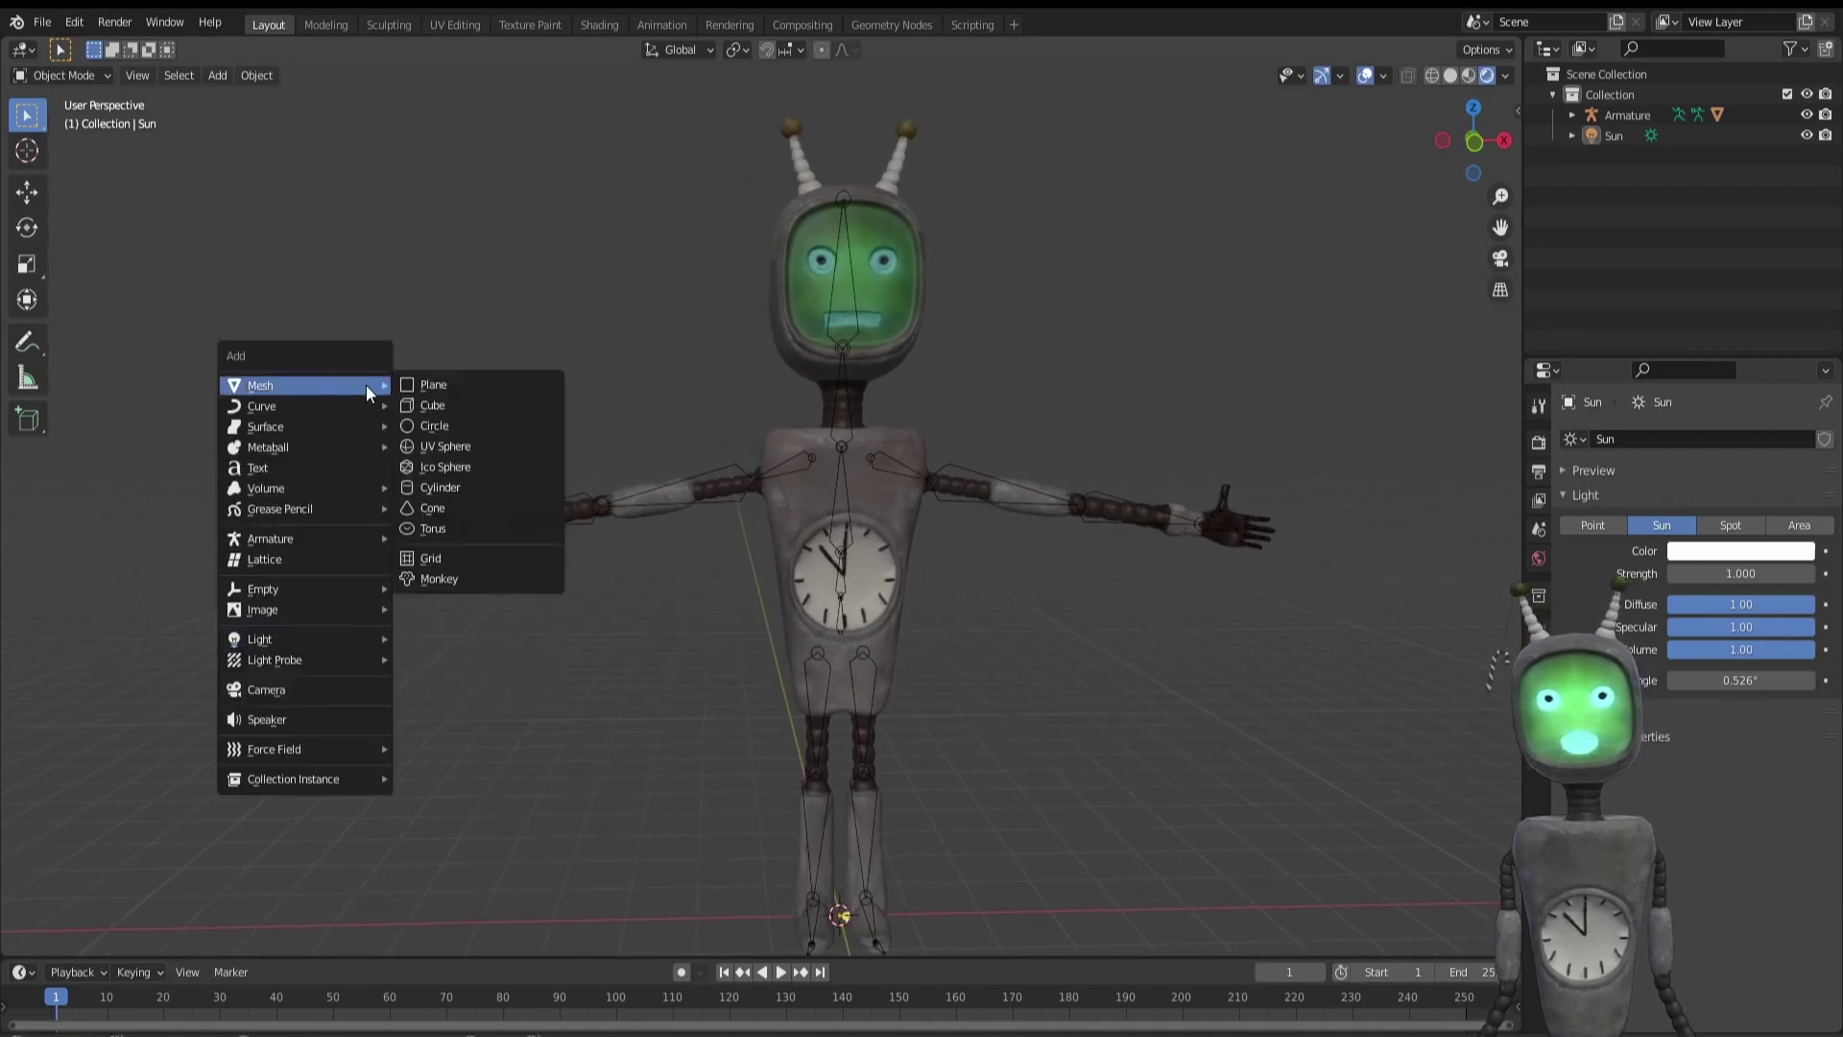
click(459, 486)
scroll(607, 625, down, 4)
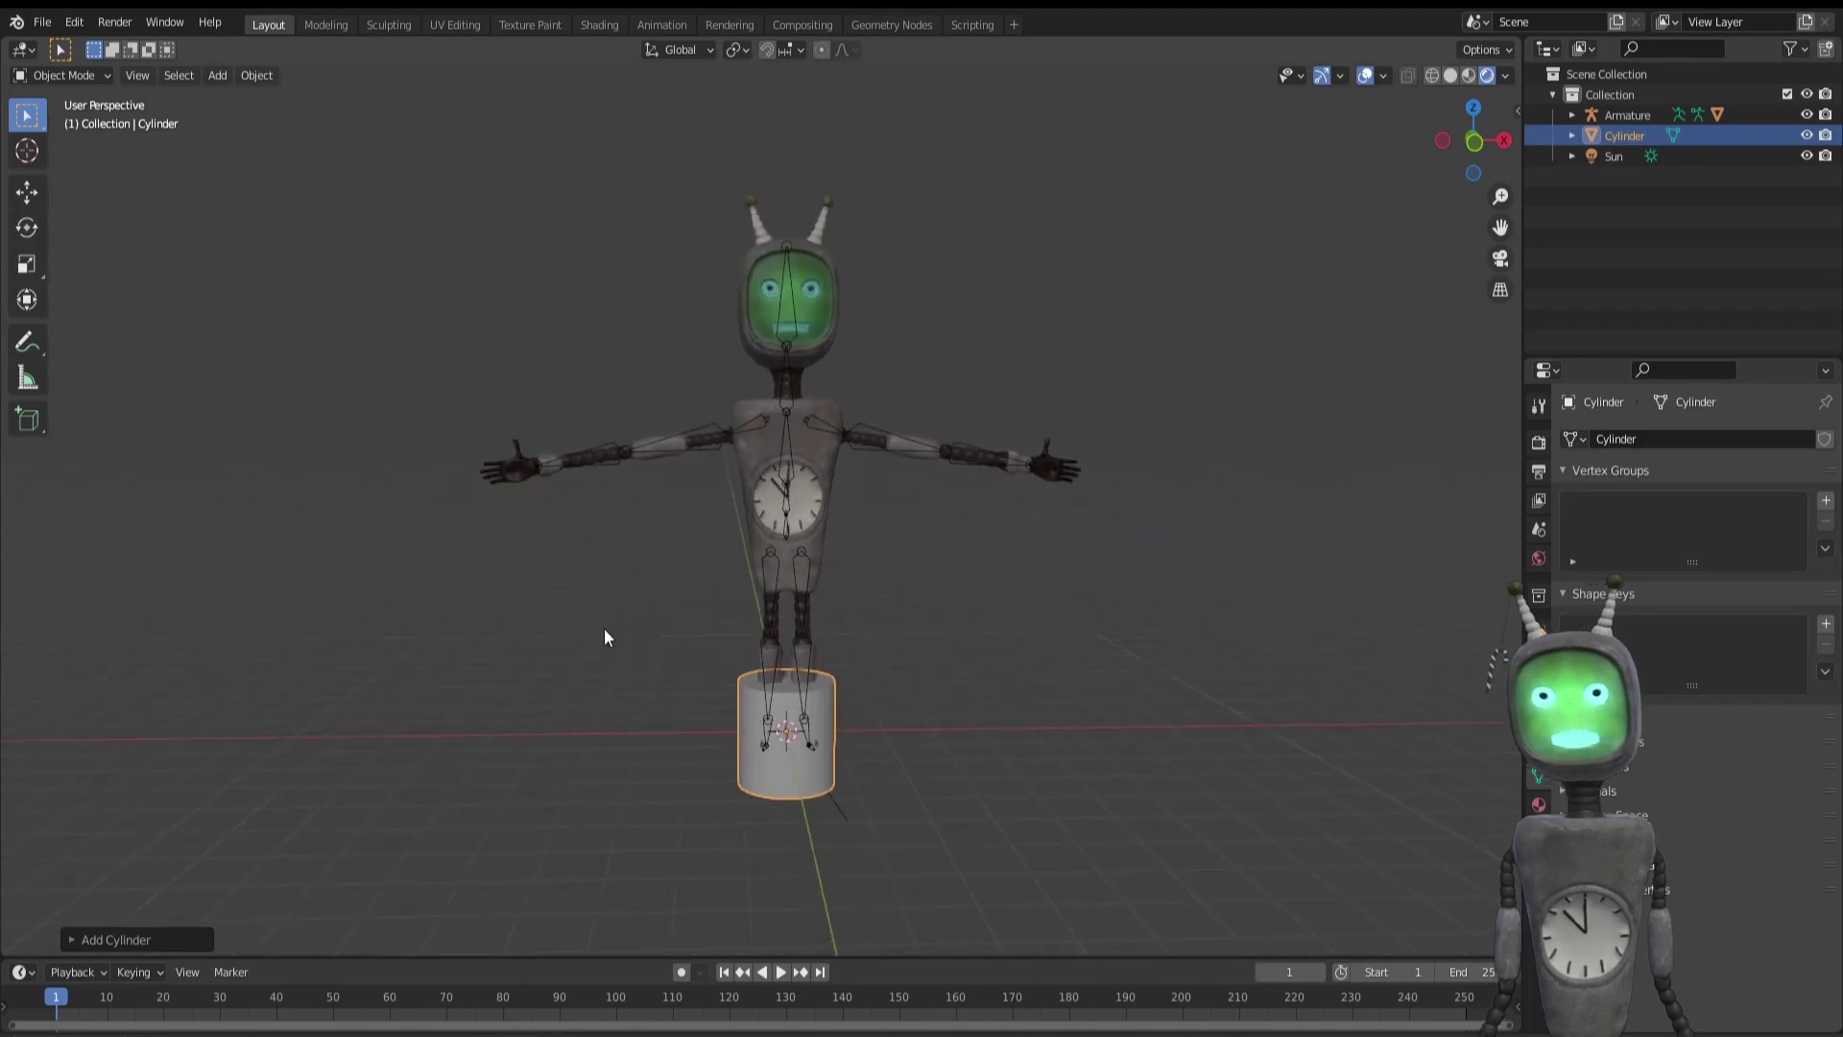
shift+middle_drag(603, 628, 593, 614)
click(30, 195)
drag(853, 717, 663, 716)
drag(588, 641, 588, 232)
scroll(678, 291, up, 4)
shift+middle_drag(679, 292, 799, 745)
drag(563, 528, 716, 531)
- Shrink the cylinder in Edit Mode and stretch it along Z into a slim upright rod beside the head
key(Tab)
key(s)
click(669, 525)
click(29, 194)
key(s)
key(z)
key(s)
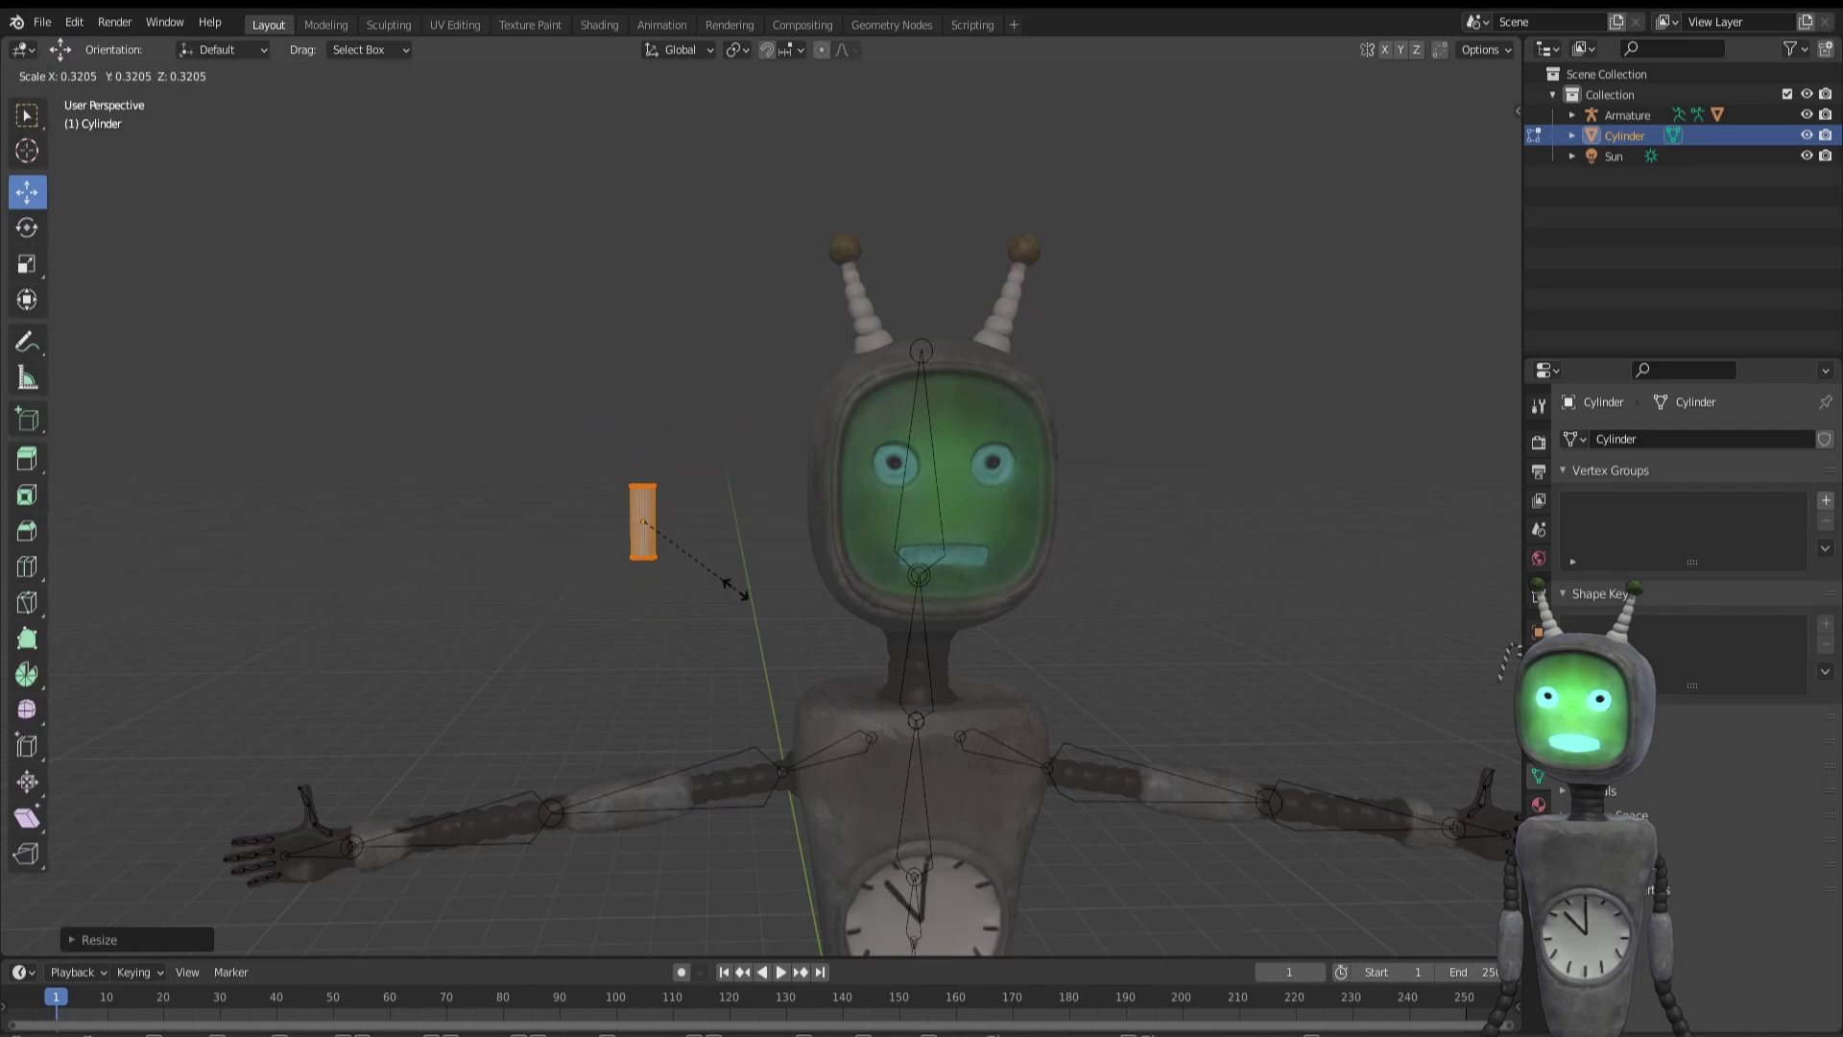
key(s)
key(z)
click(774, 650)
- In front view, extrude the rod's top face upward twice, shifting and rotating each new end toward the head to start a hook
scroll(688, 625, up, 4)
key(3)
click(691, 451)
key(KP_1)
key(e)
drag(745, 414, 756, 415)
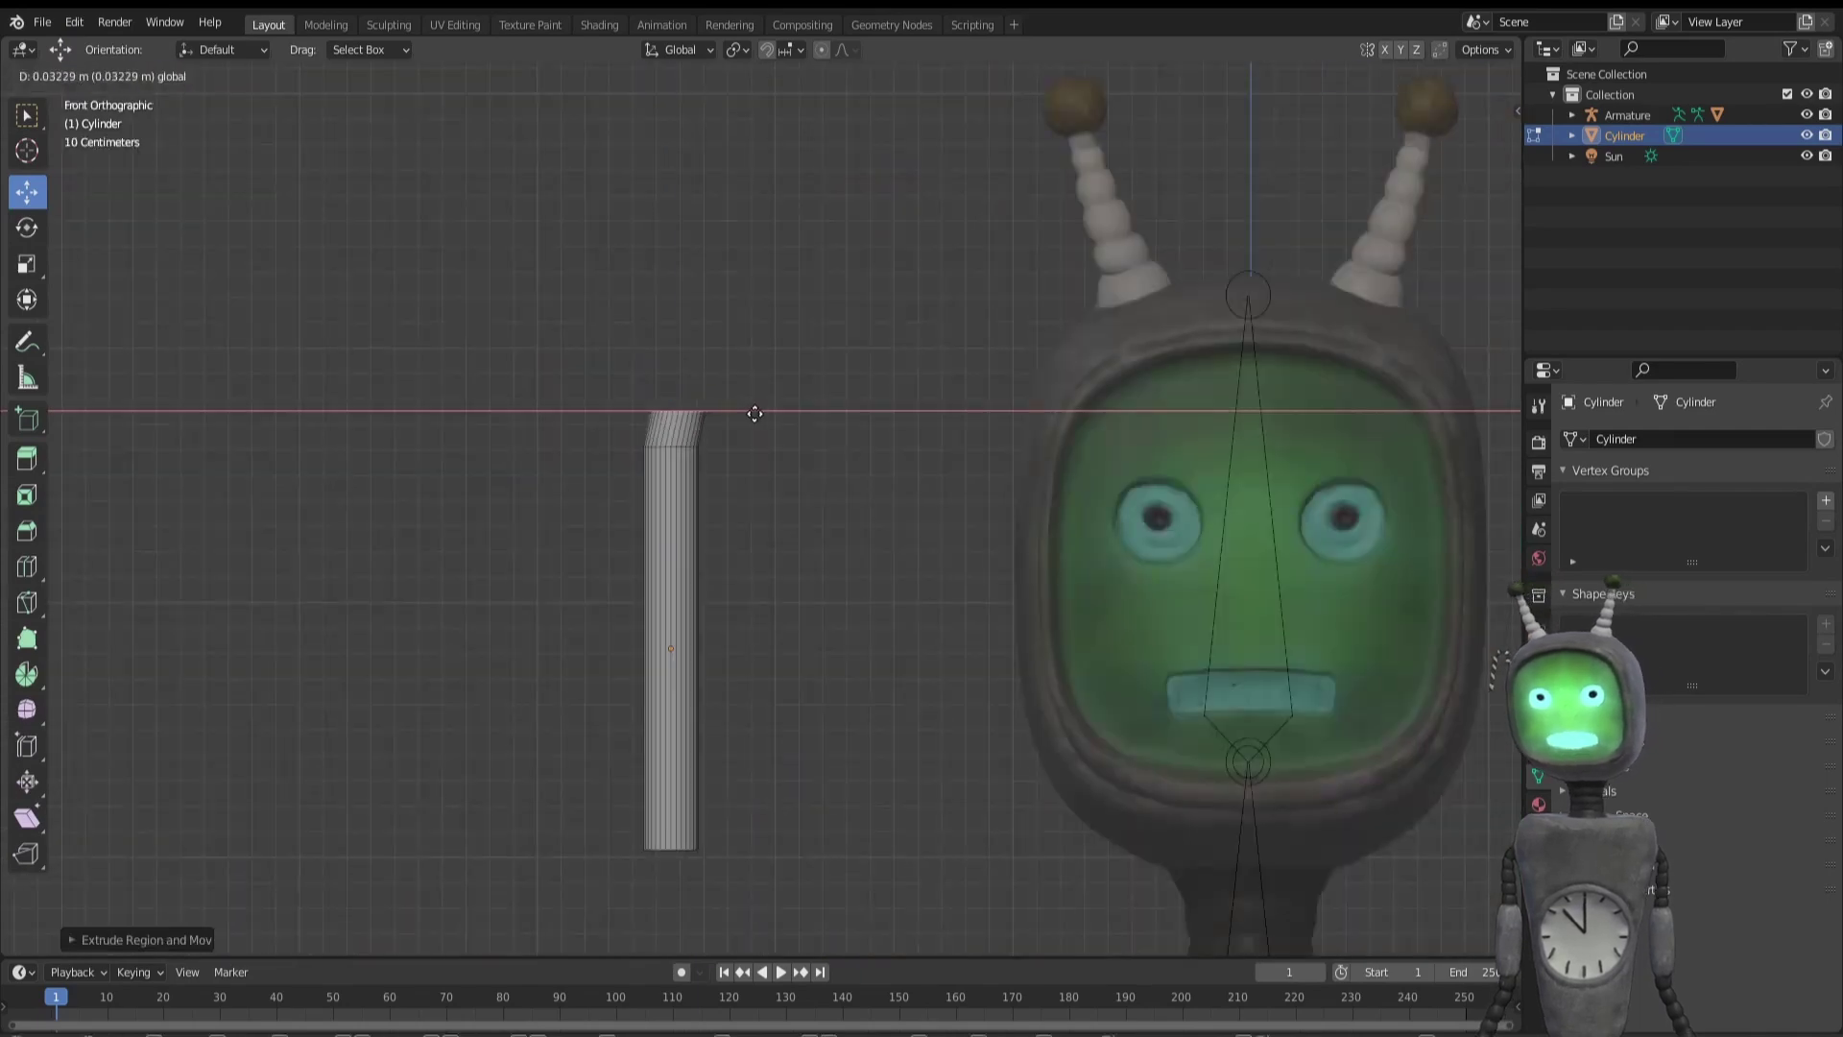
scroll(763, 418, up, 2)
key(r)
key(e)
key(g)
key(r)
click(710, 489)
- Extrude further segments over the top of the hook, moving and rotating each end face to bend the curve downward
key(e)
click(789, 446)
drag(779, 204, 779, 247)
key(r)
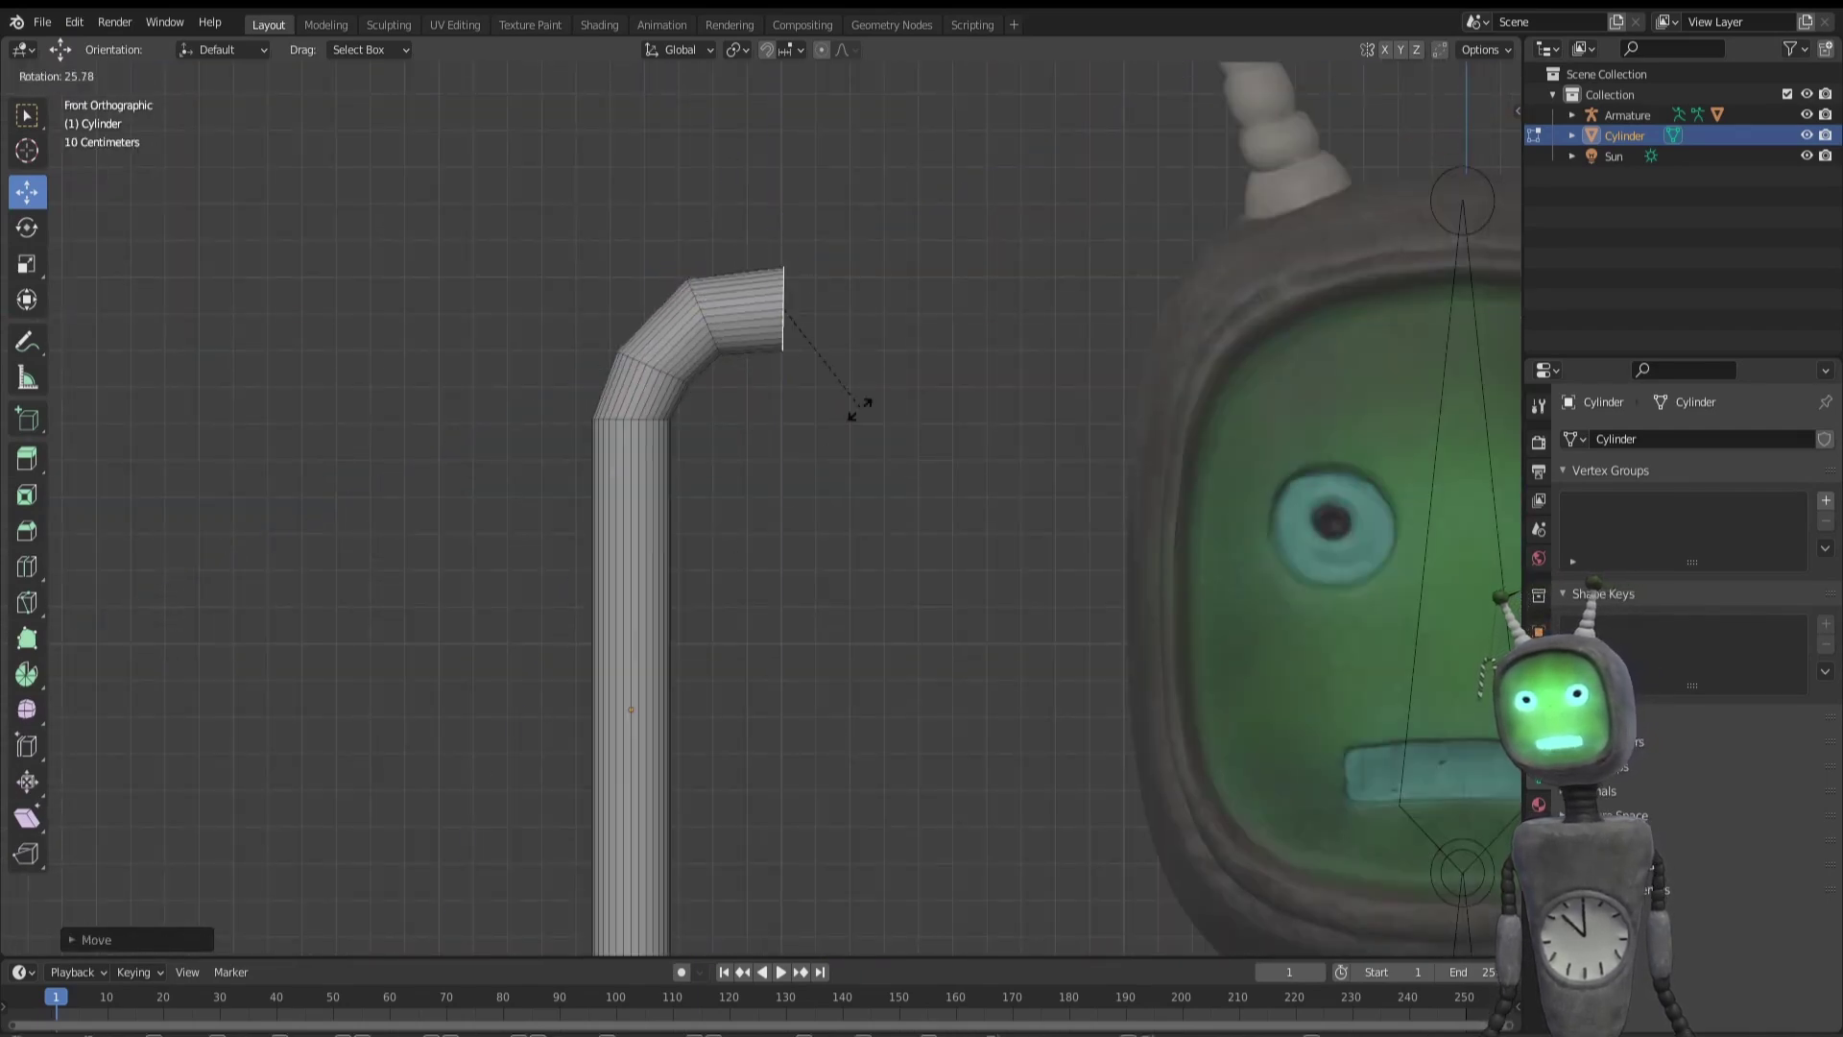
click(827, 423)
drag(847, 317, 872, 349)
key(e)
click(926, 400)
key(r)
click(879, 403)
drag(806, 285, 807, 289)
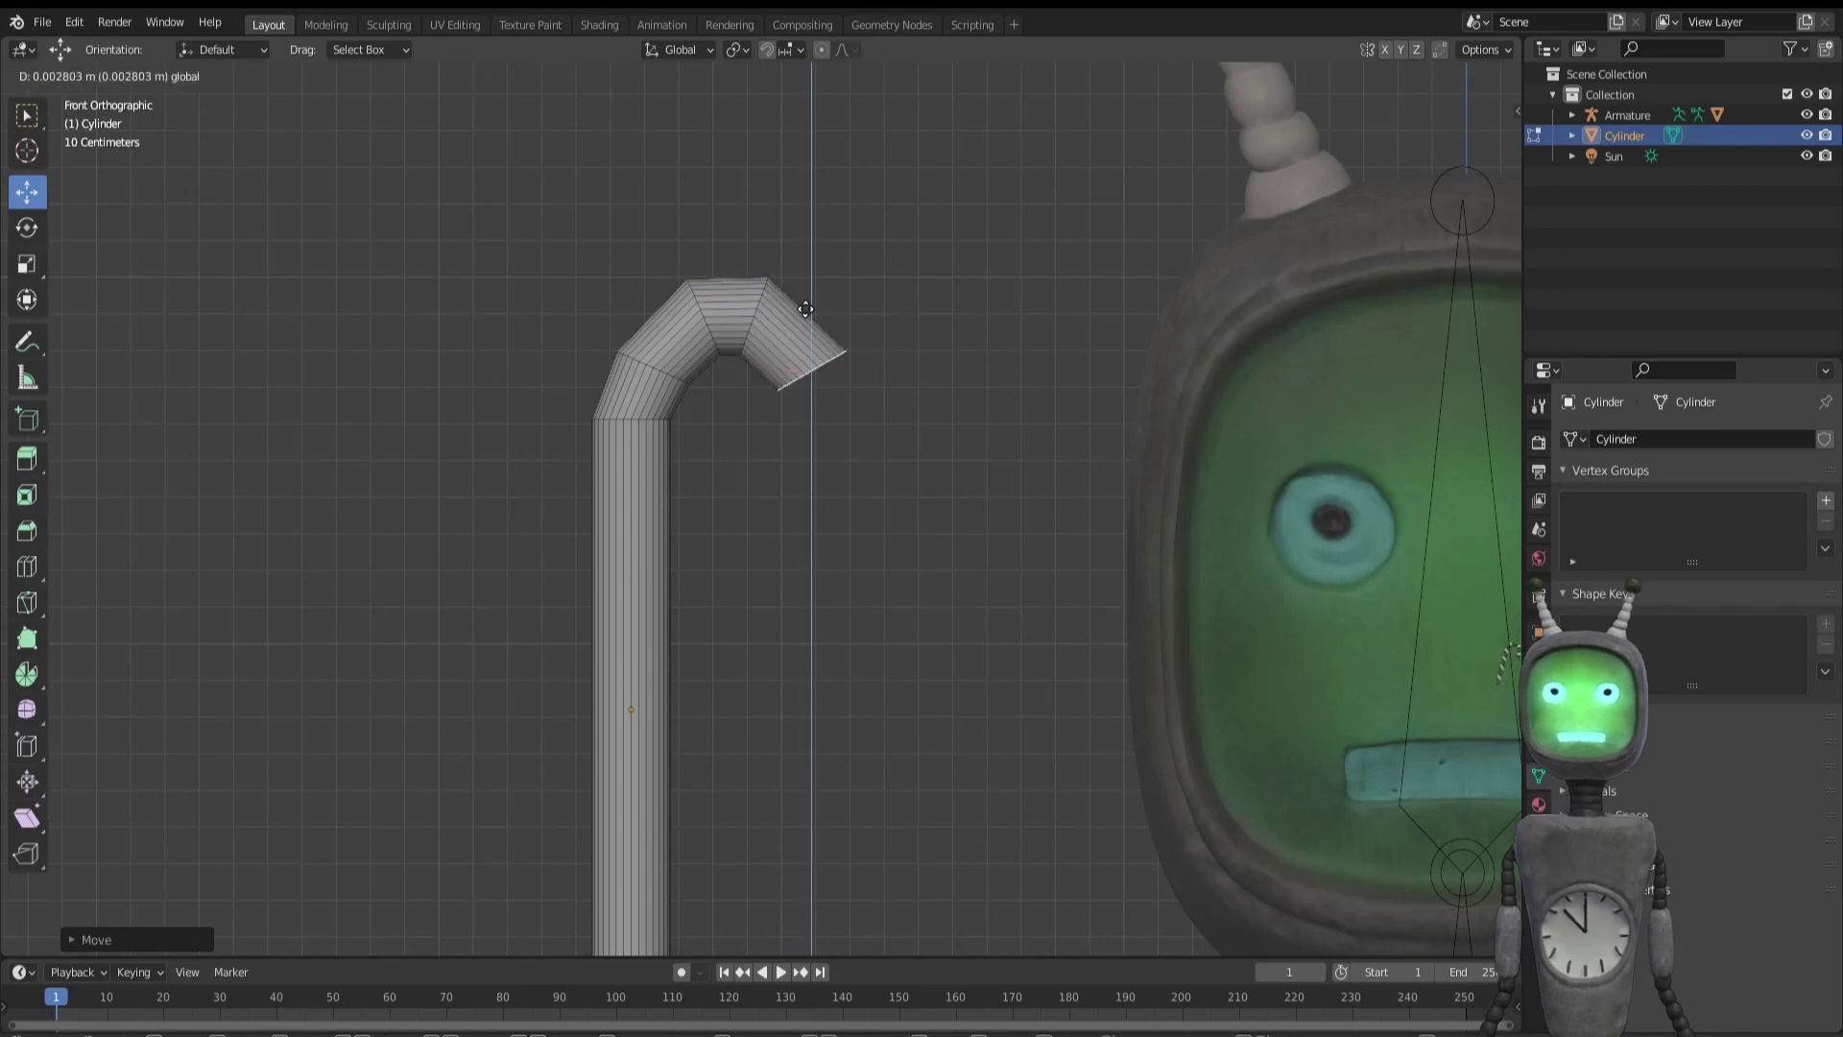
- Extrude the hook's end face downward, rotating and shifting it into a short straight end
key(e)
key(r)
drag(894, 402, 879, 402)
key(e)
click(876, 481)
drag(876, 481, 851, 468)
- Adjust the segments of the cane's bend and taper its open hook end with a small scaled-down extrusion
shift+middle_drag(835, 451, 849, 534)
scroll(729, 432, up, 2)
alt+click(698, 421)
alt+click(864, 361)
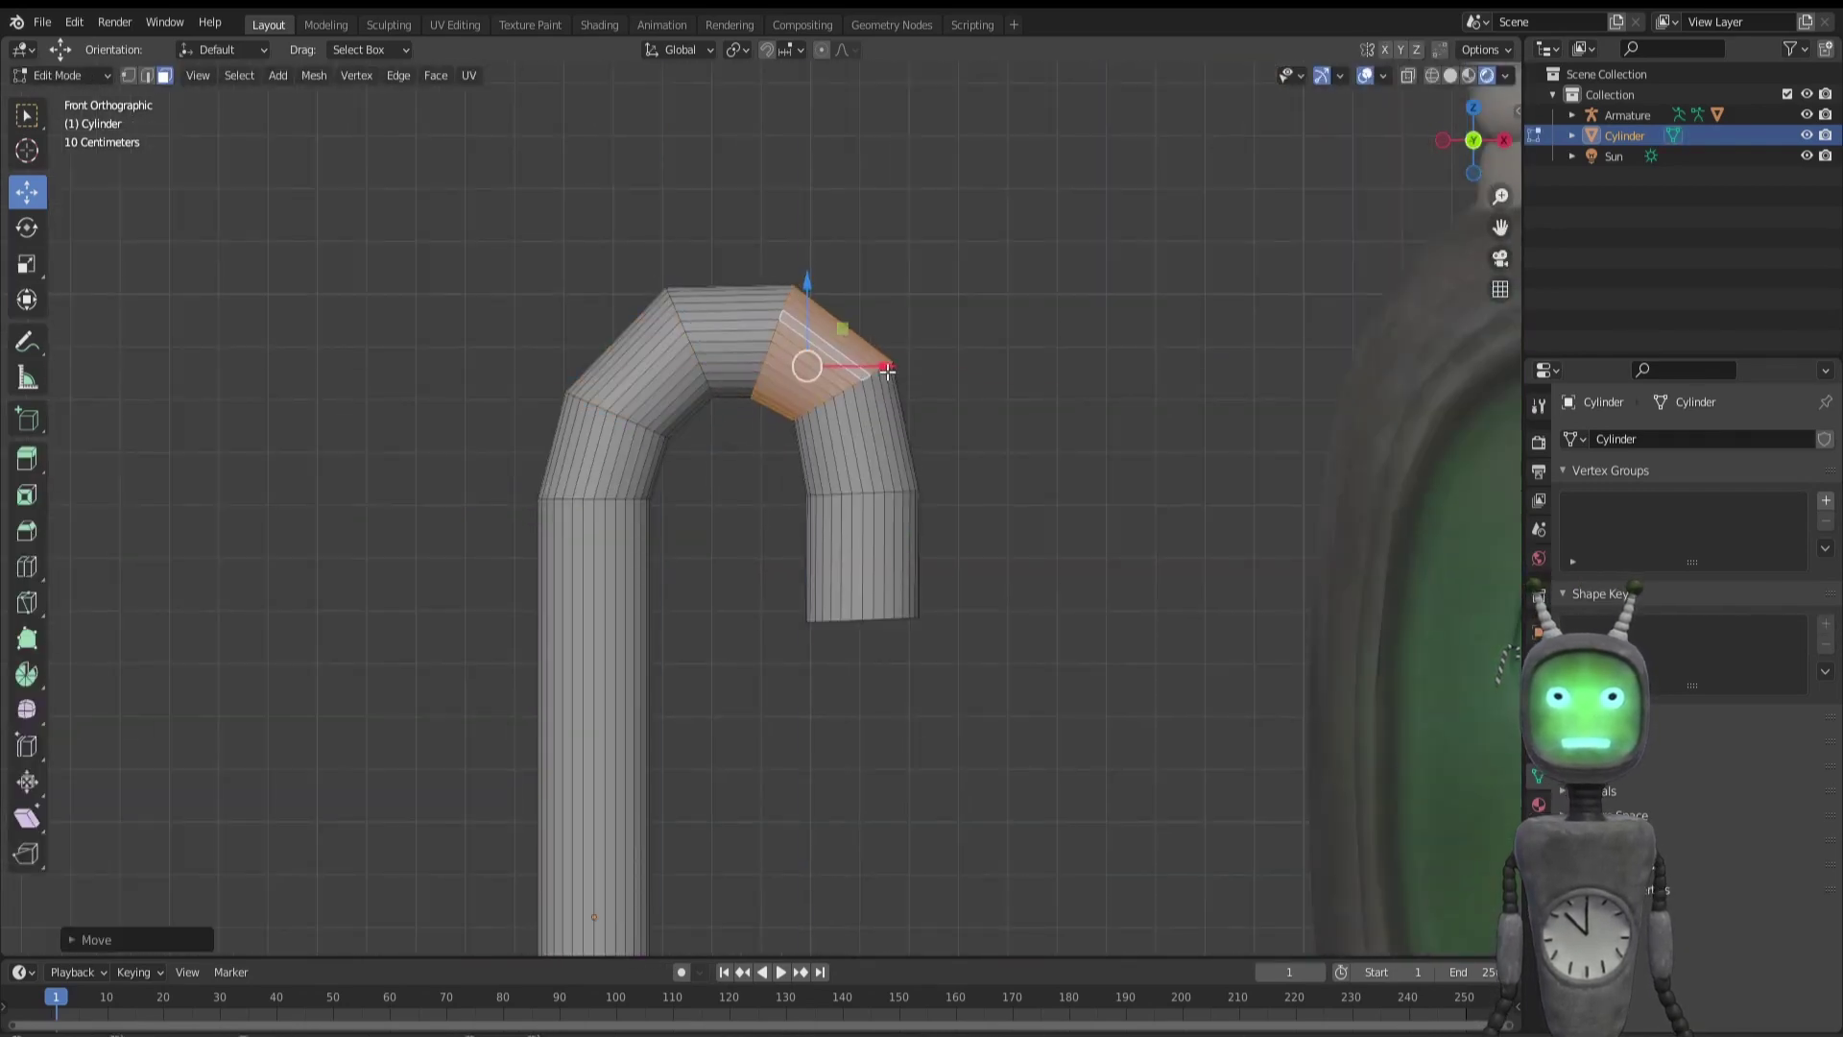
key(Tab)
scroll(749, 618, down, 5)
key(Tab)
scroll(793, 609, up, 4)
key(r)
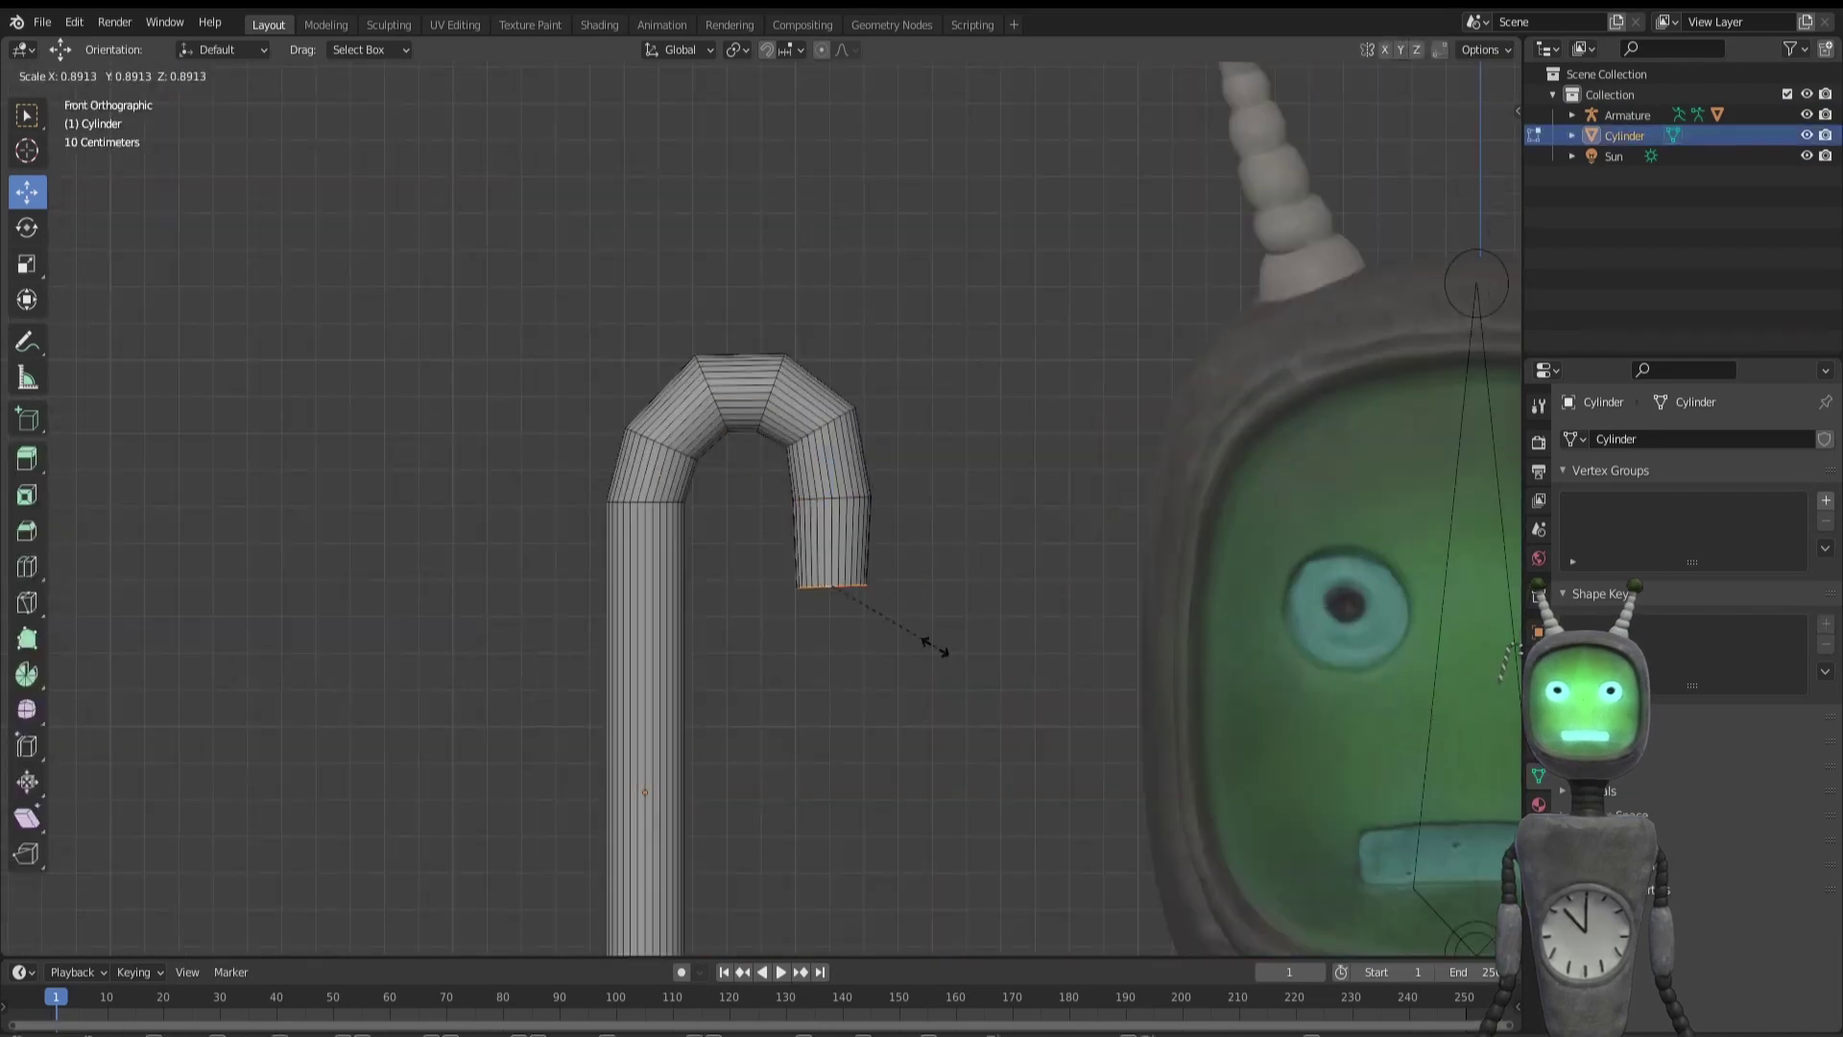
key(x)
click(941, 617)
scroll(873, 656, up, 3)
key(e)
key(Tab)
scroll(748, 576, down, 6)
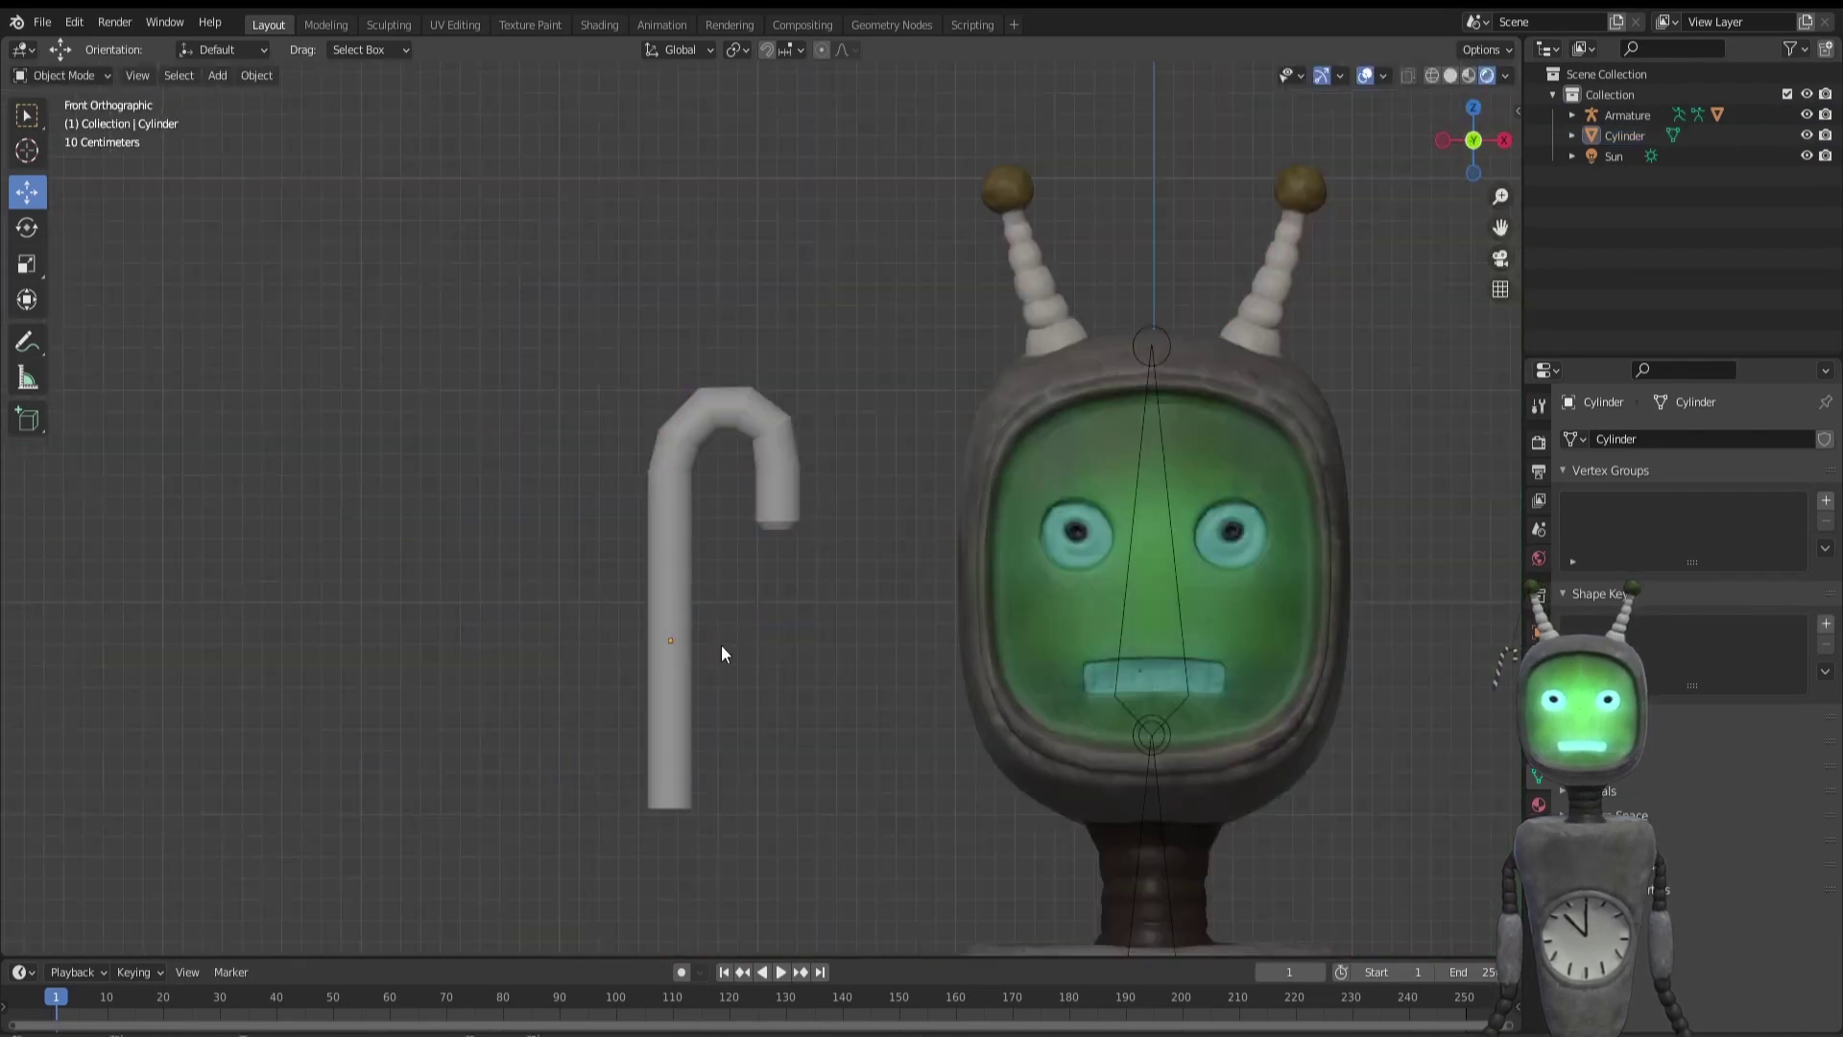
- Add an edge loop near the cane's lower end and scale the end to round it off
key(Tab)
middle_drag(720, 650, 786, 448)
key(s)
shift+middle_drag(576, 816, 789, 412)
alt+click(760, 505)
key(ctrl+r)
click(803, 600)
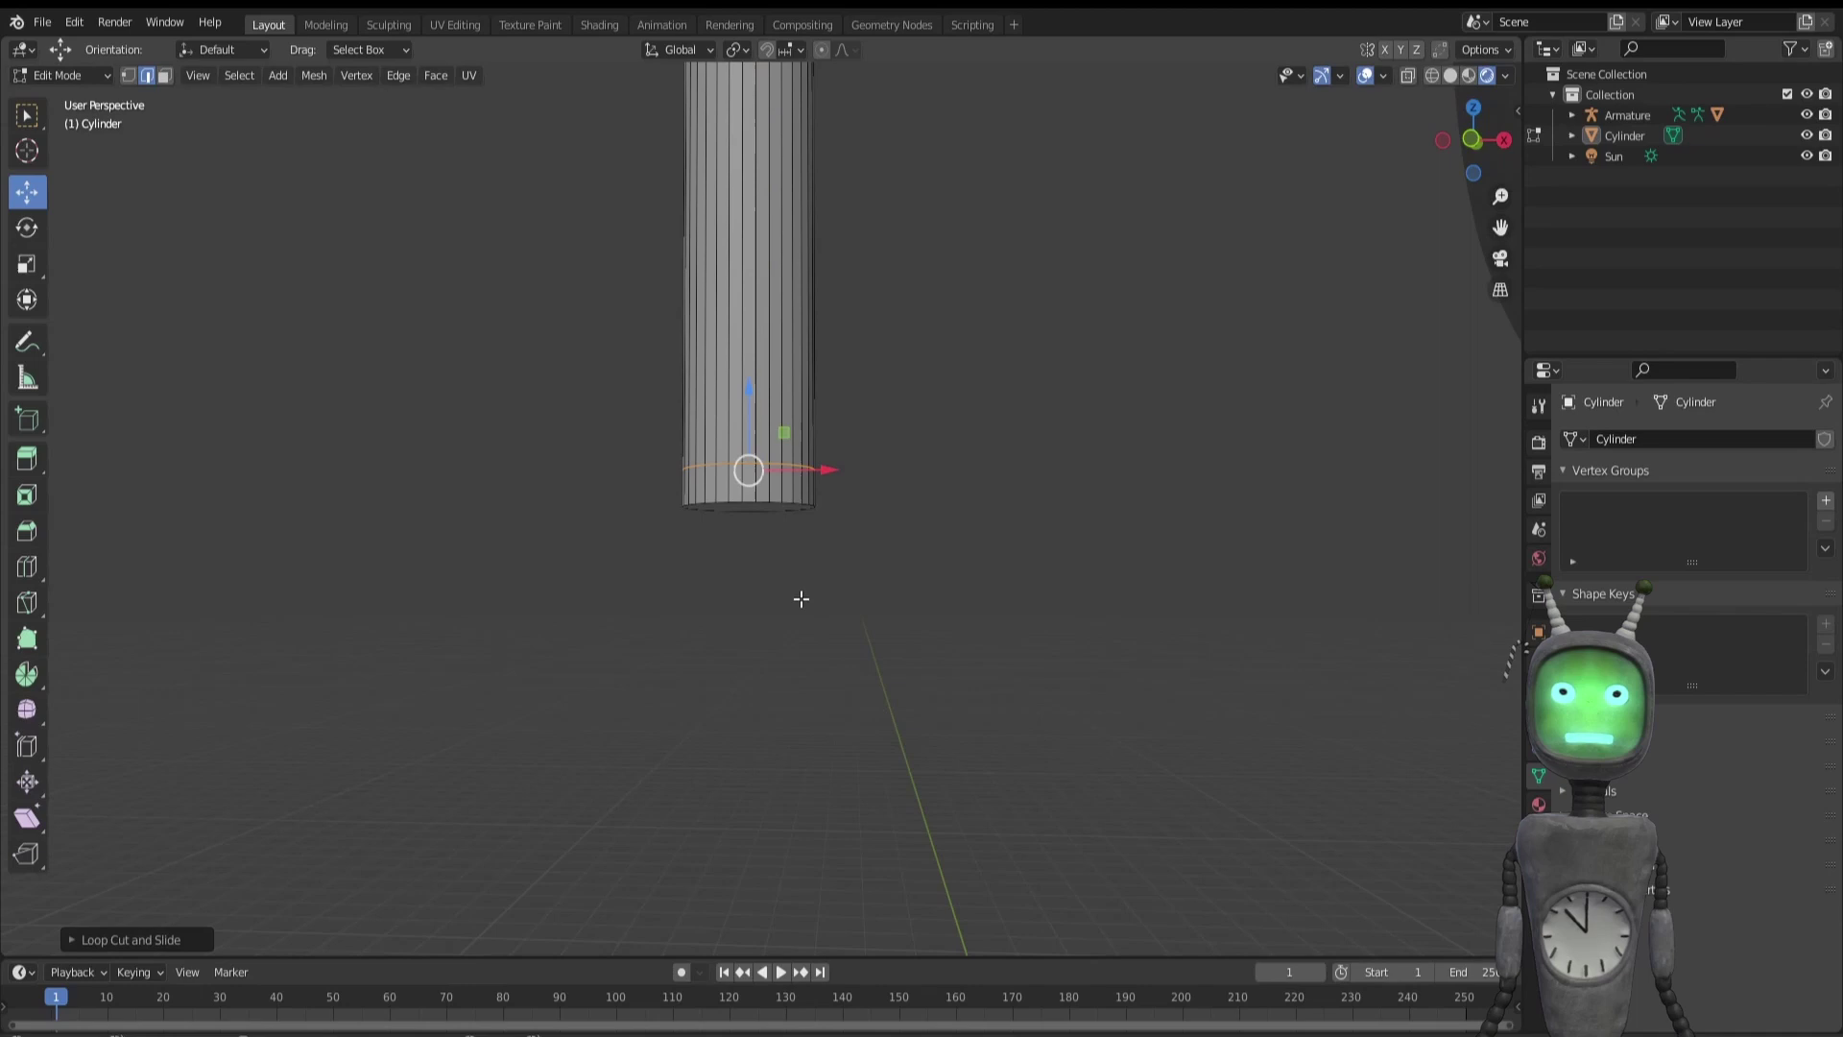
scroll(803, 600, up, 5)
key(s)
key(ctrl+r)
key(Tab)
- Add edge loops across the segments of the cane's hook and reposition them to smooth the bend
scroll(830, 604, up, 2)
shift+middle_drag(829, 604, 649, 455)
key(Tab)
key(ctrl+r)
click(925, 523)
drag(991, 528, 975, 469)
alt+click(939, 447)
key(ctrl+r)
click(745, 399)
key(ctrl+r)
click(707, 508)
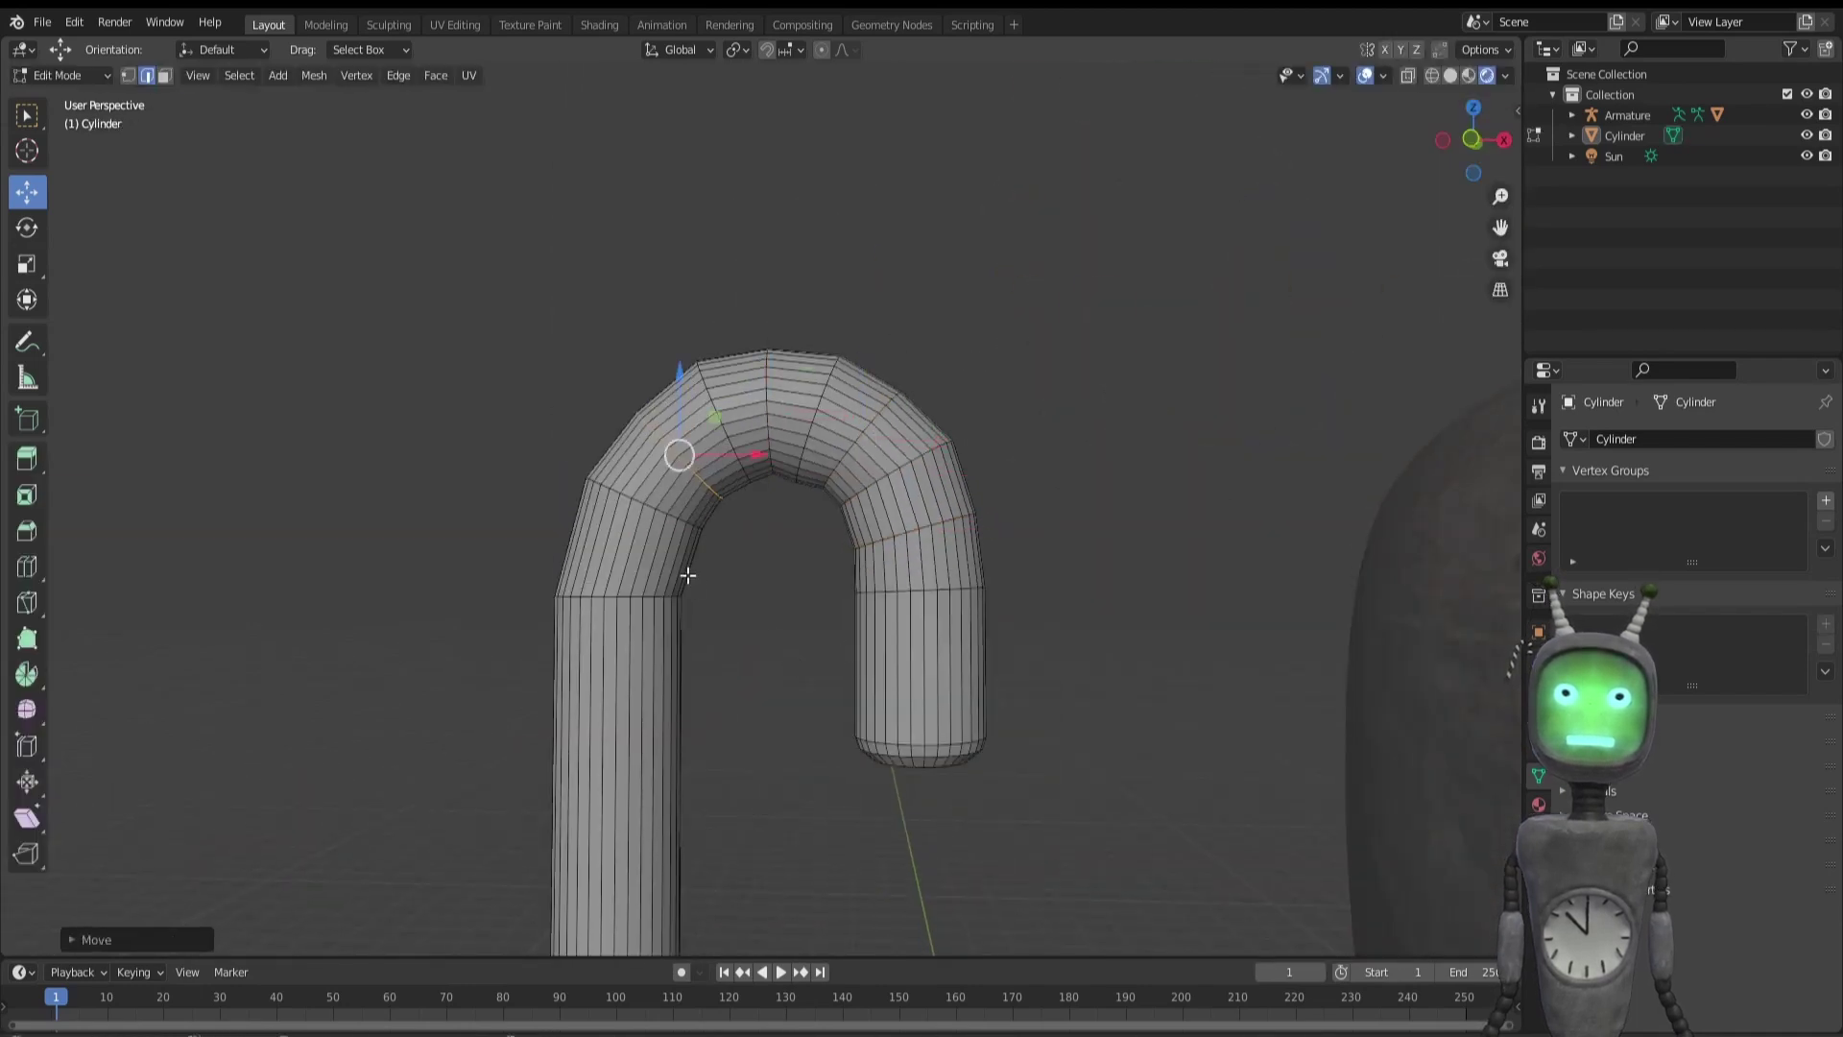
key(ctrl+r)
click(687, 574)
- Scale an edge loop at the top of the hook to even out the curve and return to Object Mode
alt+click(809, 443)
key(s)
click(873, 580)
key(Tab)
scroll(819, 839, down, 6)
scroll(819, 839, up, 6)
key(Tab)
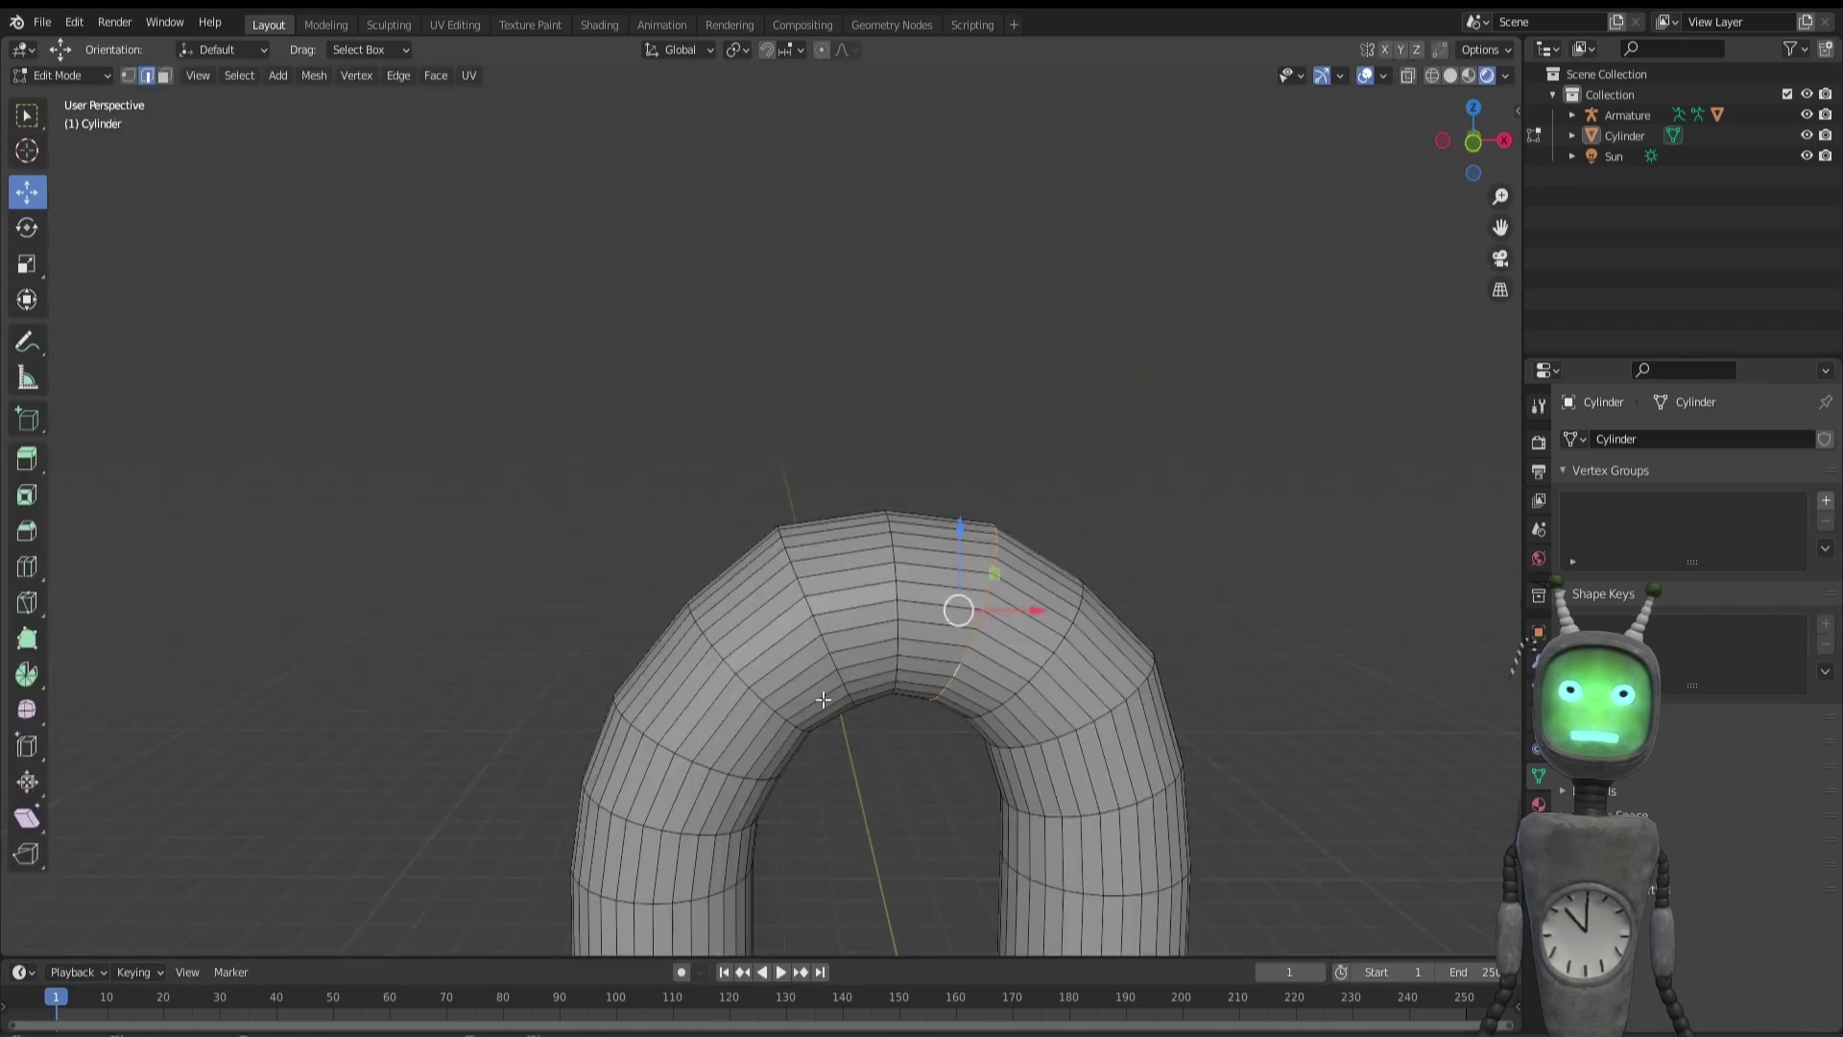
middle_drag(826, 703, 820, 758)
key(3)
scroll(734, 616, down, 8)
key(Tab)
- Add a second cylinder and move it up and sideways to sit above the cane
key(shift+a)
mouse_move(780, 610)
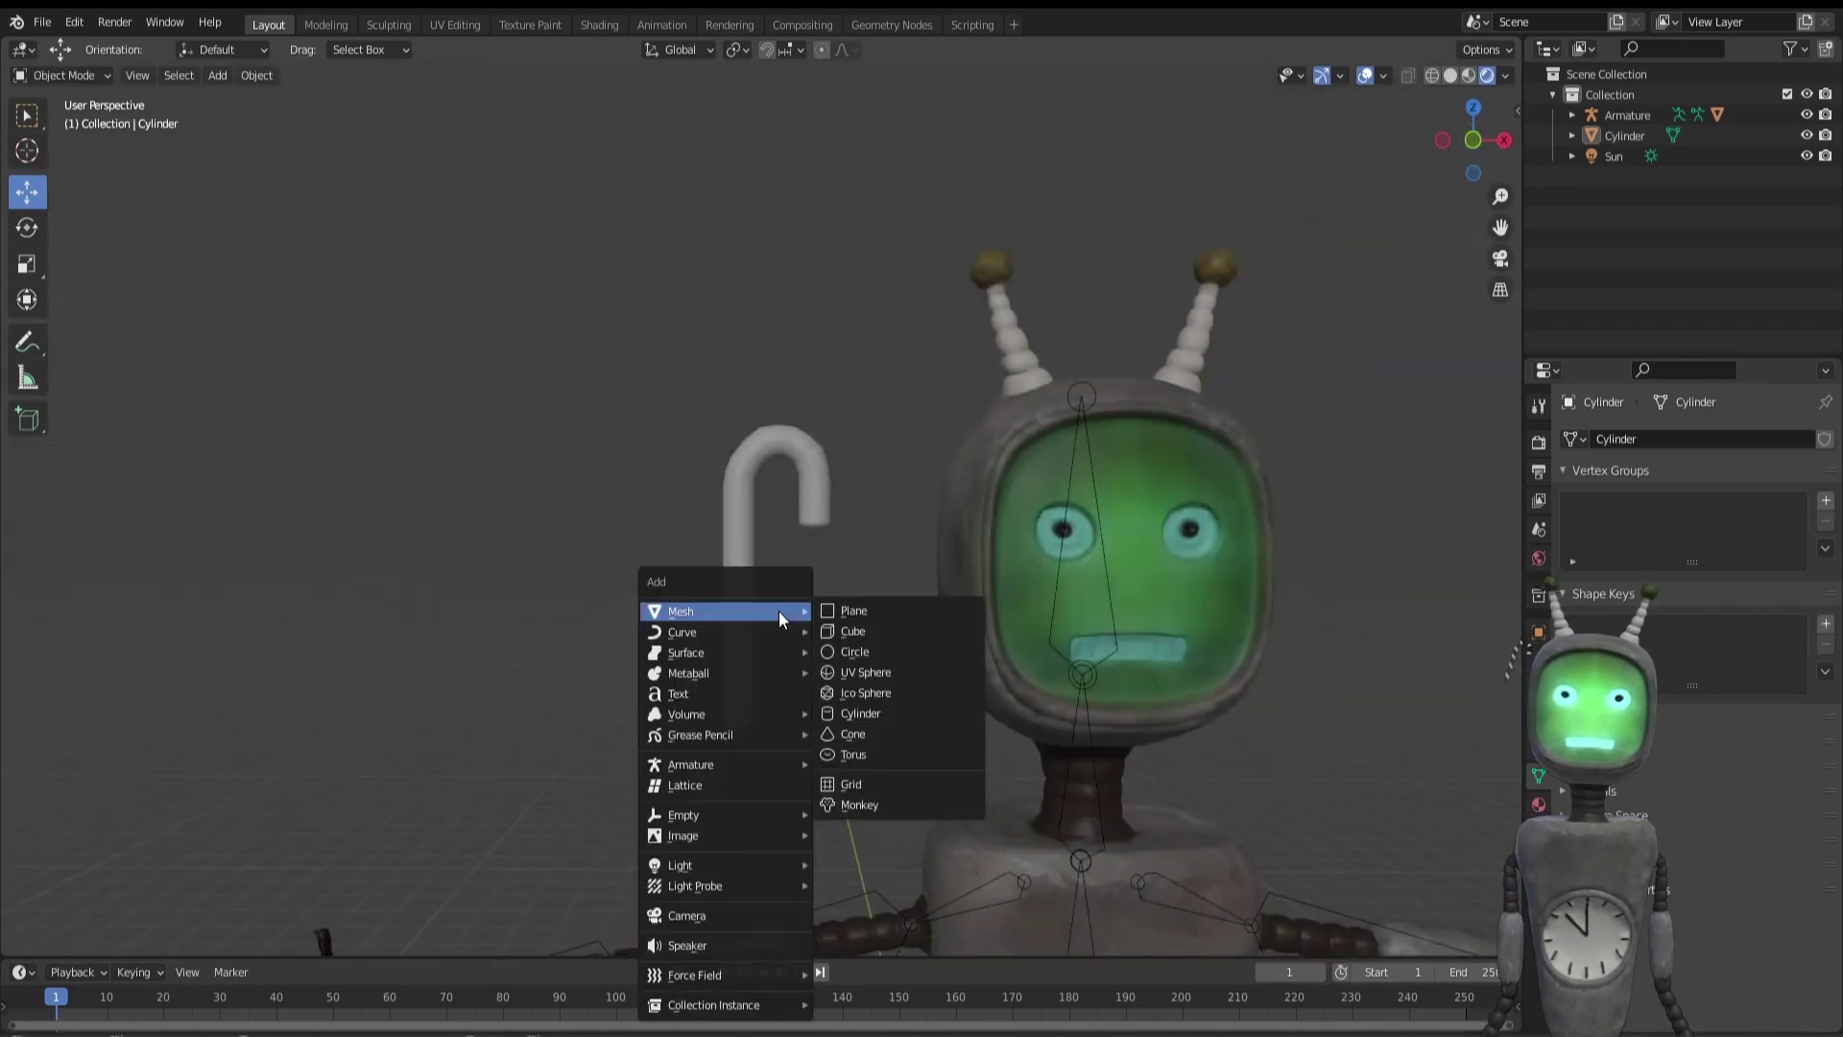
click(860, 713)
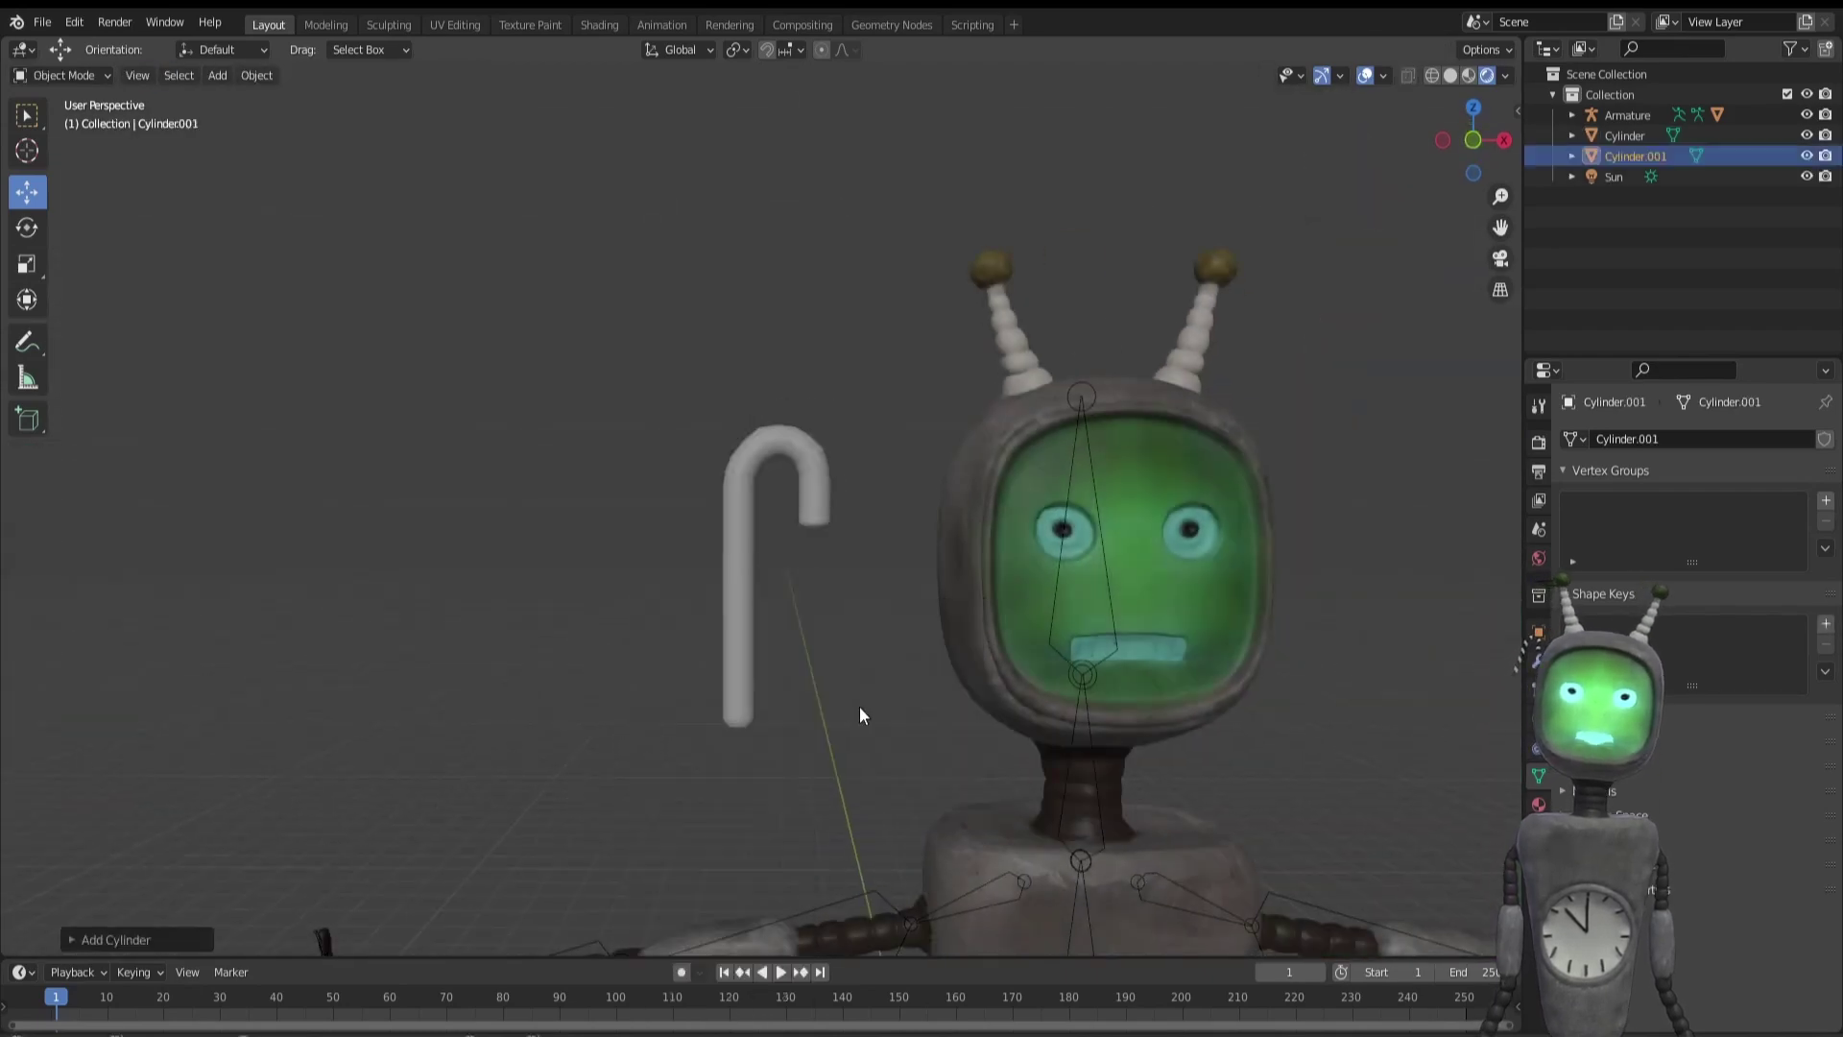
scroll(758, 683, down, 5)
scroll(739, 695, down, 2)
scroll(846, 751, up, 1)
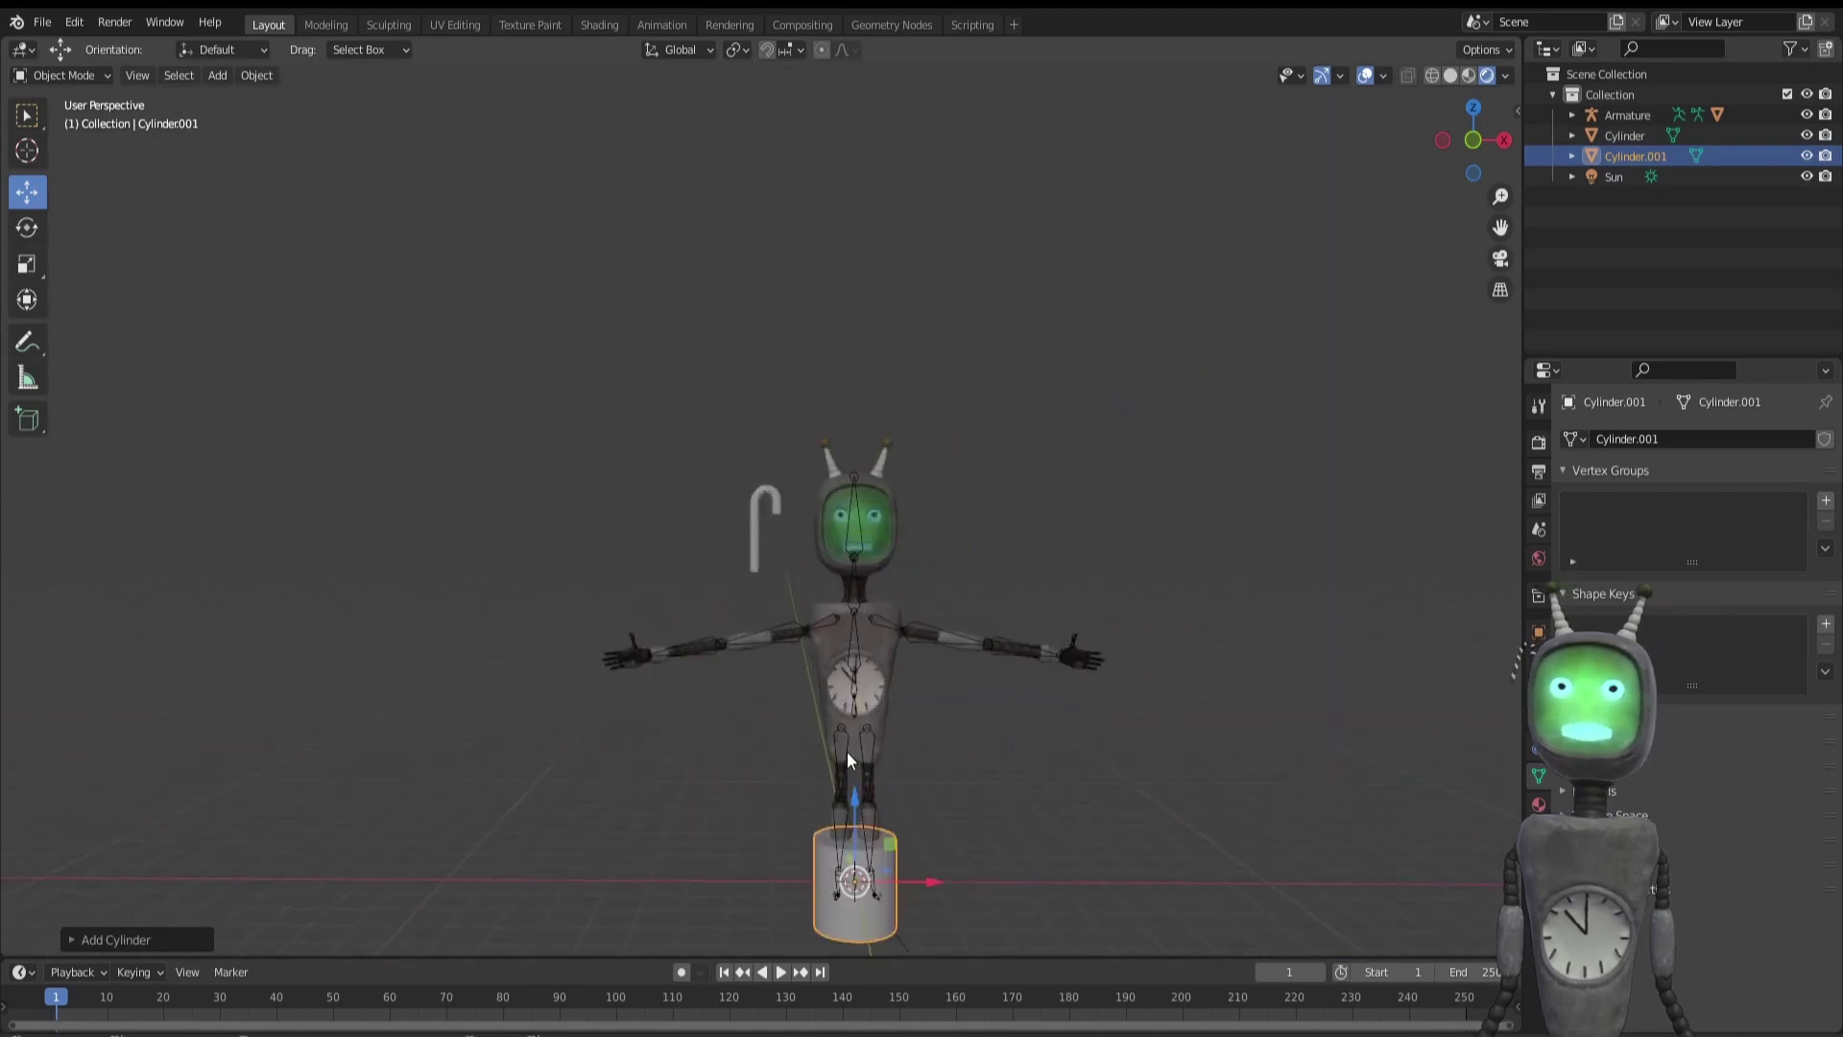
key(g)
key(z)
click(847, 363)
drag(912, 443, 819, 451)
- Shrink the second cylinder in Edit Mode and stretch it along Z into a long, thin string
scroll(819, 470, up, 6)
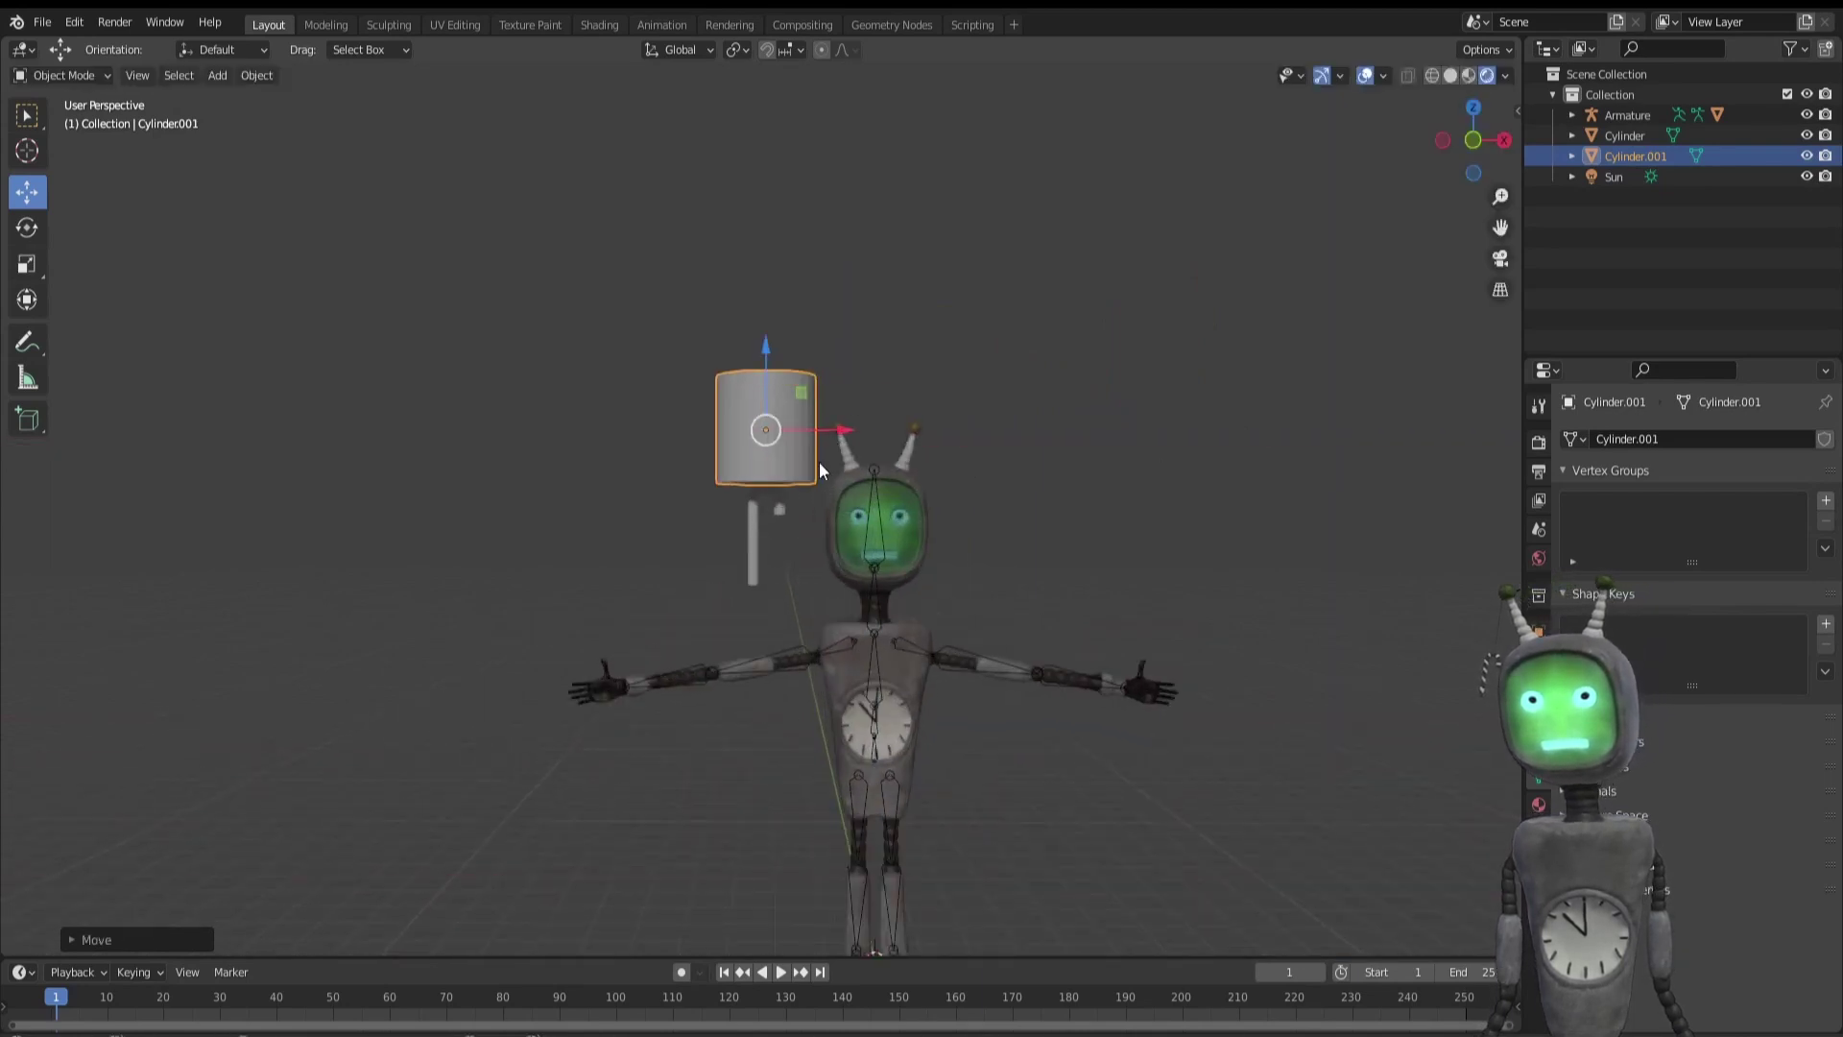
shift+middle_drag(815, 518, 805, 649)
key(Tab)
key(s)
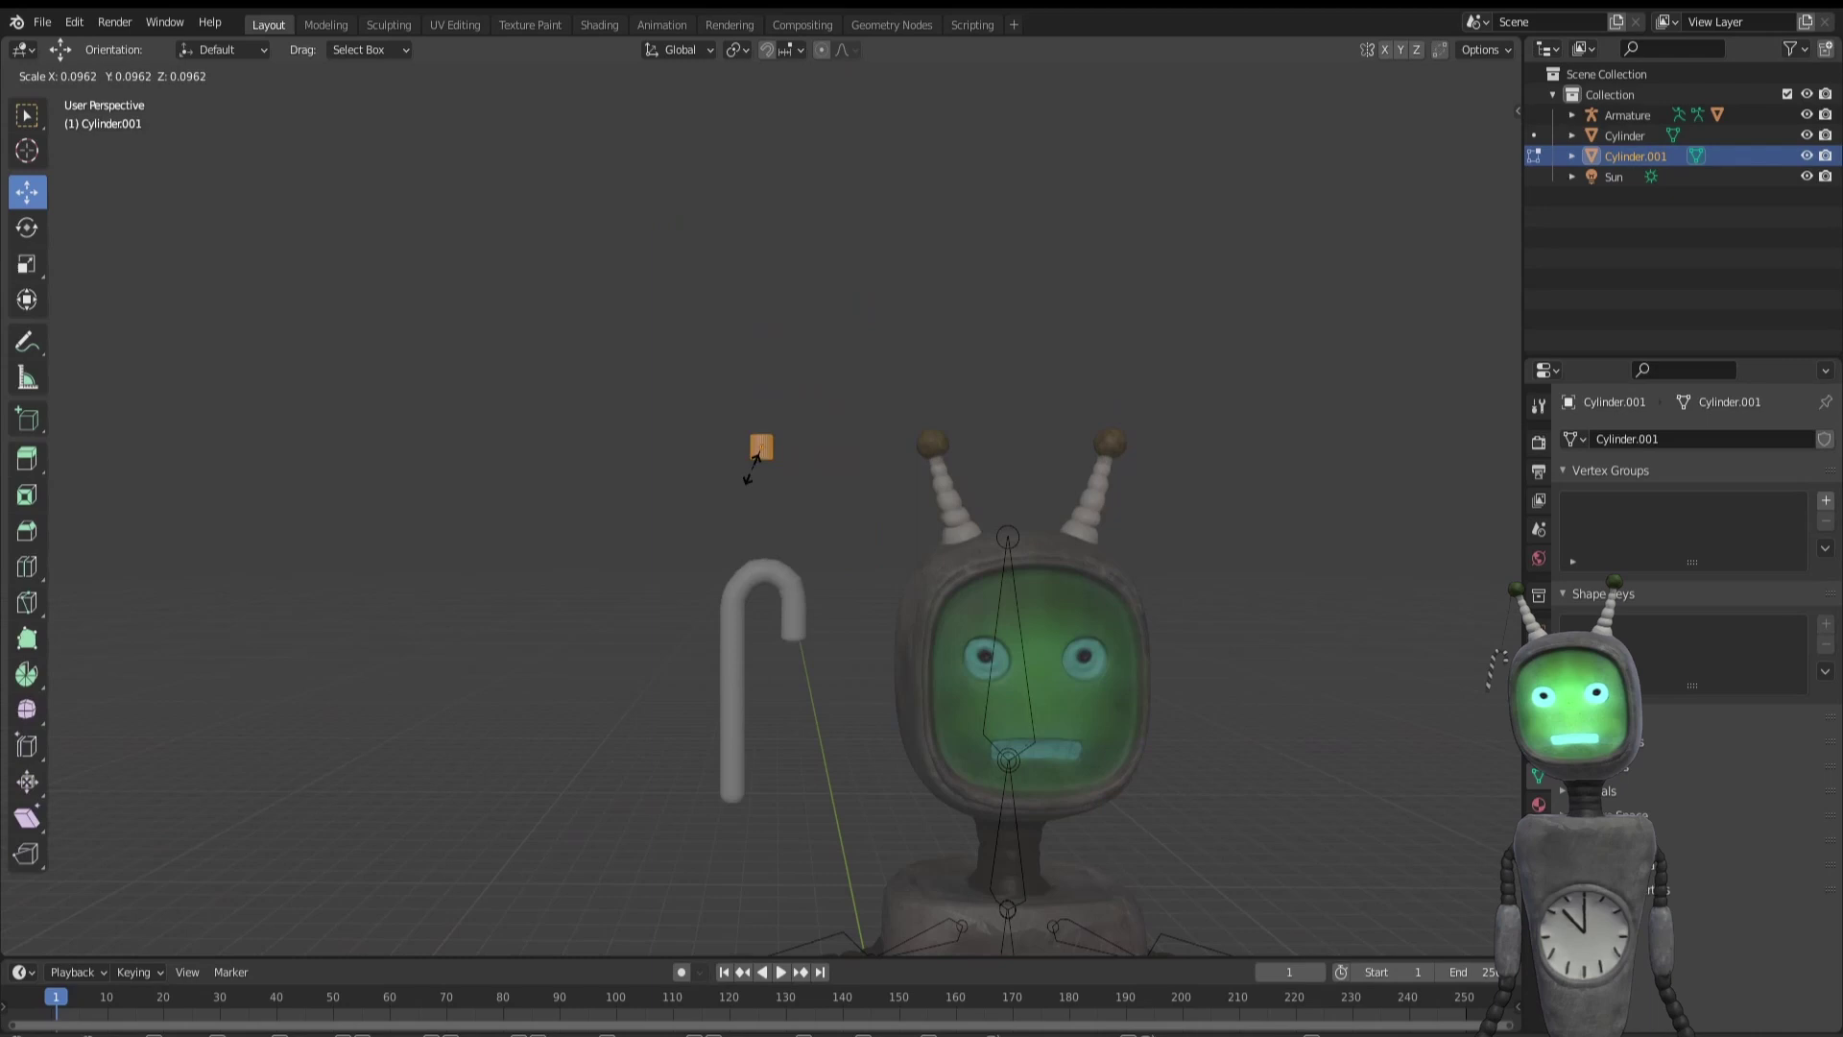
click(773, 468)
key(s)
key(z)
click(819, 708)
key(s)
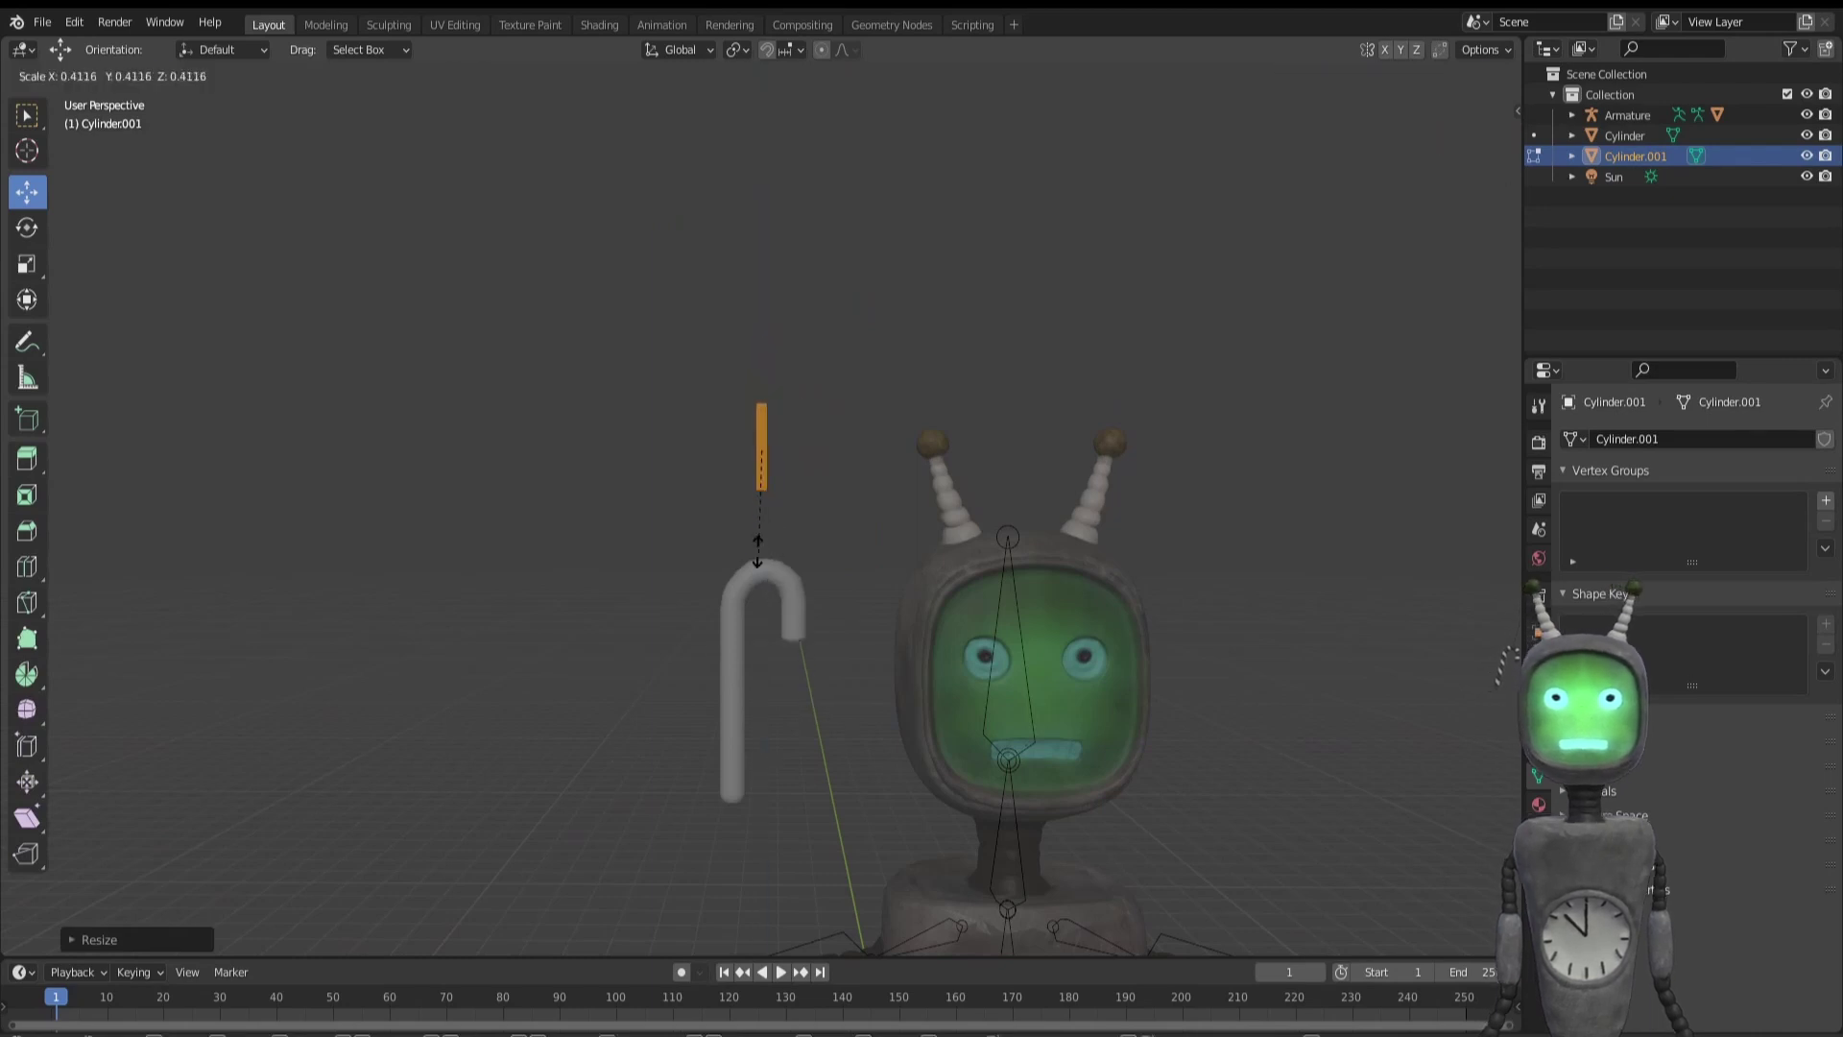
click(757, 549)
key(s)
key(z)
click(812, 750)
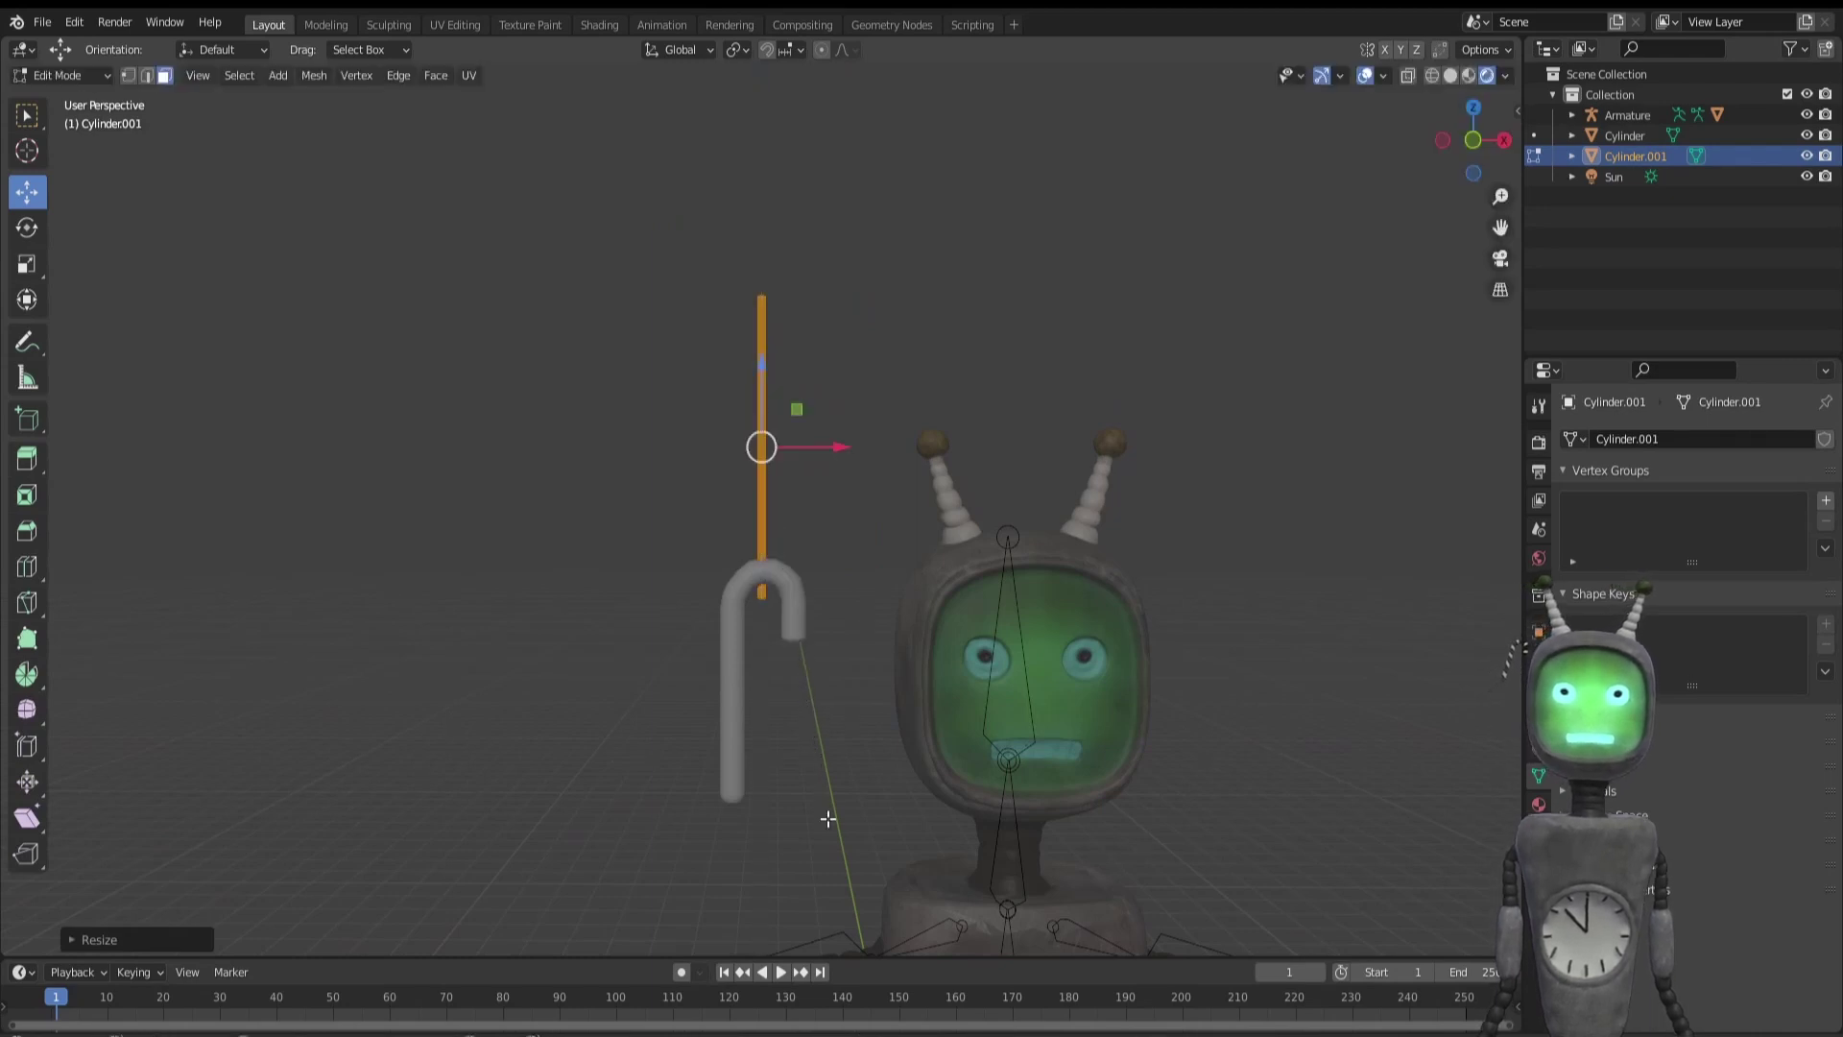
- Move the string so that its lower end meets the top of the cane's hook
key(g)
click(834, 724)
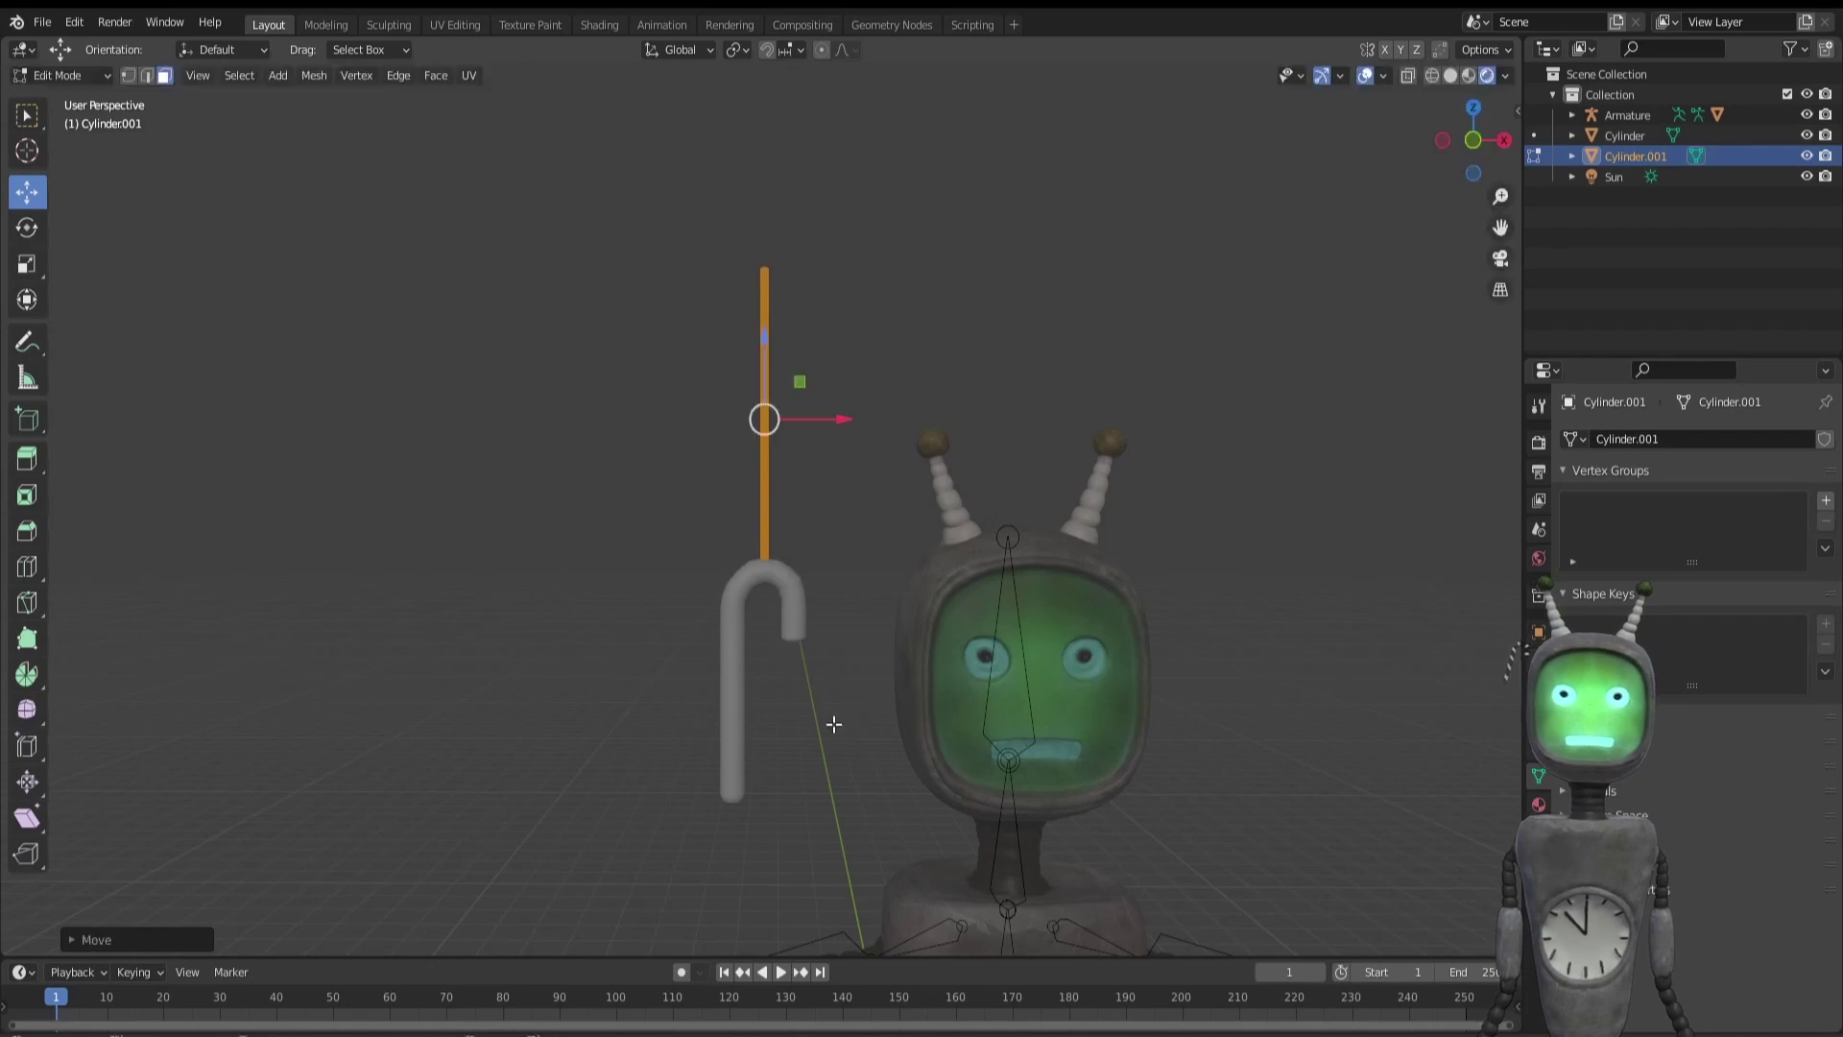
middle_drag(834, 723, 629, 759)
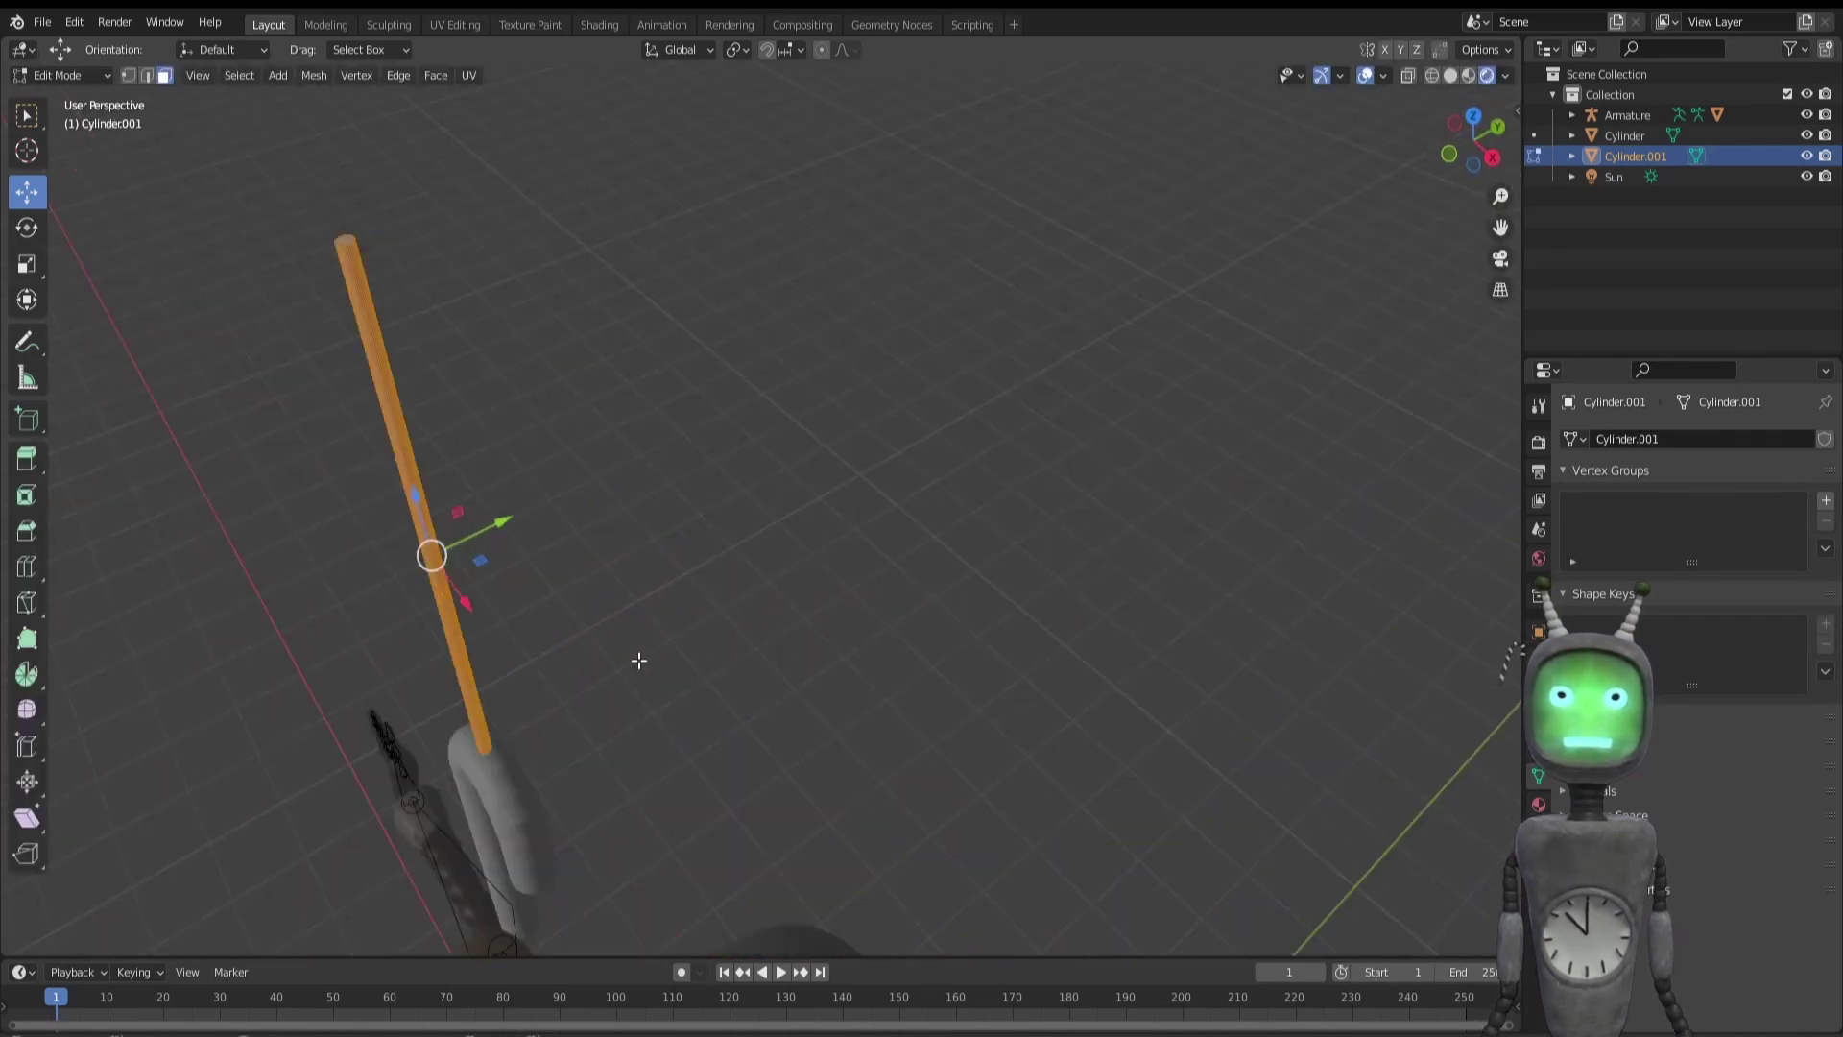
middle_drag(638, 661, 967, 564)
- Cut an edge loop at the string's middle and add more loops along its lower half
key(alt+a)
key(ctrl+r)
click(924, 494)
right_click(923, 493)
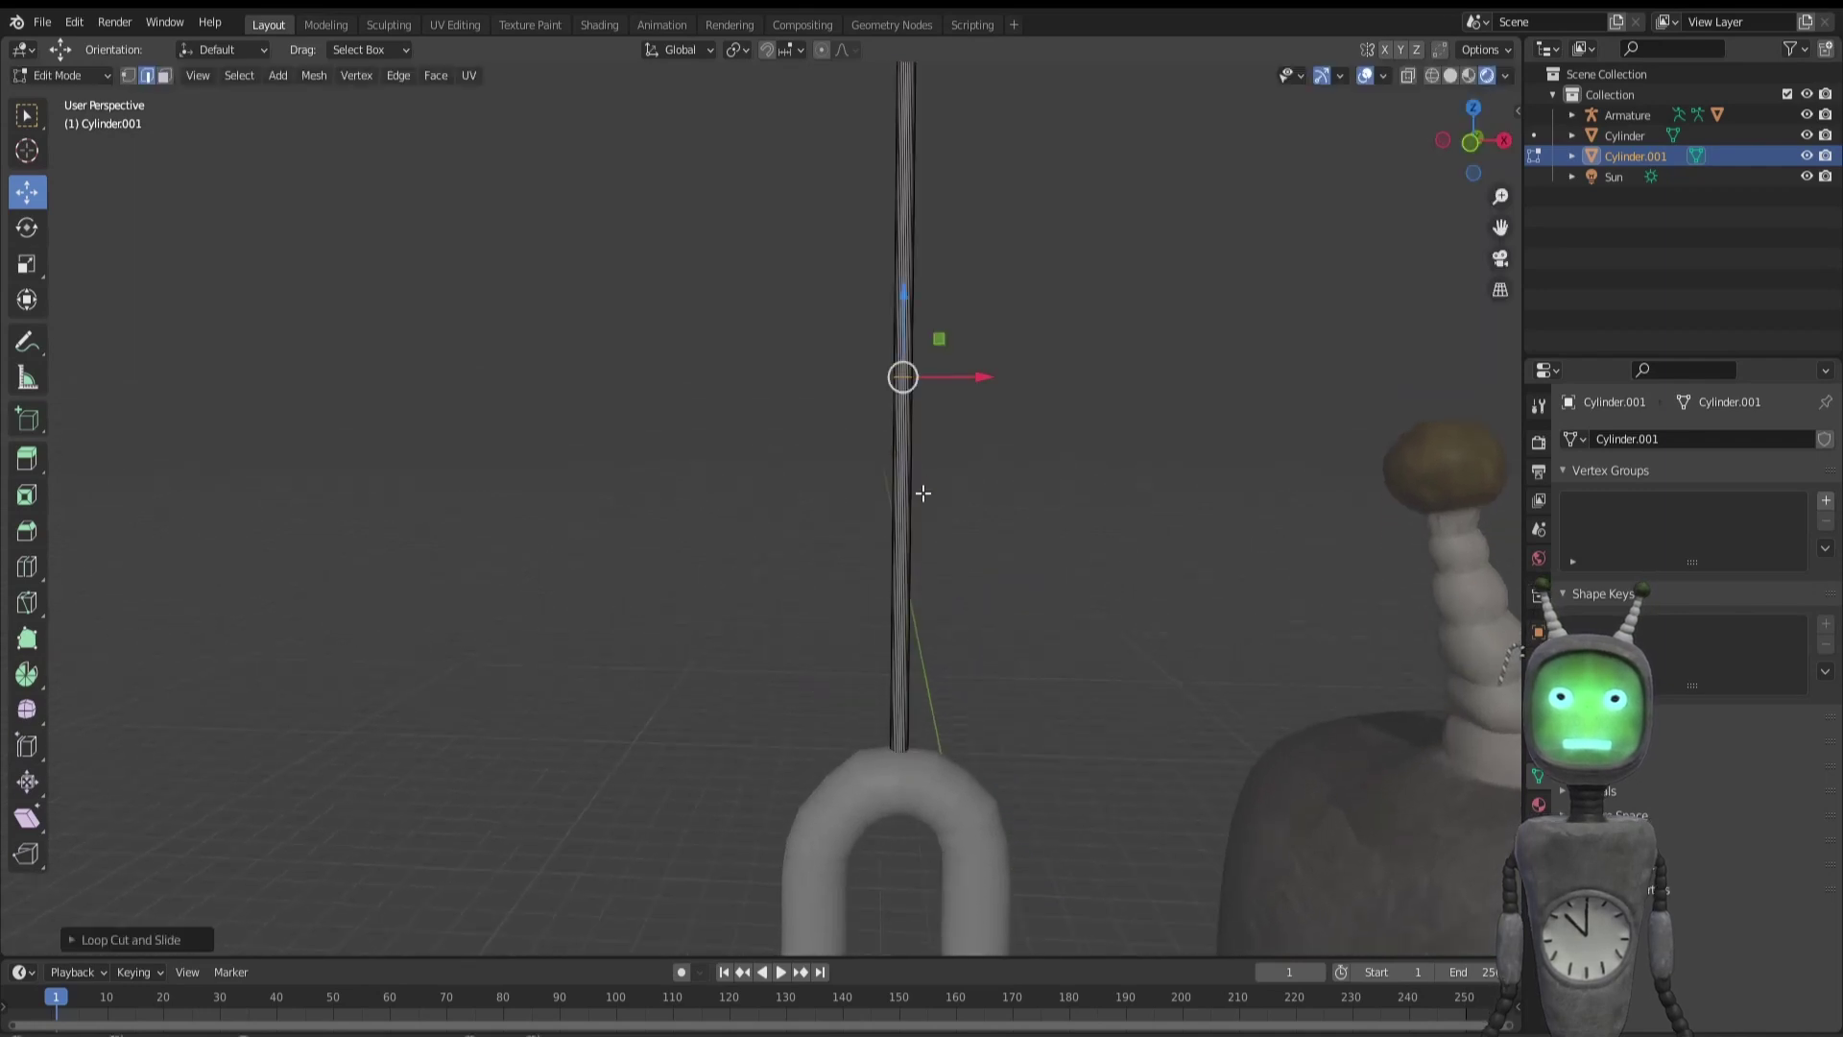
key(g)
key(g)
click(898, 677)
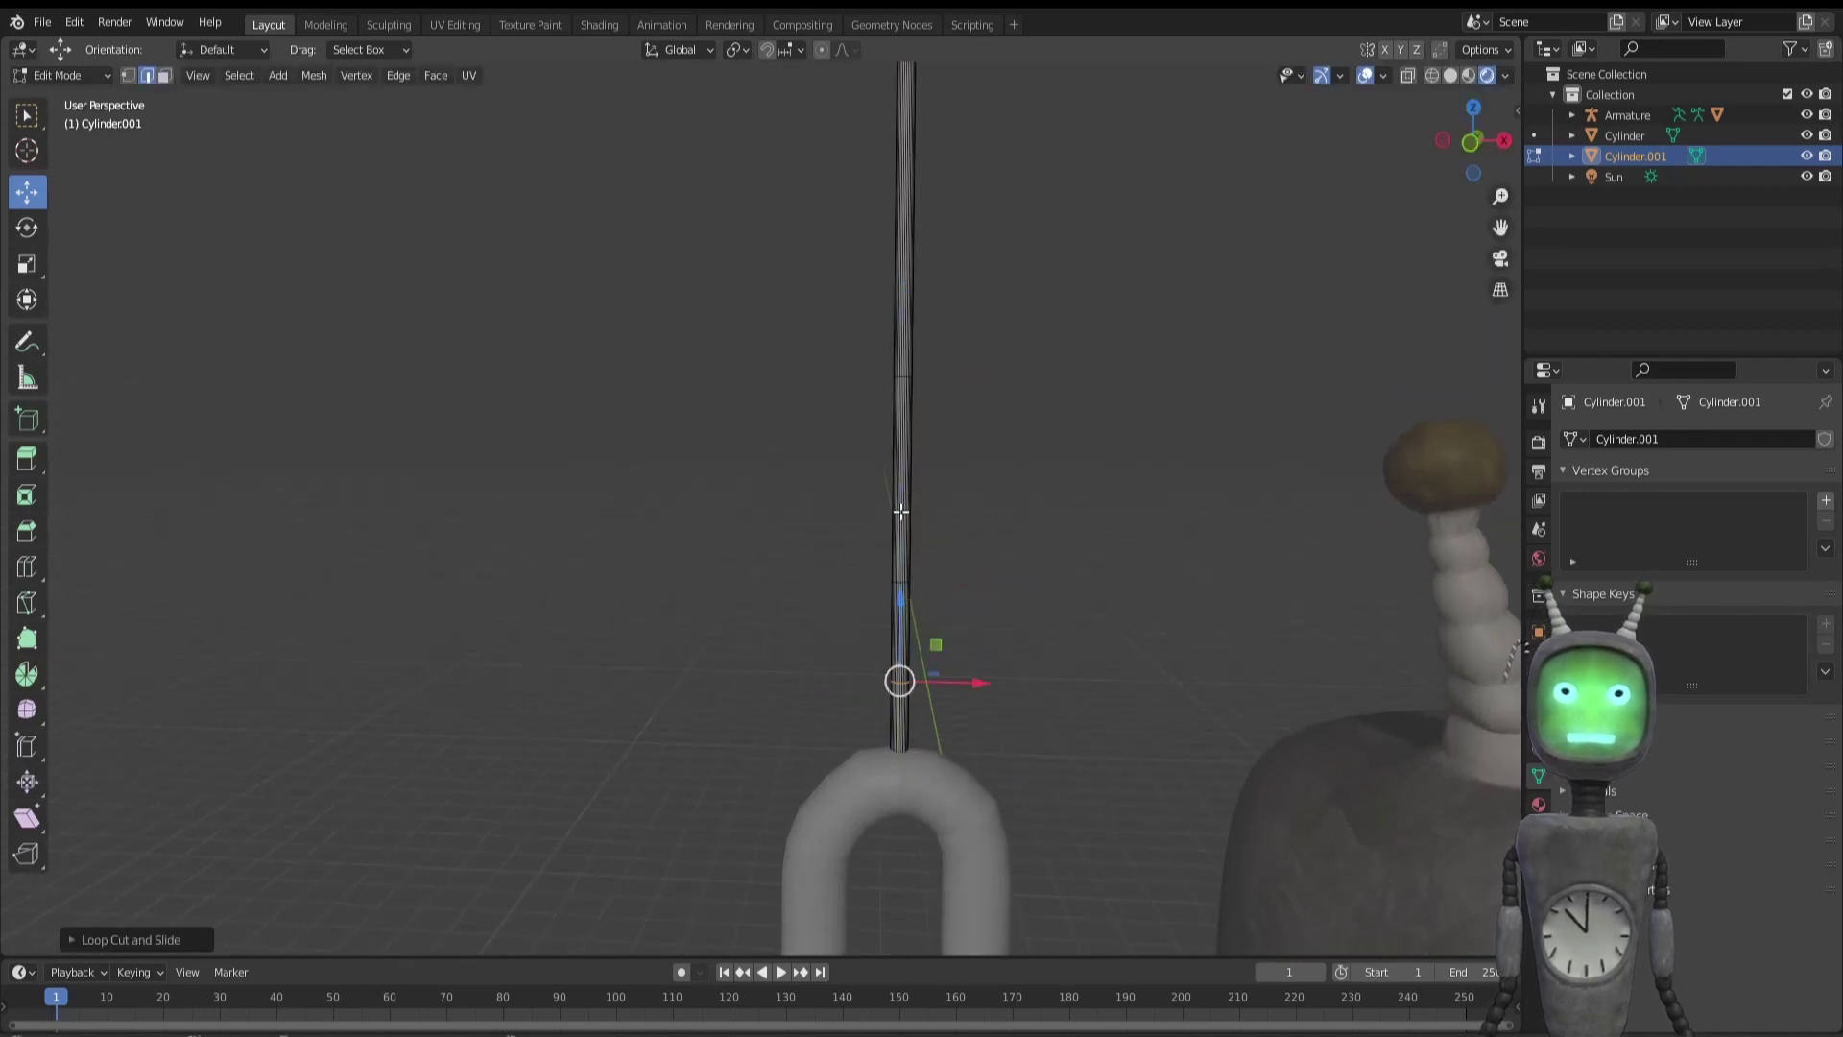
- Add edge loops along the upper half of the string
middle_drag(901, 504, 864, 553)
key(ctrl+r)
click(897, 428)
right_click(896, 432)
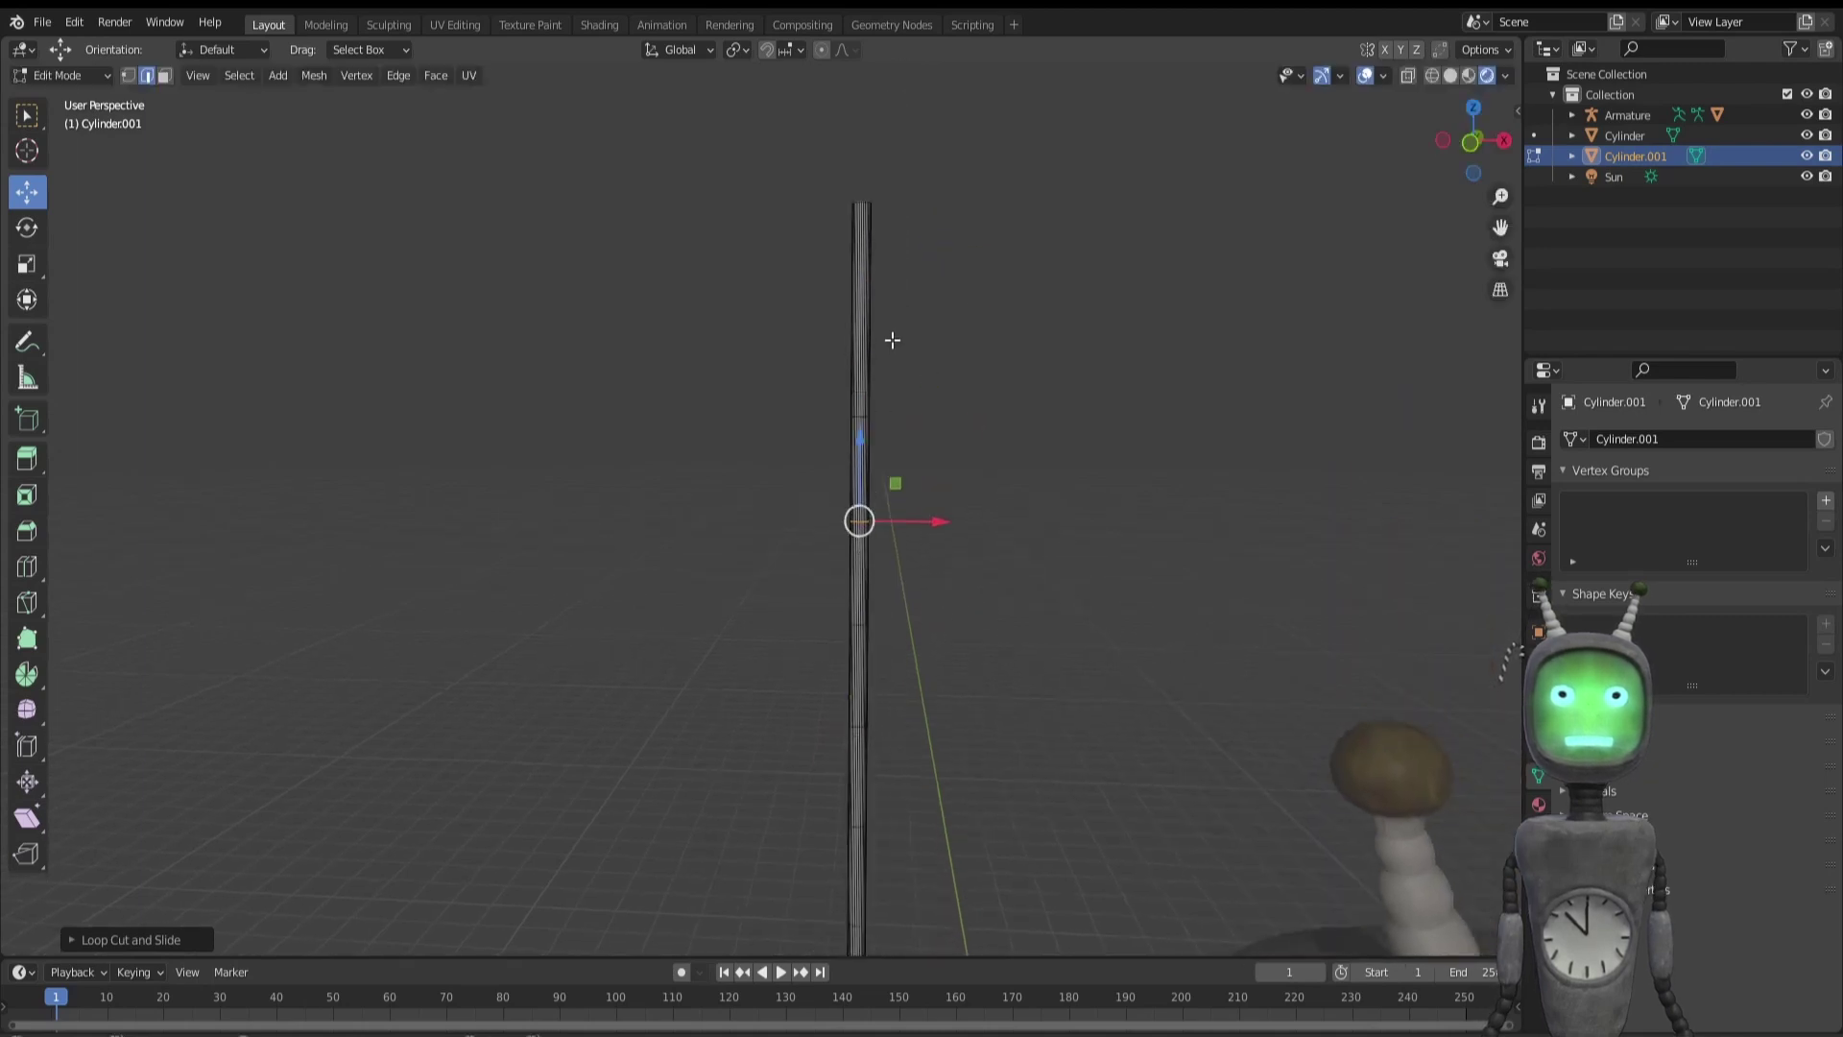
middle_drag(945, 674, 981, 634)
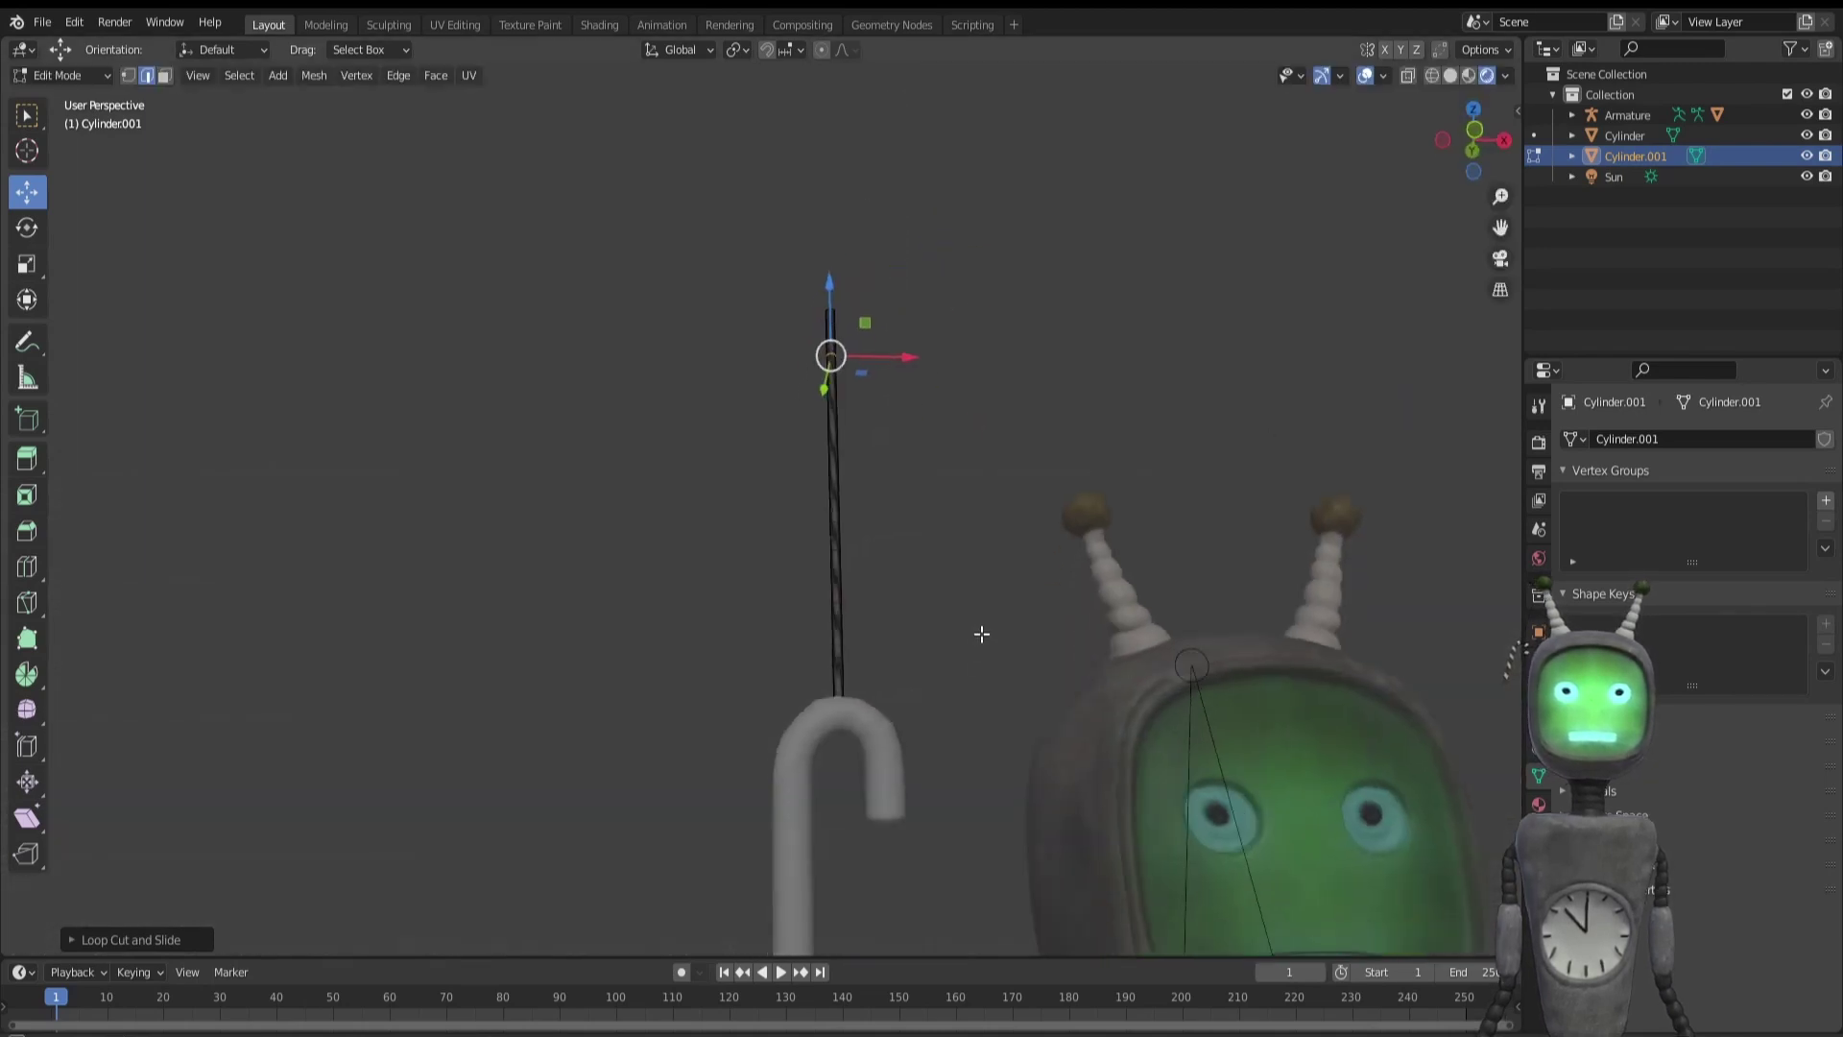
scroll(938, 642, down, 4)
- Select the string and the cane together in Object Mode, with the cane as the active object
key(Tab)
shift+click(814, 643)
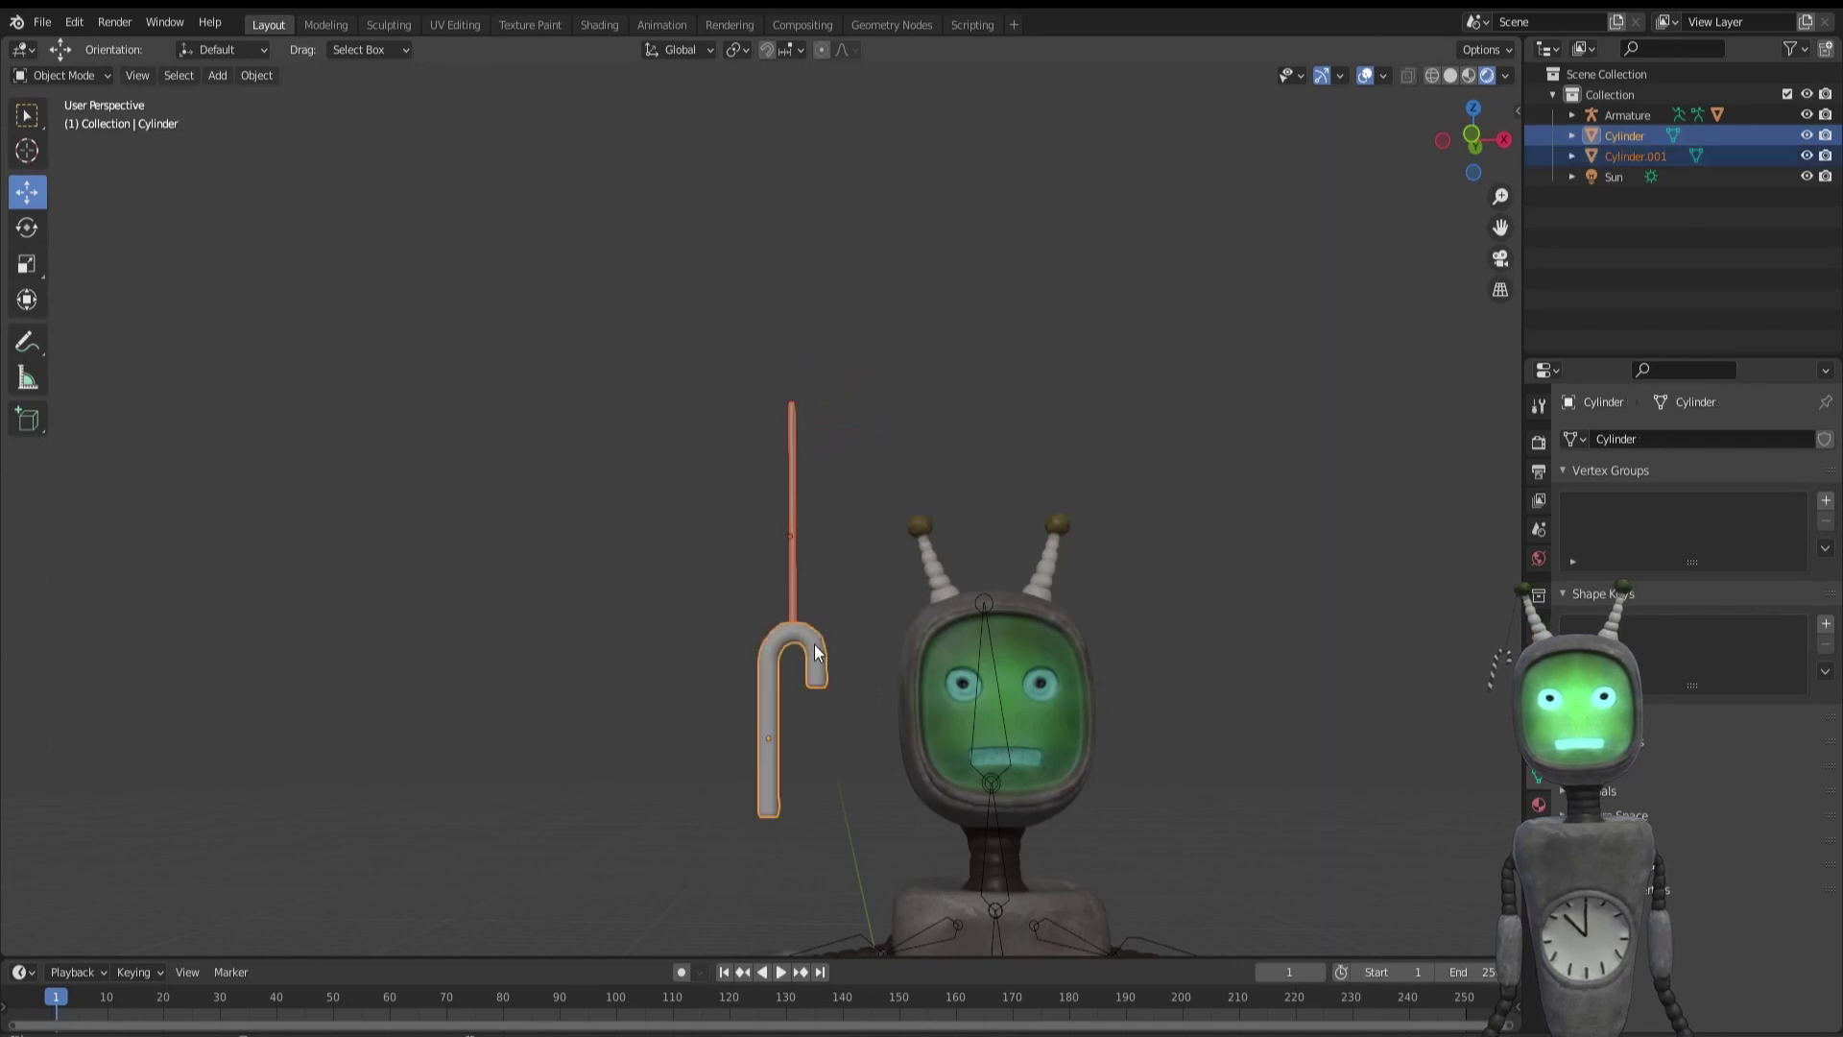
key(Tab)
key(Tab)
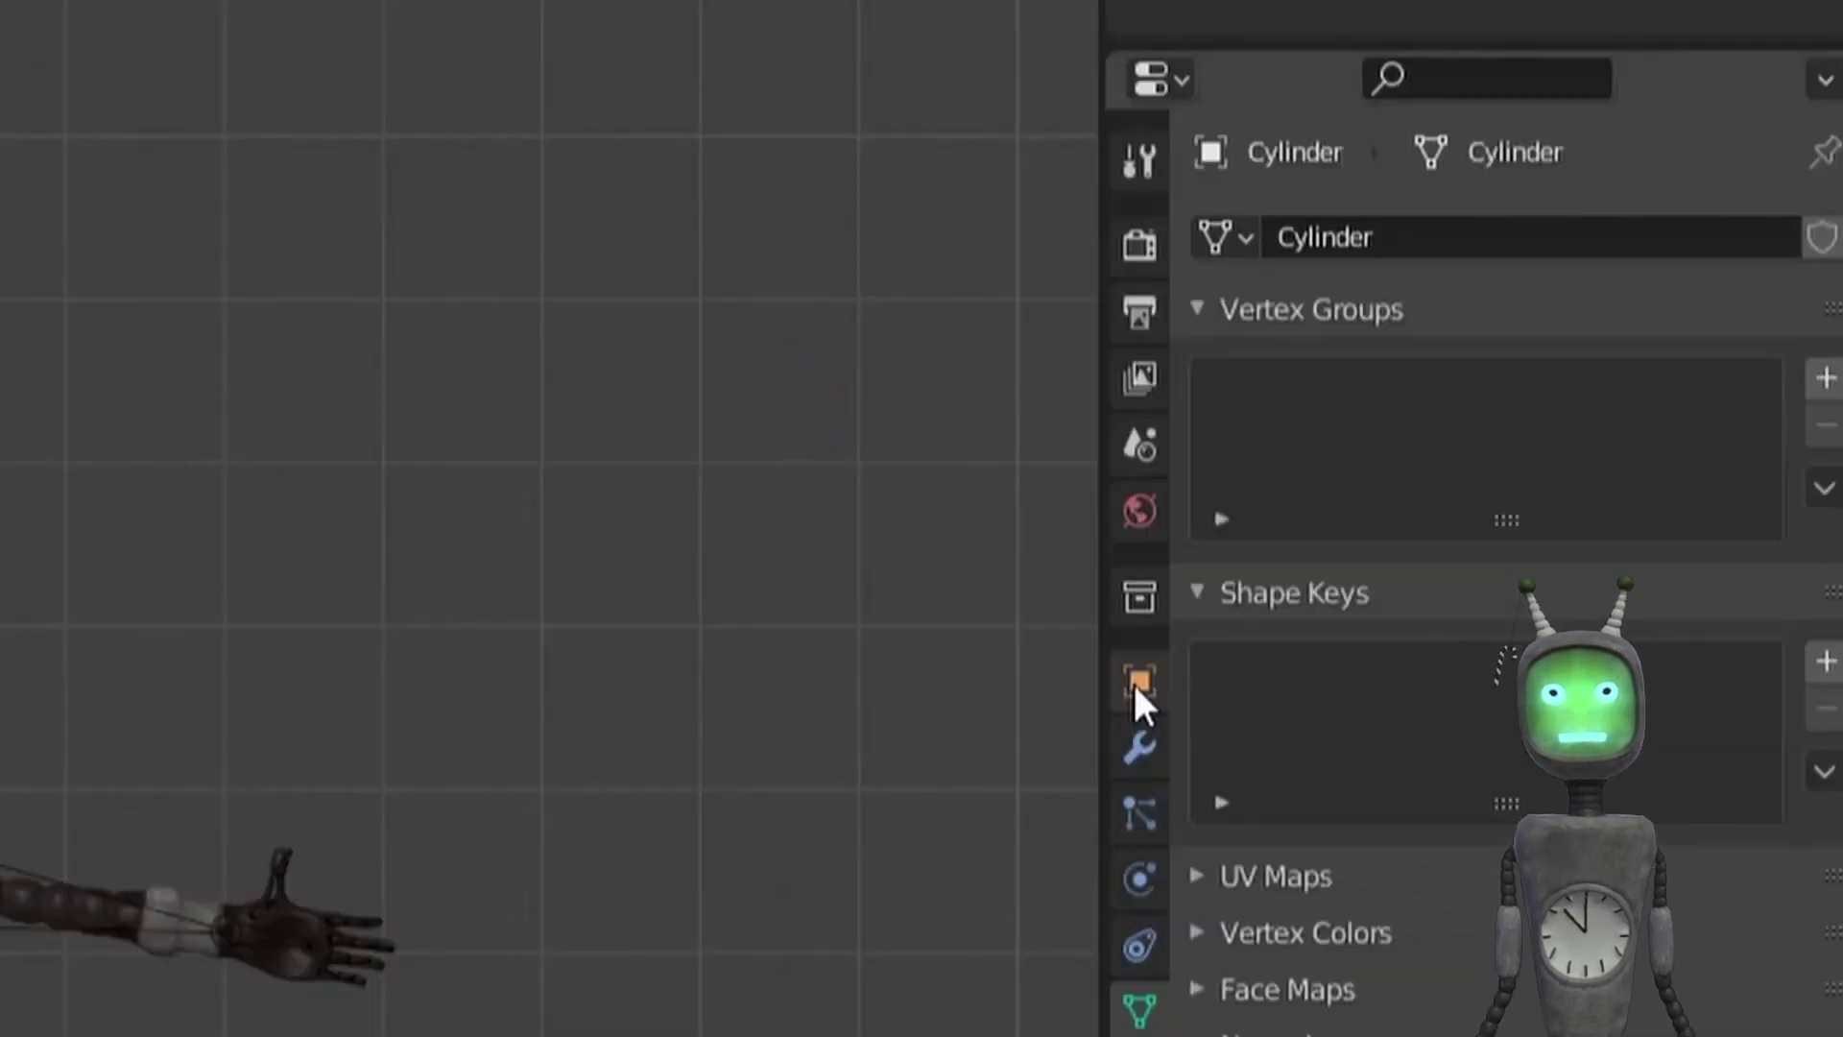
- Set the combined string-and-cane object's X and Z location to 0 m
click(1538, 632)
click(1595, 382)
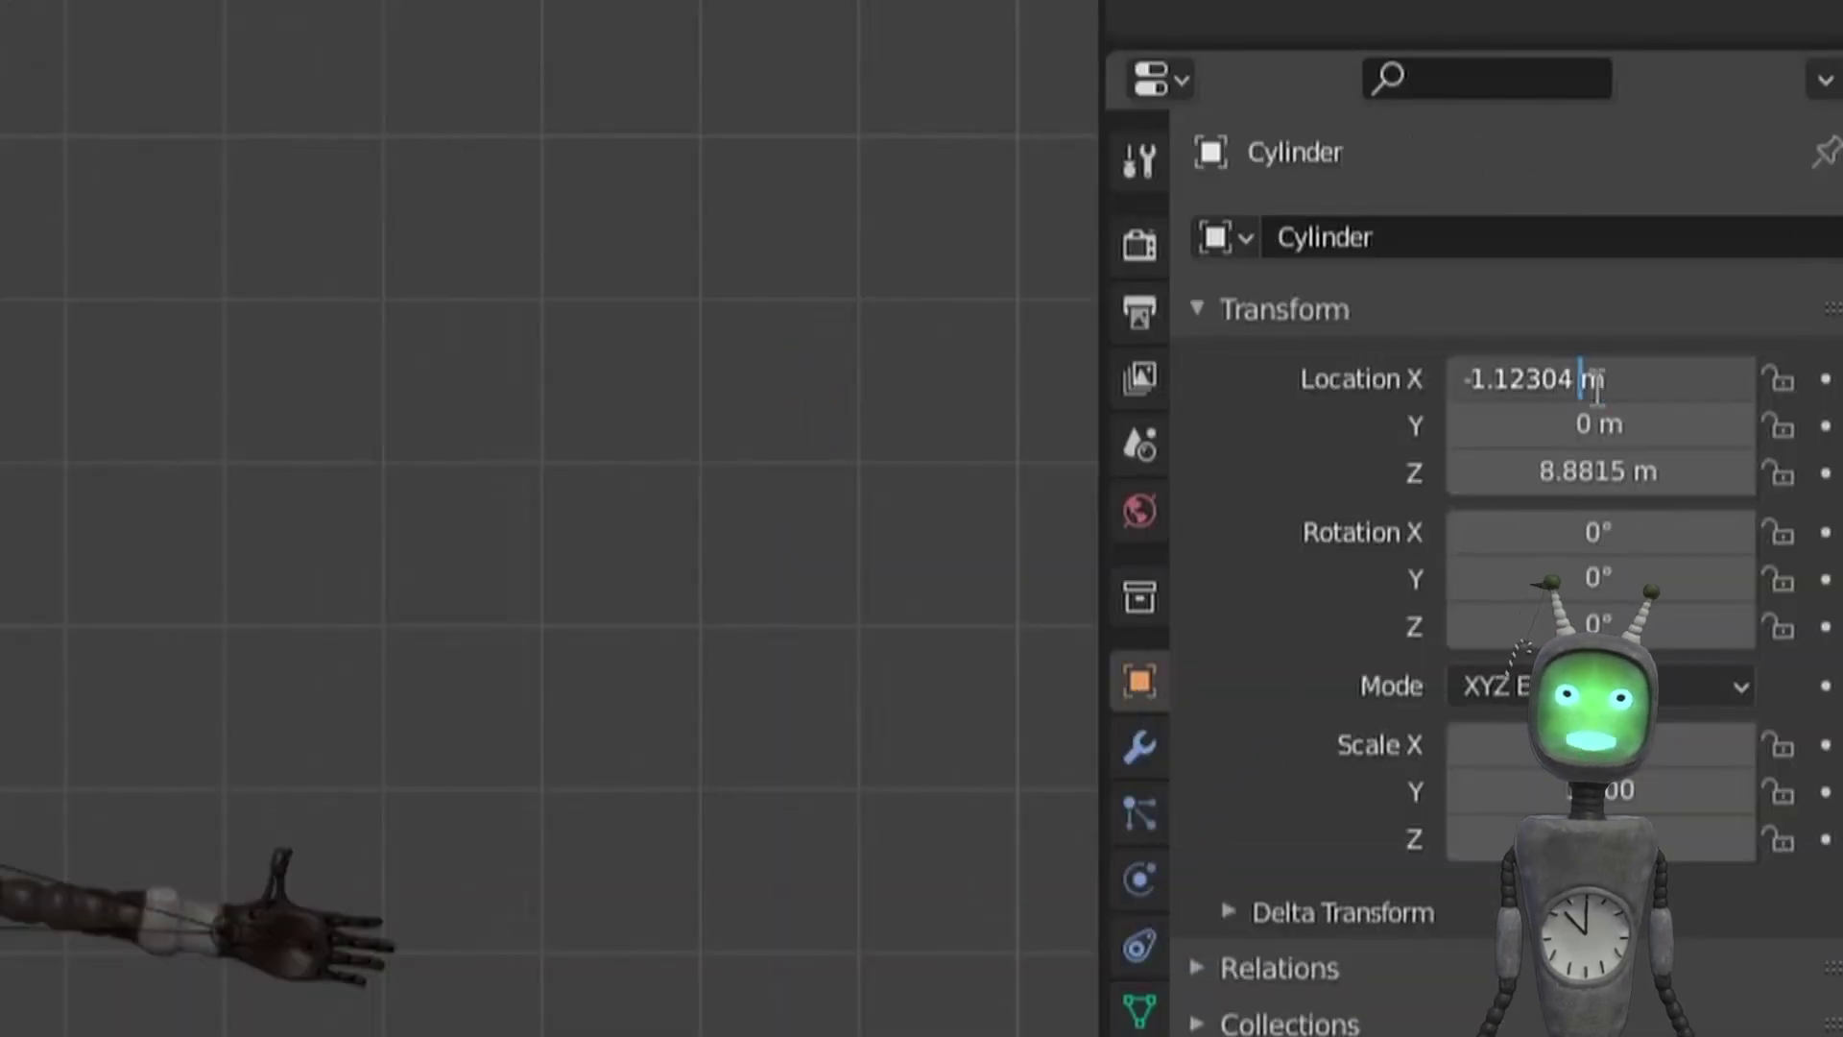
key(ctrl+a)
text(0)
key(Return)
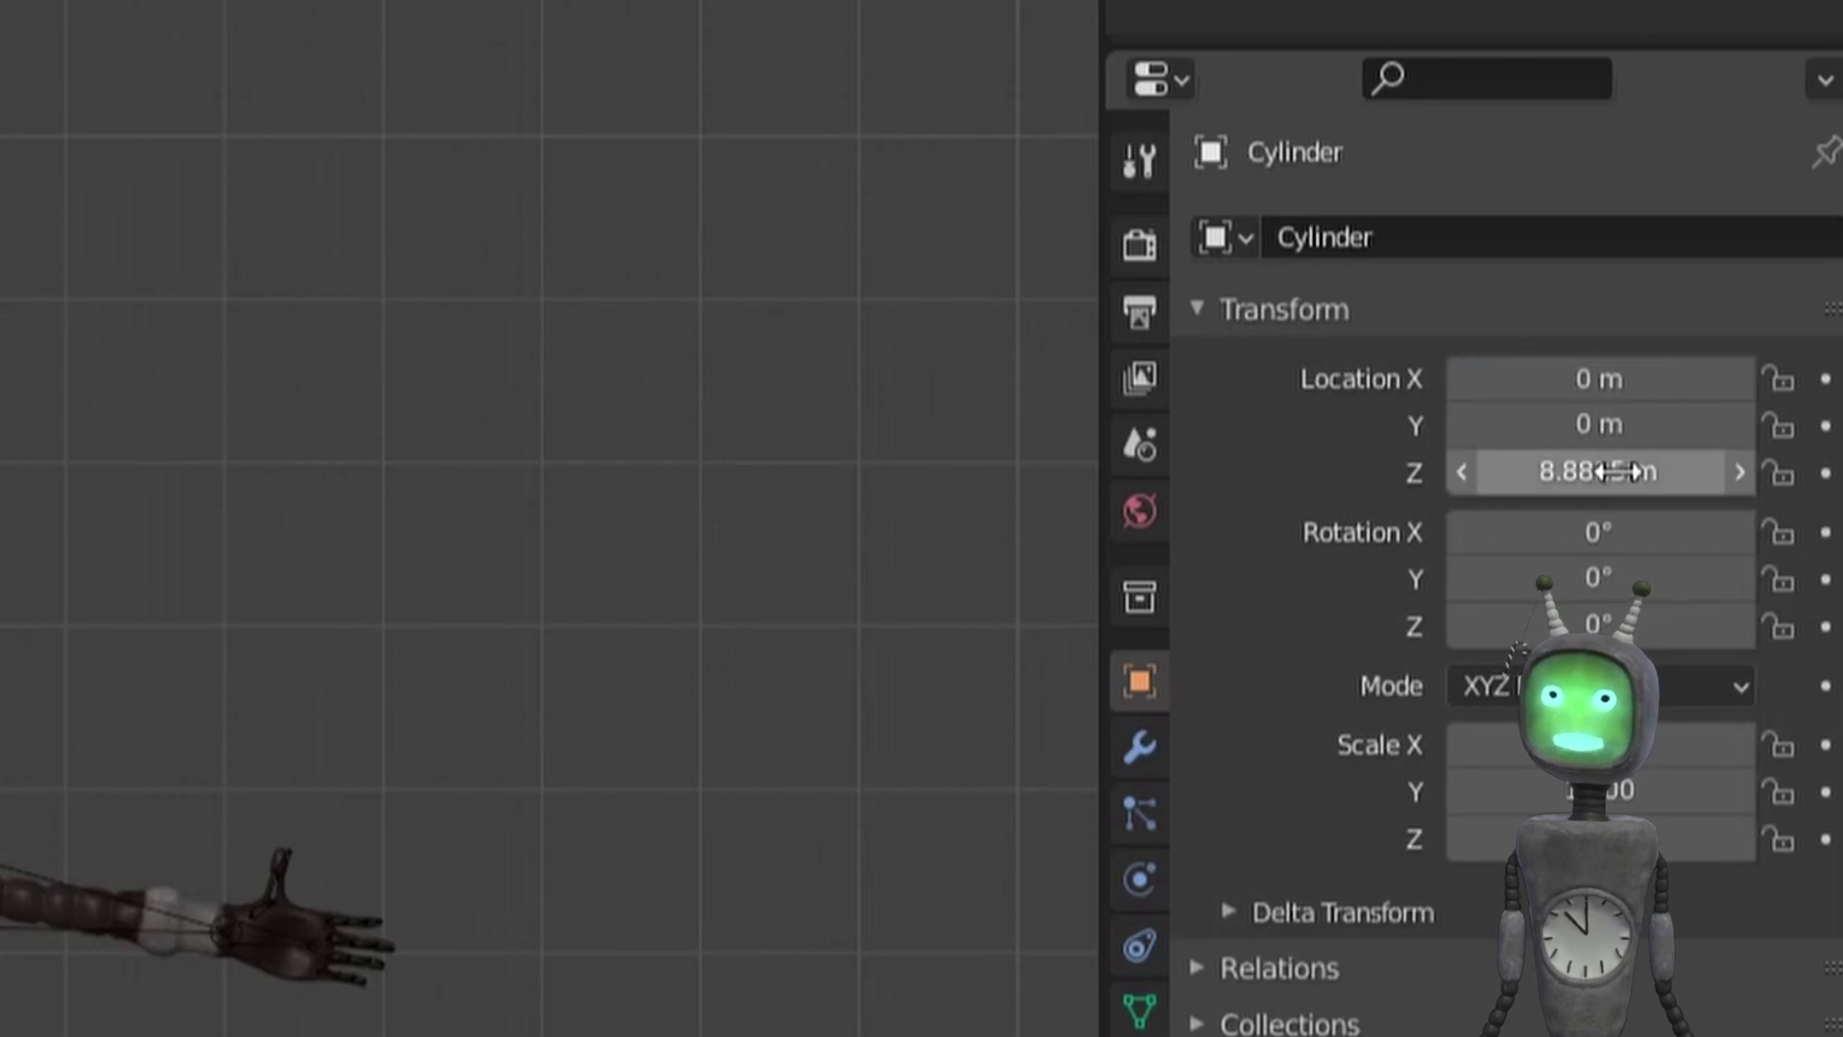
click(1612, 471)
text(0)
key(Return)
scroll(902, 780, down, 4)
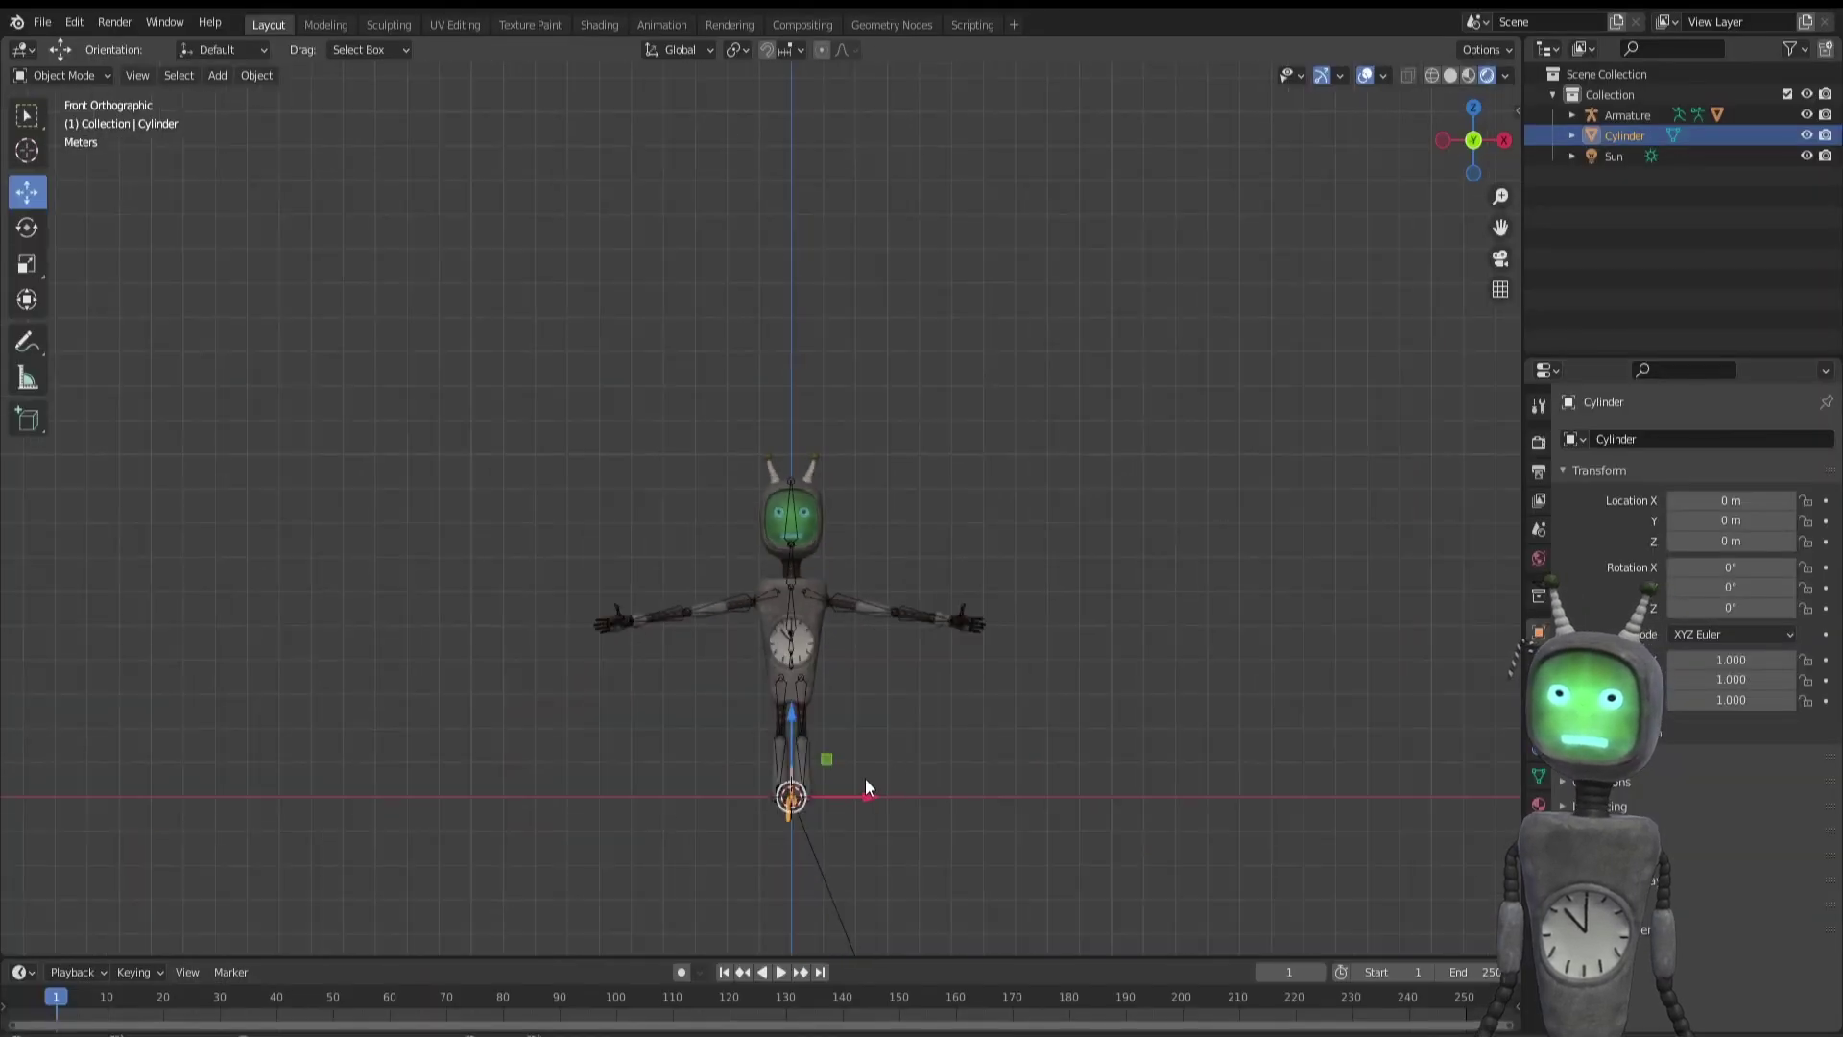
- In Edit Mode, move the string-and-cane mesh sideways off the body and raise it to the height of the avatar's antenna
scroll(921, 806, up, 3)
shift+middle_drag(958, 835, 913, 345)
scroll(913, 346, up, 4)
key(Tab)
shift+middle_drag(831, 435, 885, 675)
drag(902, 741, 712, 741)
scroll(727, 639, down, 4)
shift+middle_drag(727, 639, 747, 769)
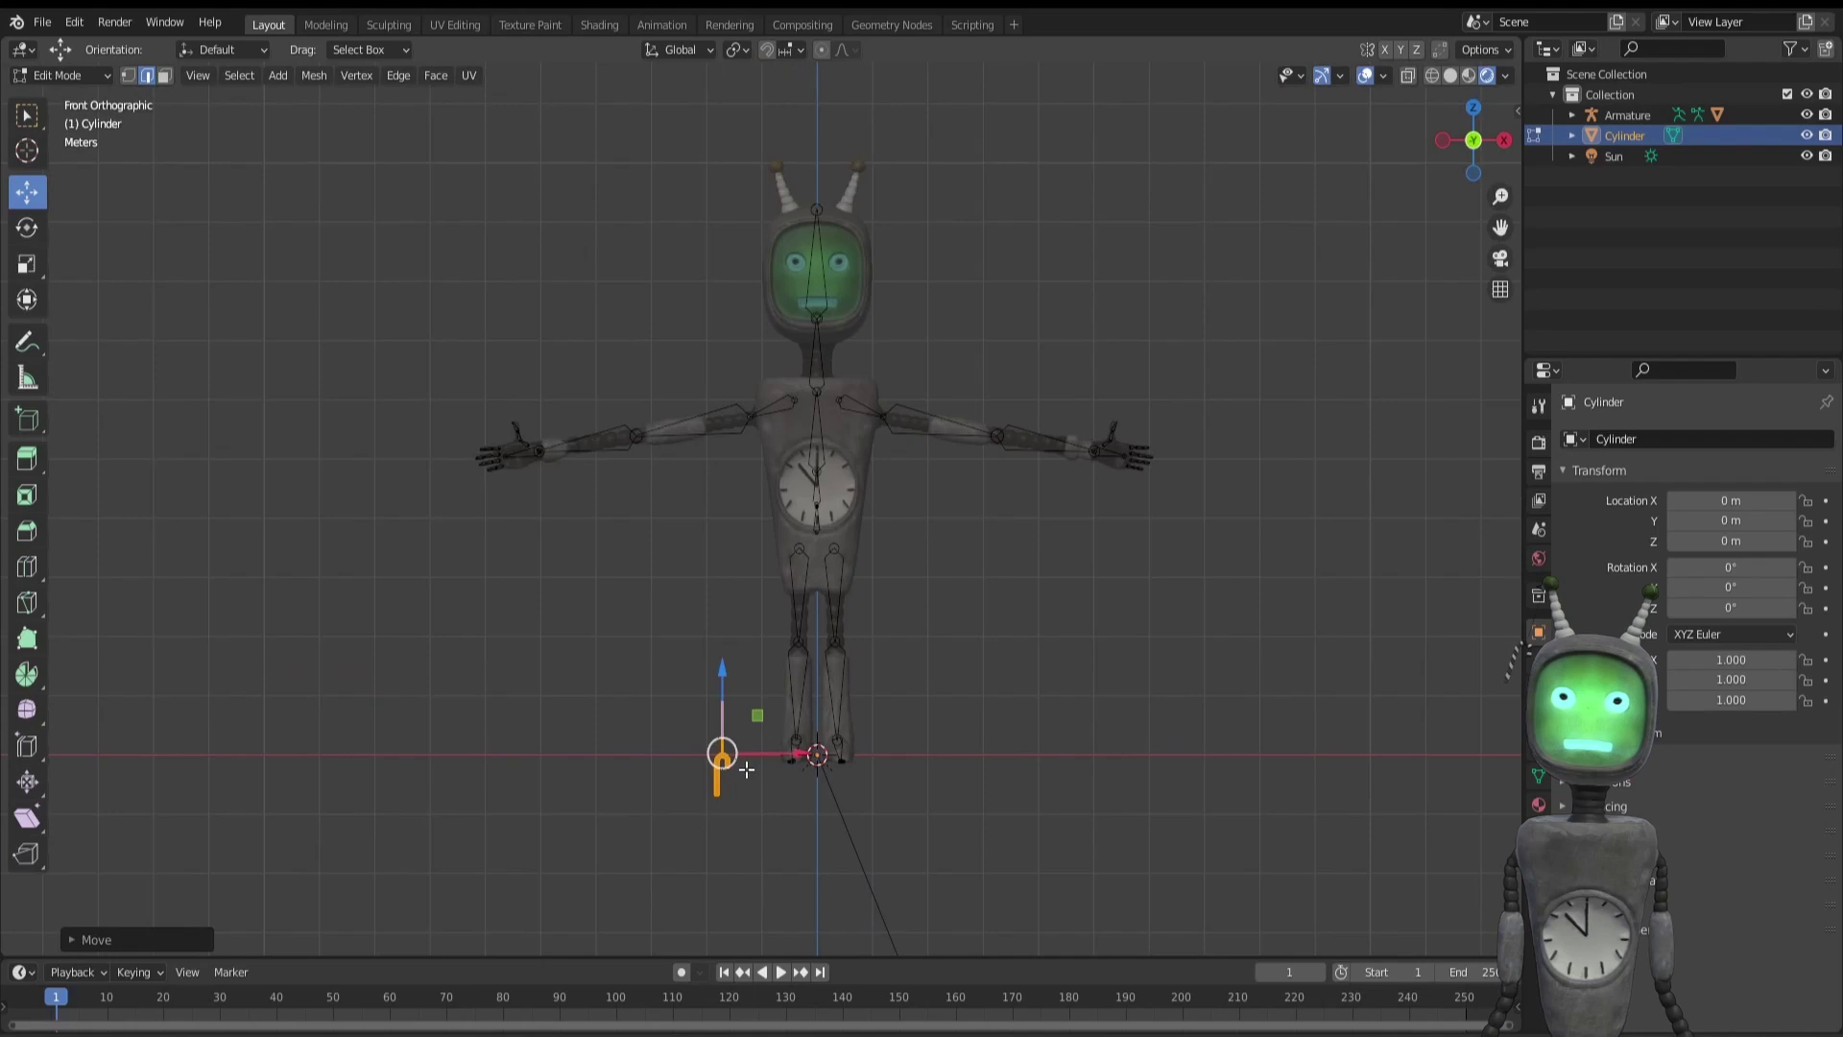
drag(721, 677, 721, 182)
shift+middle_drag(730, 231, 758, 624)
scroll(760, 644, up, 6)
- Tilt and shift the mesh so the string's upper end meets the antenna ball, and return to Object Mode
drag(708, 580, 796, 579)
key(r)
drag(719, 499, 754, 393)
click(930, 574)
middle_drag(754, 403, 965, 422)
drag(885, 494, 923, 497)
middle_drag(923, 497, 775, 660)
key(Tab)
scroll(726, 550, up, 3)
scroll(754, 617, down, 4)
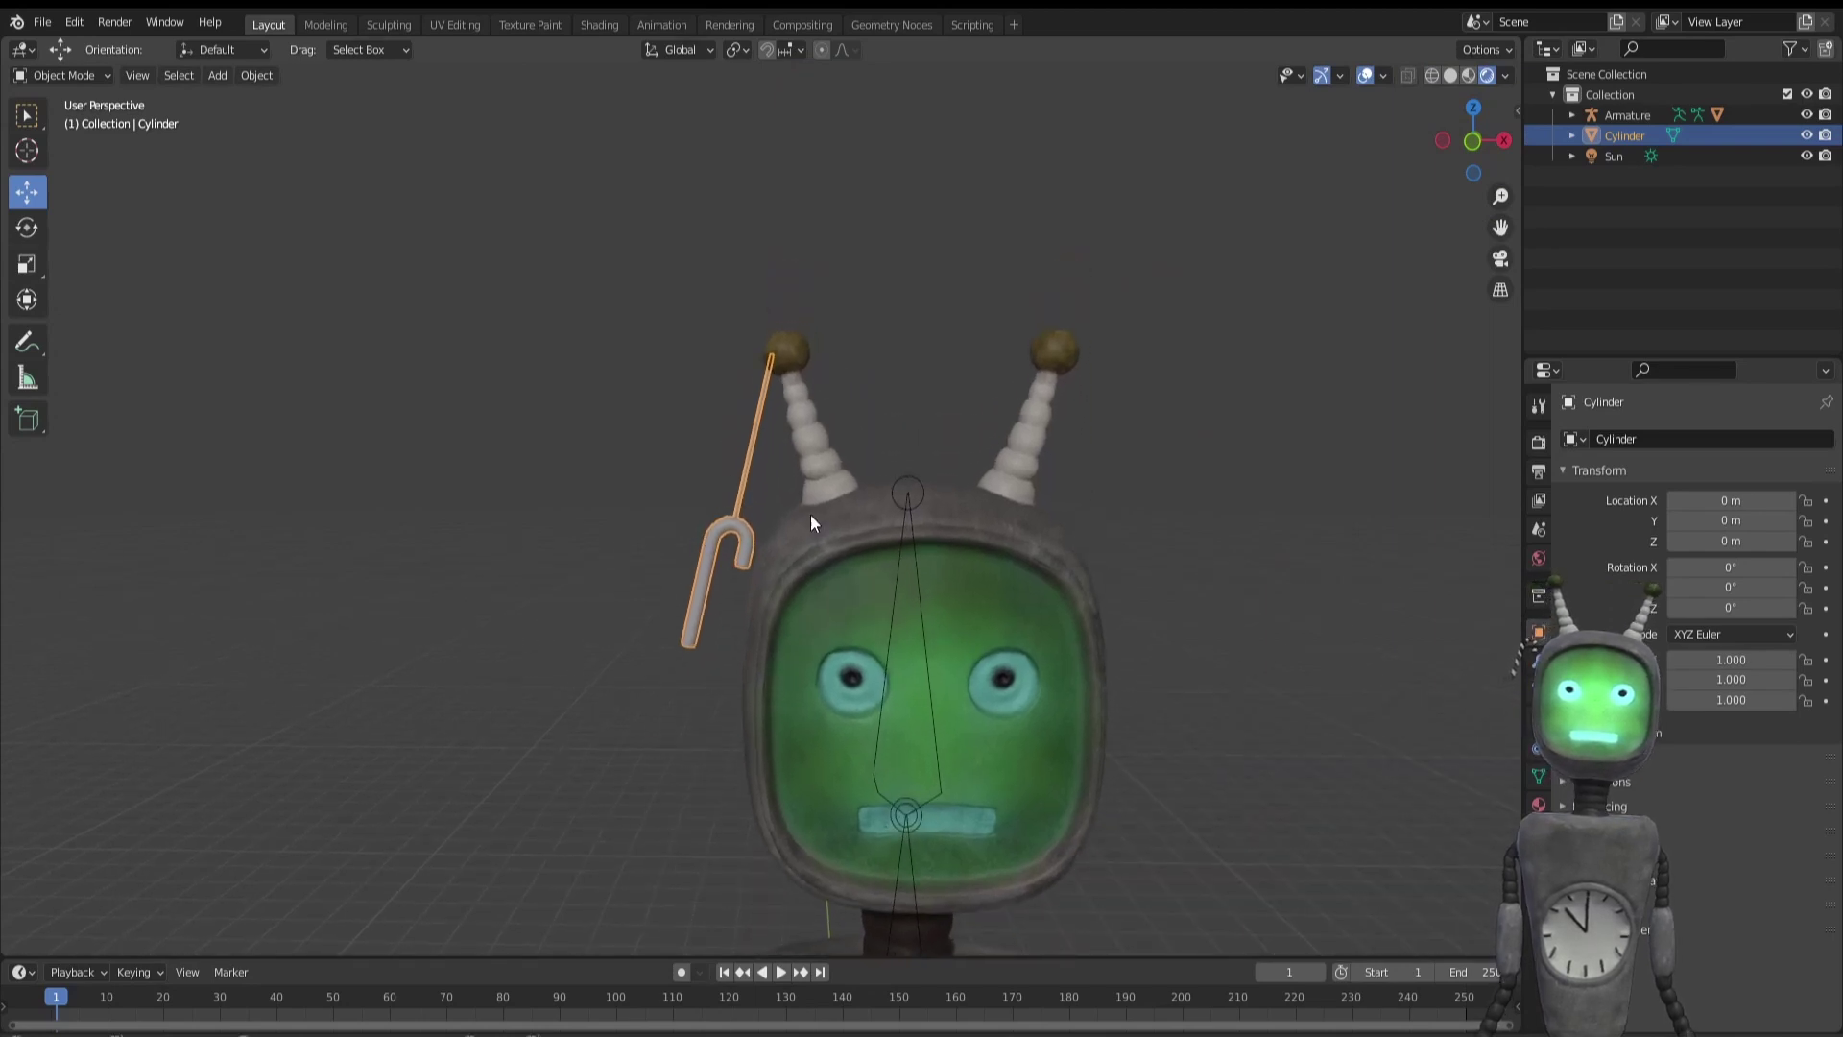
- Unwrap the string-and-cane mesh with Smart UV Project at its default 66° angle limit
key(Tab)
key(u)
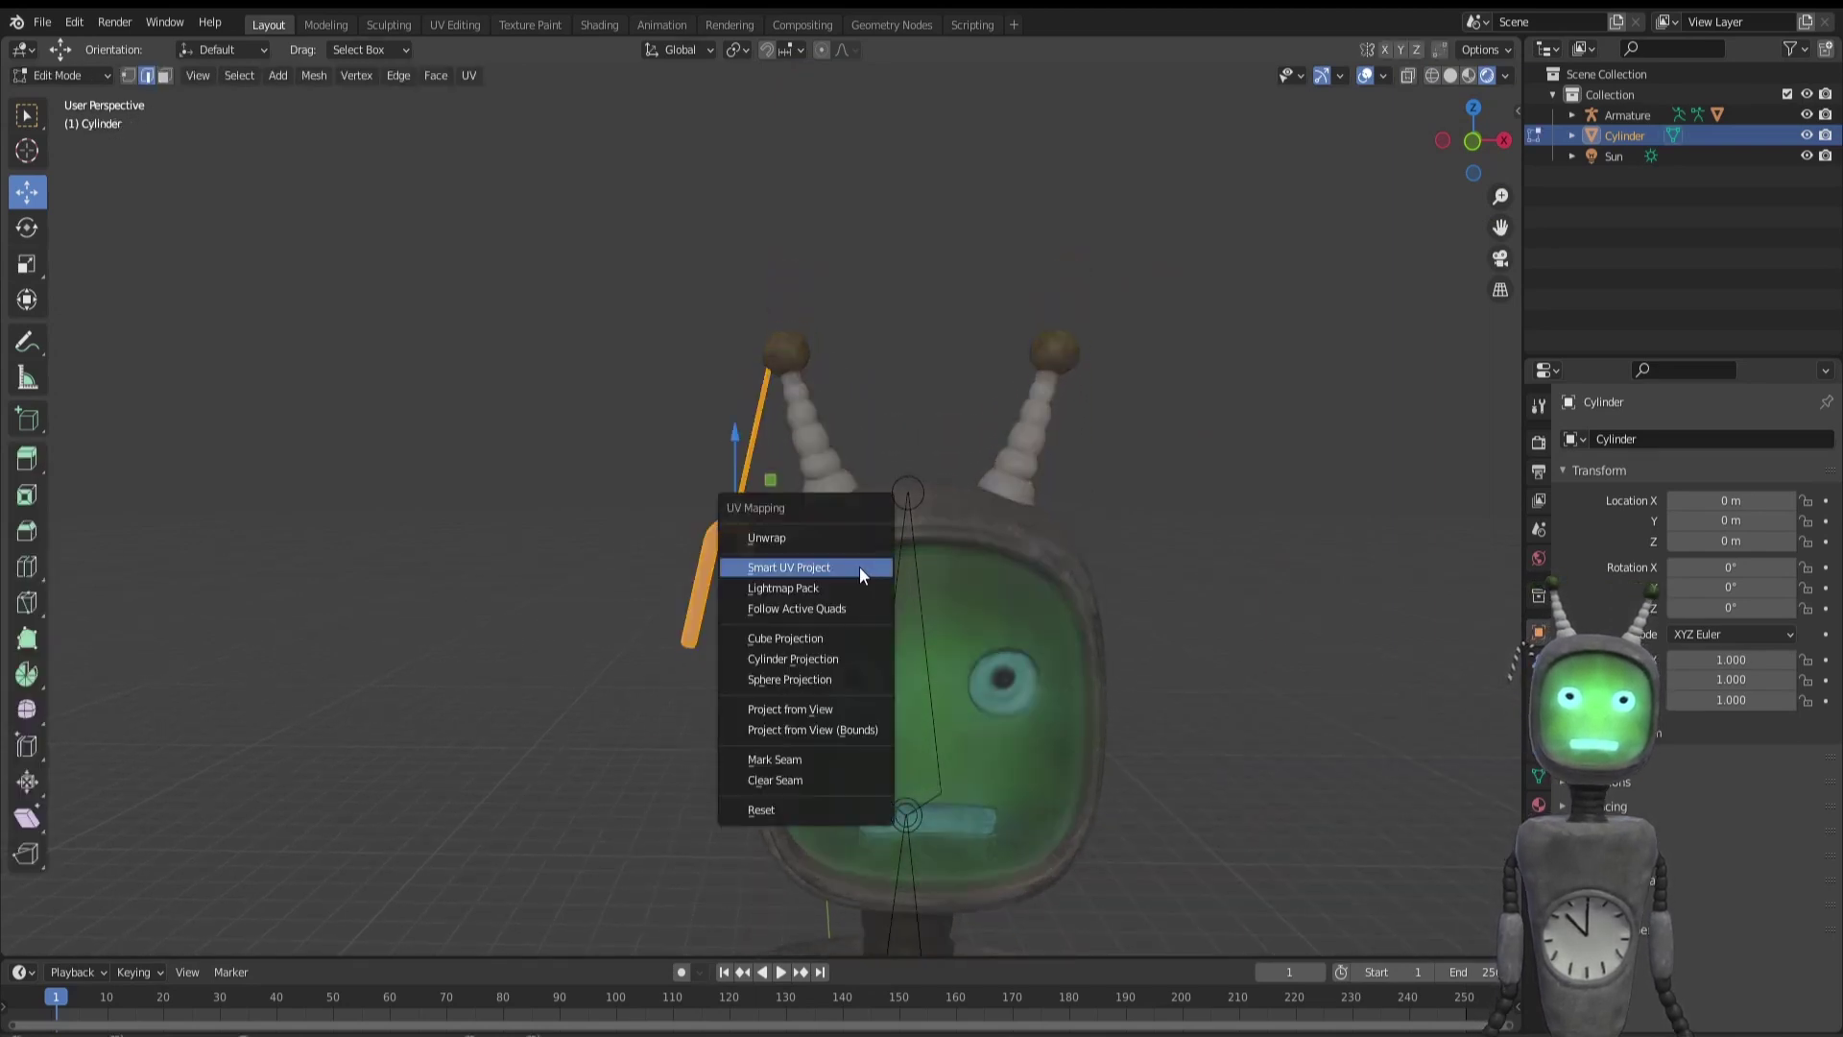
click(827, 567)
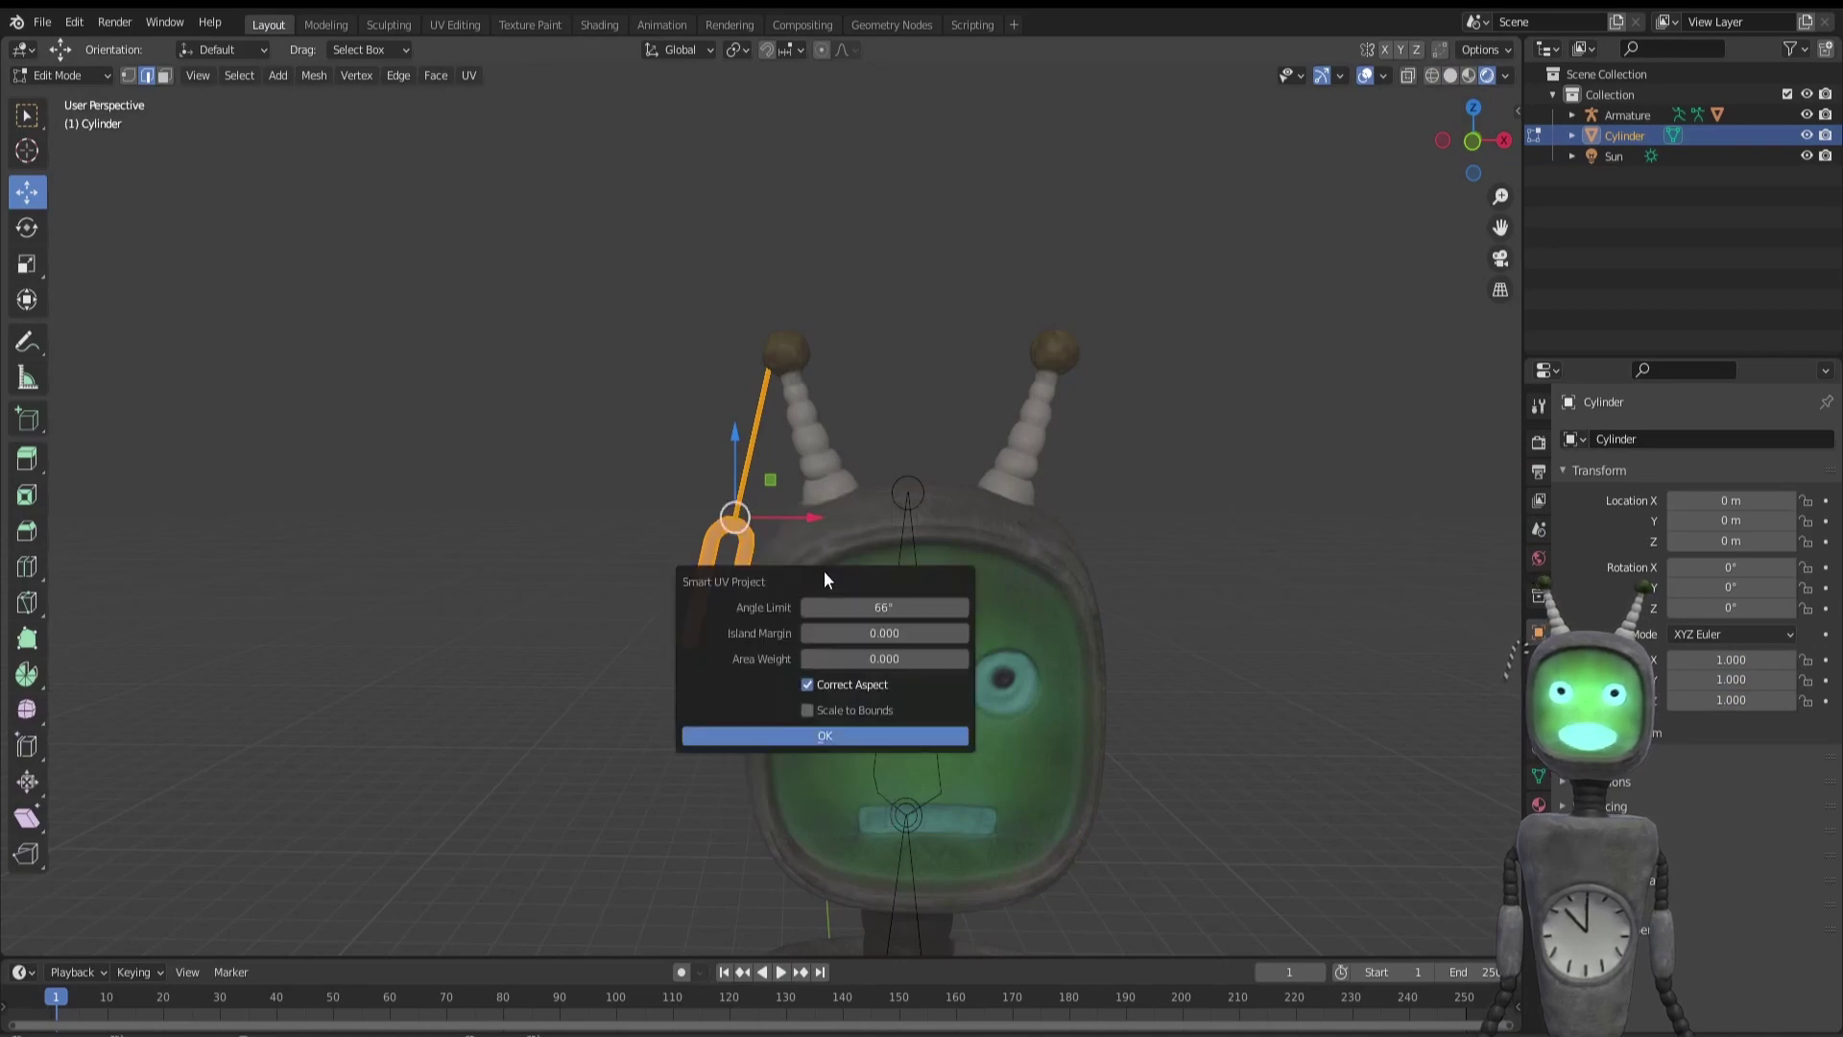
click(795, 741)
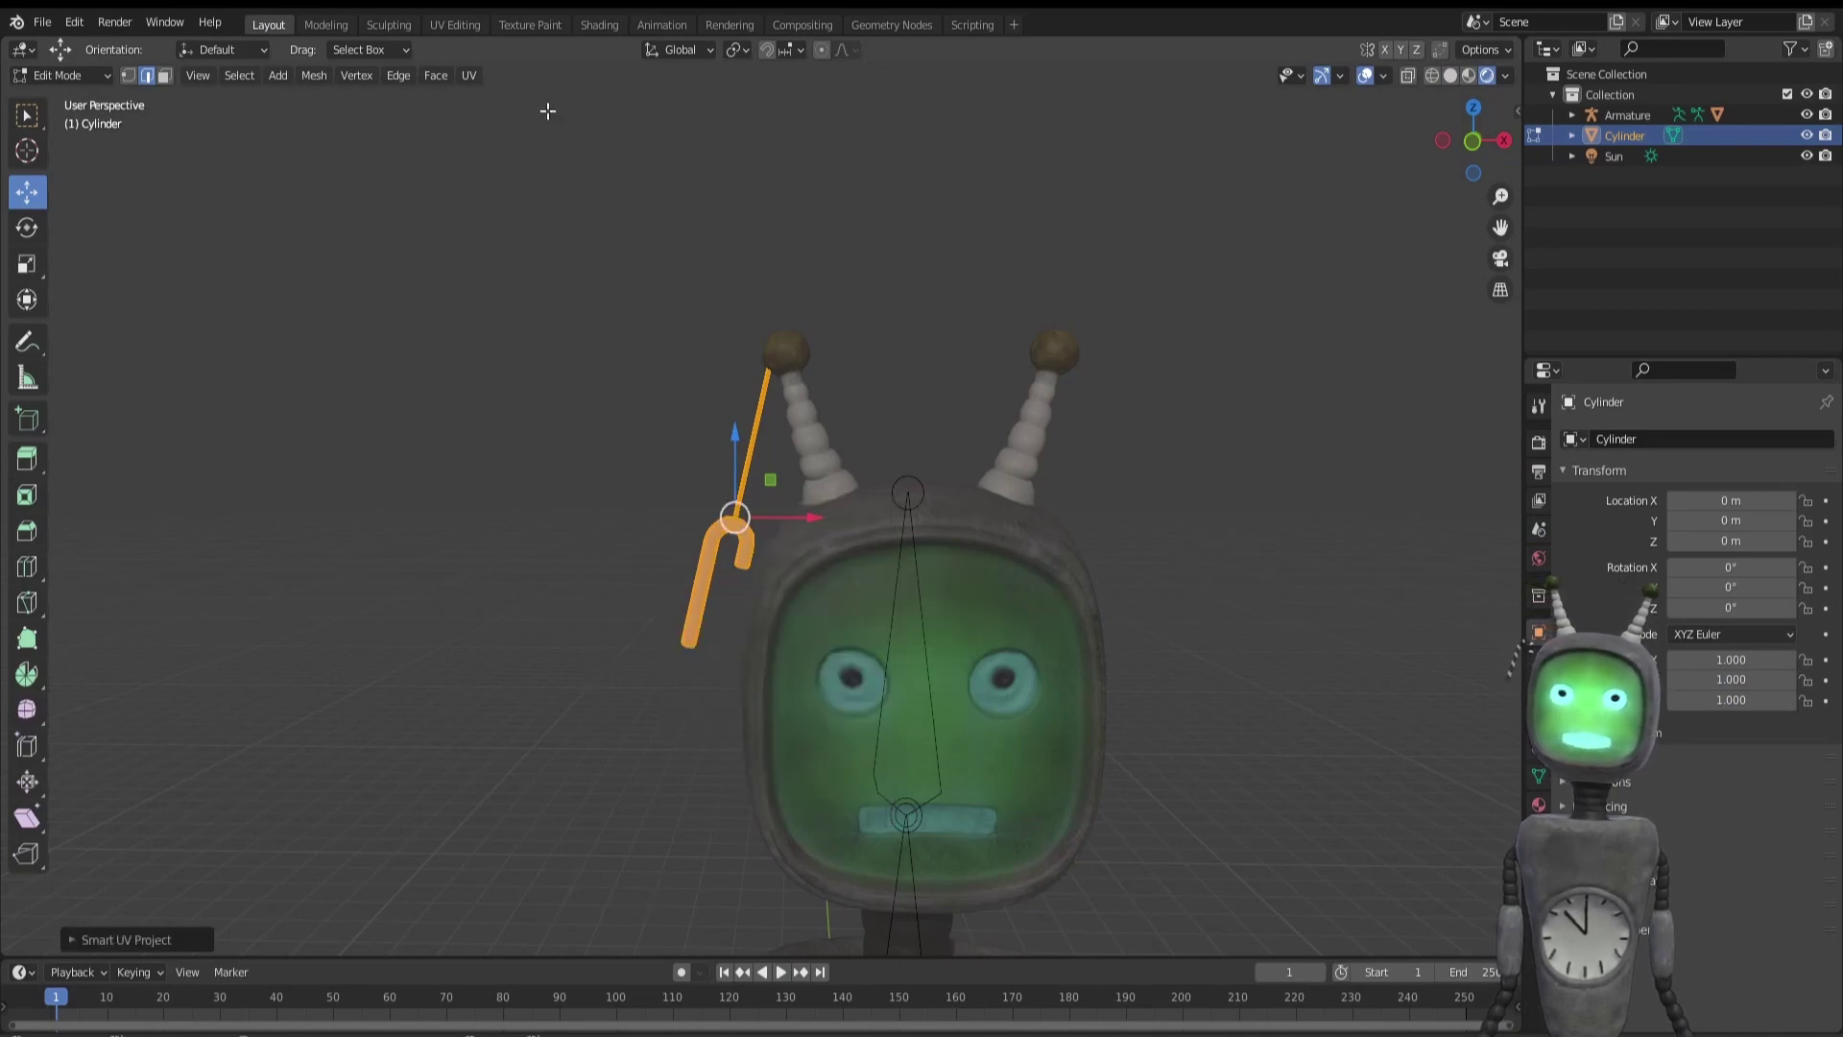
- In the Texture Paint workspace, add a 1024 px Base Color texture slot filled with red (saturation 0.814, value 1.000)
click(529, 24)
middle_drag(935, 422, 1276, 538)
click(1825, 364)
click(1789, 386)
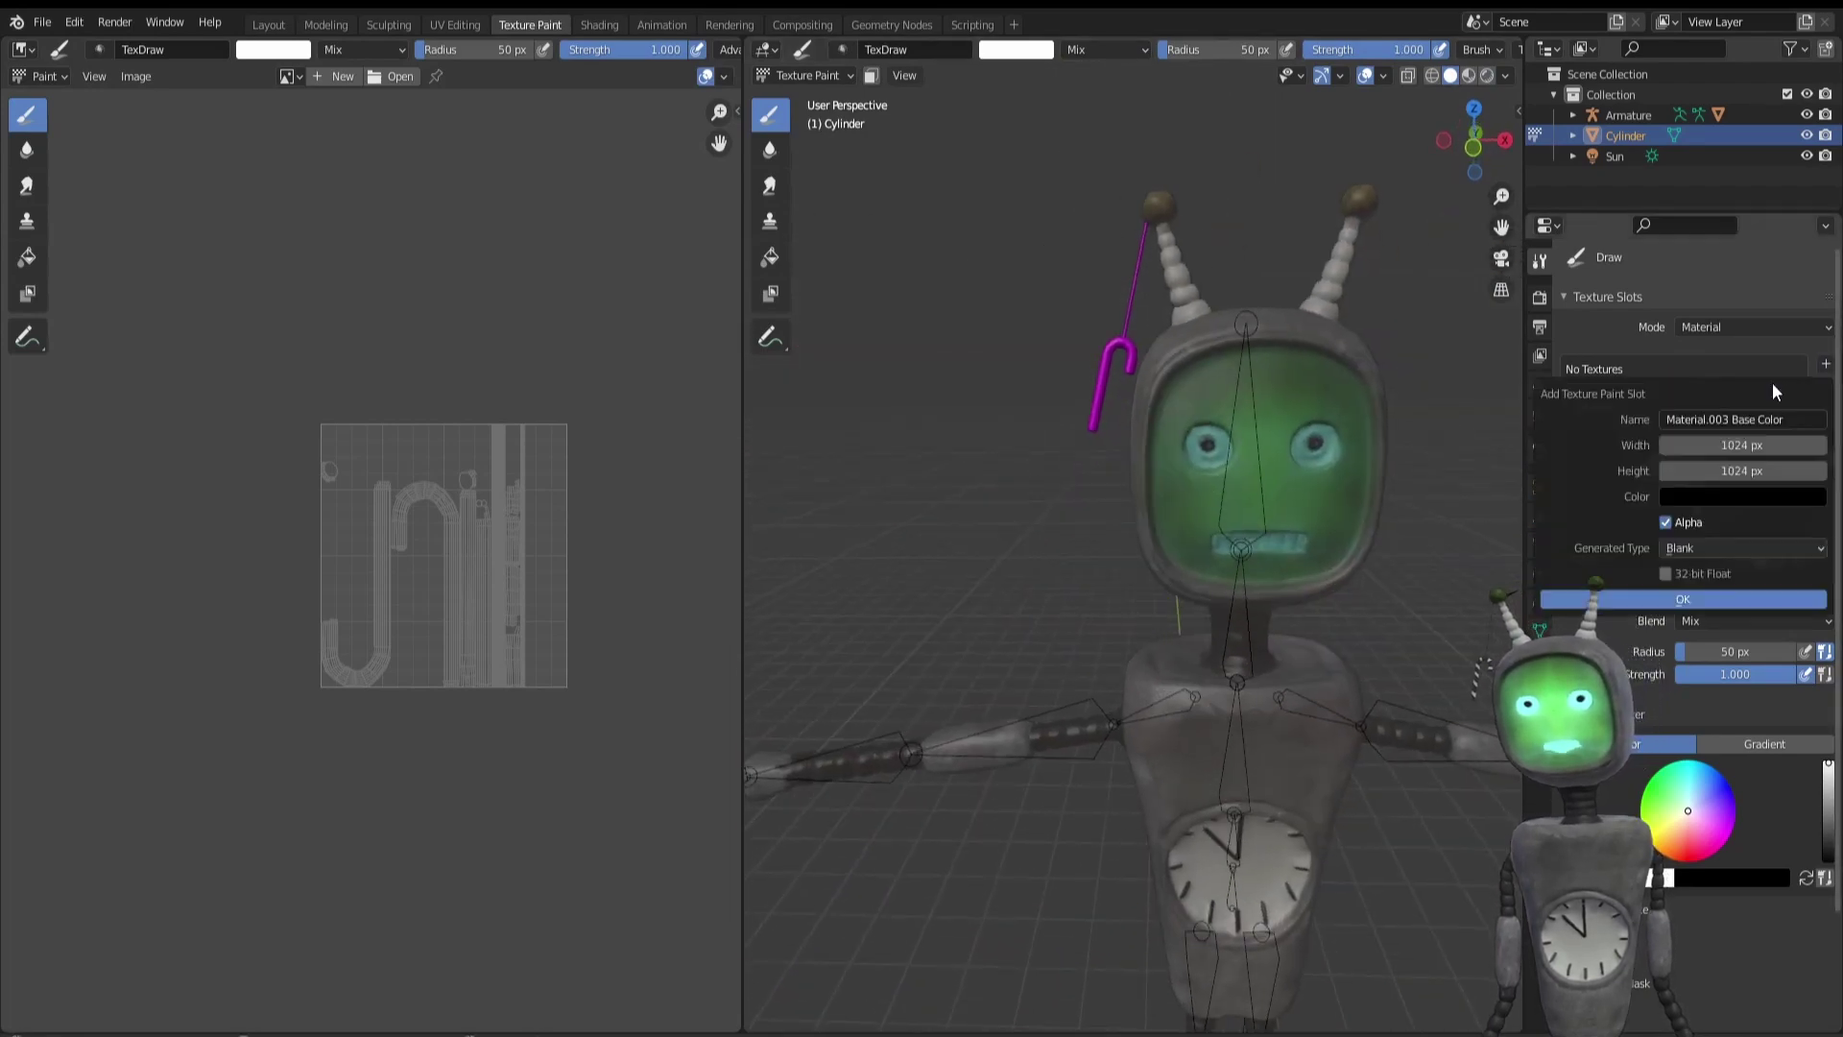
click(1717, 497)
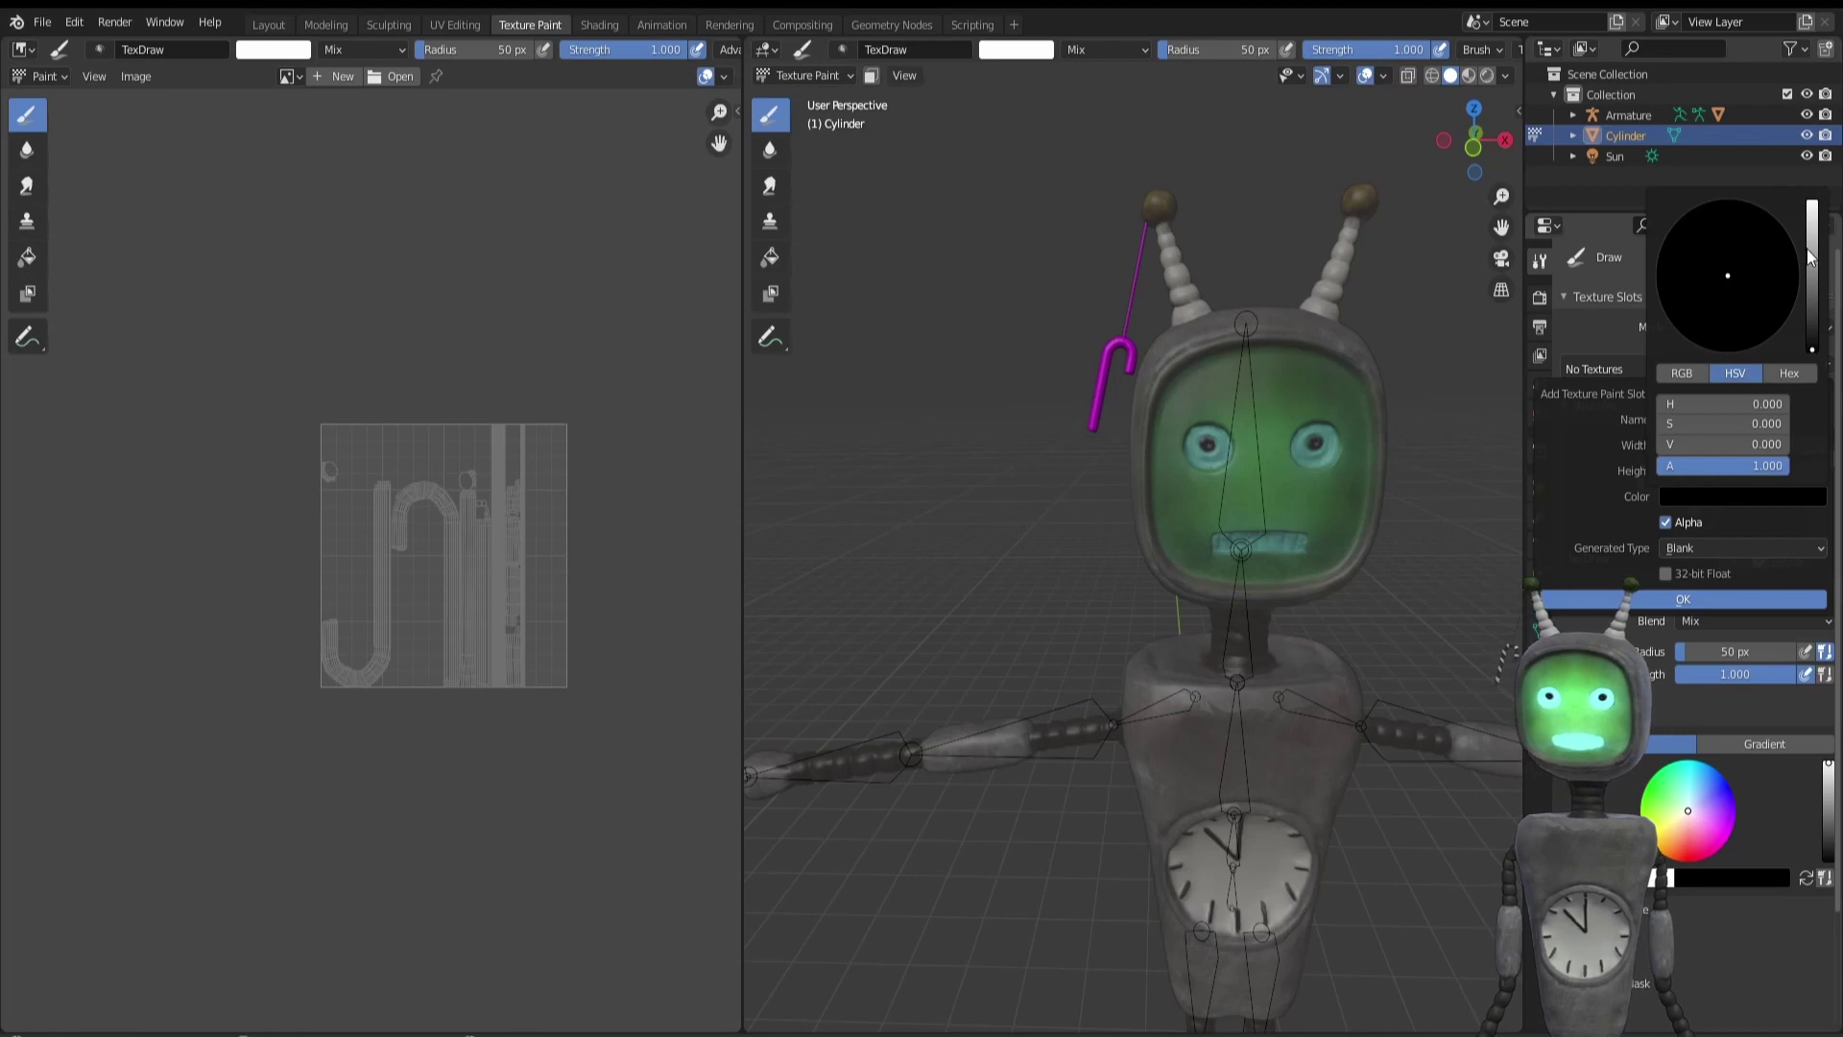
click(1812, 206)
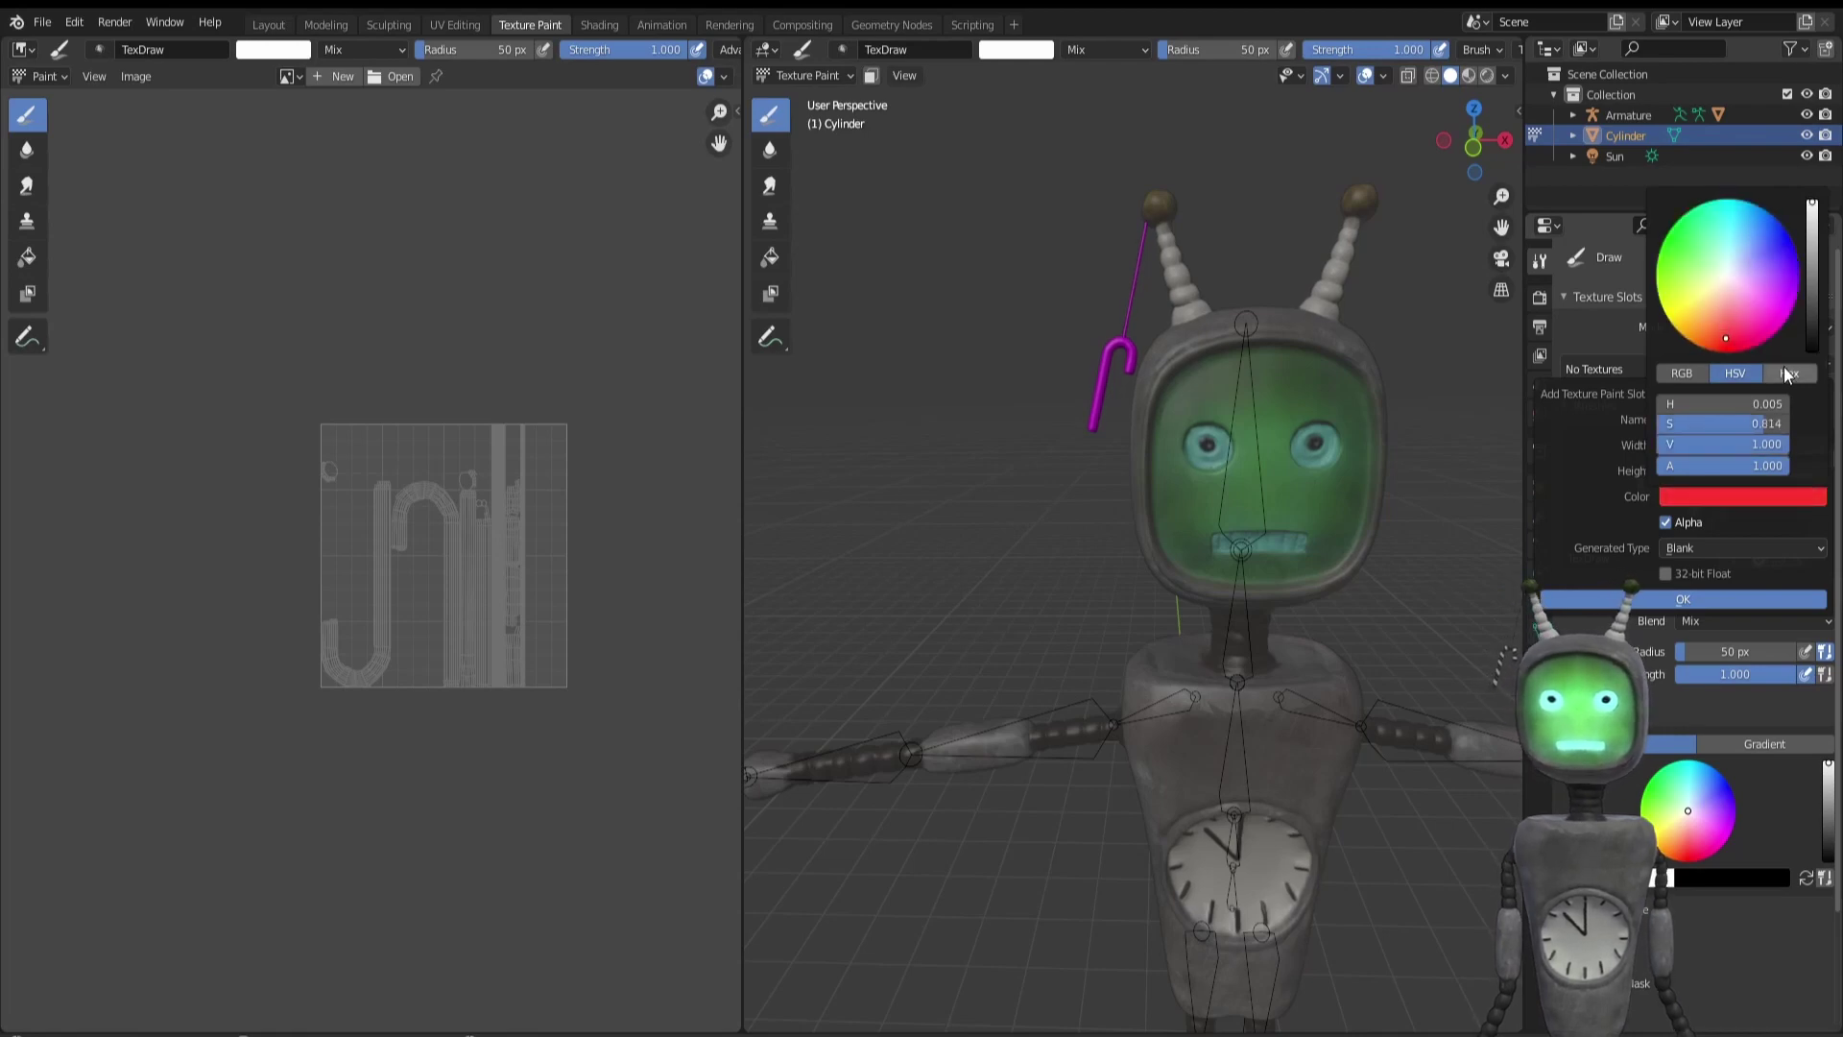
click(1782, 606)
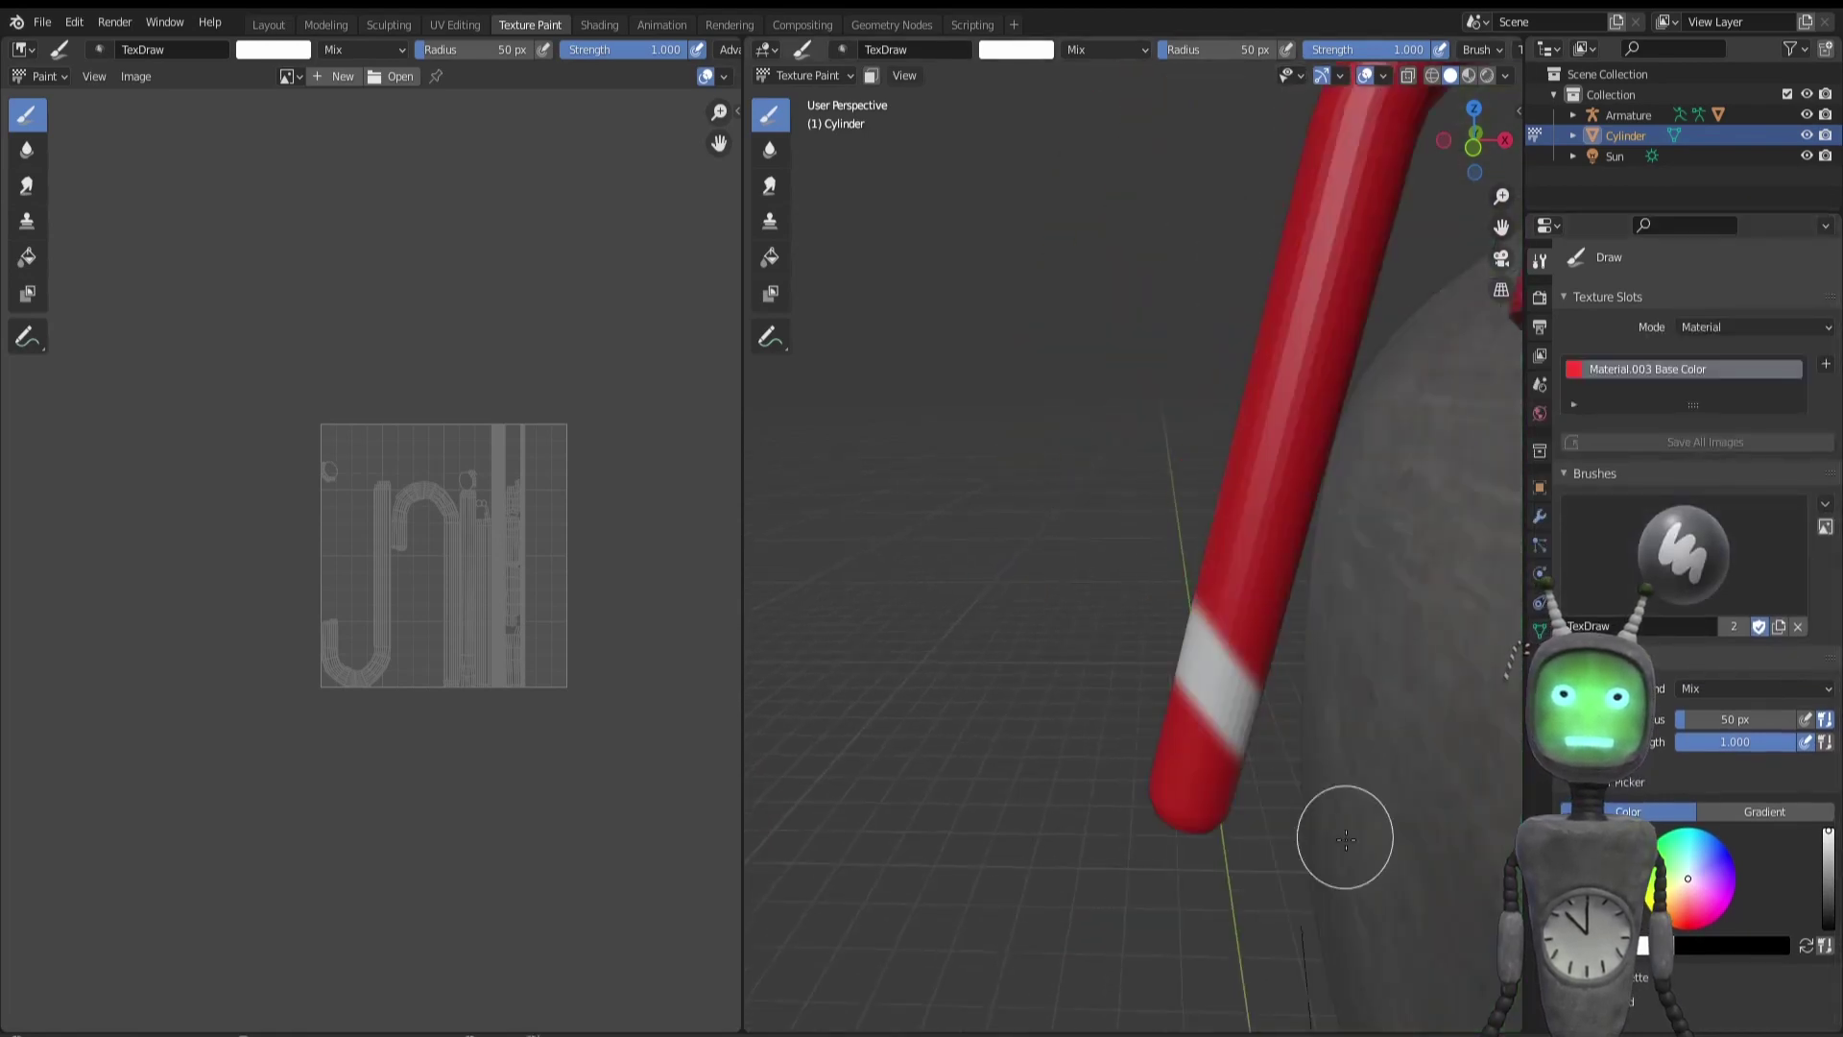
- Paint white diagonal stripes along the cane's shaft and around its hook
drag(1234, 413, 1306, 567)
drag(1051, 240, 1128, 375)
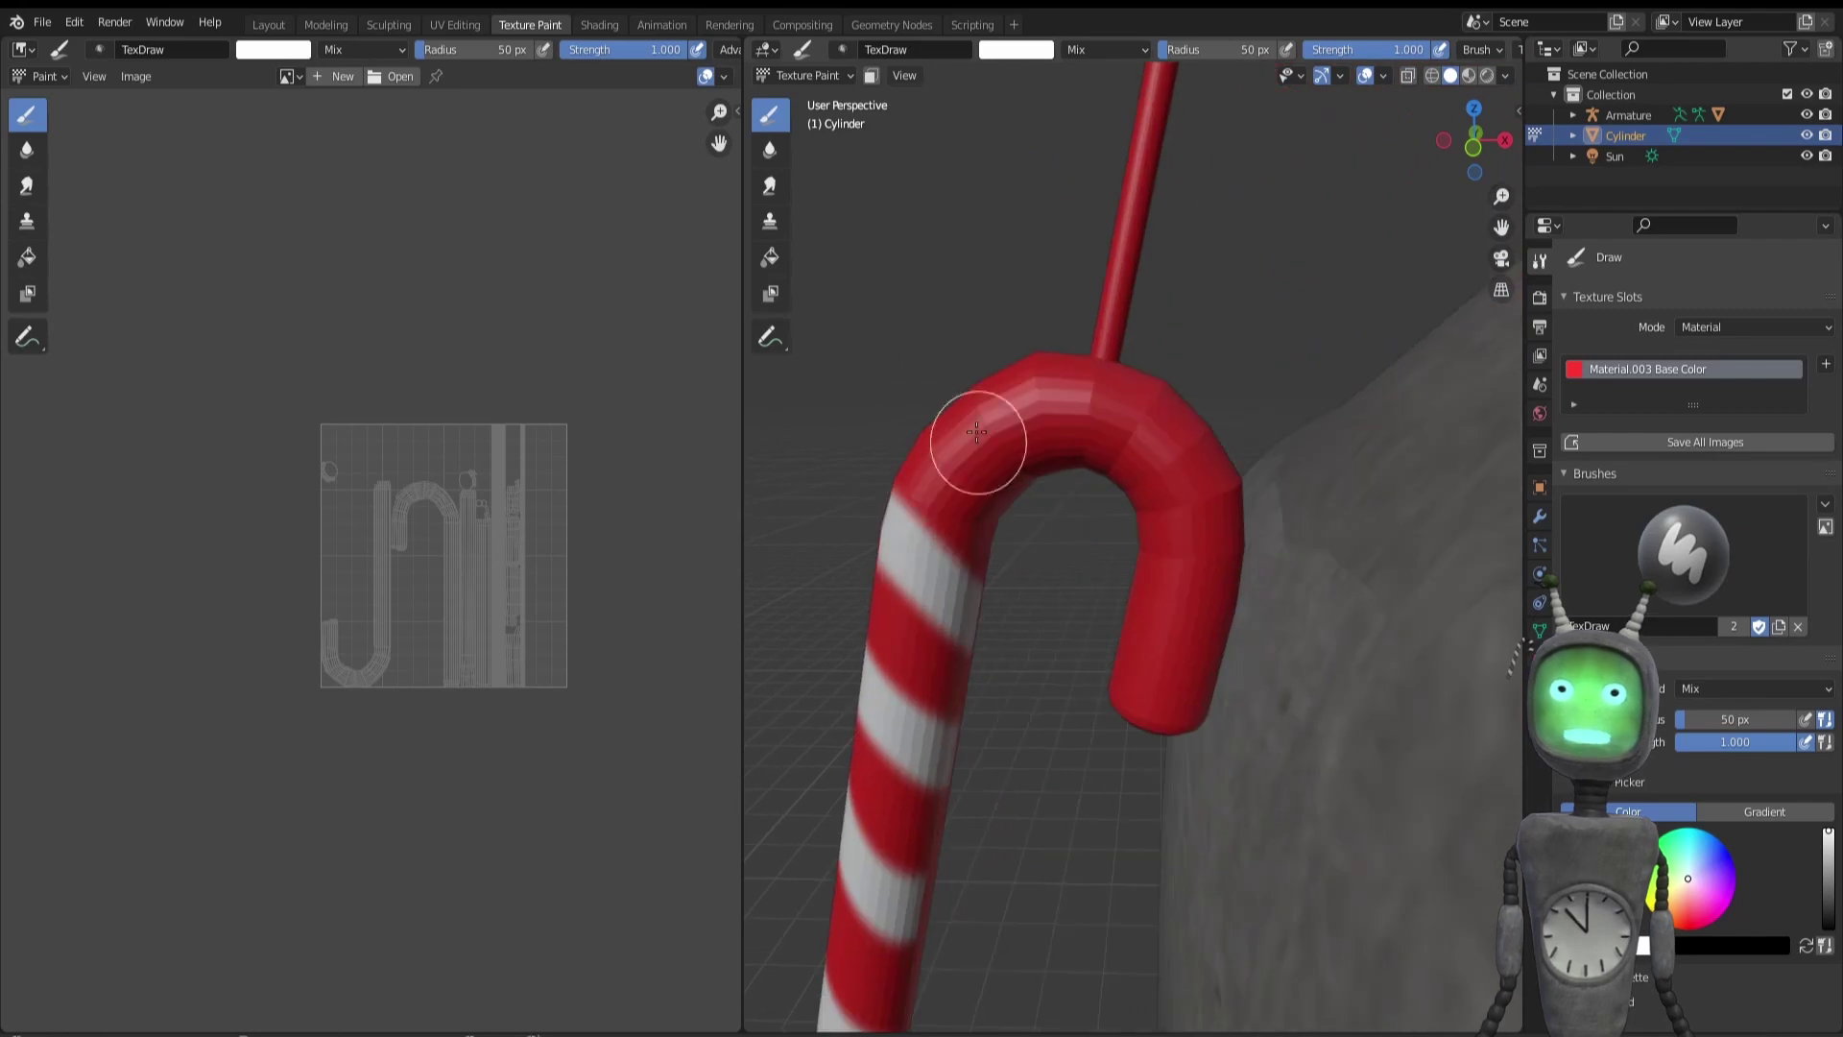
scroll(1078, 565, down, 10)
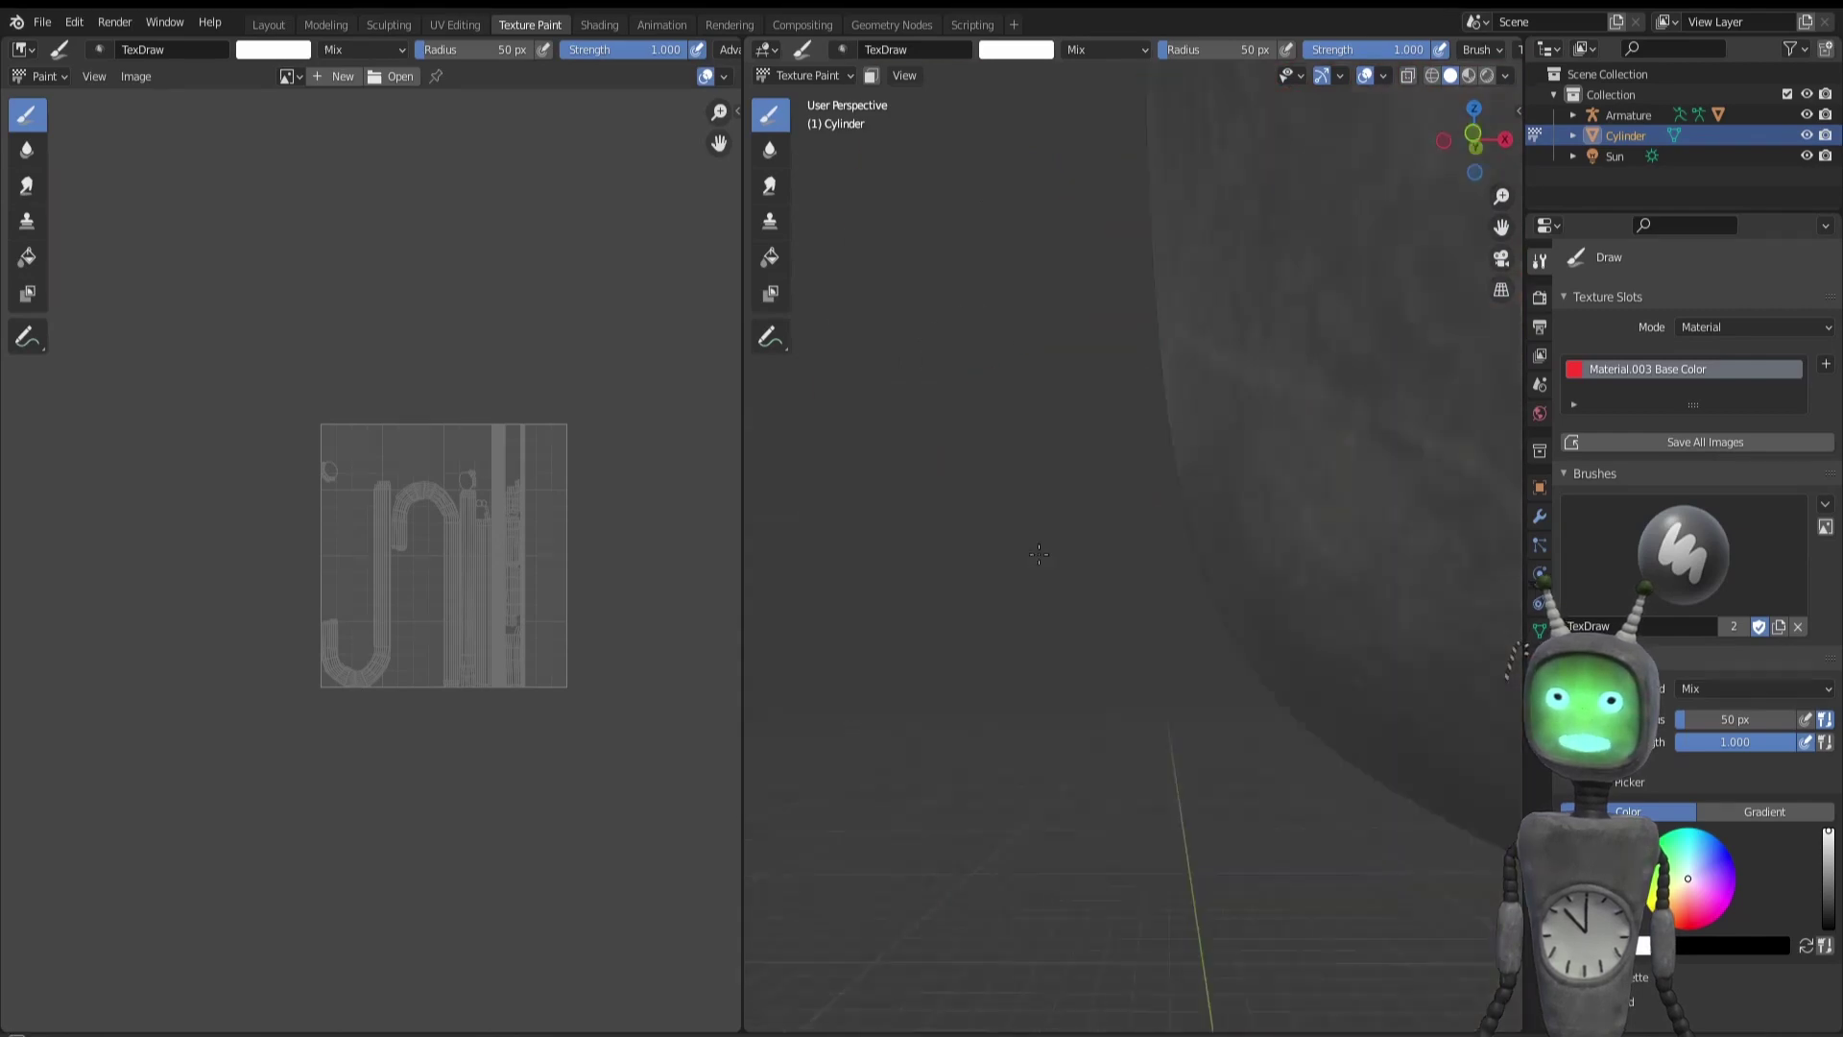
- Swap the brush colour to black and paint the whole string with it
key(x)
scroll(1115, 491, up, 6)
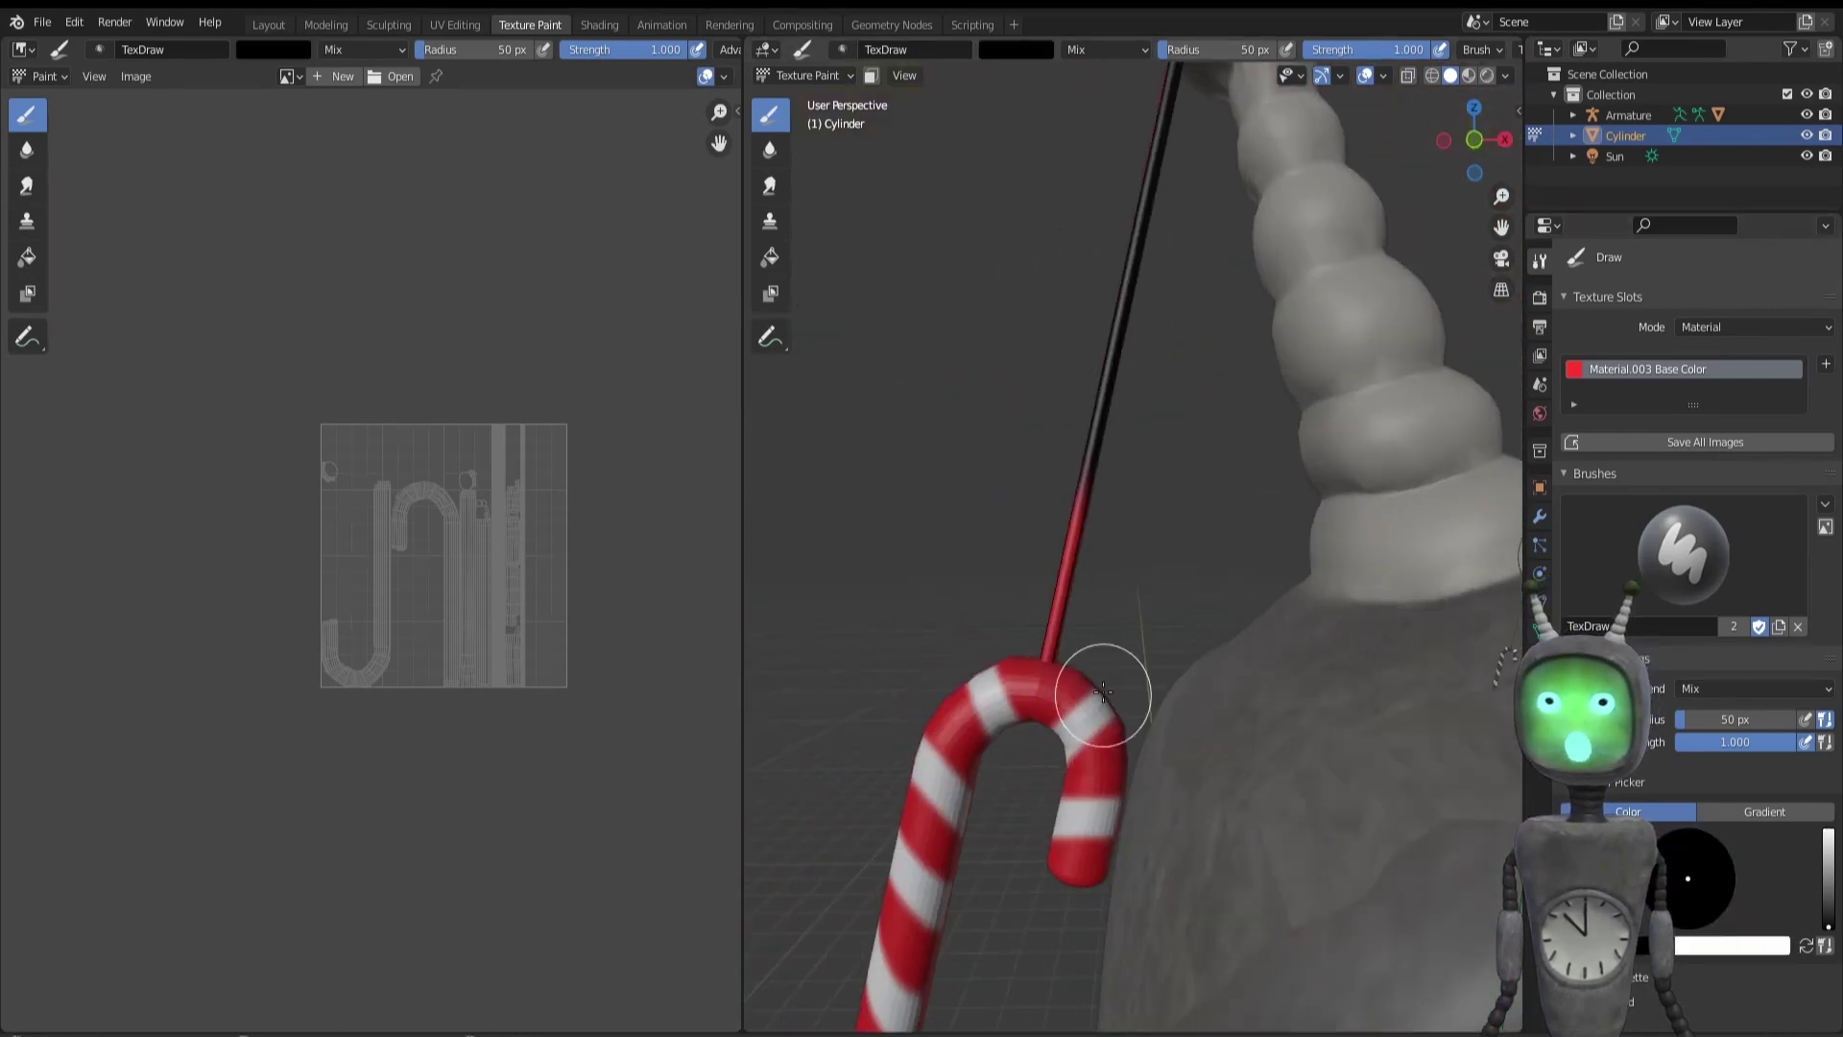
drag(1042, 667, 1060, 518)
scroll(1062, 576, up, 5)
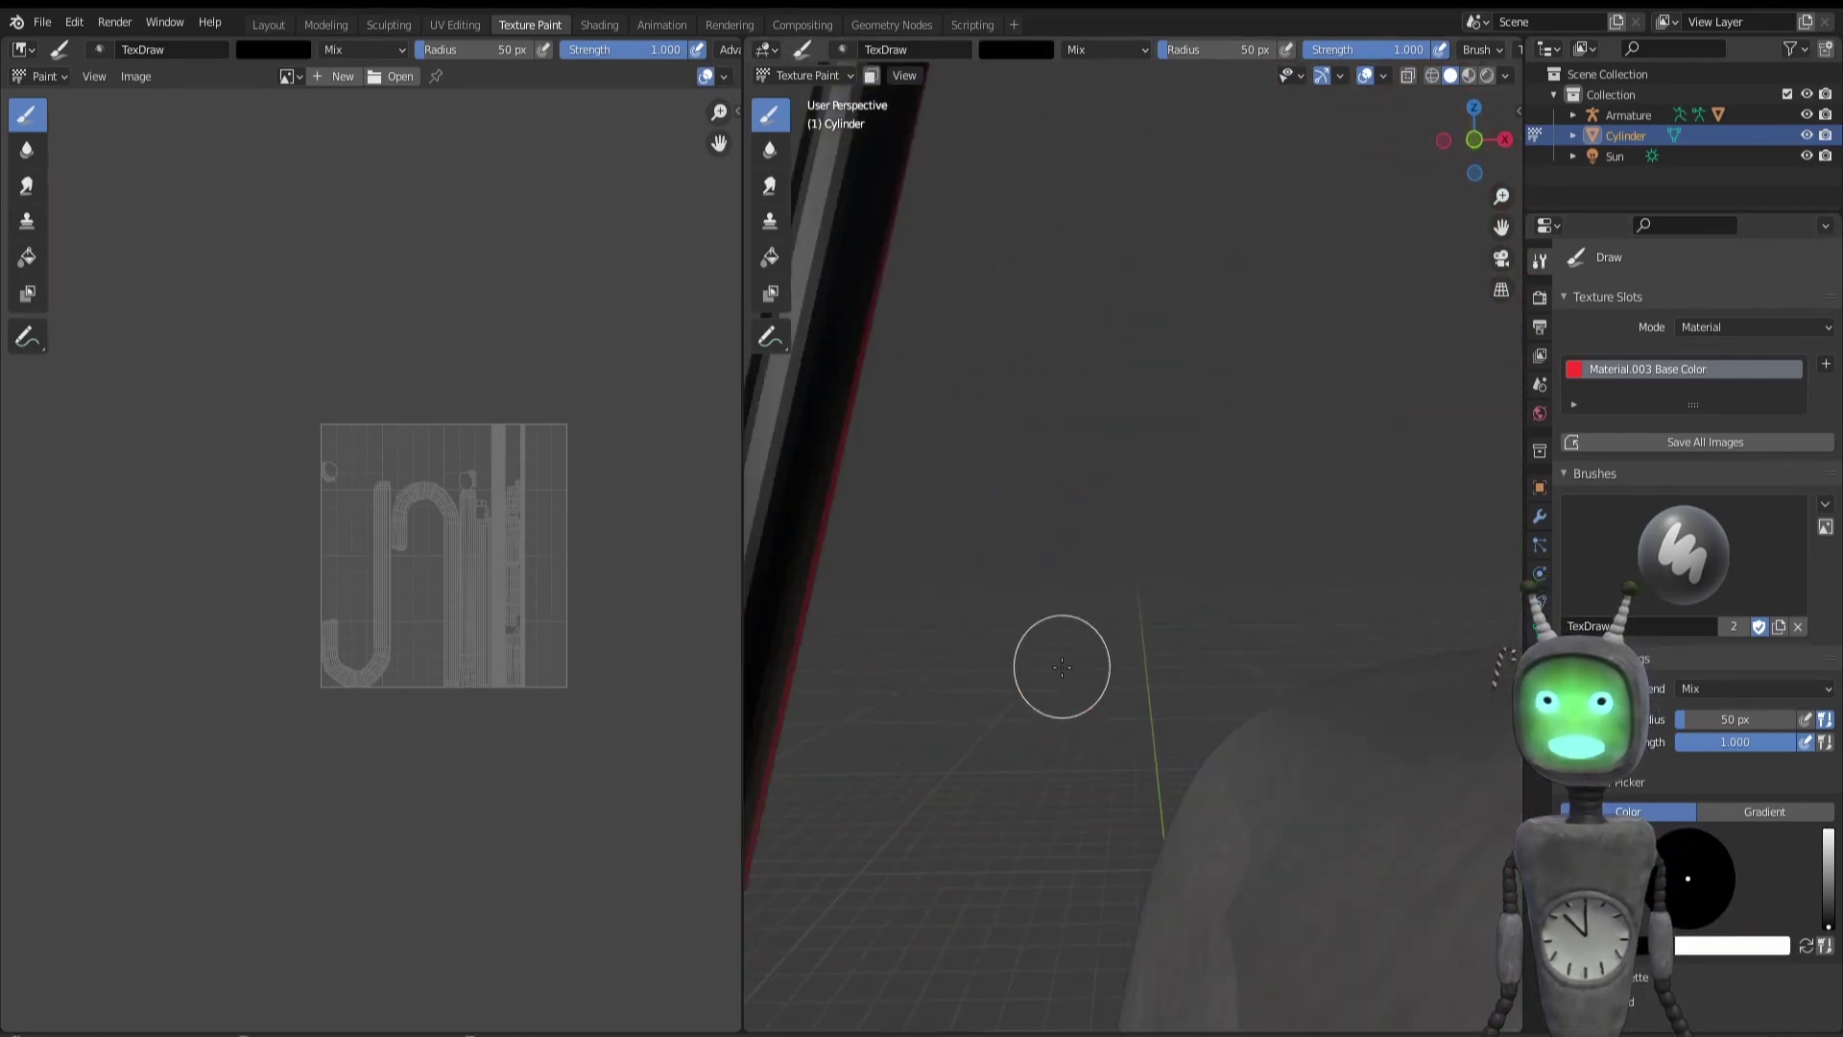
scroll(1084, 546, down, 3)
scroll(1140, 545, down, 5)
- Swap the brush back to white, paint the remaining stripes around the cane, and save the texture image
key(Tab)
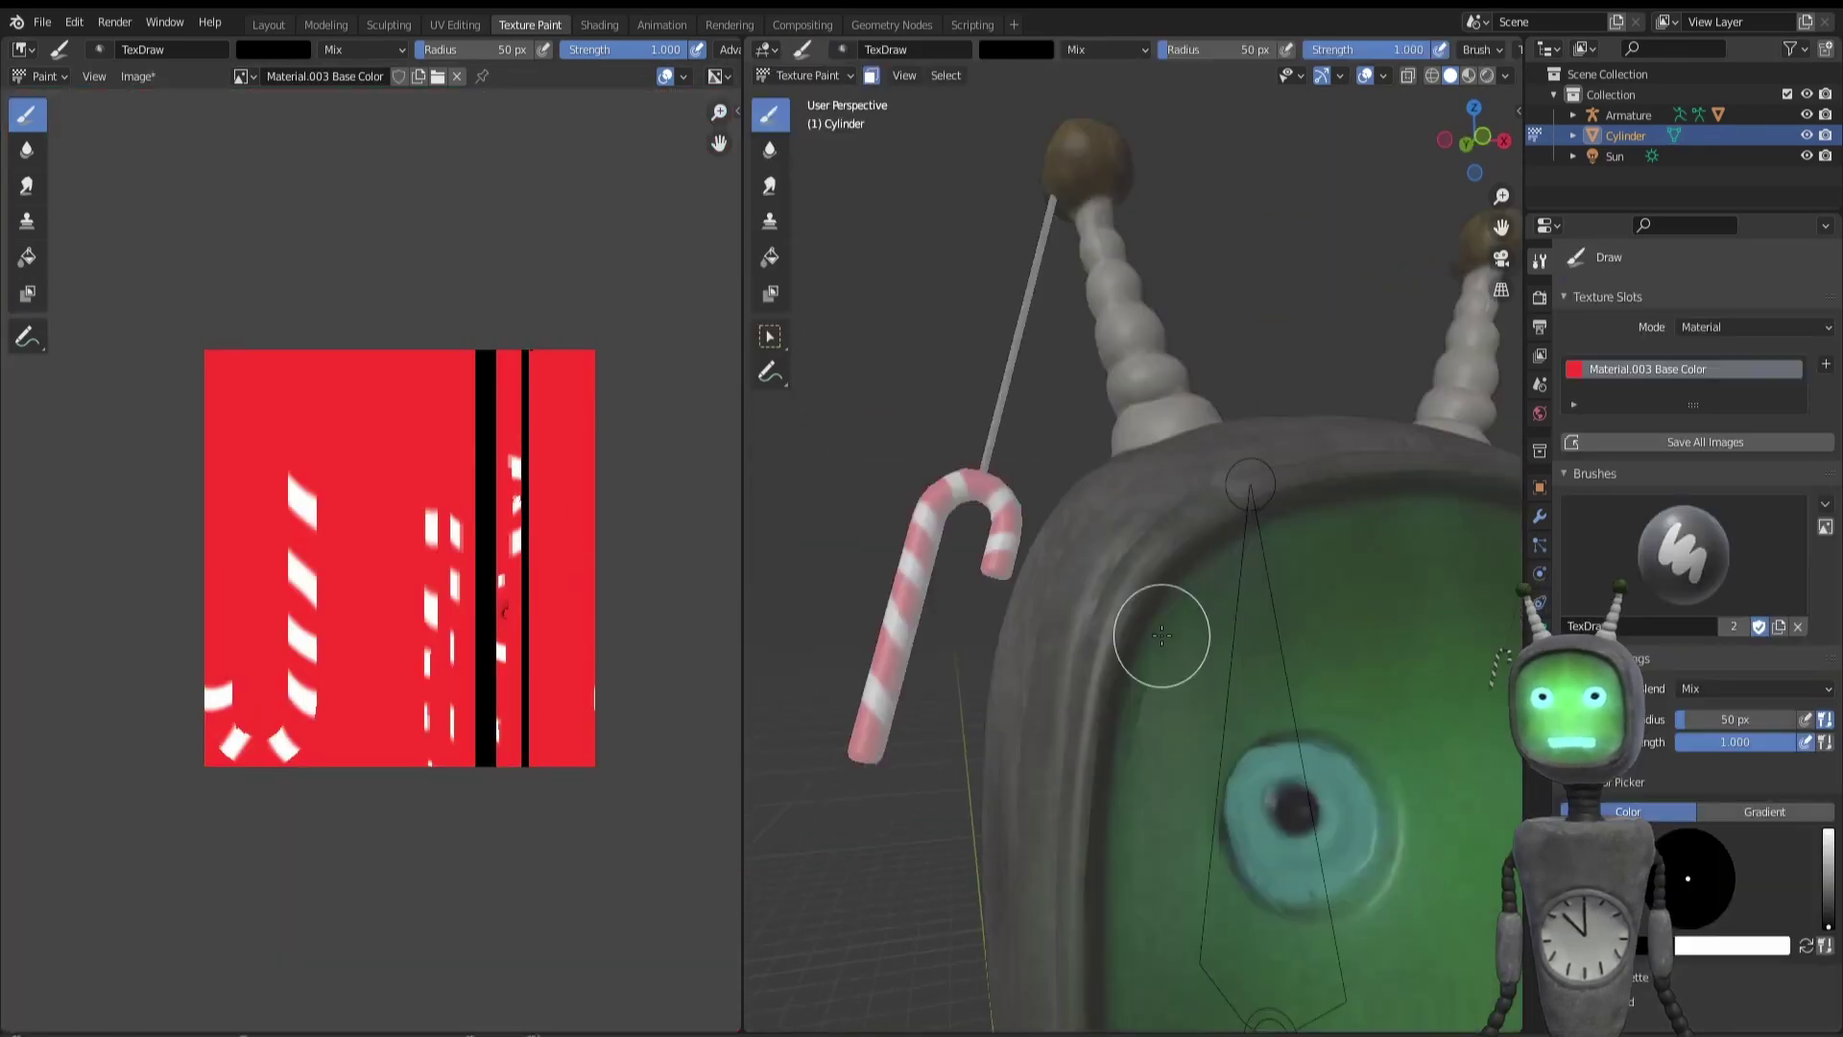
click(1804, 944)
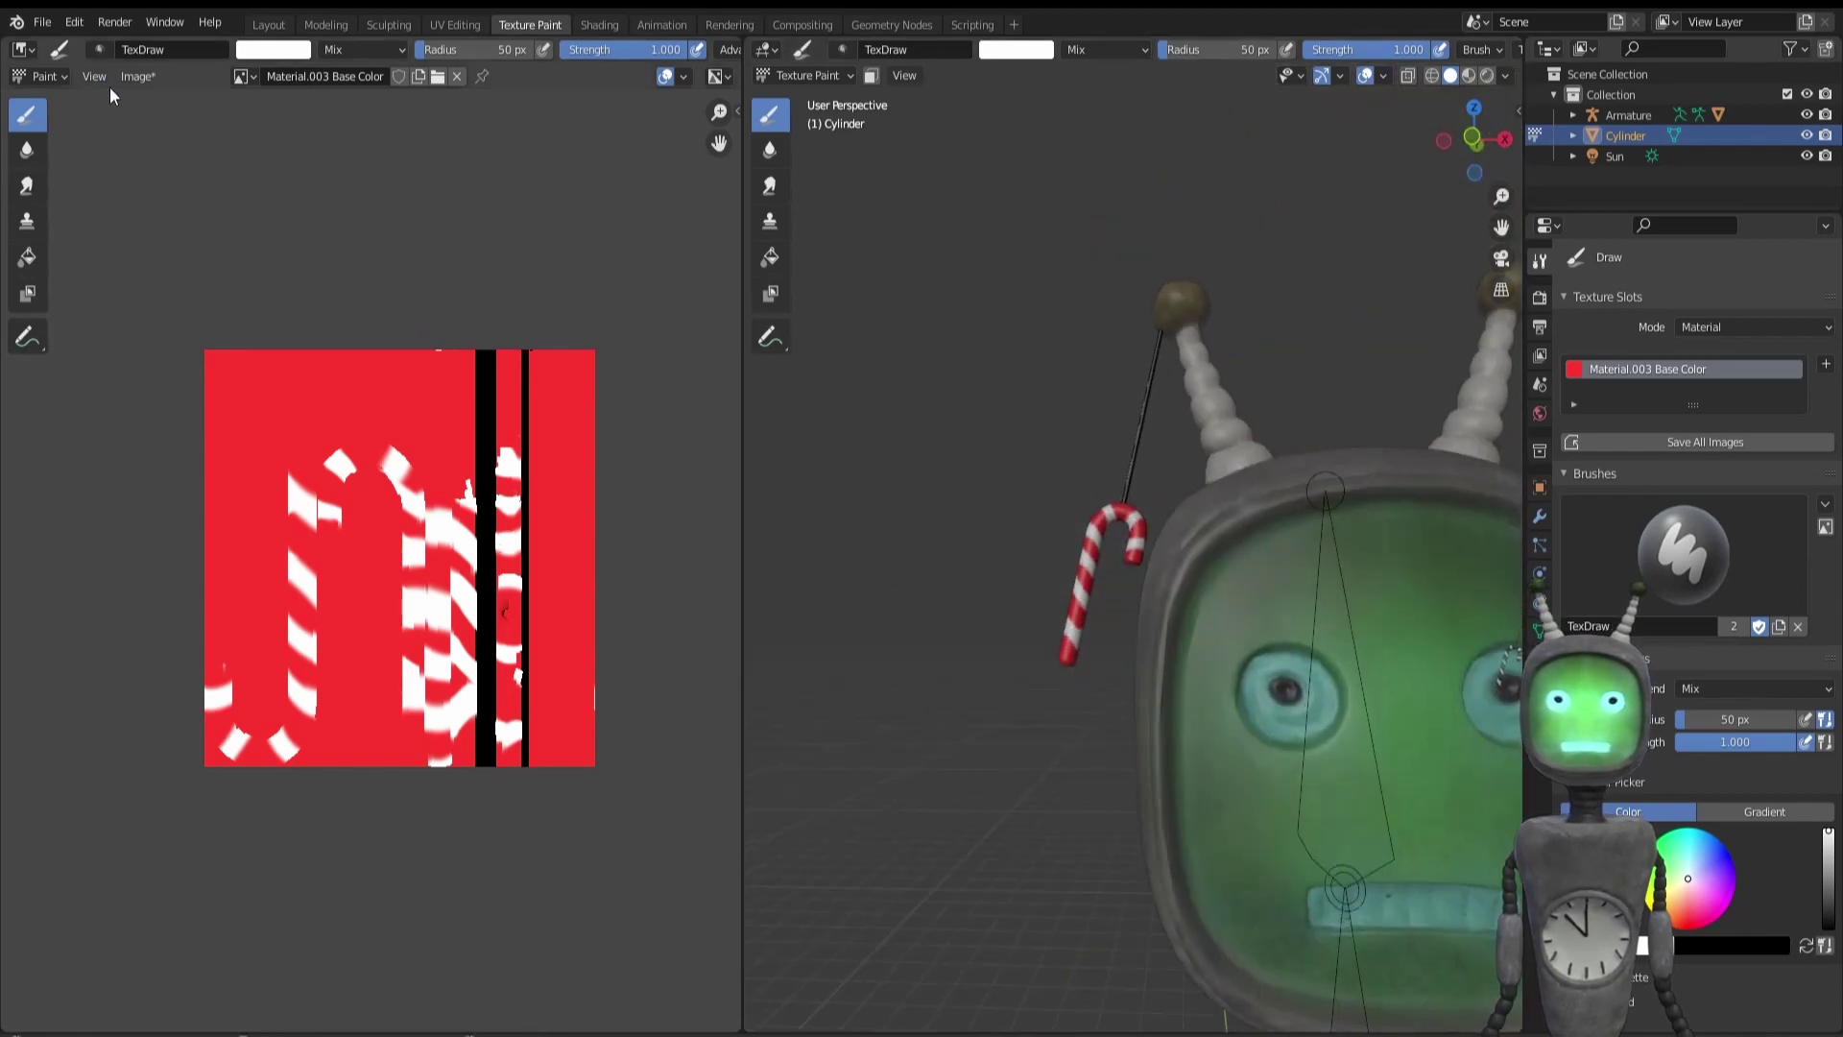
click(137, 77)
click(180, 242)
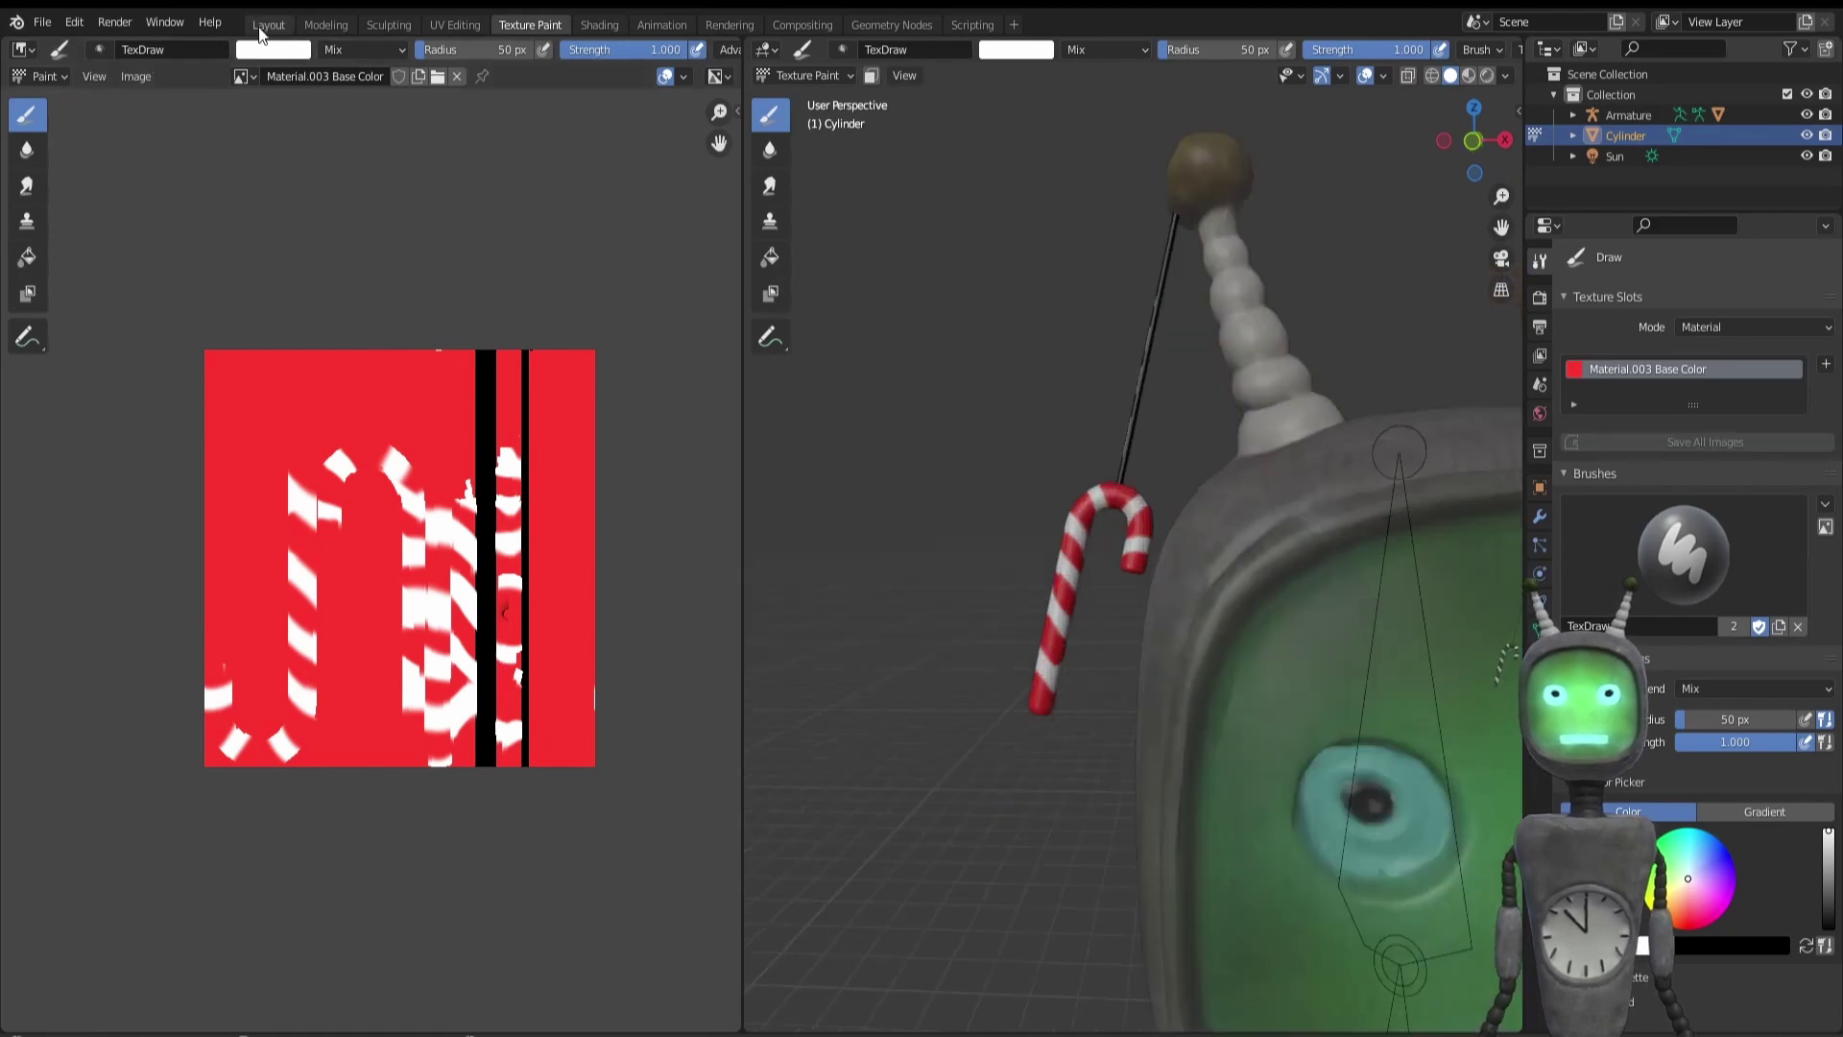
- Return to the Layout workspace, select the avatar's armature and enter Edit Mode on it
click(262, 27)
shift+middle_drag(831, 649, 850, 557)
click(907, 309)
scroll(862, 355, up, 2)
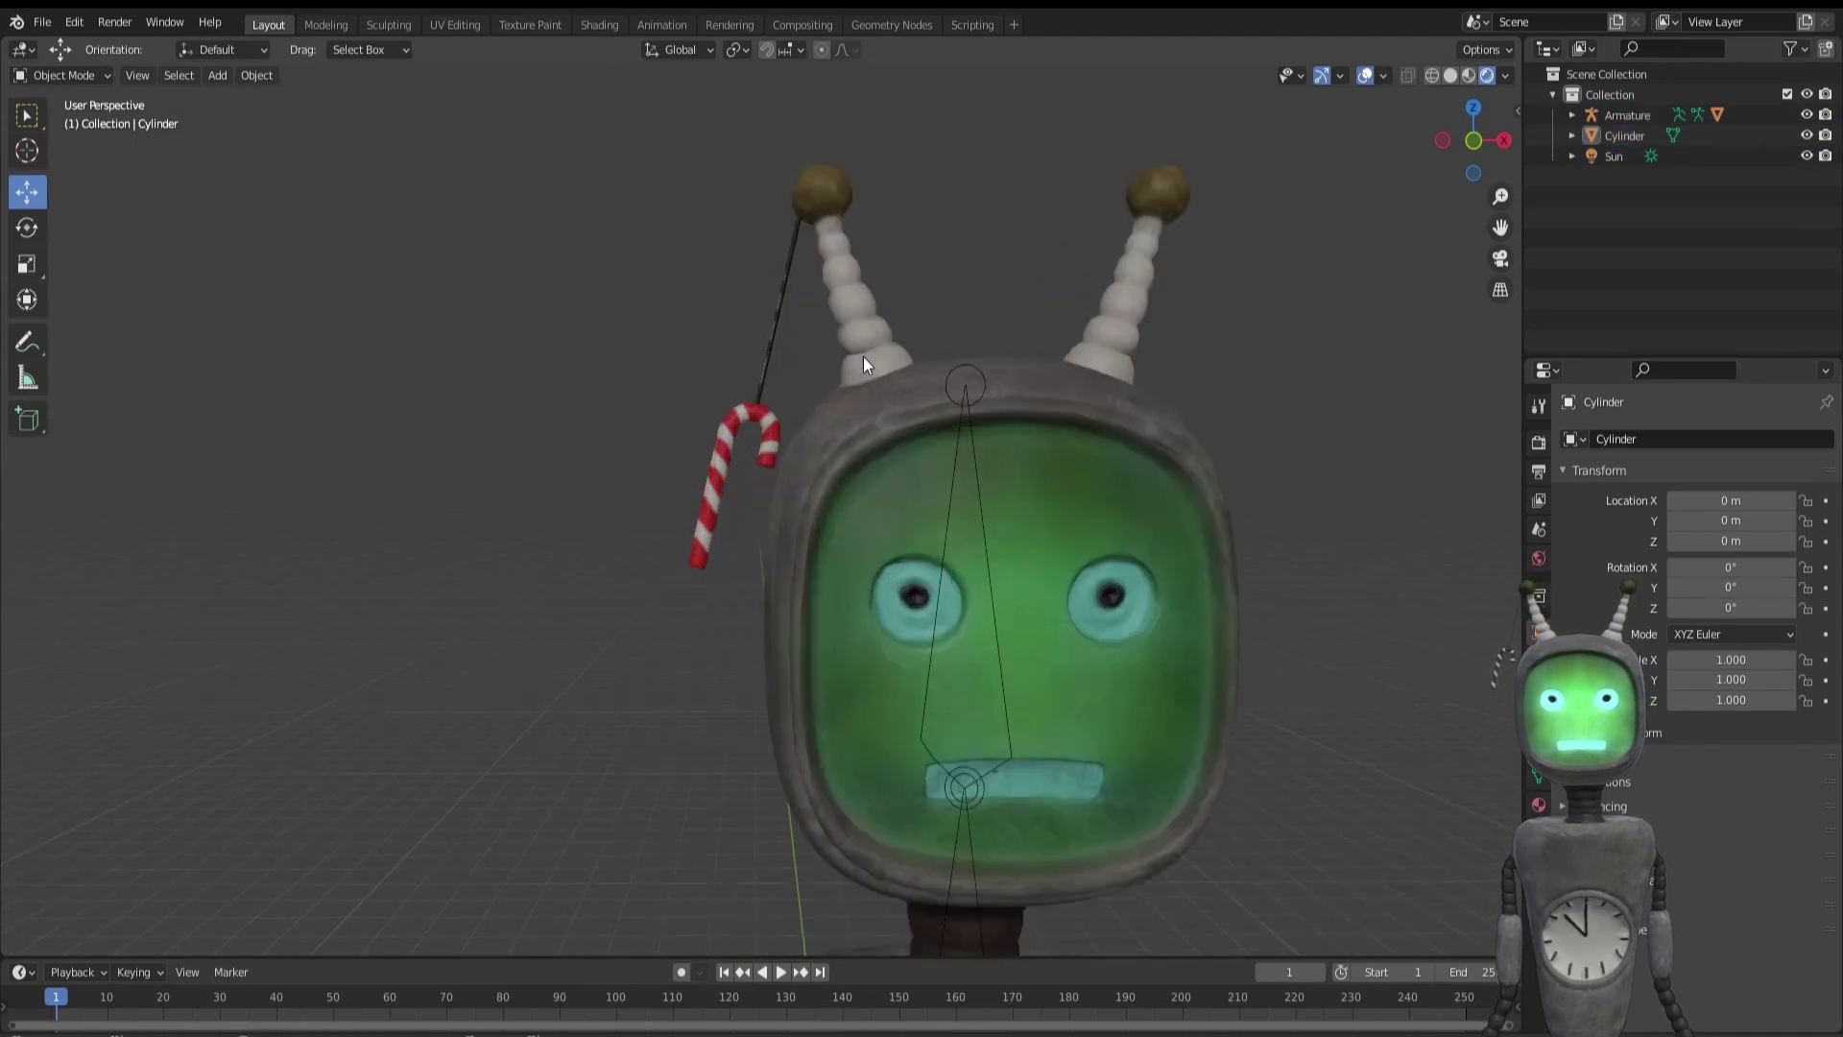
click(848, 327)
click(950, 477)
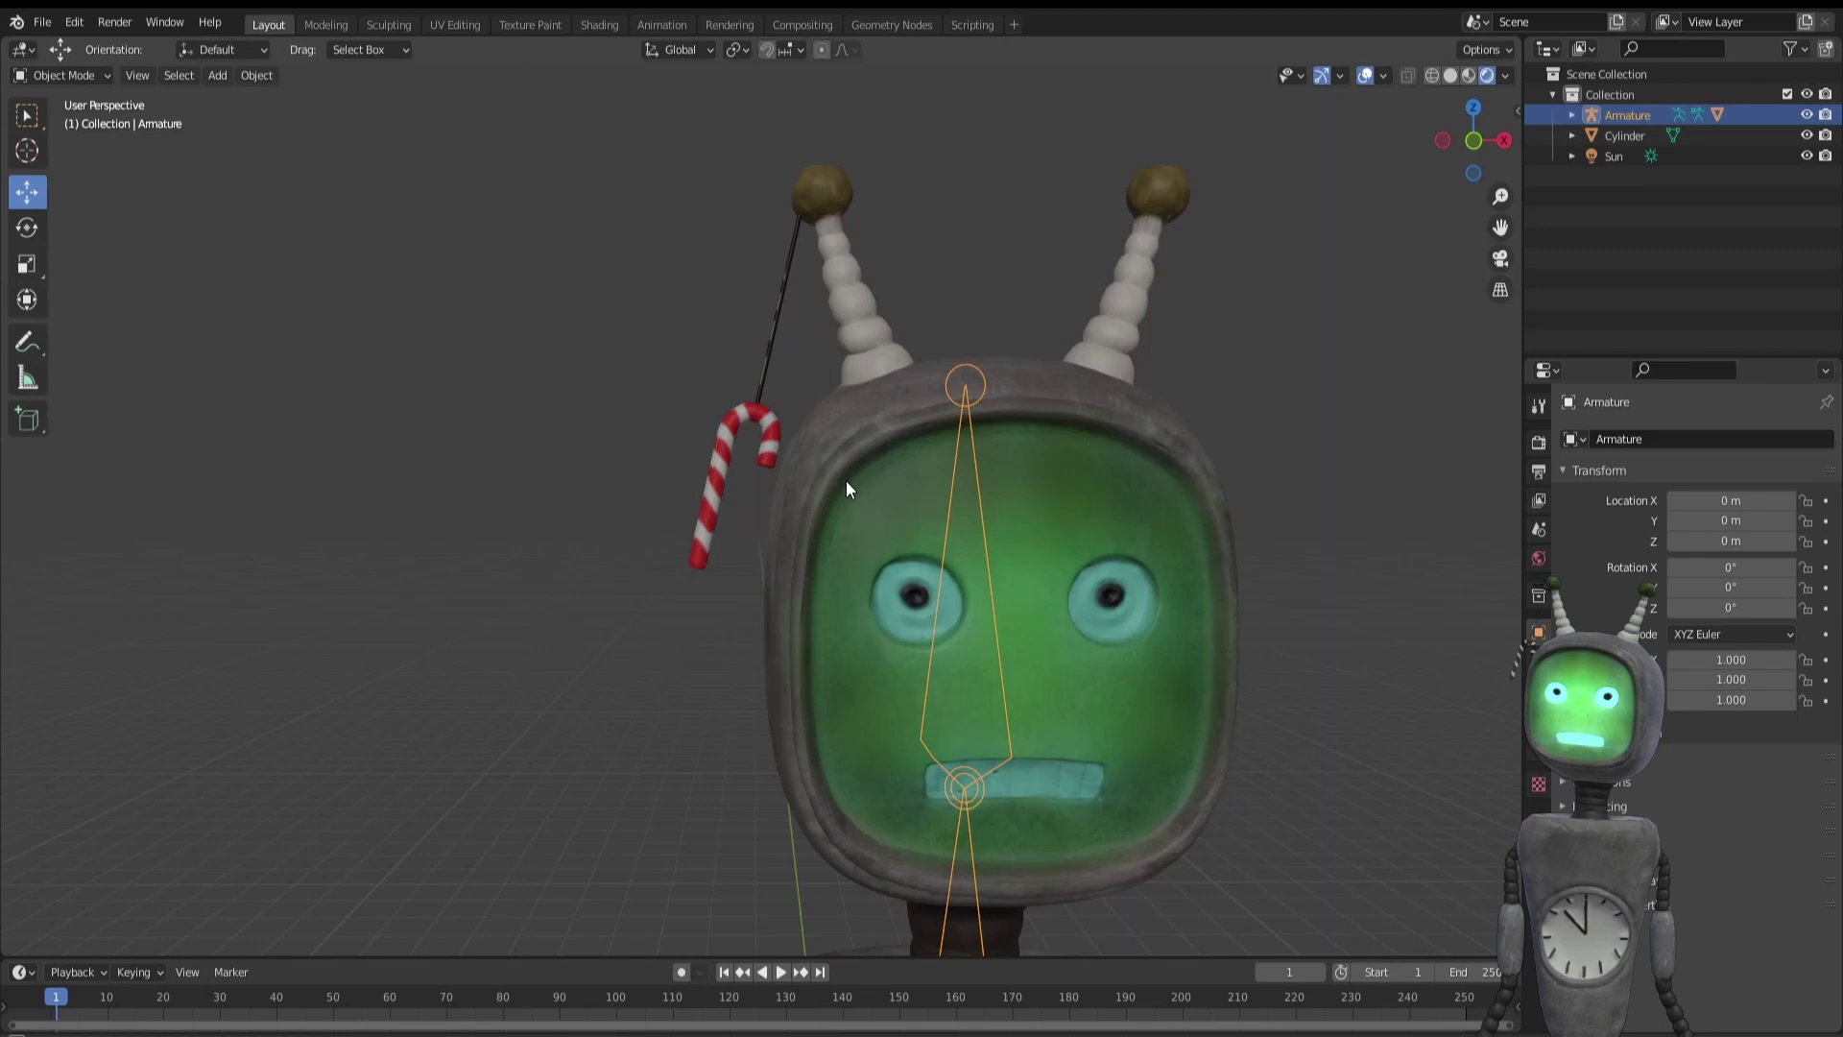
middle_drag(844, 479, 837, 480)
key(Tab)
- Extrude two bones from the head bone's tip, one to the antenna's base and one up along the antenna
click(958, 379)
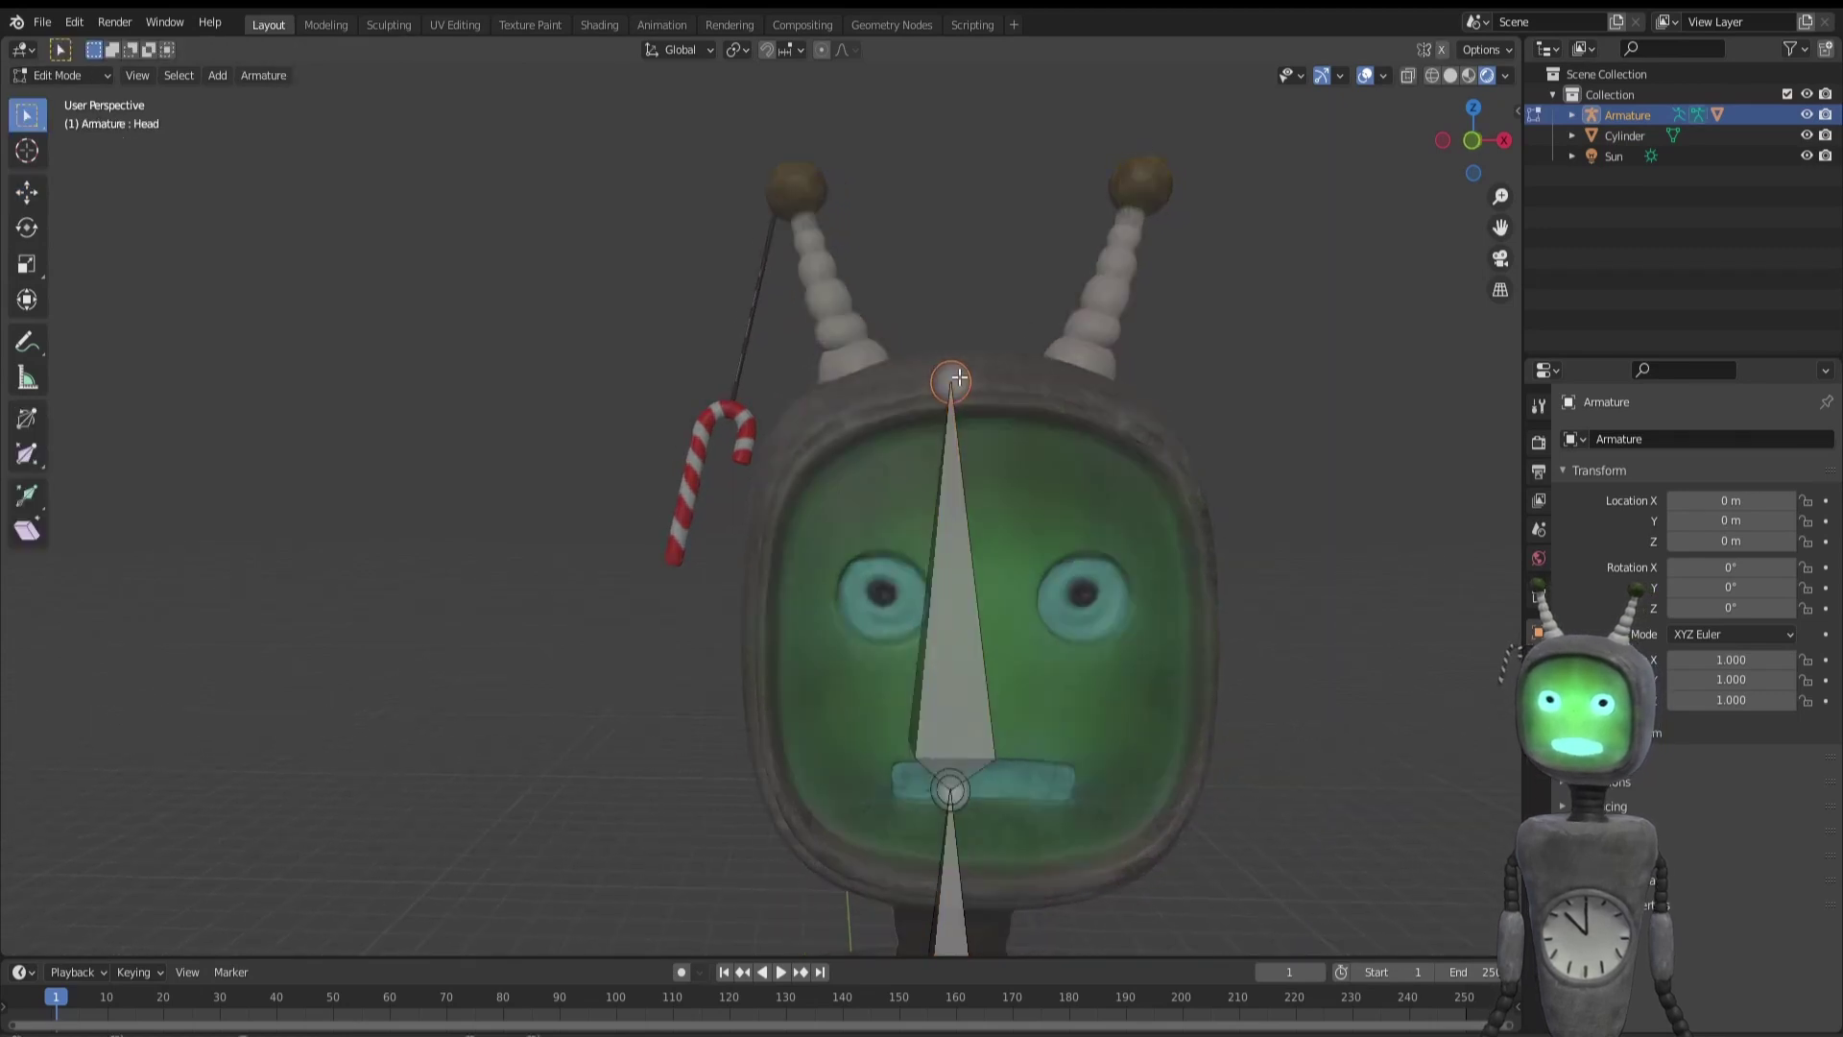
key(e)
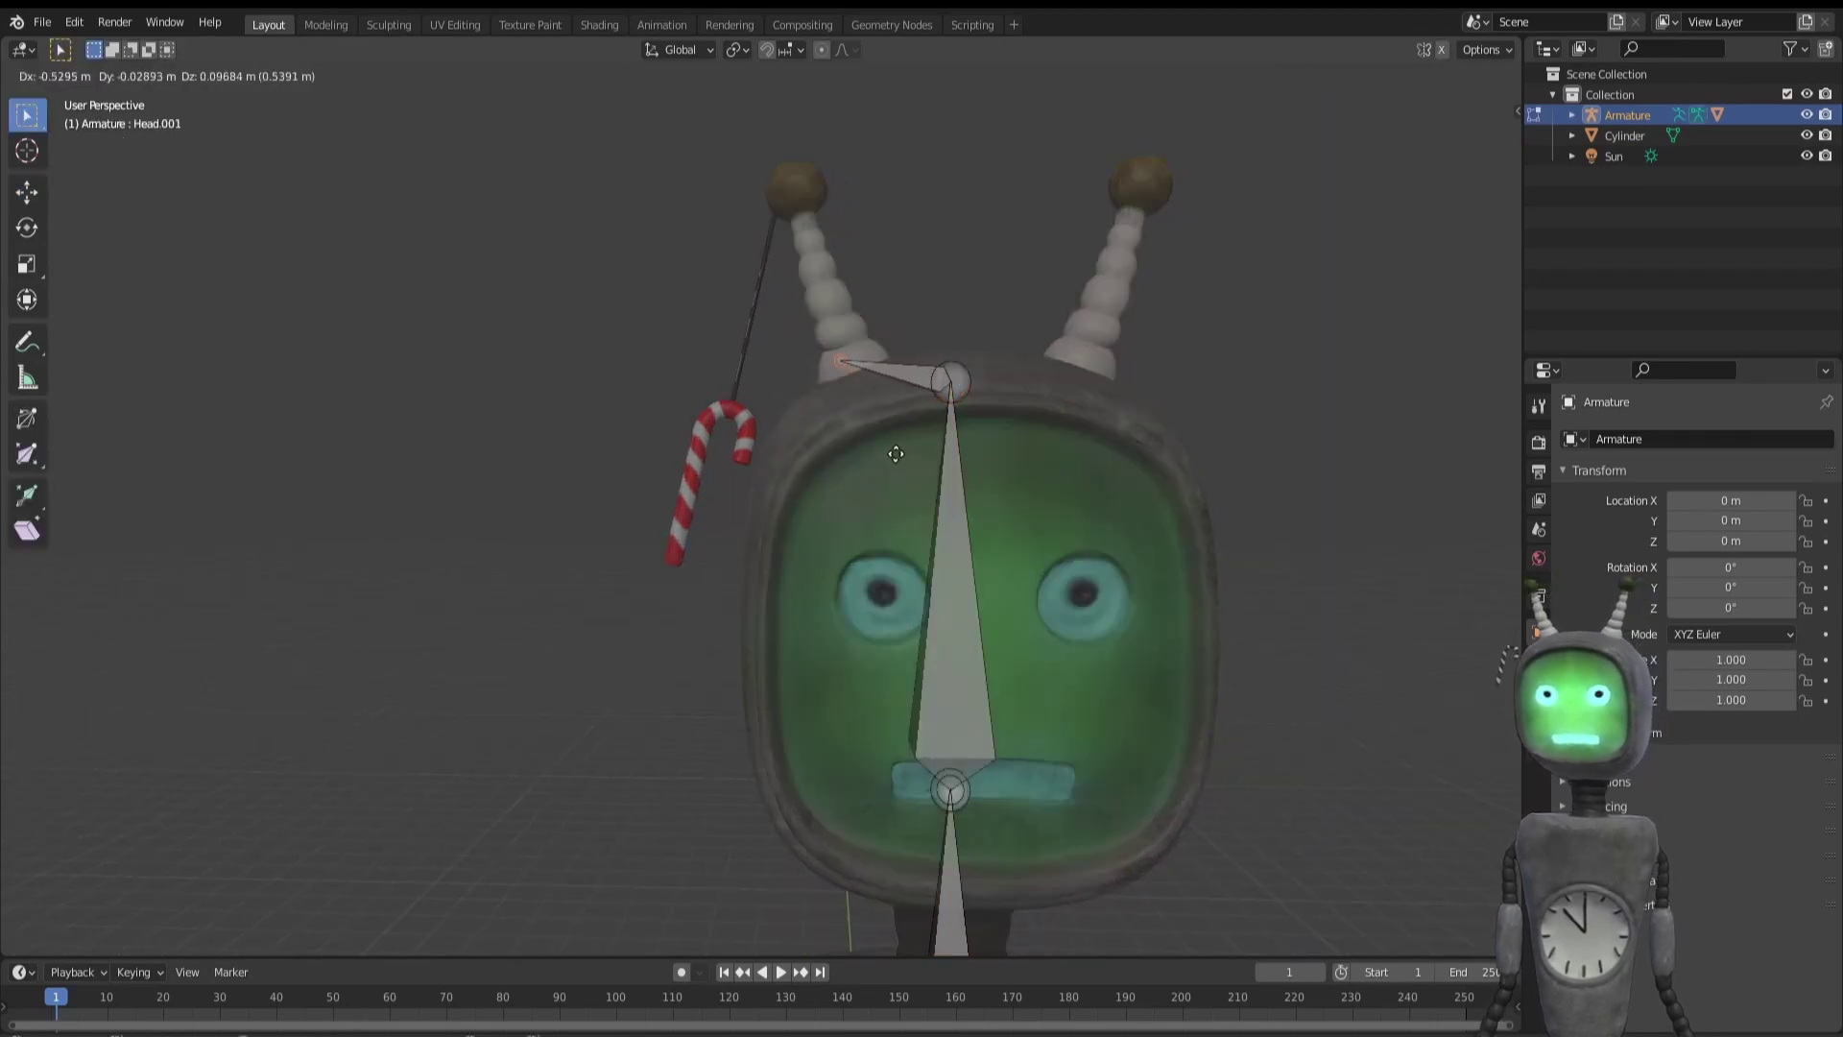
key(KP_1)
click(921, 477)
key(e)
click(856, 292)
middle_drag(857, 292, 1075, 498)
- Align the antenna bone with the antenna in depth and width, placing its tip in the antenna ball
click(1070, 261)
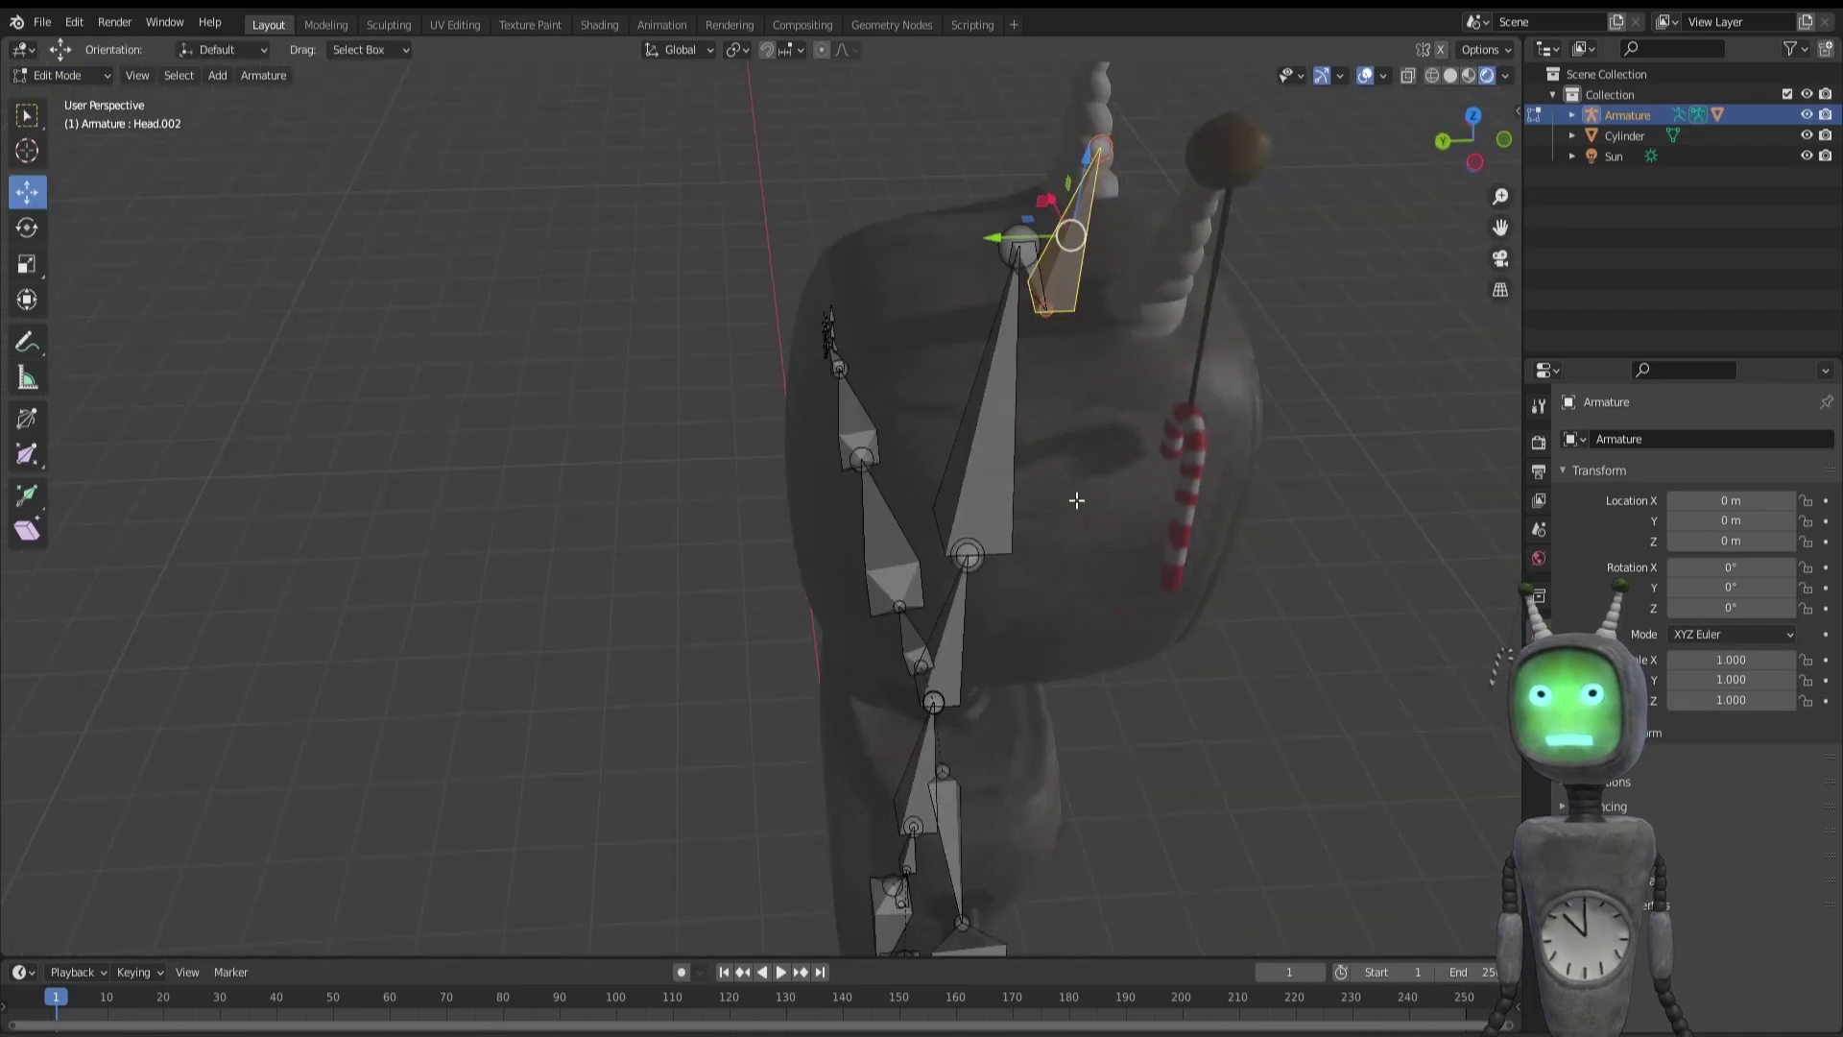
drag(970, 282, 1065, 282)
key(KP_1)
drag(917, 290, 922, 290)
click(810, 193)
drag(810, 193, 800, 204)
scroll(786, 284, up, 1)
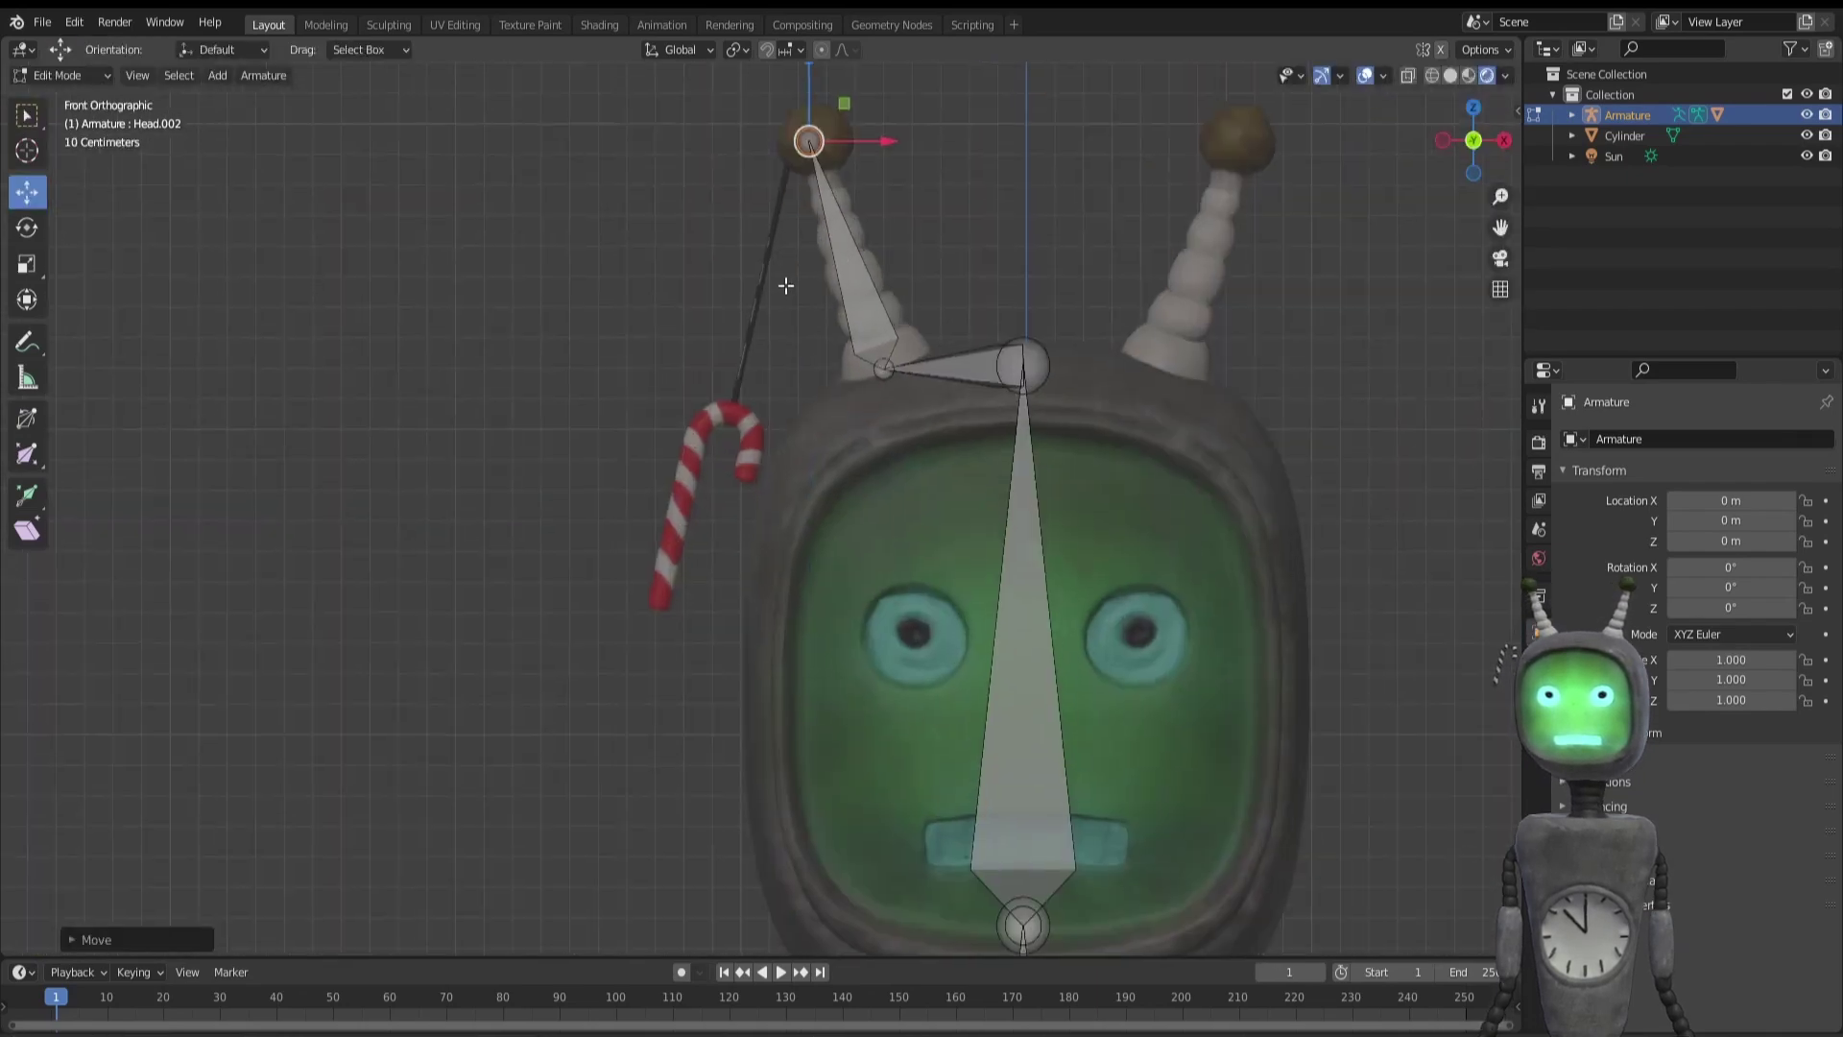
- Extrude a bone chain from the antenna bone's tip, with three bones along the string and one down the cane
shift+middle_drag(786, 284, 839, 322)
key(e)
click(852, 246)
key(e)
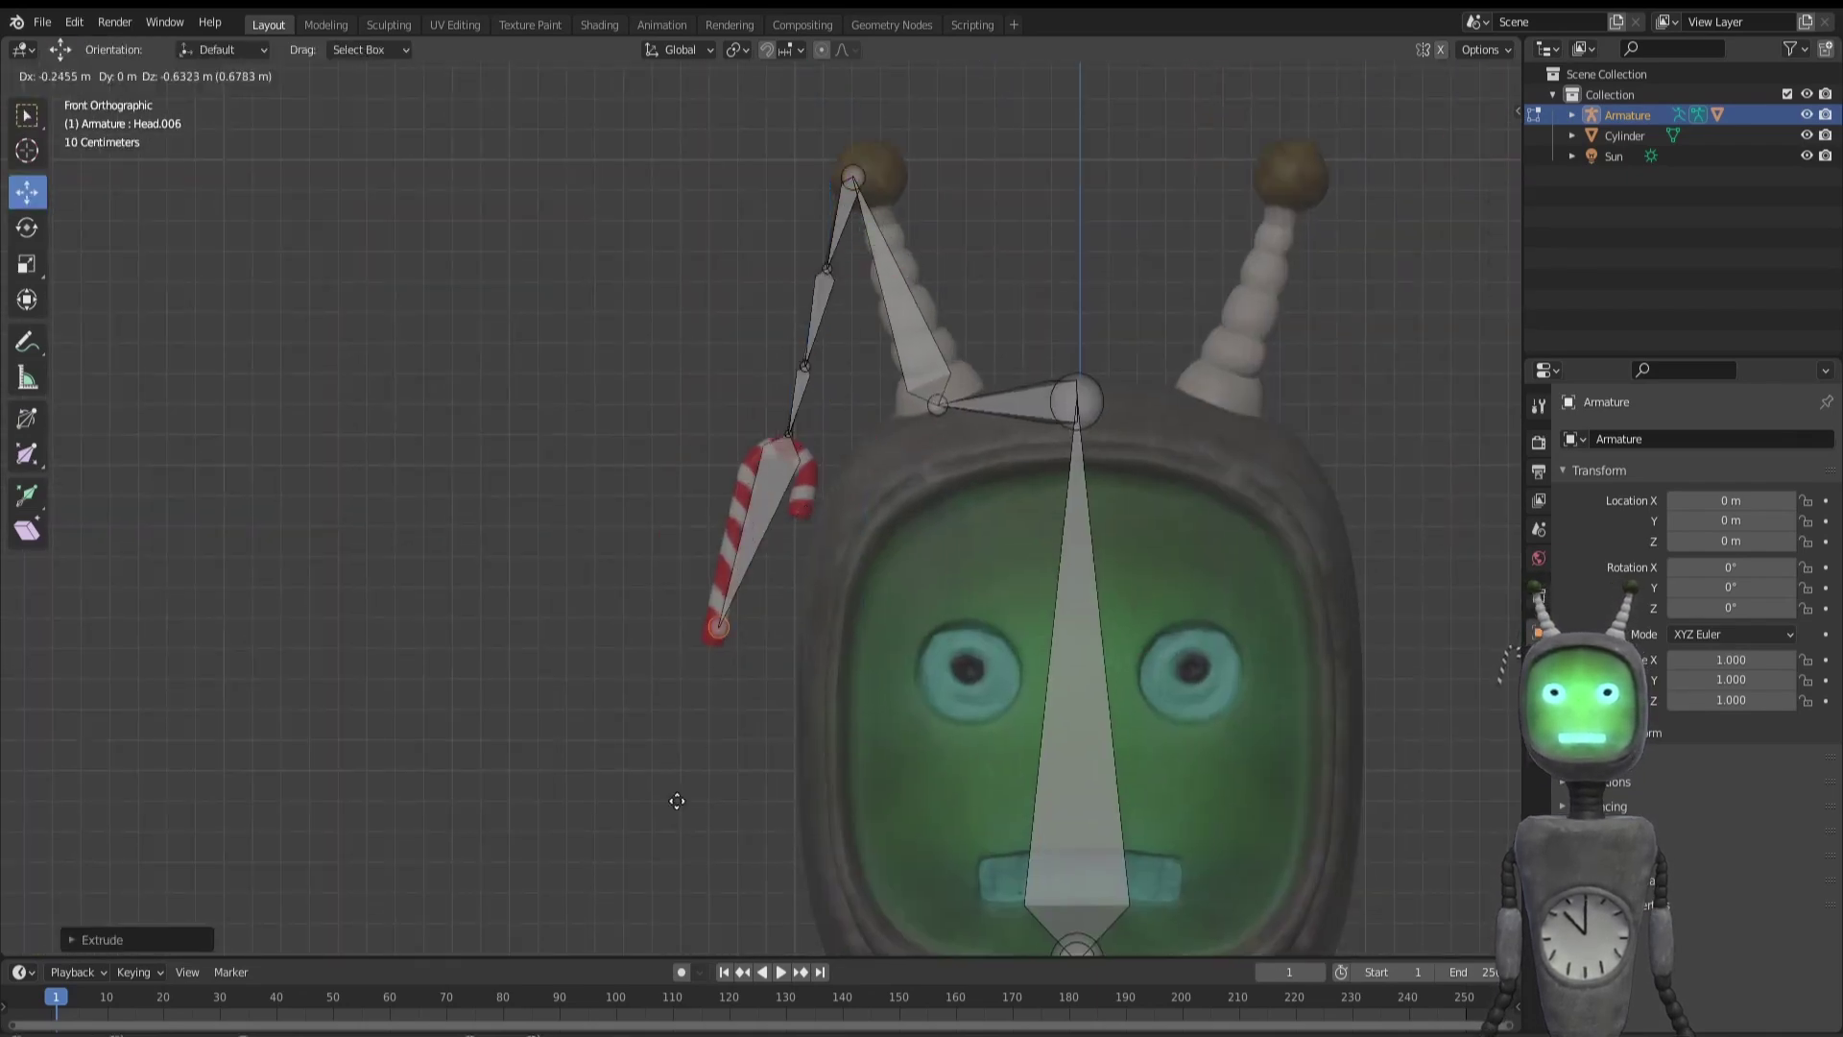
click(727, 603)
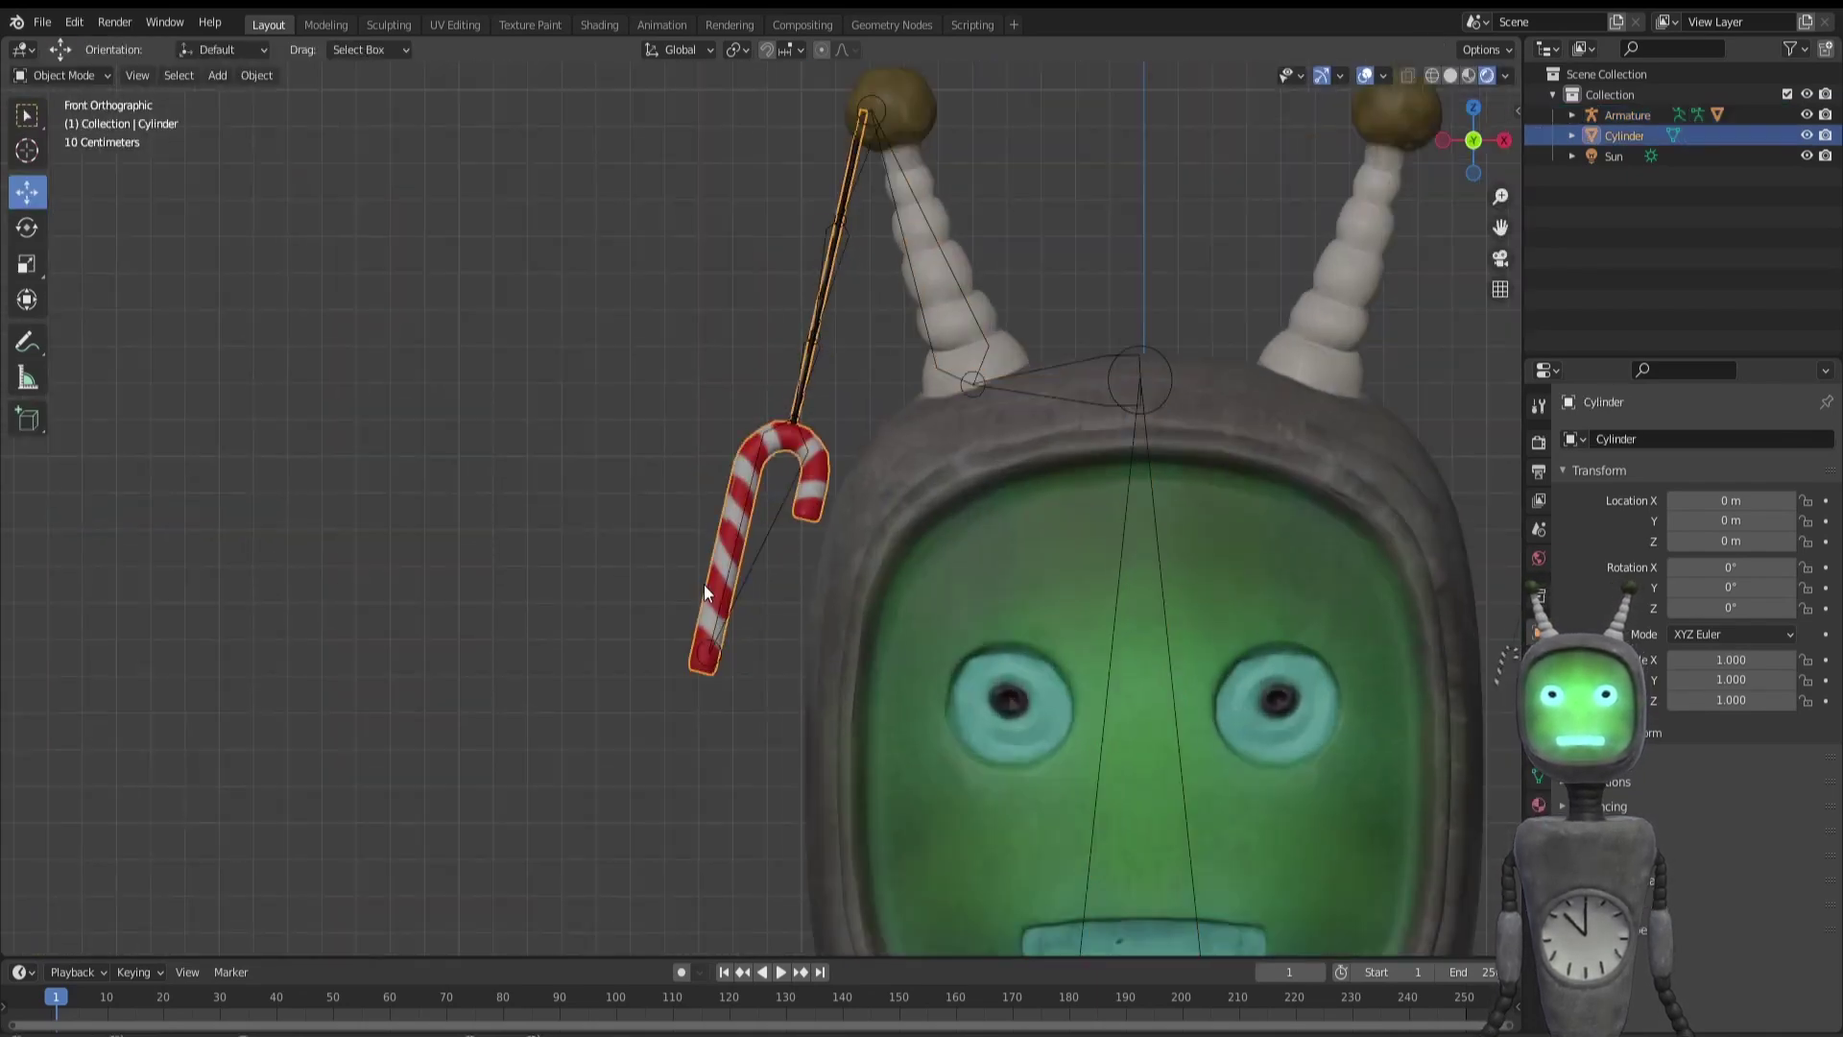
- Parent the string-and-cane mesh to the armature with Armature Deform
shift+click(766, 527)
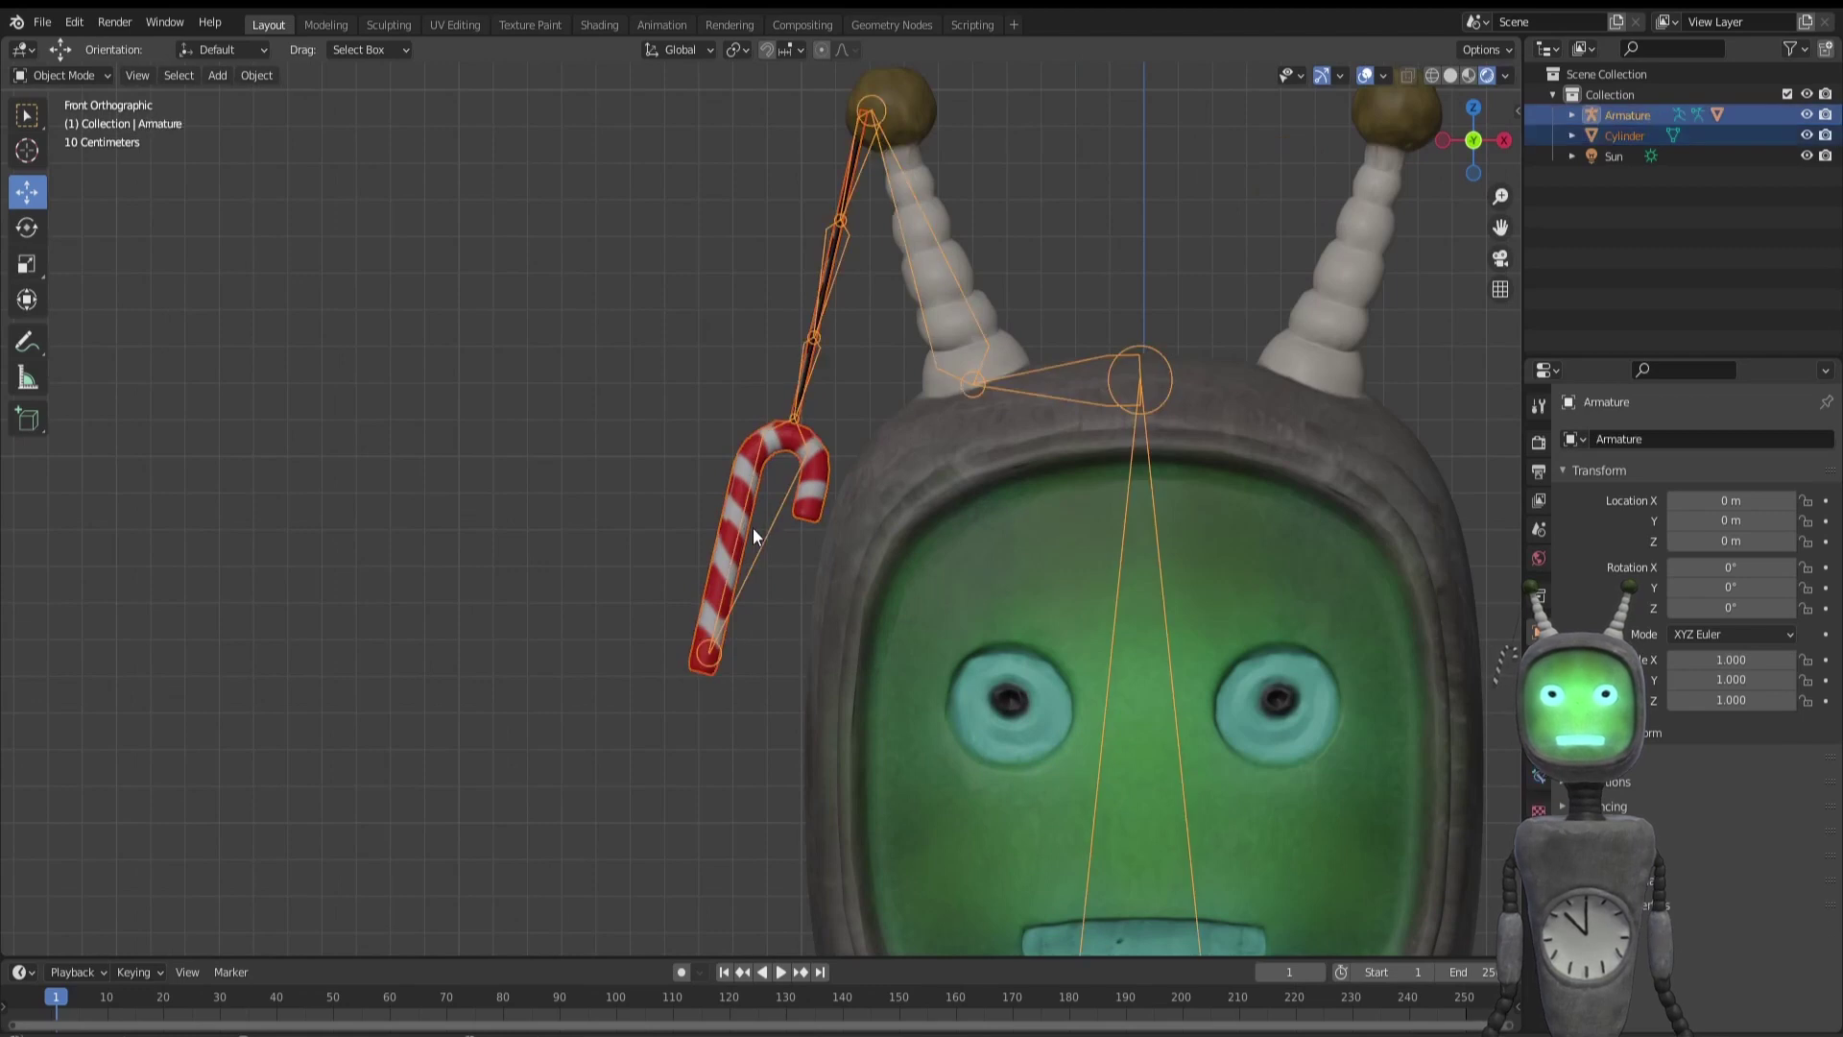
key(ctrl+p)
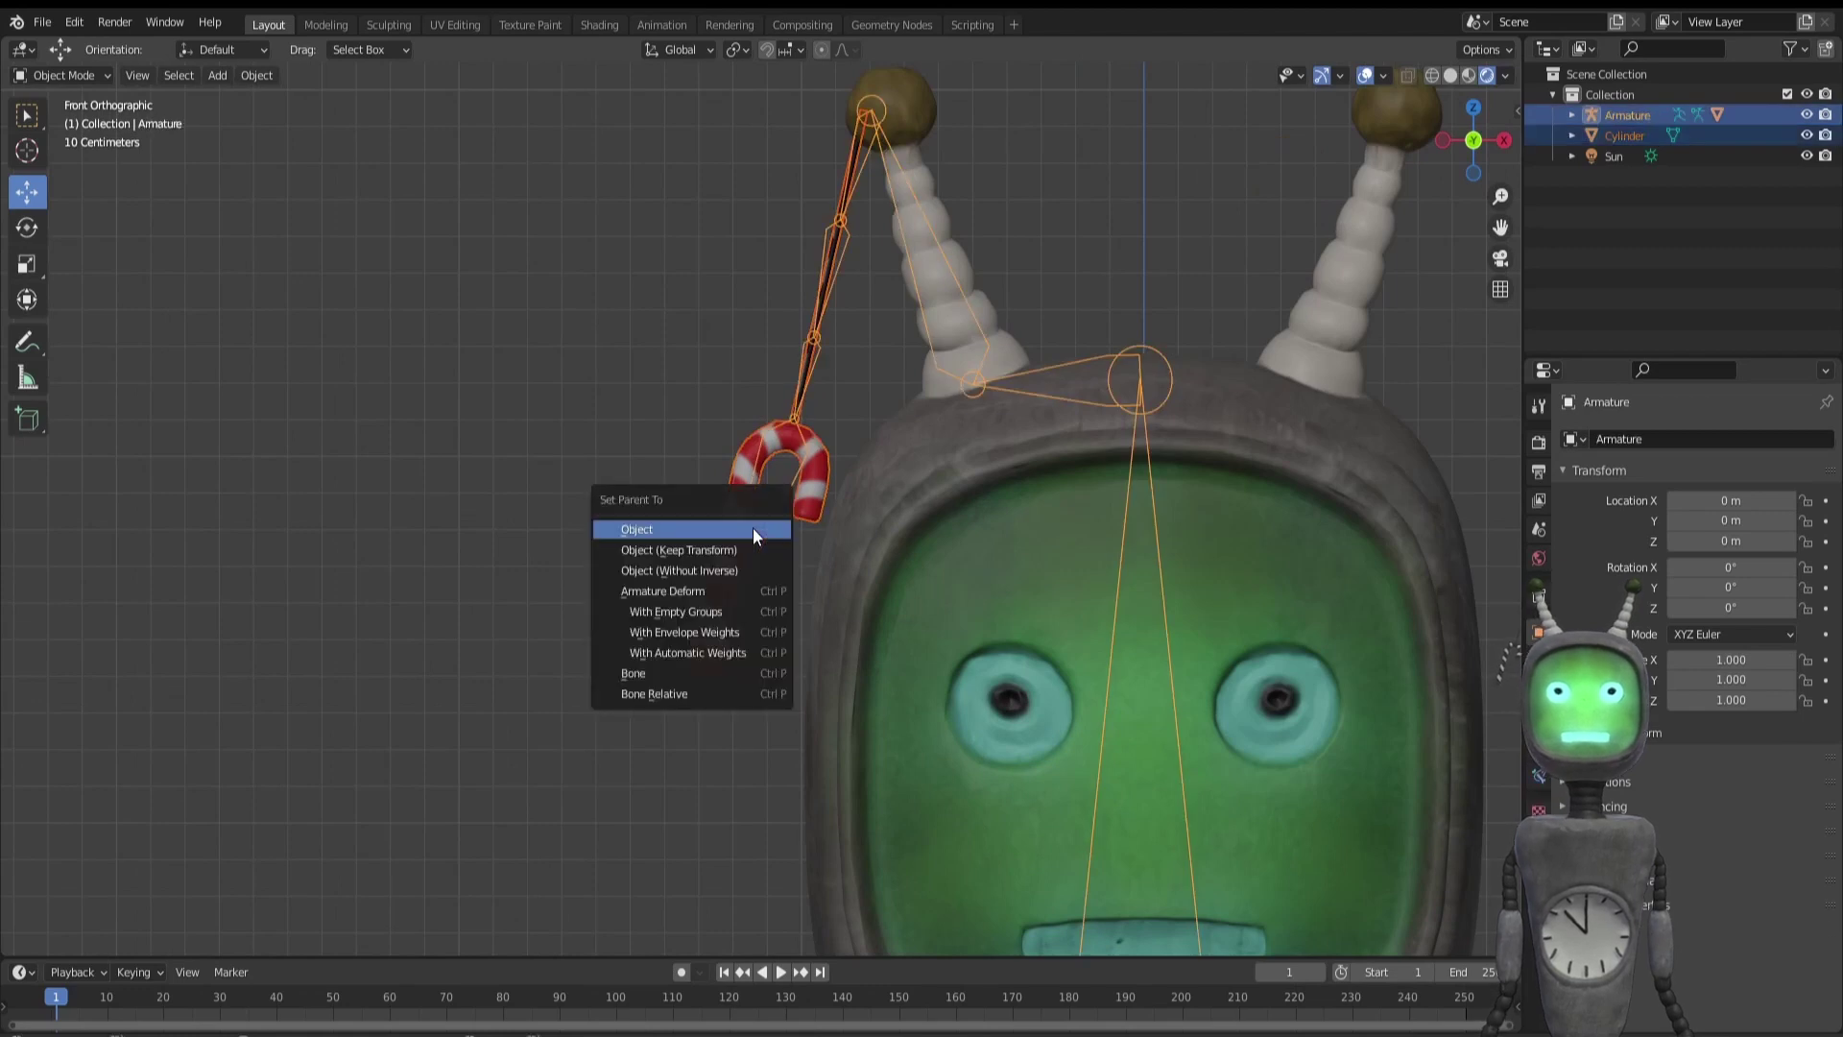
click(695, 592)
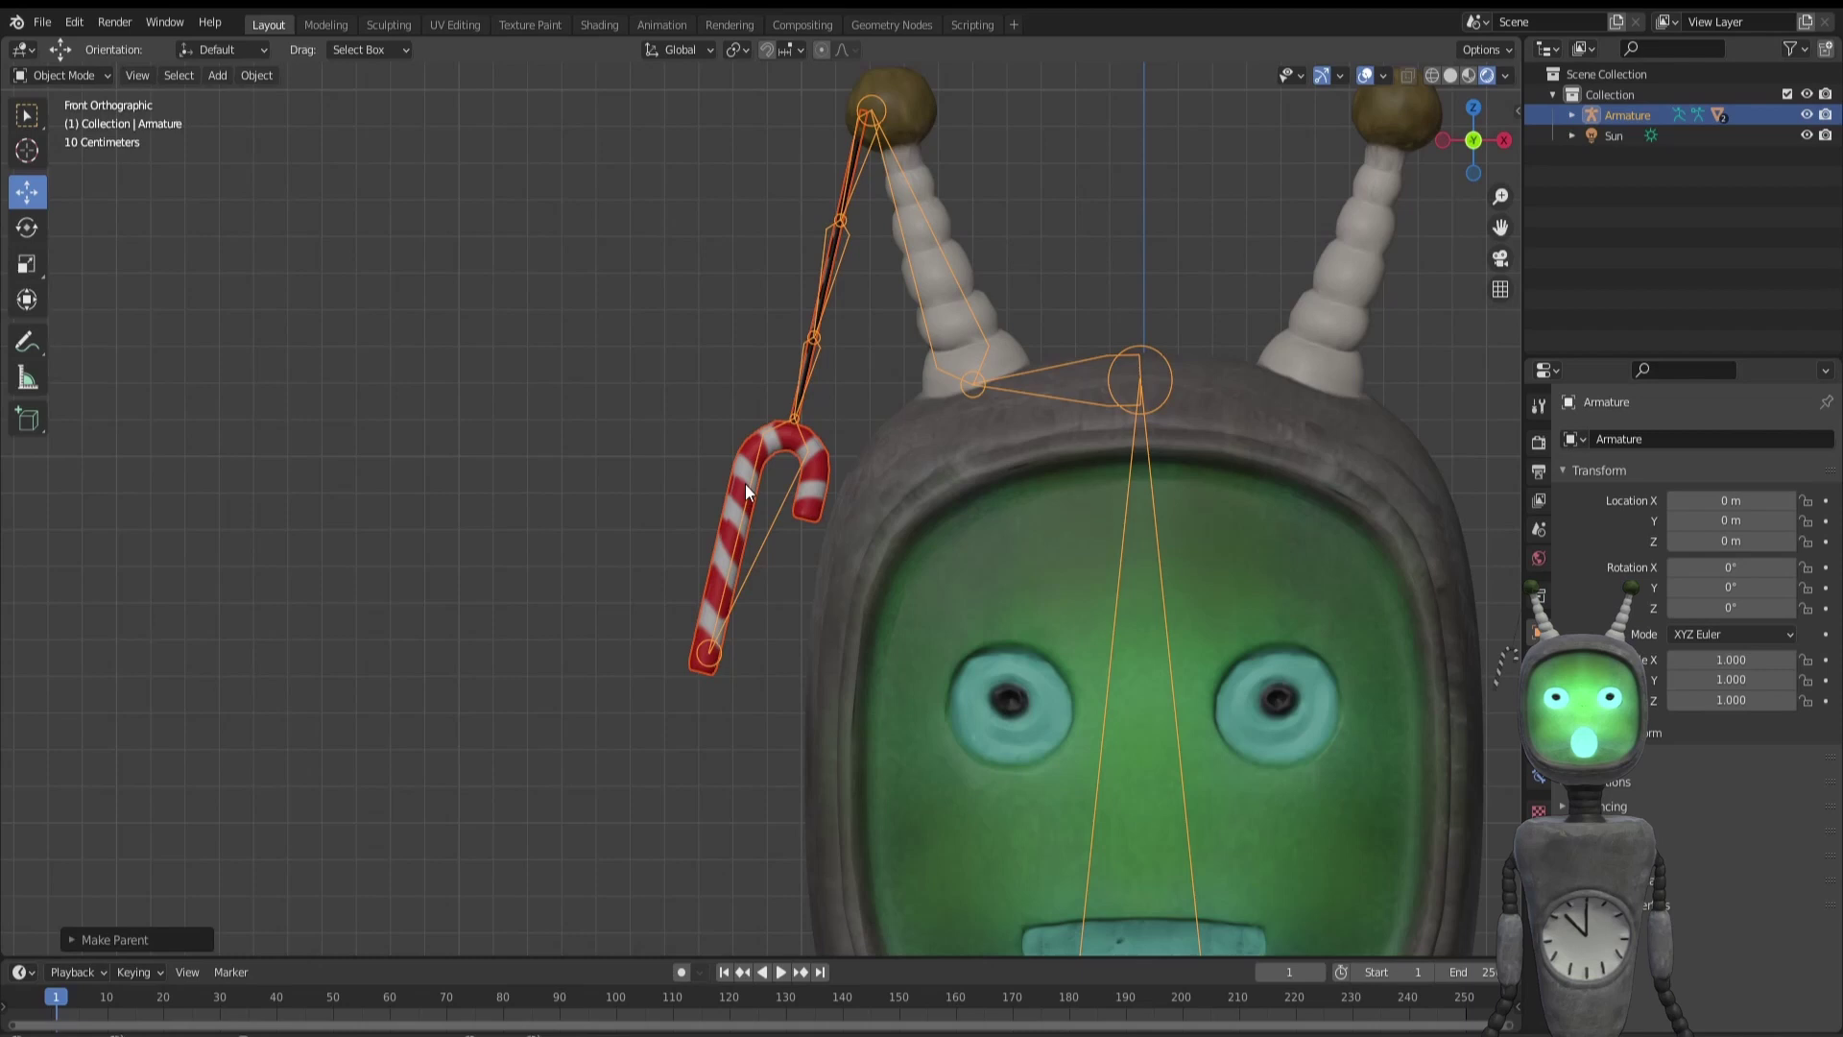
- Select the armature together with the string-and-cane mesh as the active object and enter Weight Paint mode
click(817, 471)
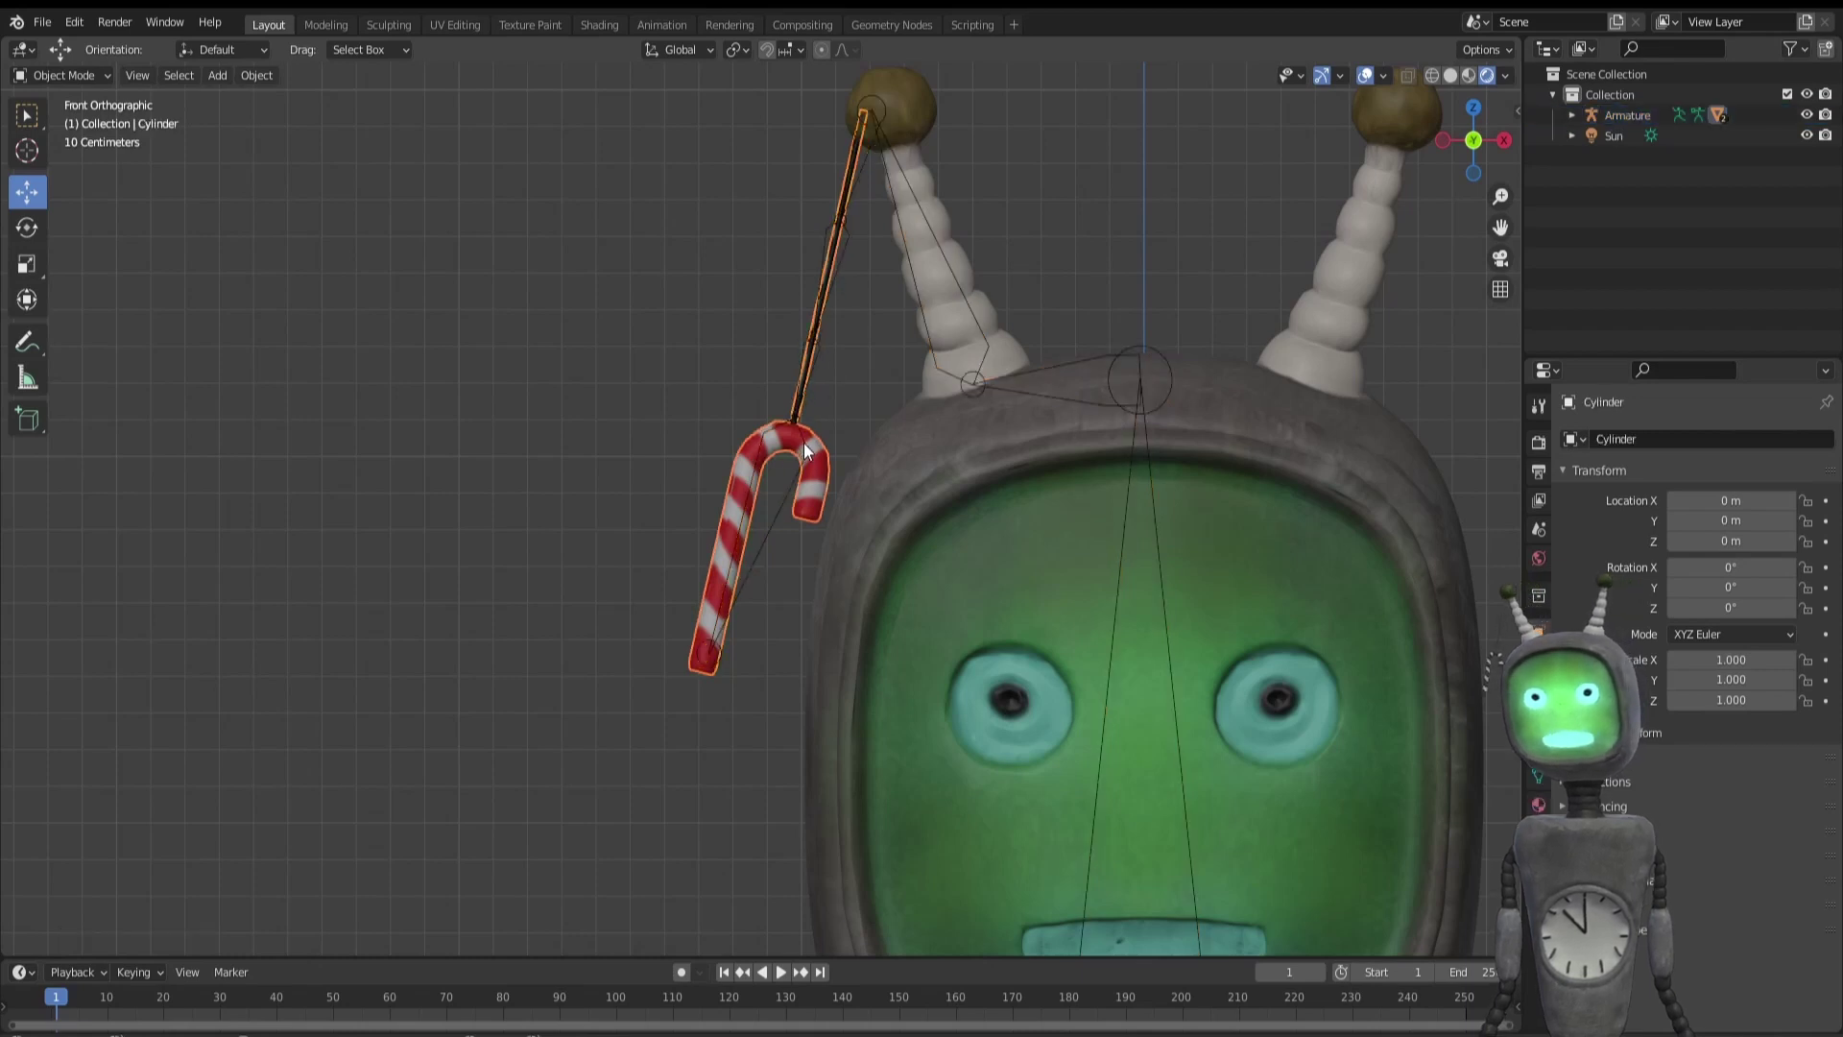
click(805, 448)
click(808, 496)
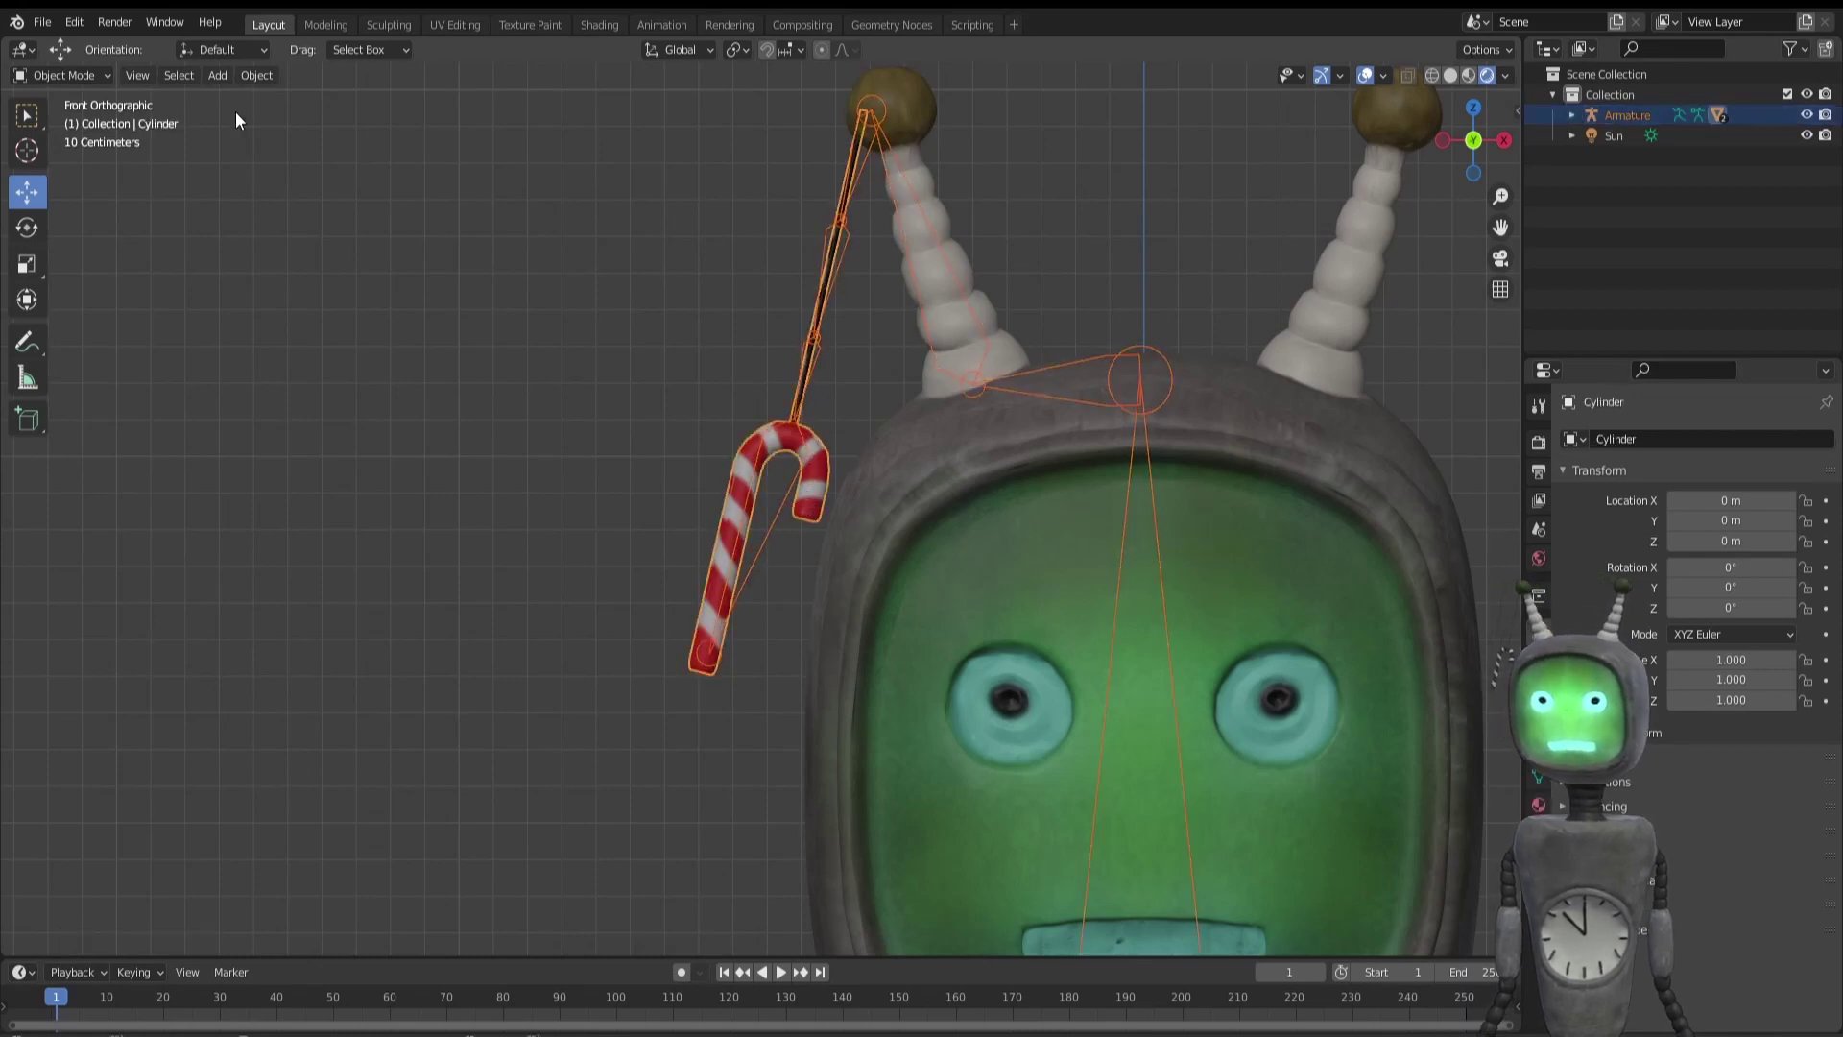
click(79, 72)
click(71, 188)
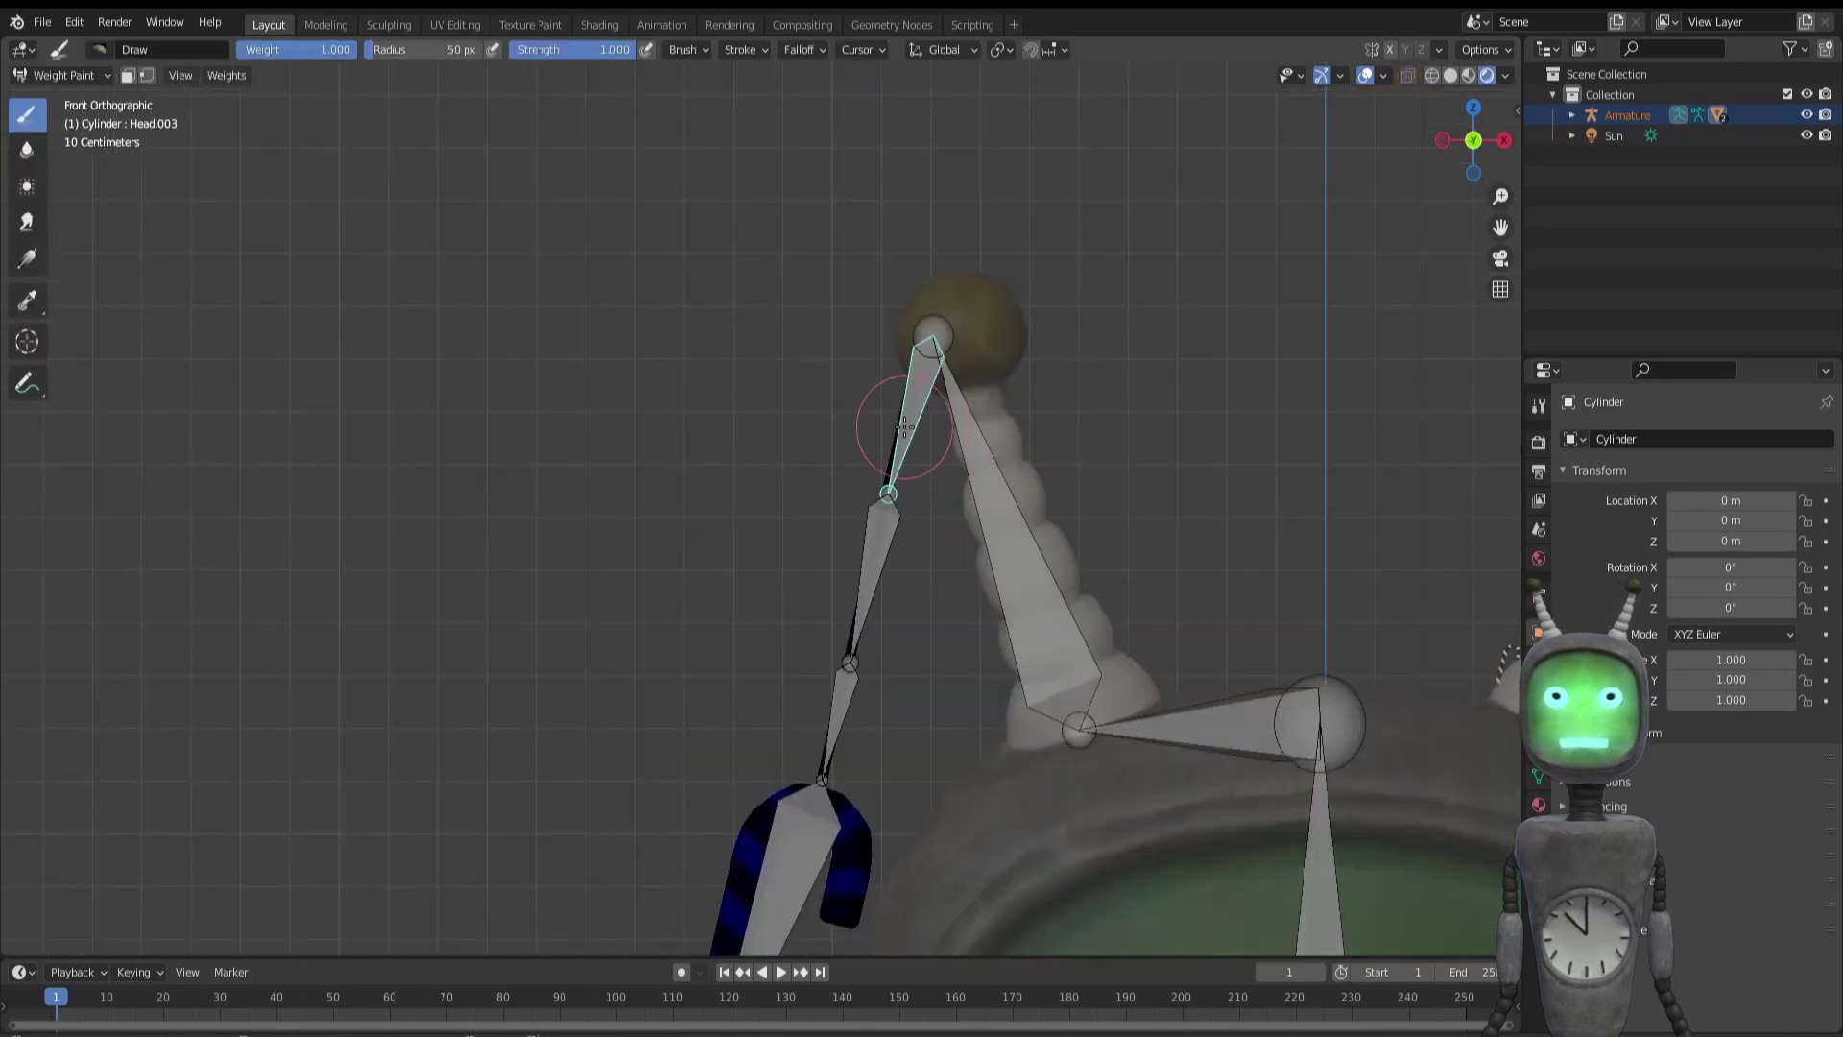
- Weight-paint the upper string sections from all sides for the first two string bones, and test-rotate the second one
middle_drag(845, 595, 1128, 550)
key(alt+shift+z)
key(alt+shift+z)
middle_drag(845, 528, 1210, 445)
middle_drag(365, 547, 729, 533)
ctrl+click(741, 507)
middle_drag(480, 555, 794, 555)
key(r)
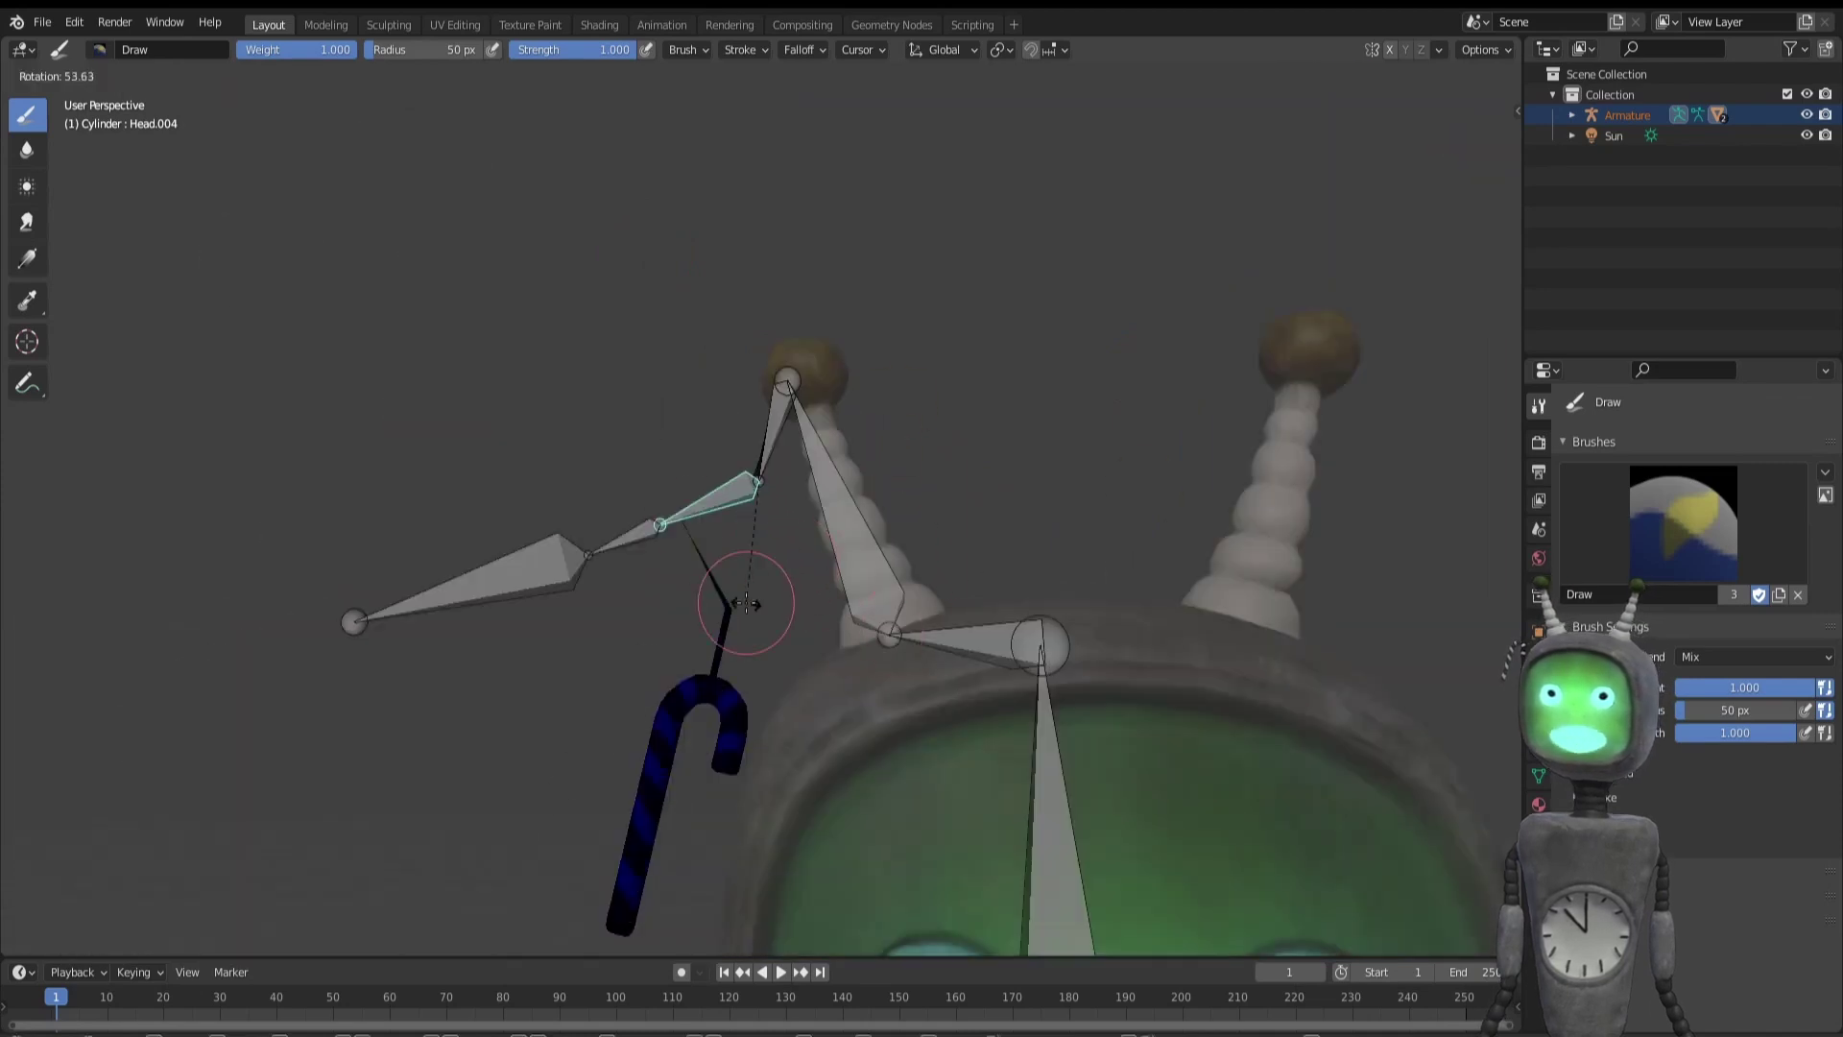
right_click(757, 597)
- Weight-paint the lower string section for its bone from several sides, test the deformation with a rotation, and undo that rotation
ctrl+click(773, 443)
scroll(649, 735, up, 2)
ctrl+click(779, 531)
middle_drag(759, 619, 912, 610)
middle_drag(624, 638, 941, 696)
key(r)
click(768, 754)
middle_drag(773, 754, 936, 749)
key(ctrl+z)
- Weight-paint the candy cane for the lowest bone (Head.006), working from the front and the back
key(KP_1)
ctrl+click(754, 605)
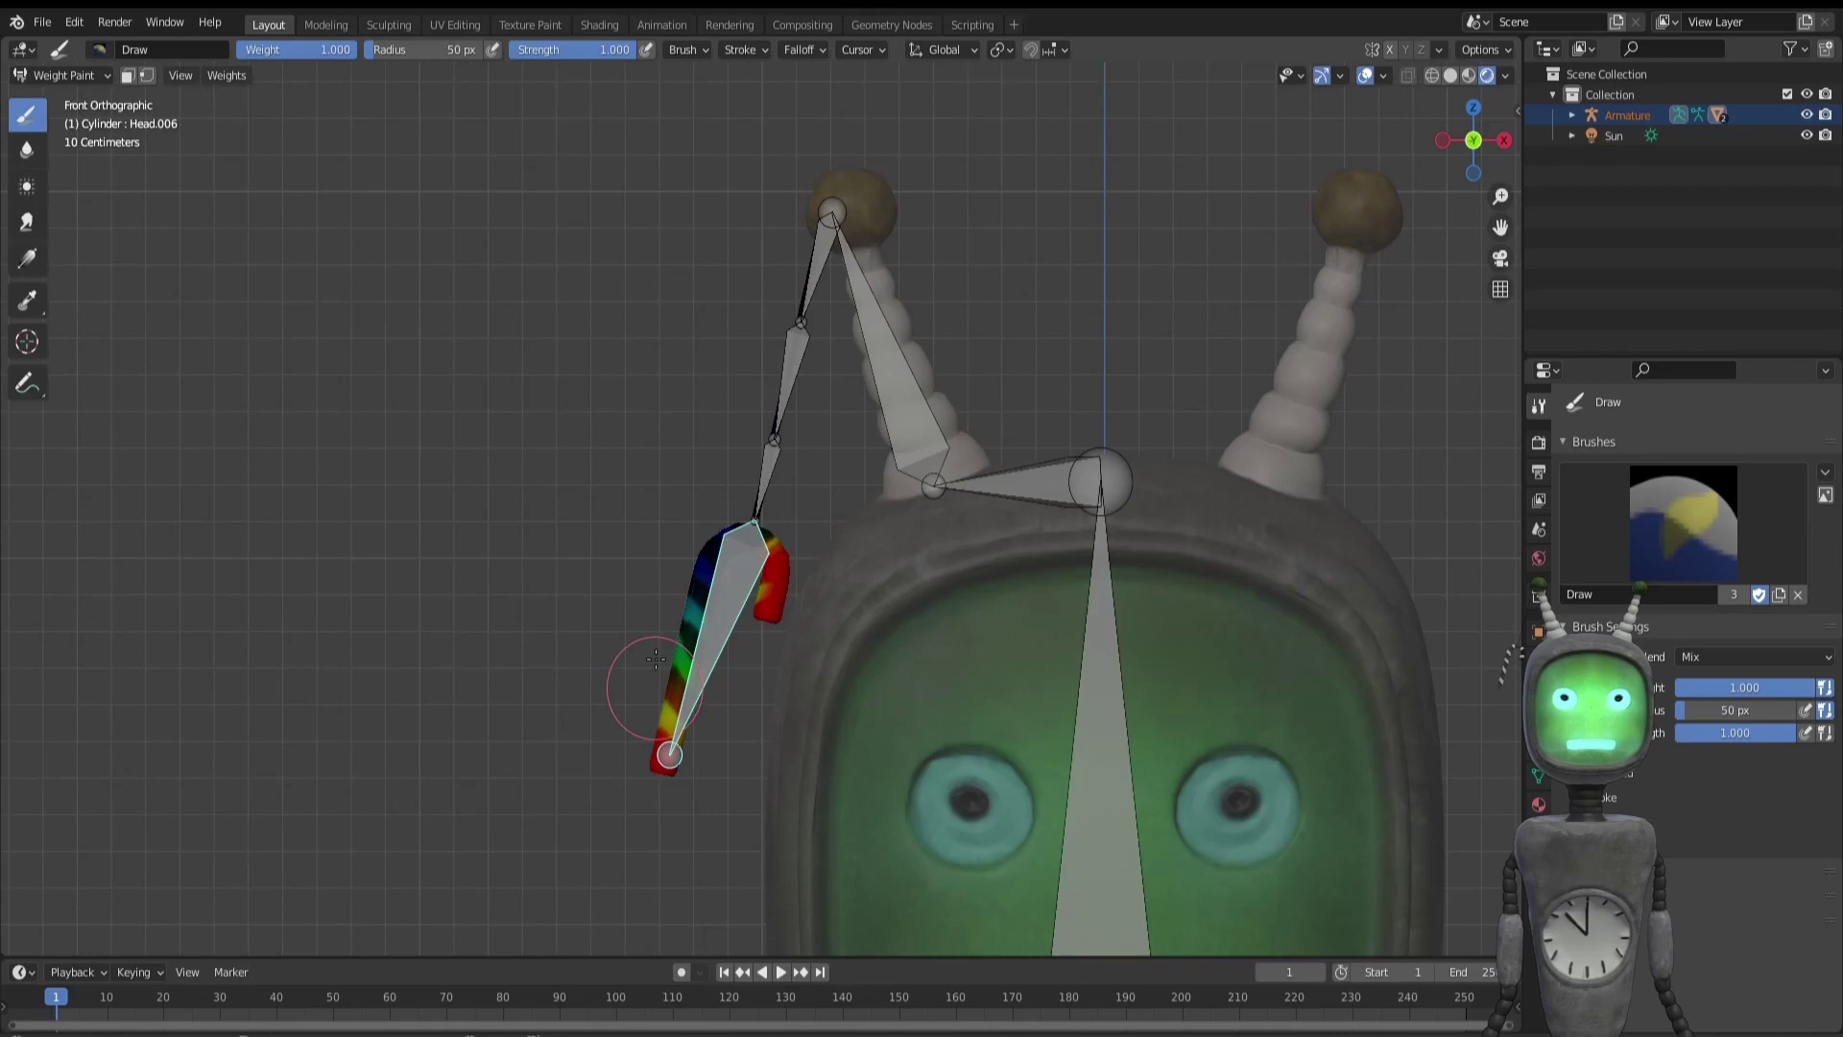
scroll(710, 564, up, 4)
middle_drag(730, 606, 848, 469)
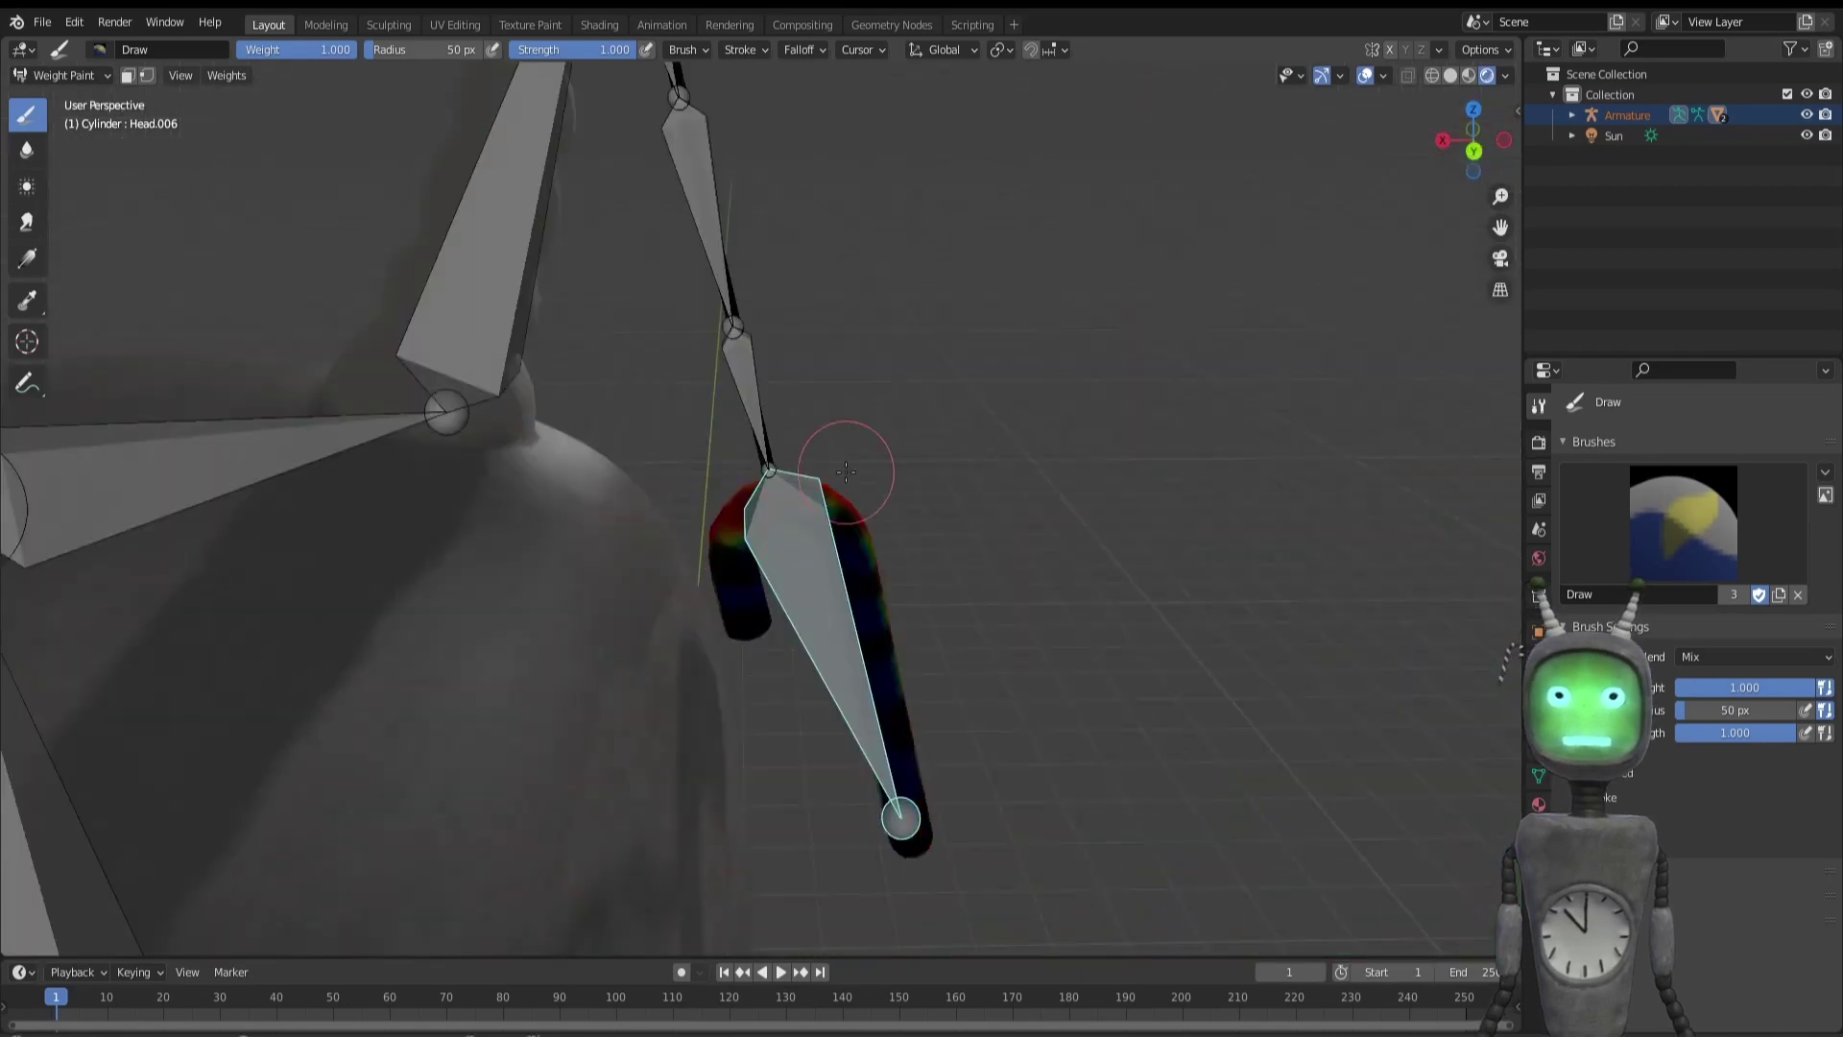
mouse_move(847, 469)
mouse_down()
mouse_move(891, 671)
mouse_move(896, 539)
mouse_up()
mouse_move(897, 538)
middle_down()
mouse_move(776, 581)
mouse_move(748, 516)
mouse_move(808, 628)
middle_up()
- Test the deformation in the front view by rotating the cane bone and the upper string bones
key(KP_1)
key(r)
click(826, 329)
ctrl+click(839, 235)
key(r)
click(806, 173)
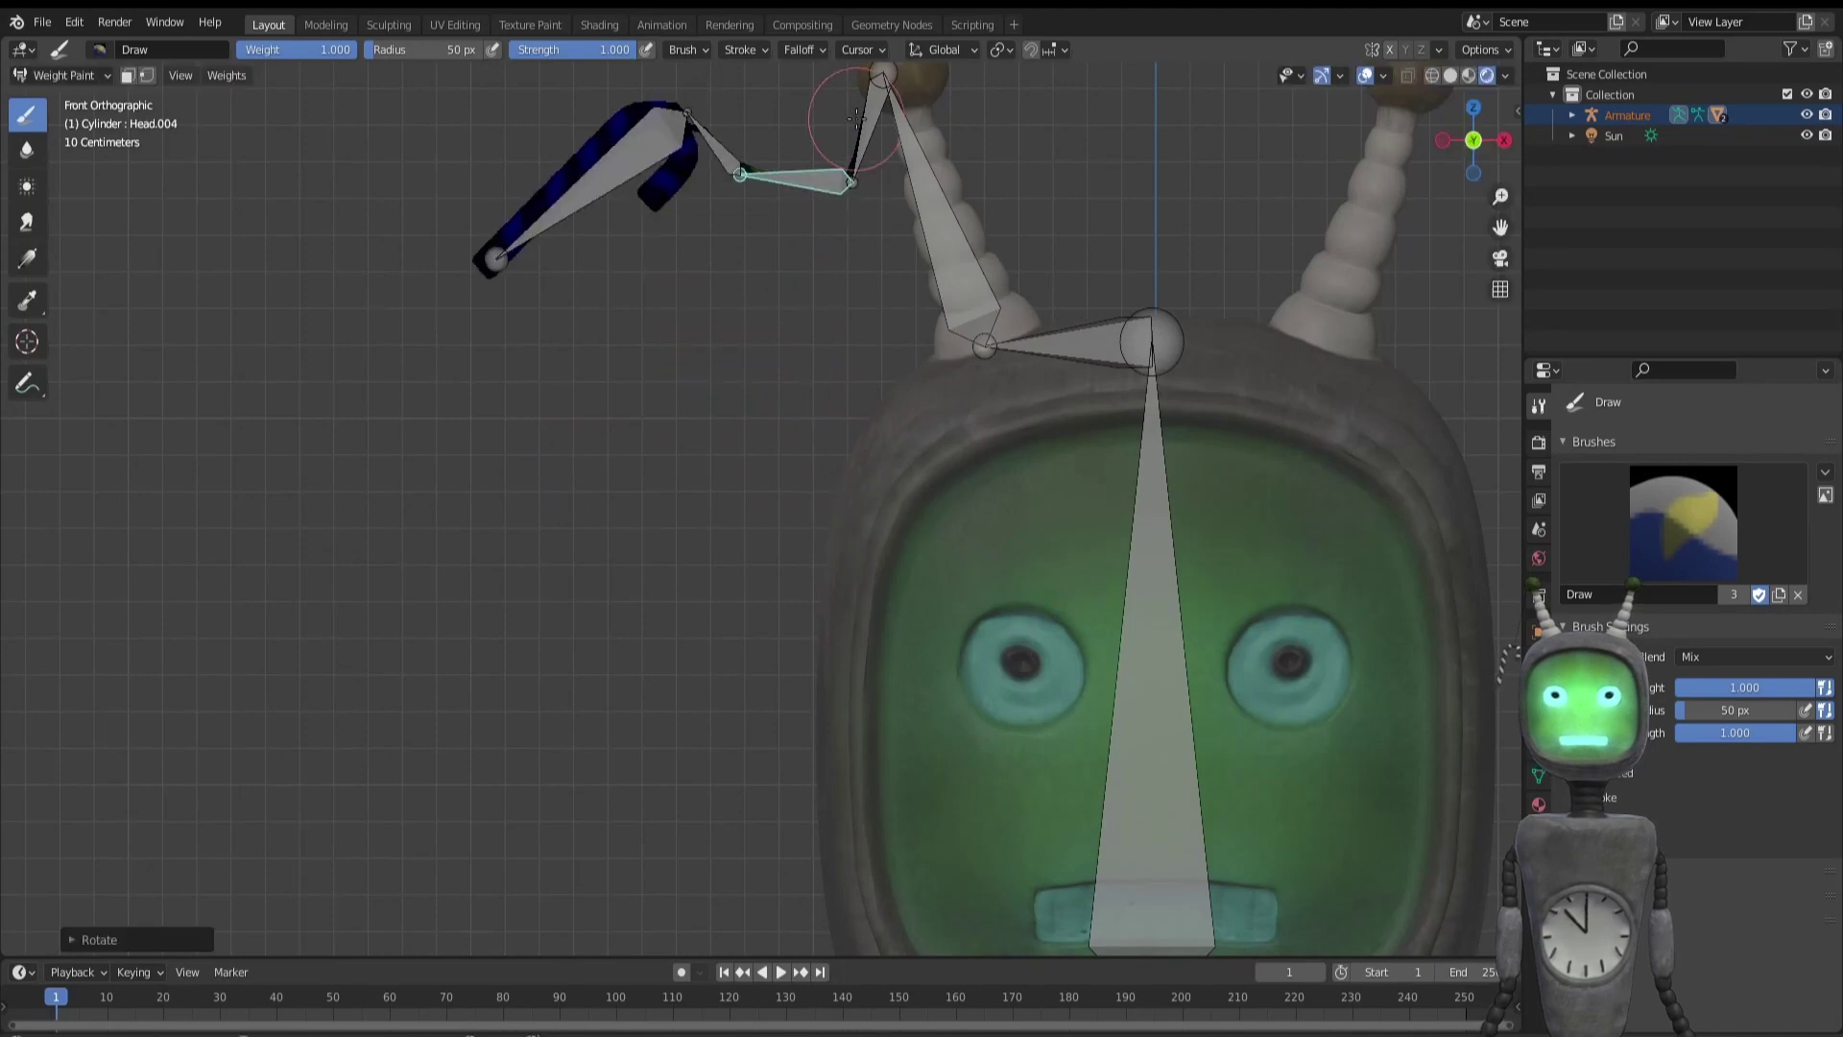
ctrl+click(867, 128)
key(r)
click(826, 192)
- Undo all test rotations of the string and cane bones
key(ctrl+z)
key(ctrl+z)
key(ctrl+z)
key(ctrl+z)
key(ctrl+z)
key(ctrl+z)
key(ctrl+z)
scroll(818, 622, down, 2)
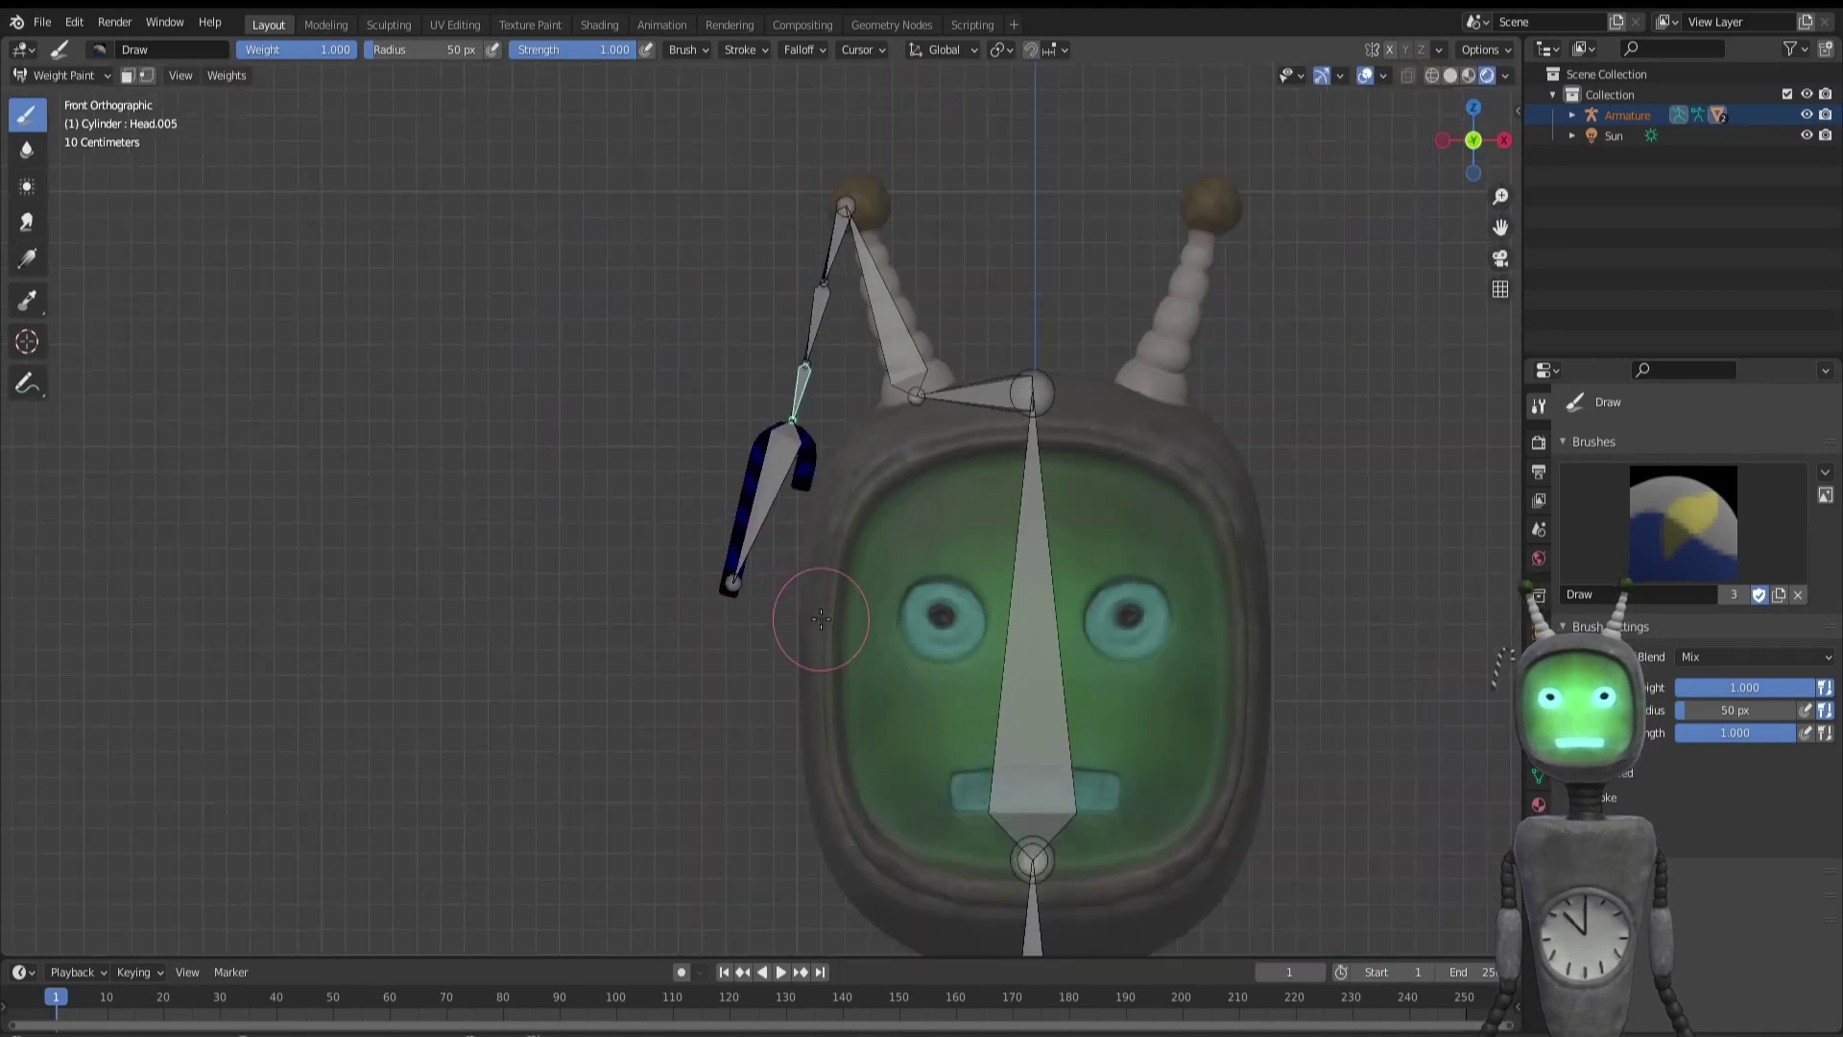
- Leave Weight Paint mode and switch to Object Mode
key(Tab)
scroll(823, 619, down, 2)
shift+middle_drag(909, 619, 874, 607)
key(a)
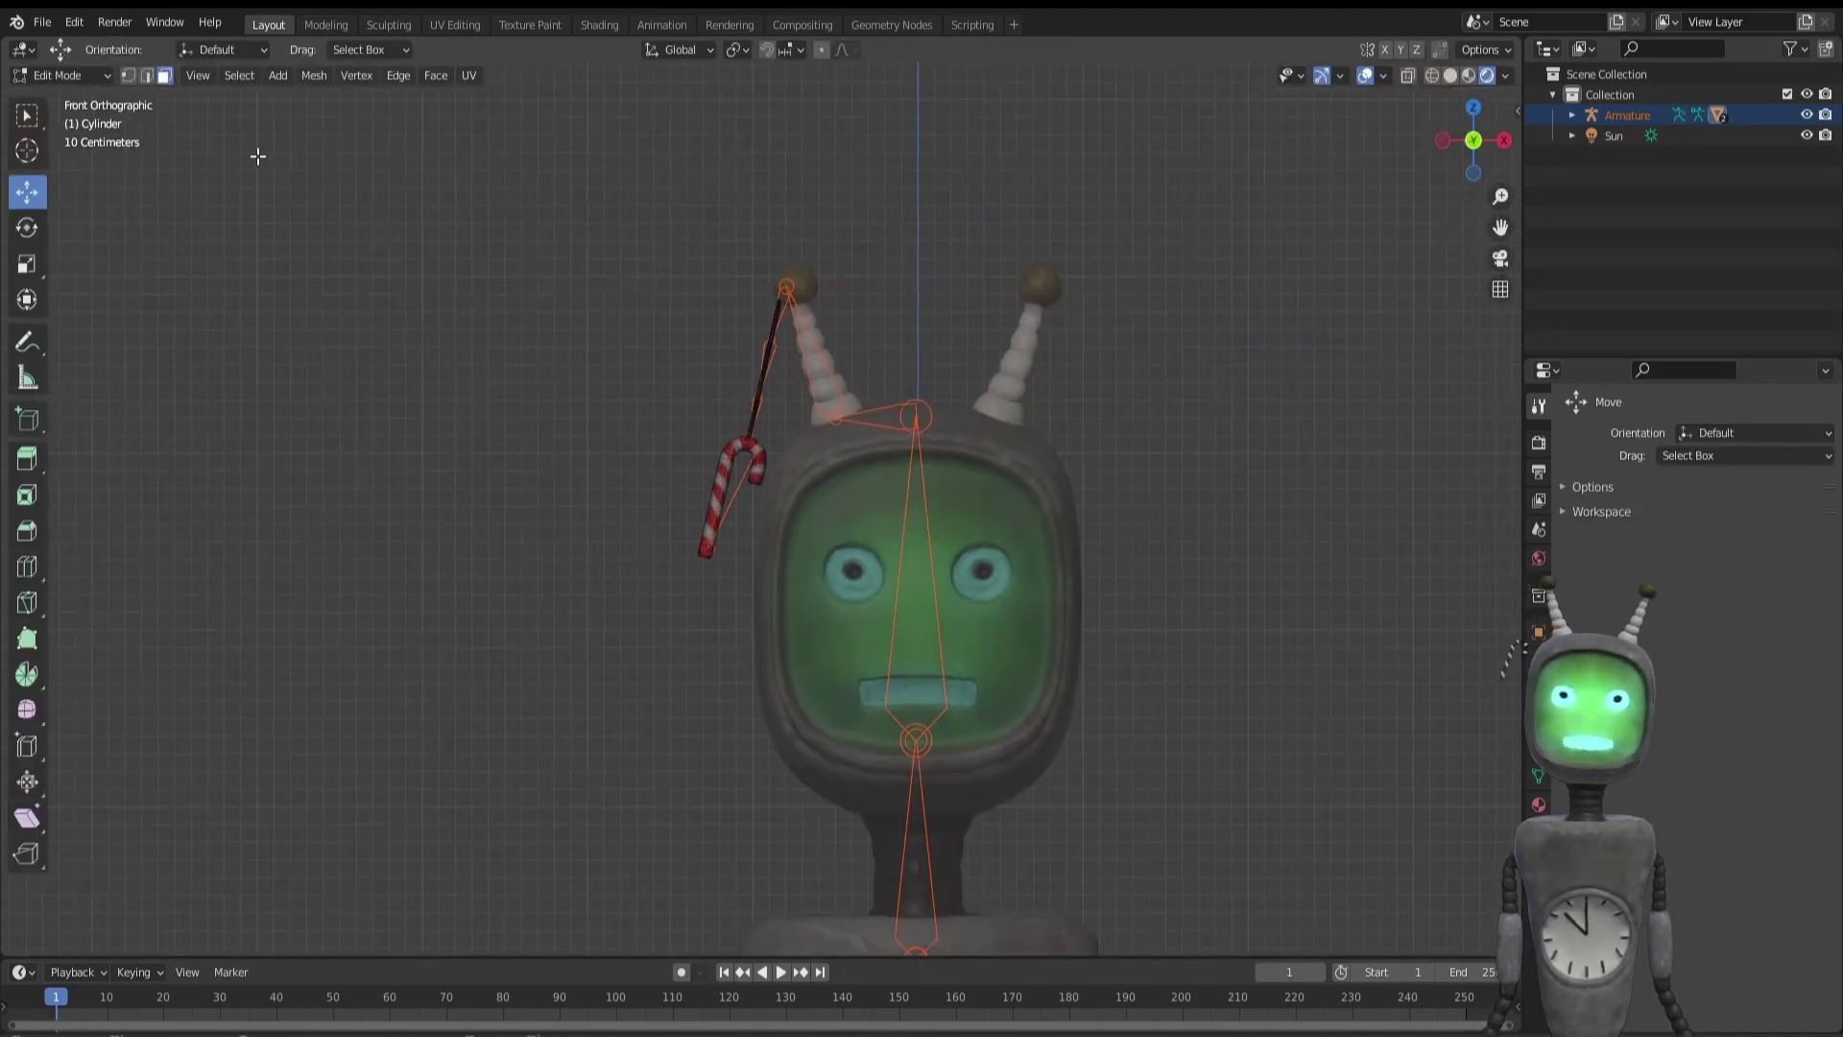
click(60, 75)
click(76, 98)
shift+middle_drag(758, 606, 698, 523)
- Select all objects of the avatar and turn off the viewport overlays
key(a)
key(a)
scroll(864, 662, down, 2)
mouse_move(884, 685)
middle_down()
mouse_move(837, 682)
mouse_move(879, 691)
mouse_move(891, 668)
middle_up()
click(1365, 74)
scroll(873, 664, down, 2)
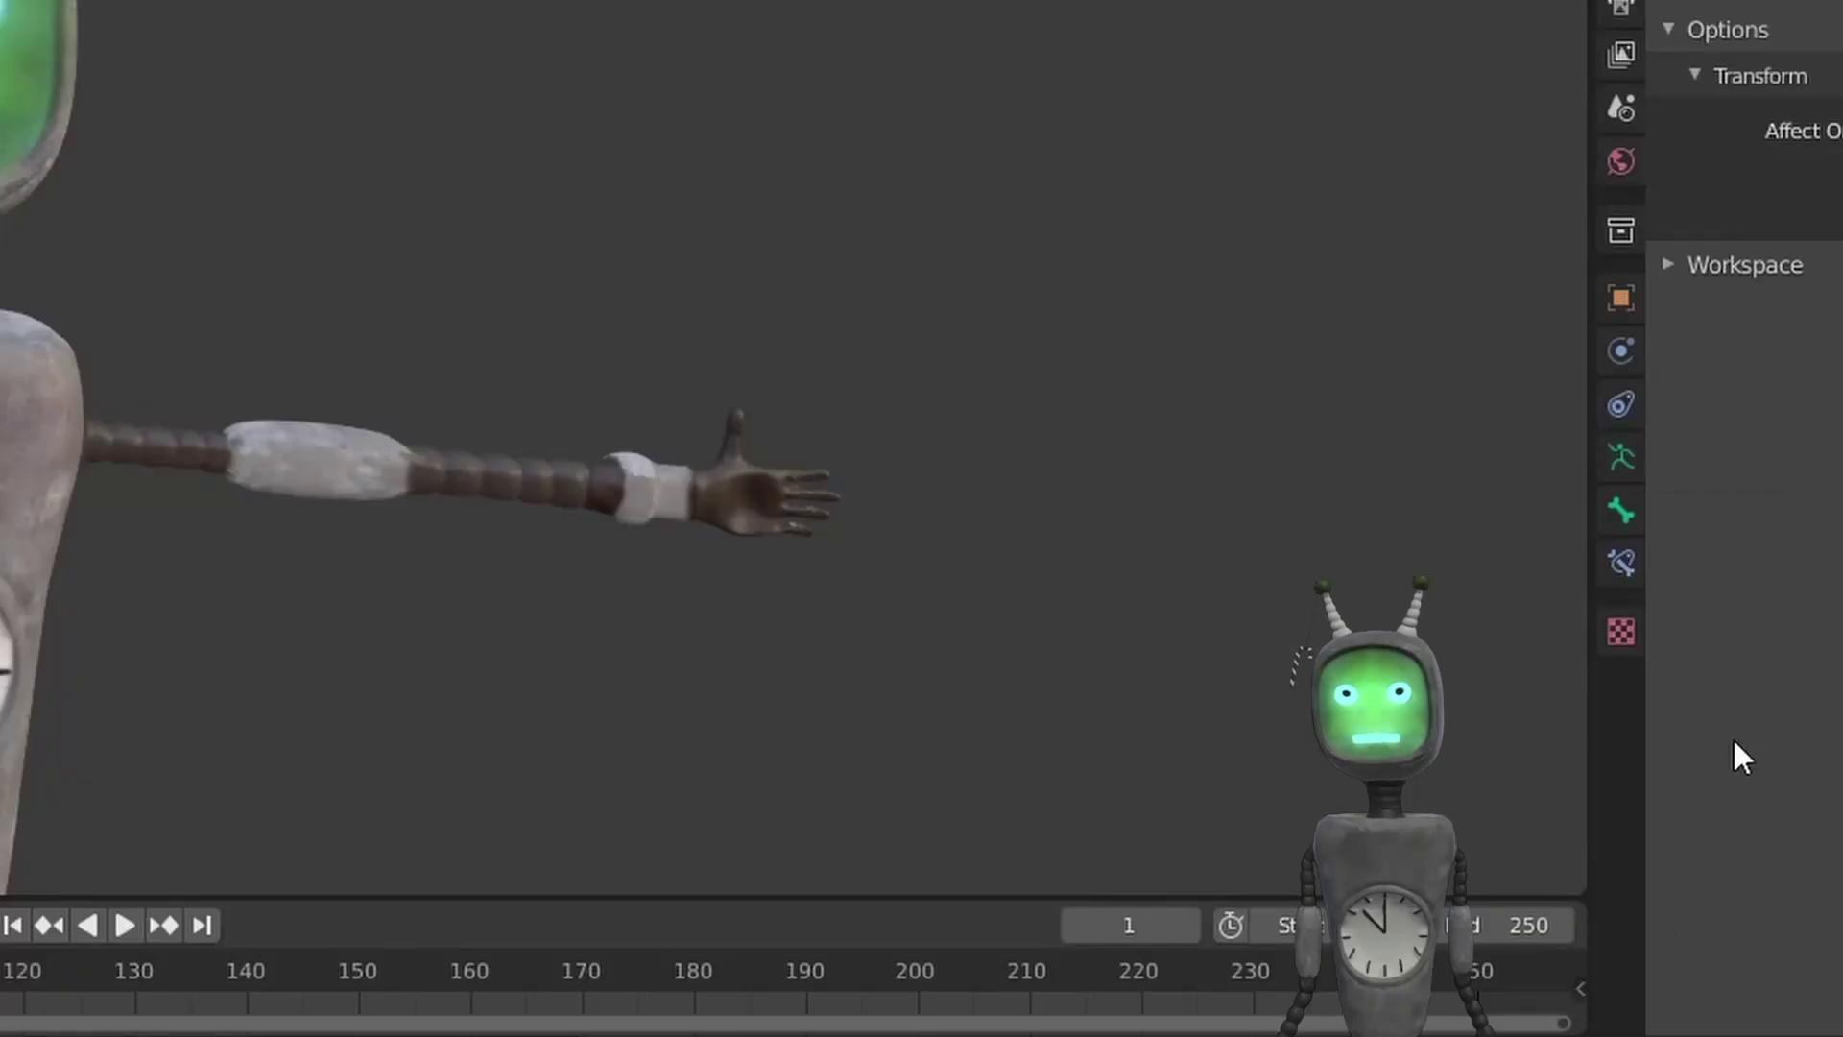
- Run Fix Model on the avatar and export the fixed model
key(n)
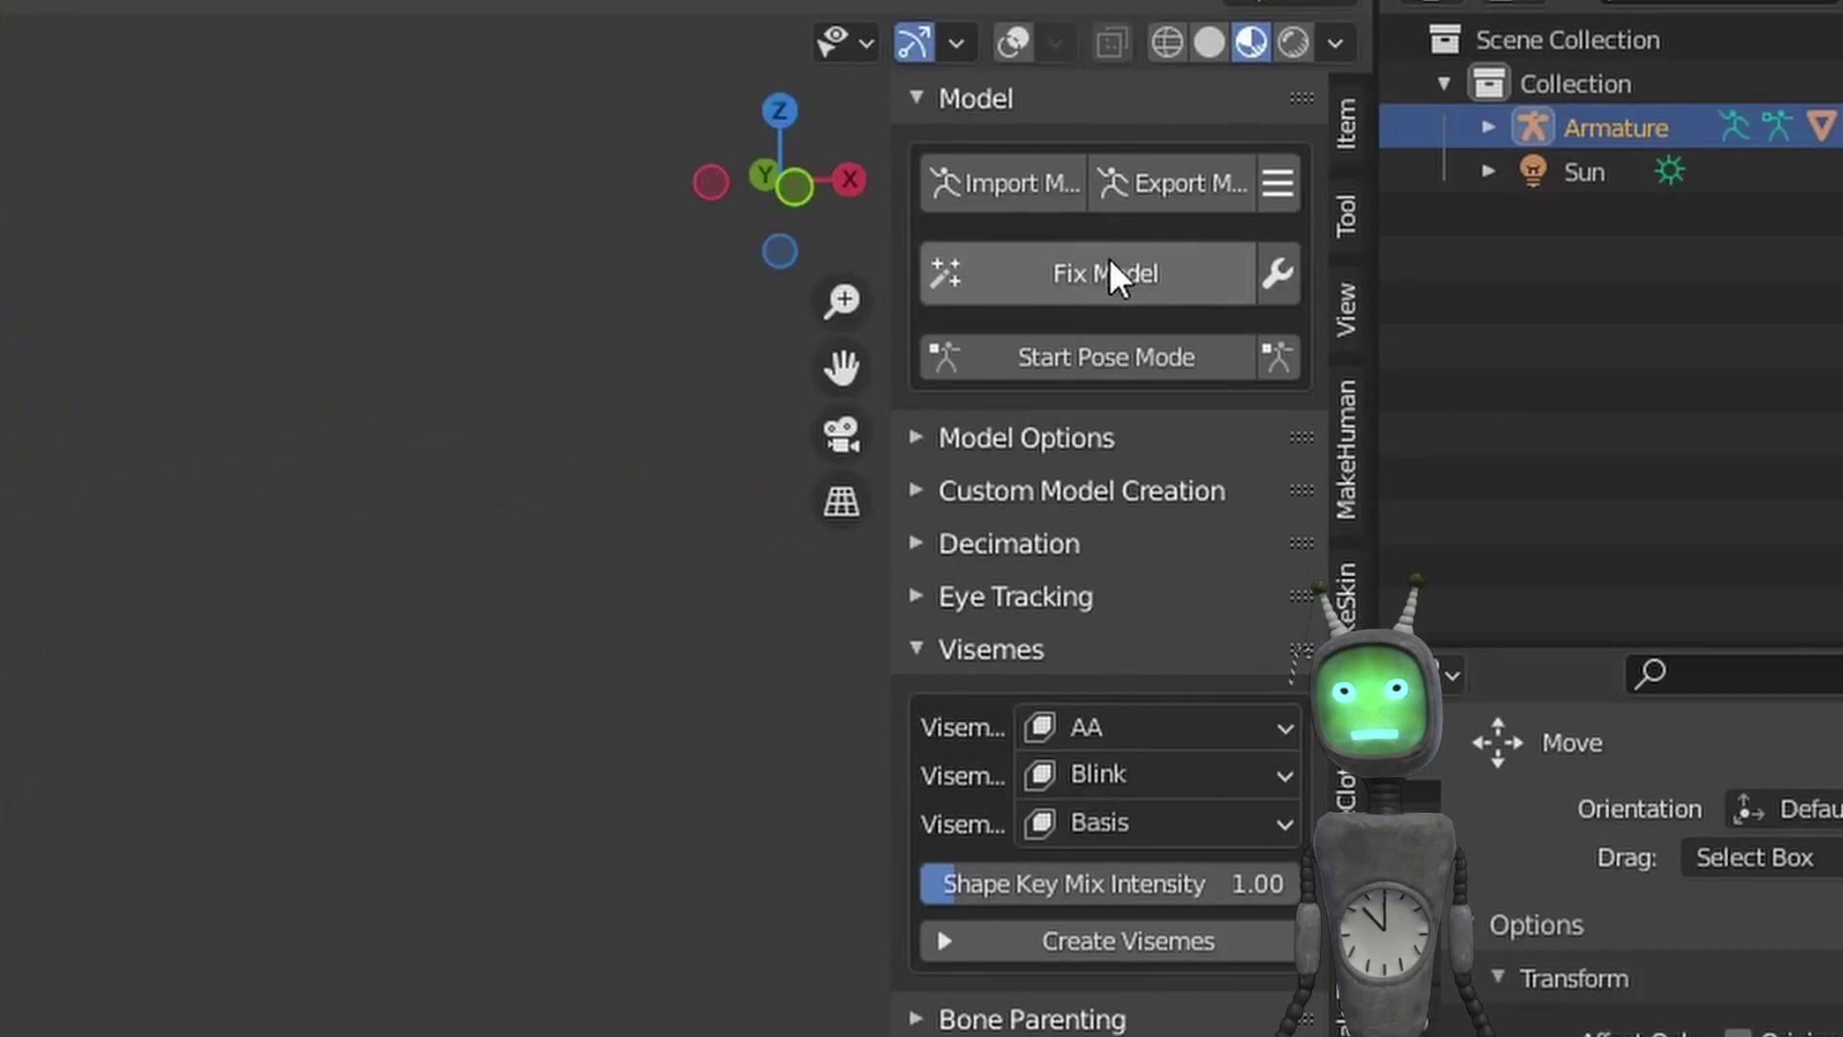
click(1085, 273)
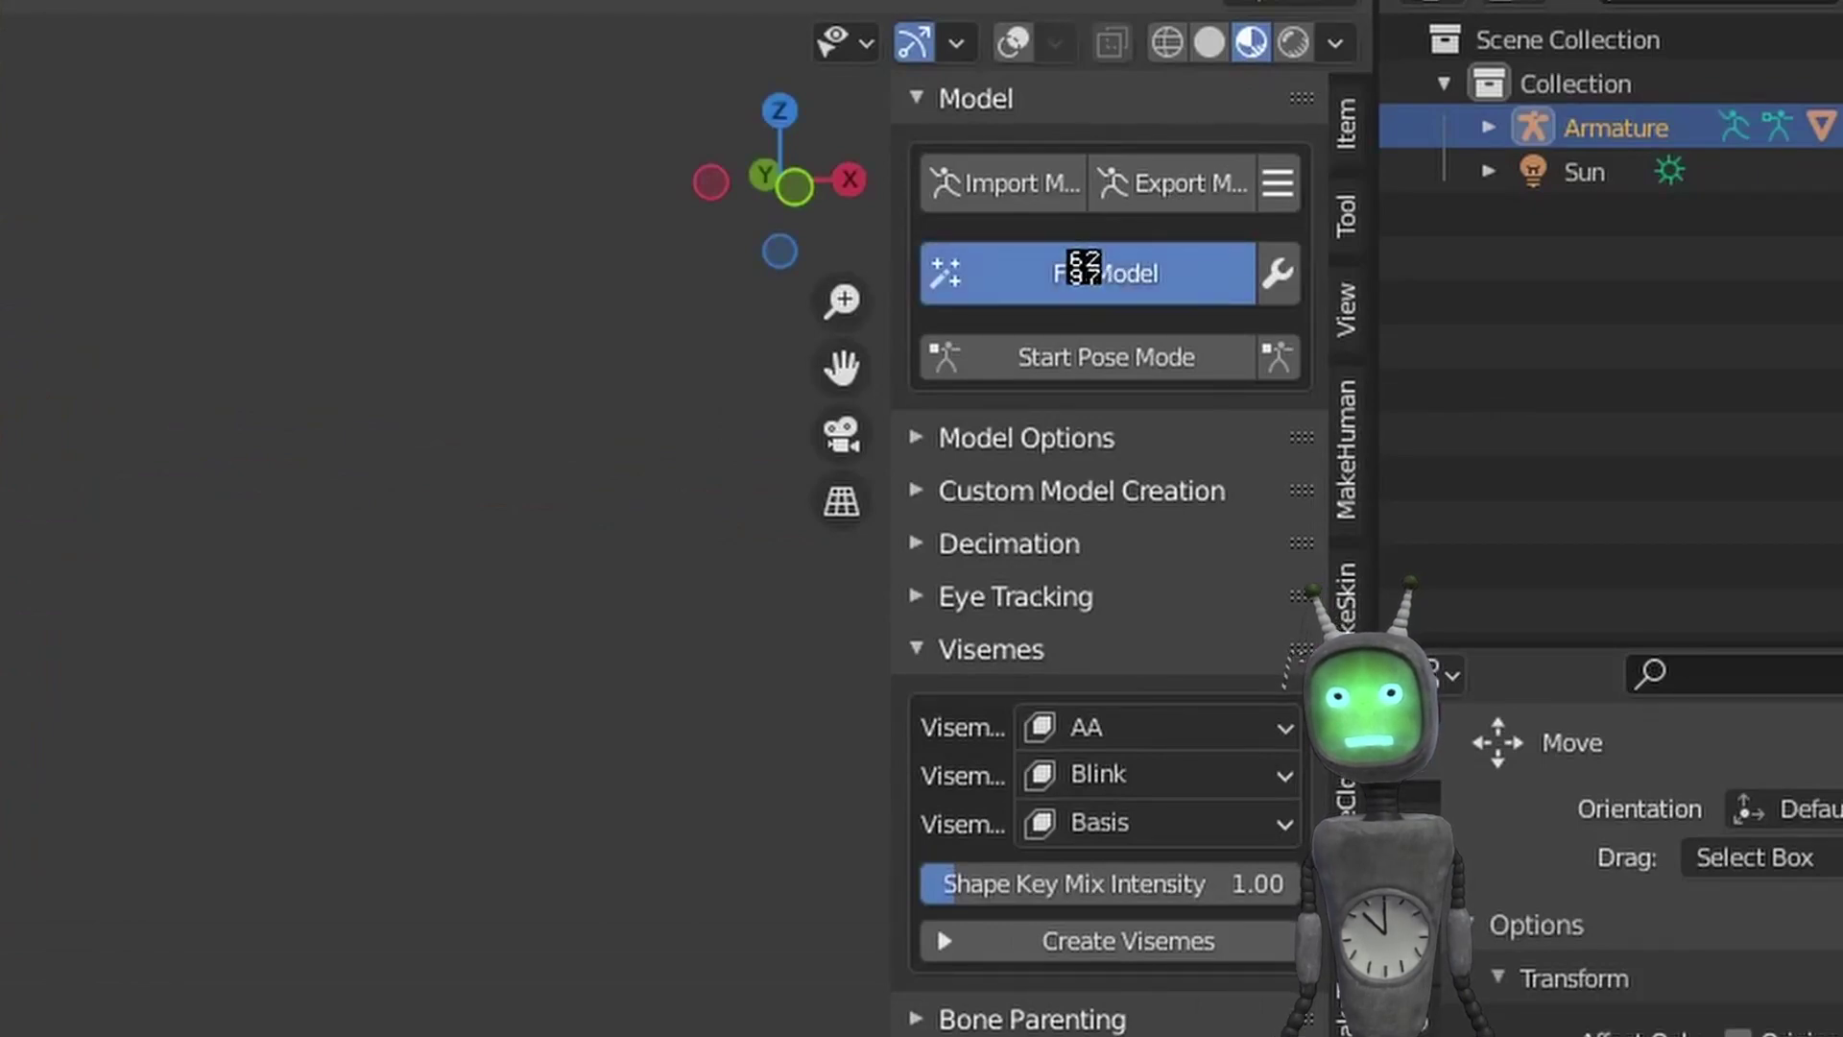
click(1158, 178)
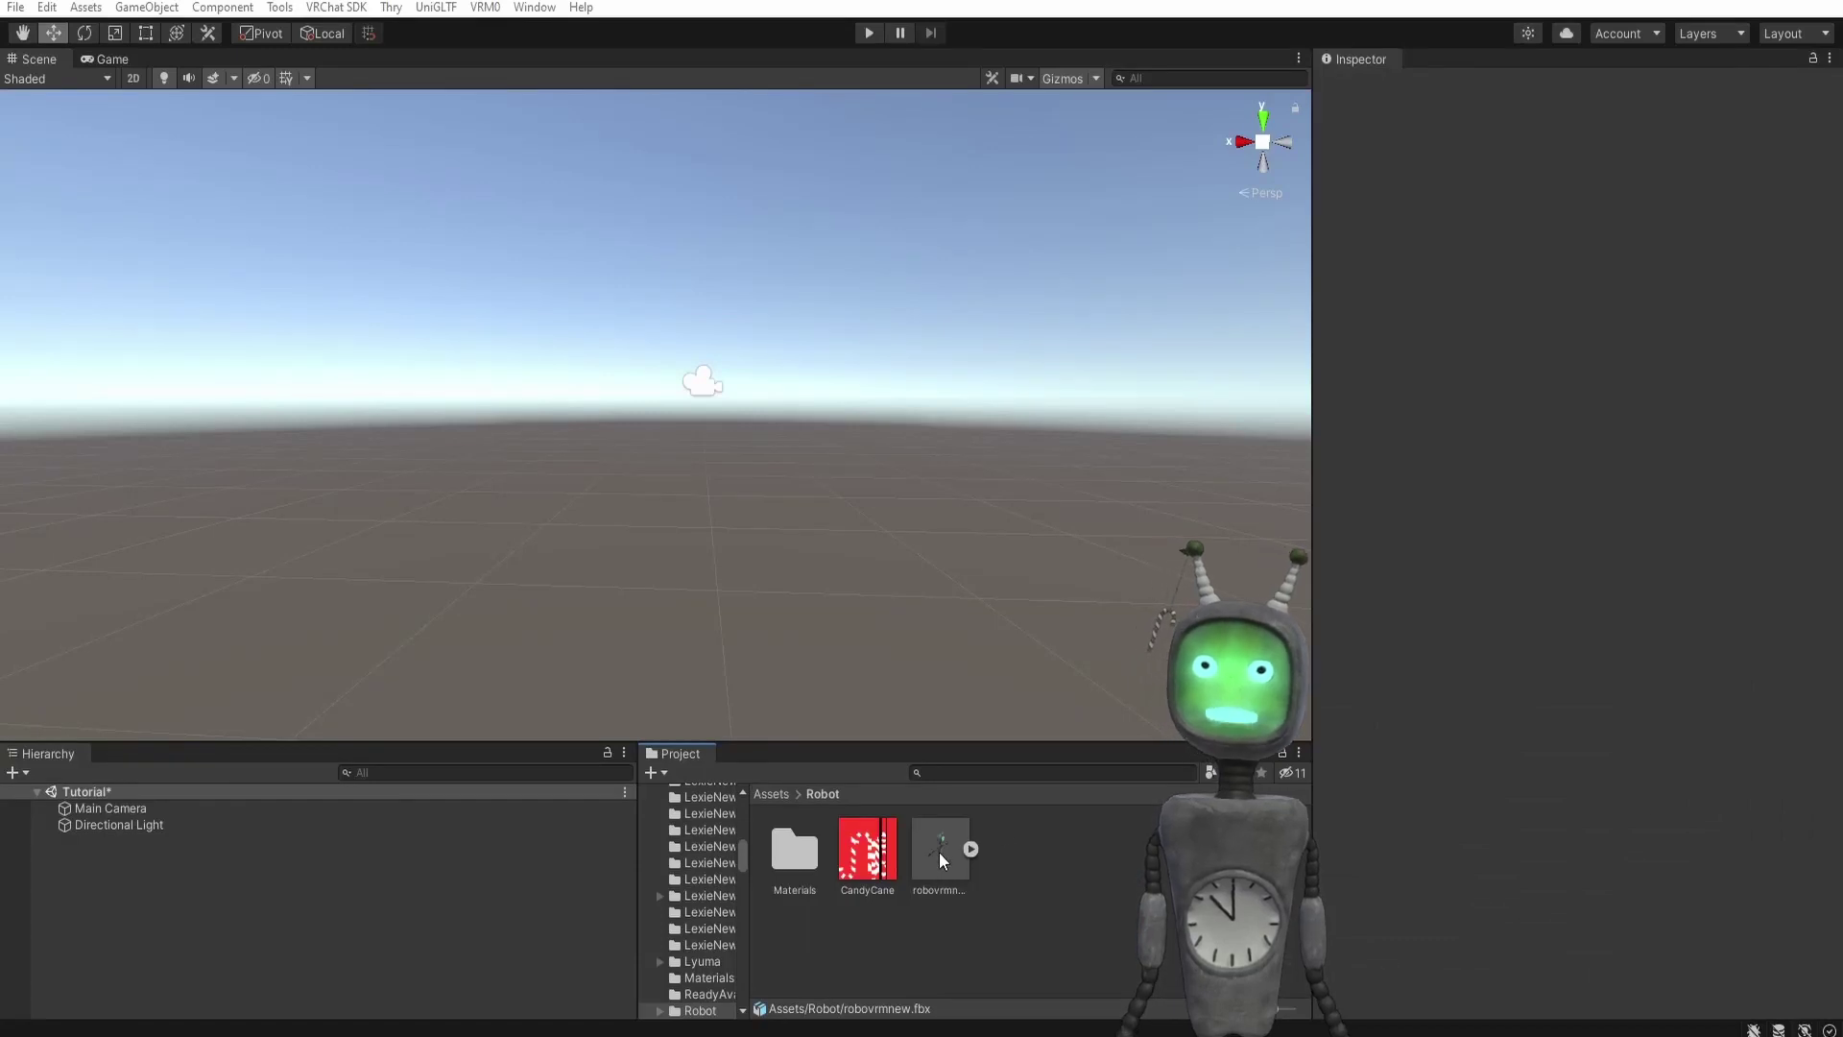
- Switch to Unity and review the model, rig and material import settings of robovrmnew in the Robot folder
click(939, 850)
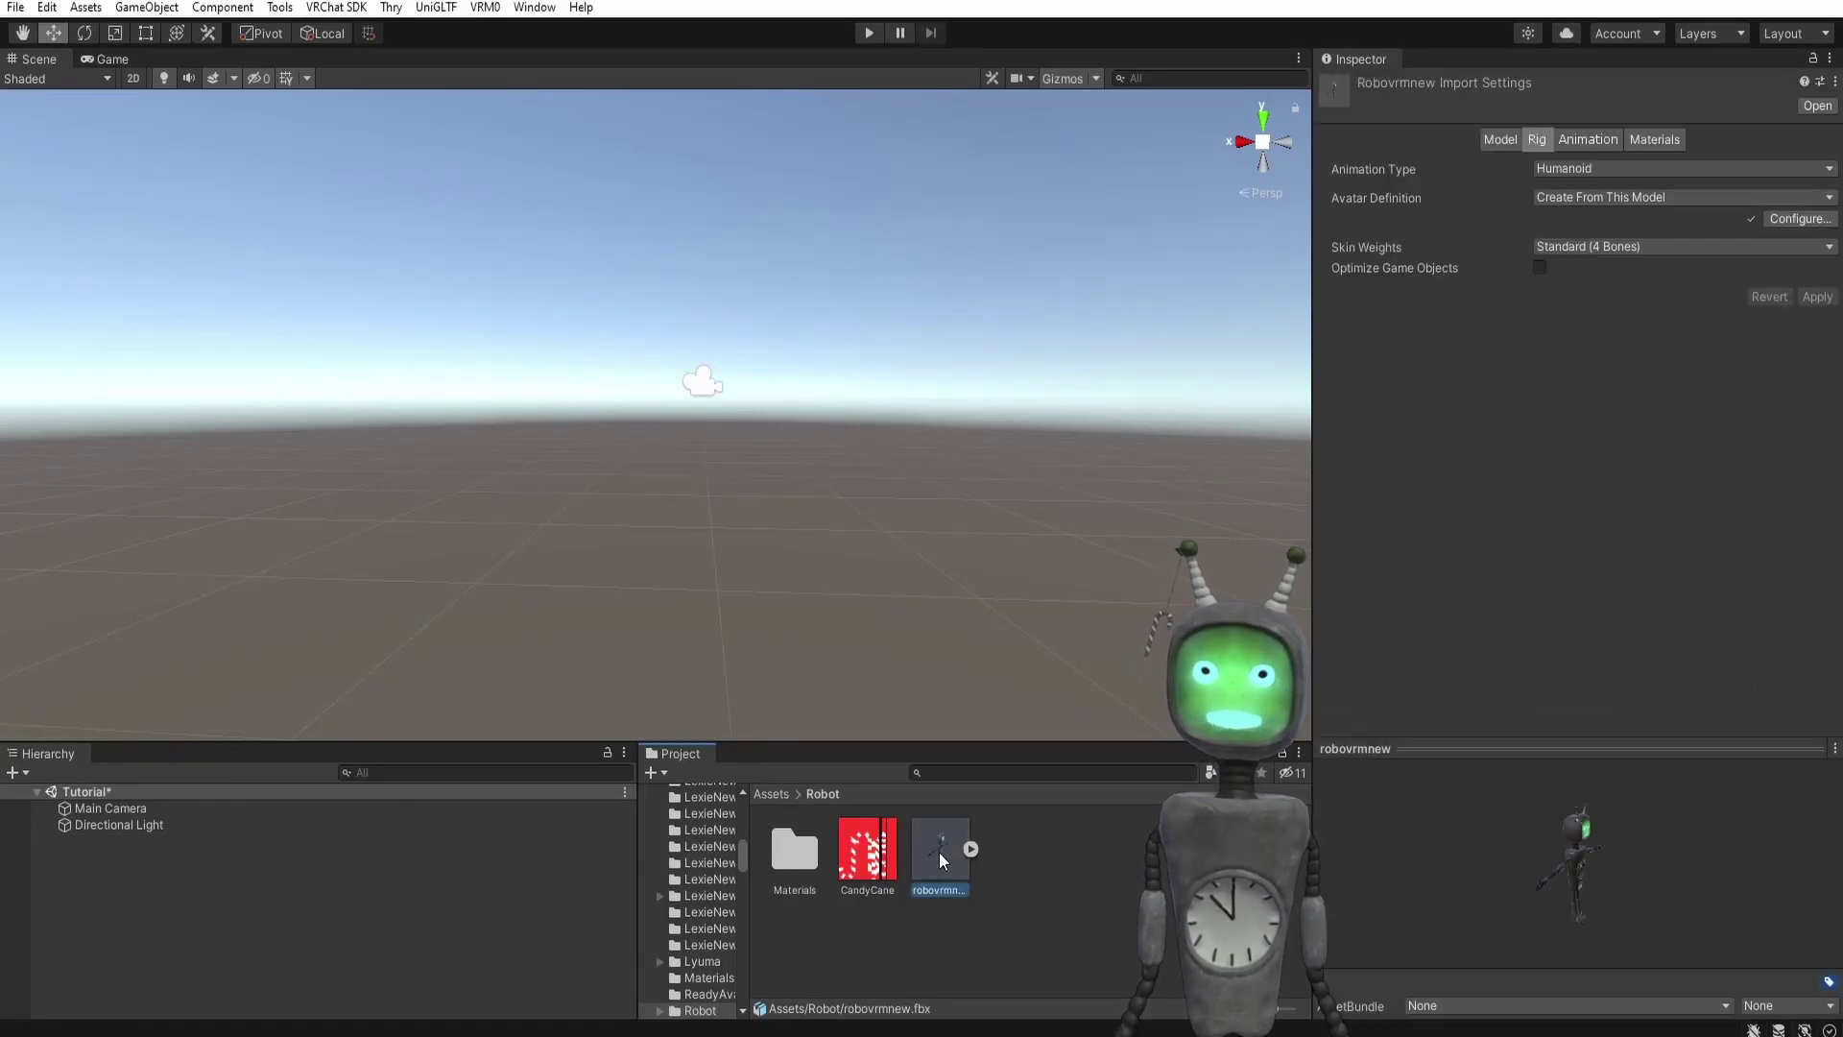
click(1498, 139)
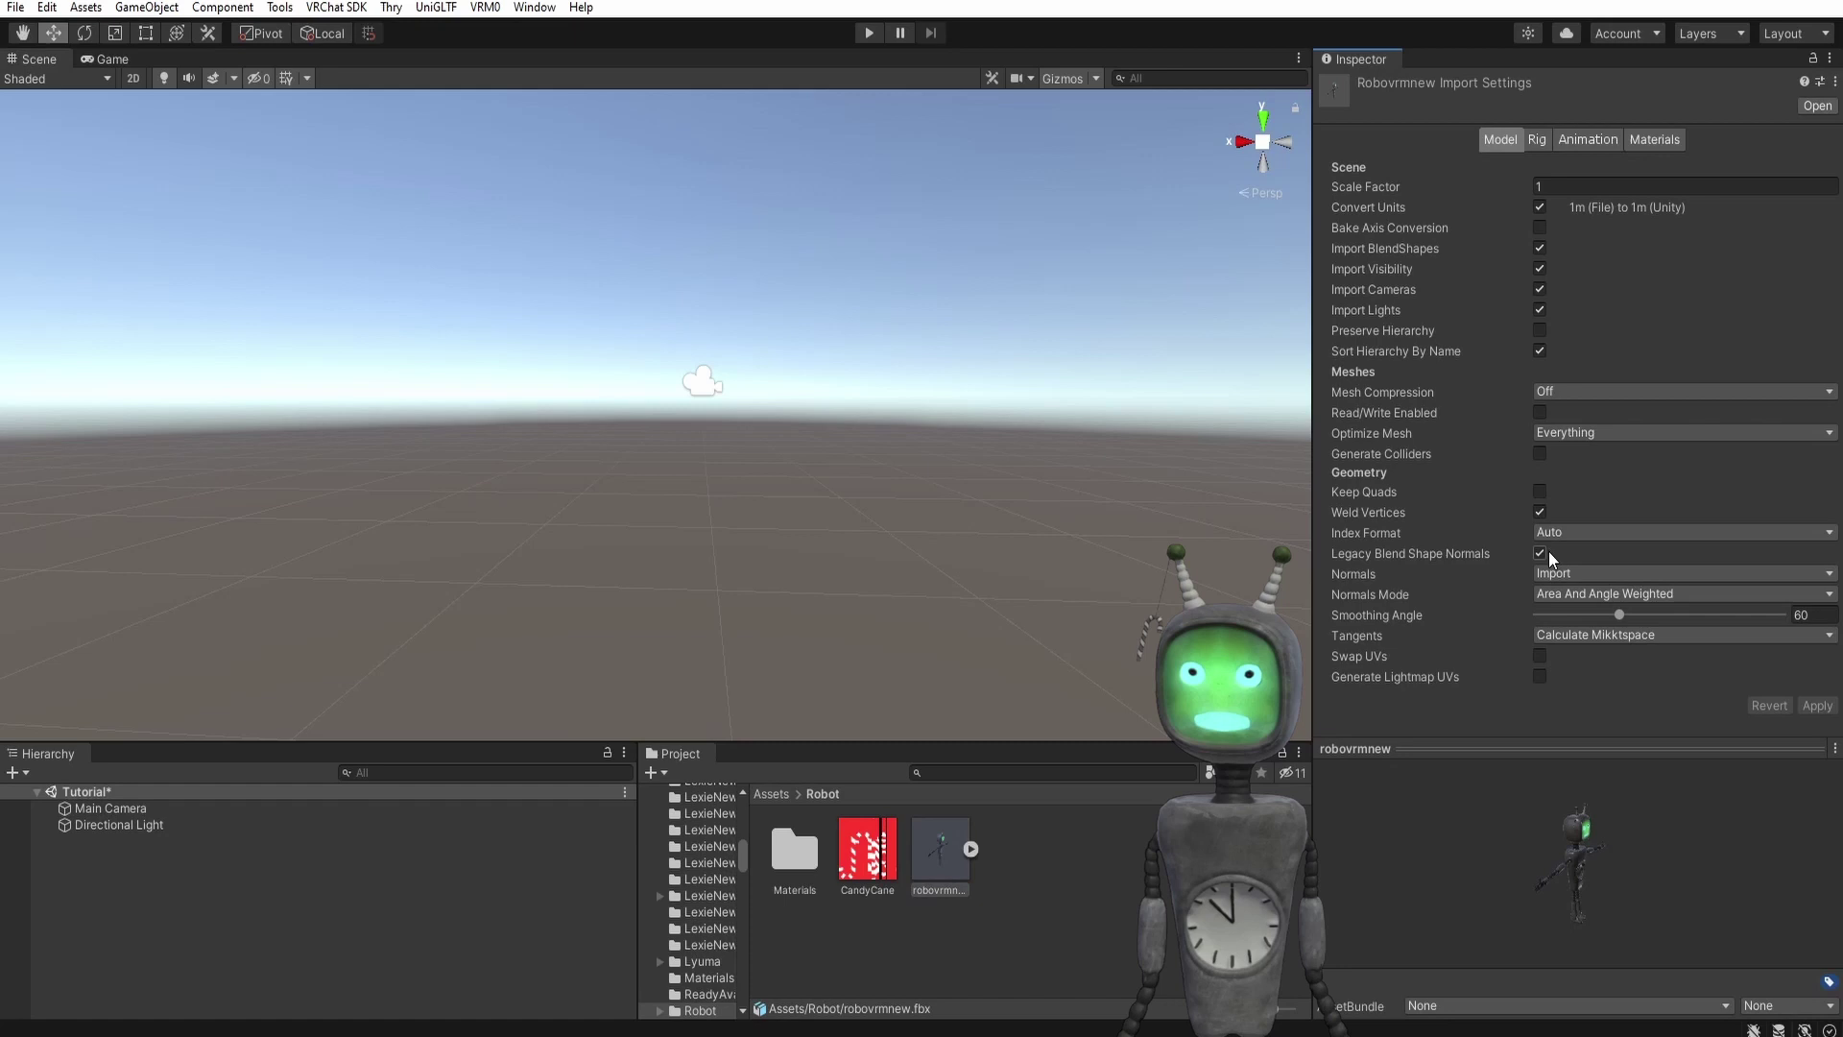
click(1537, 141)
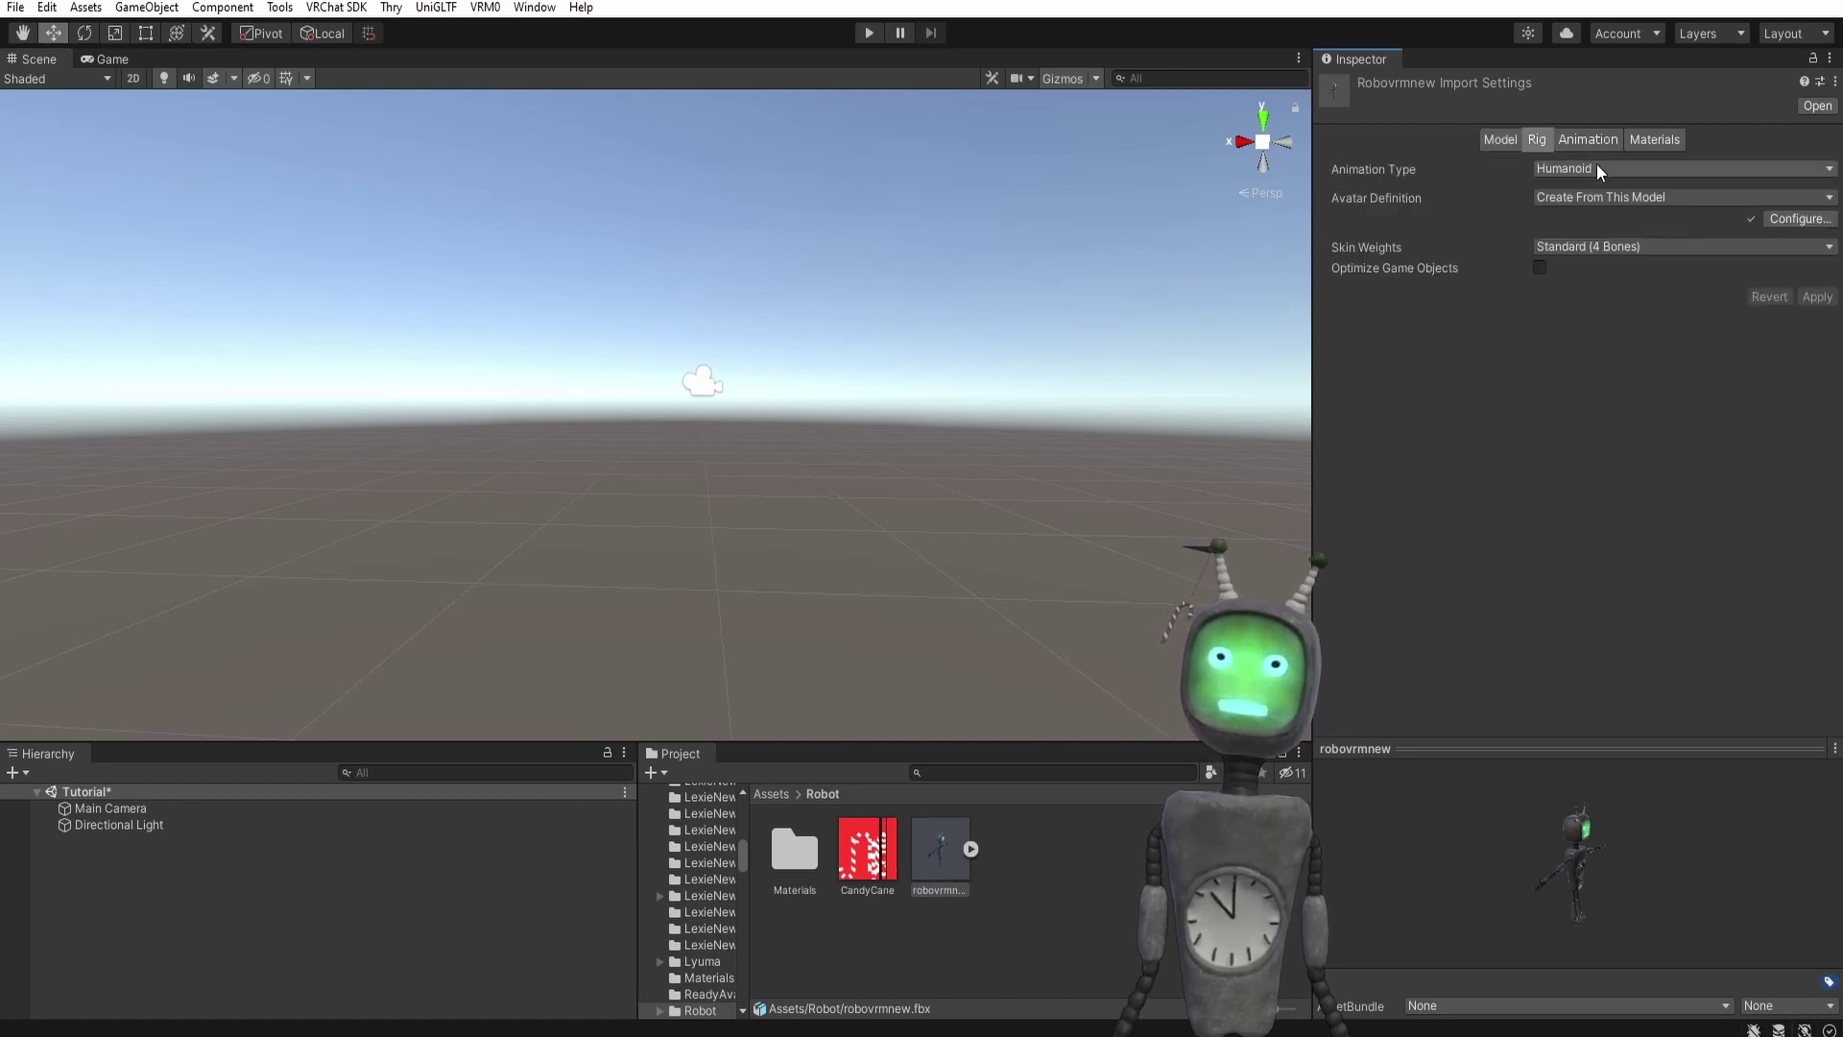
click(1637, 140)
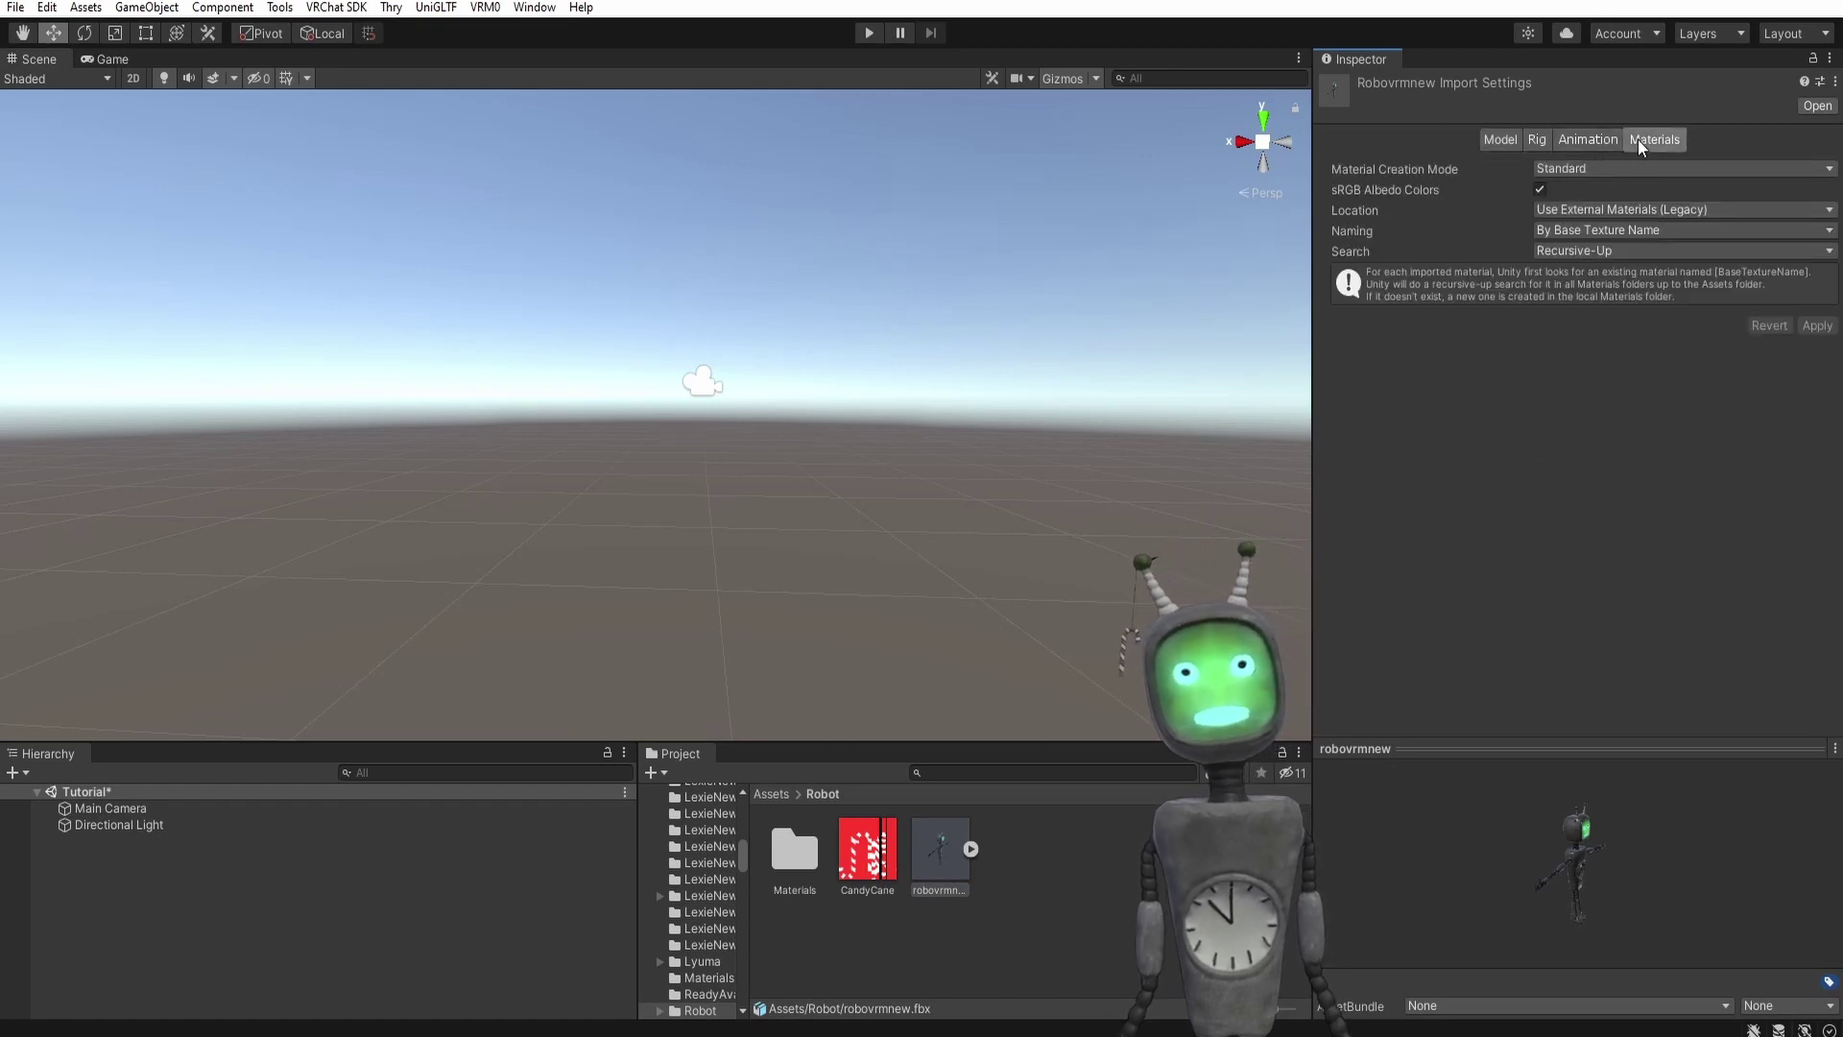
click(1501, 140)
- Place the robovrmnew model in the Tutorial scene and set its X, Y and Z scale to 0.1
click(949, 860)
drag(950, 864, 175, 872)
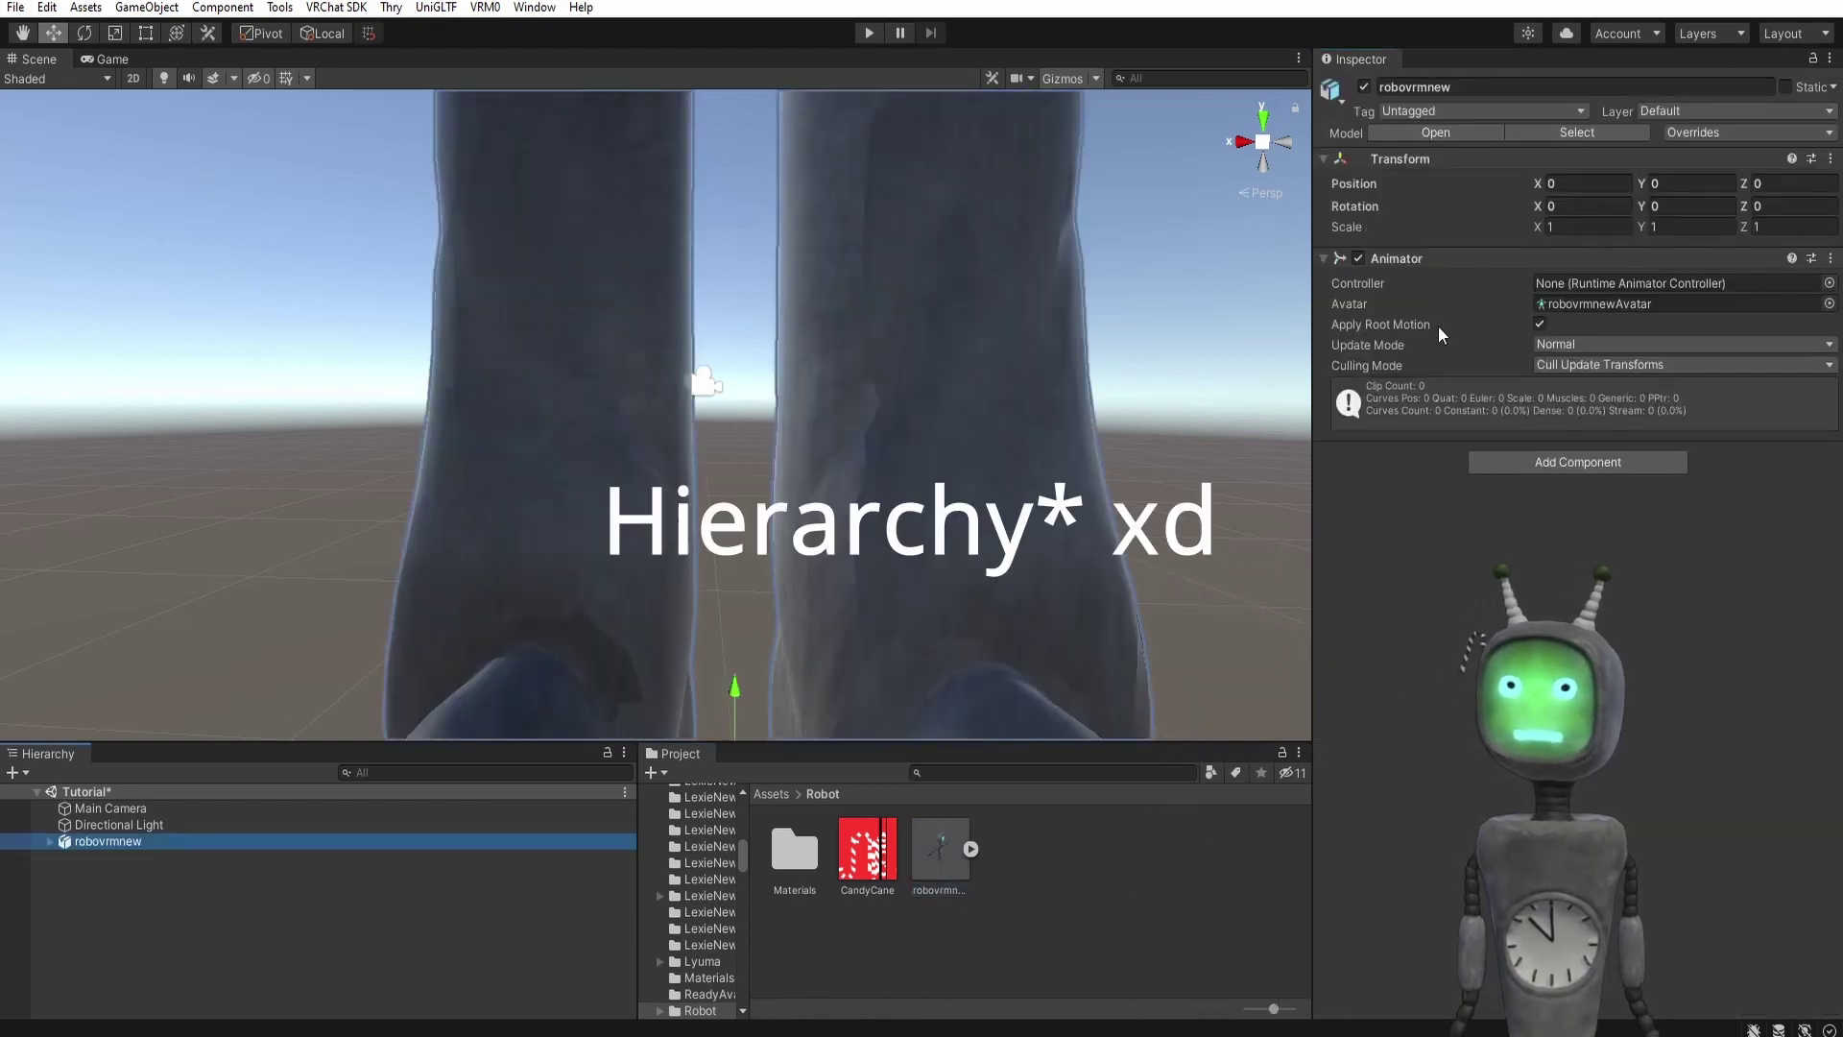
click(1615, 227)
text(0.1)
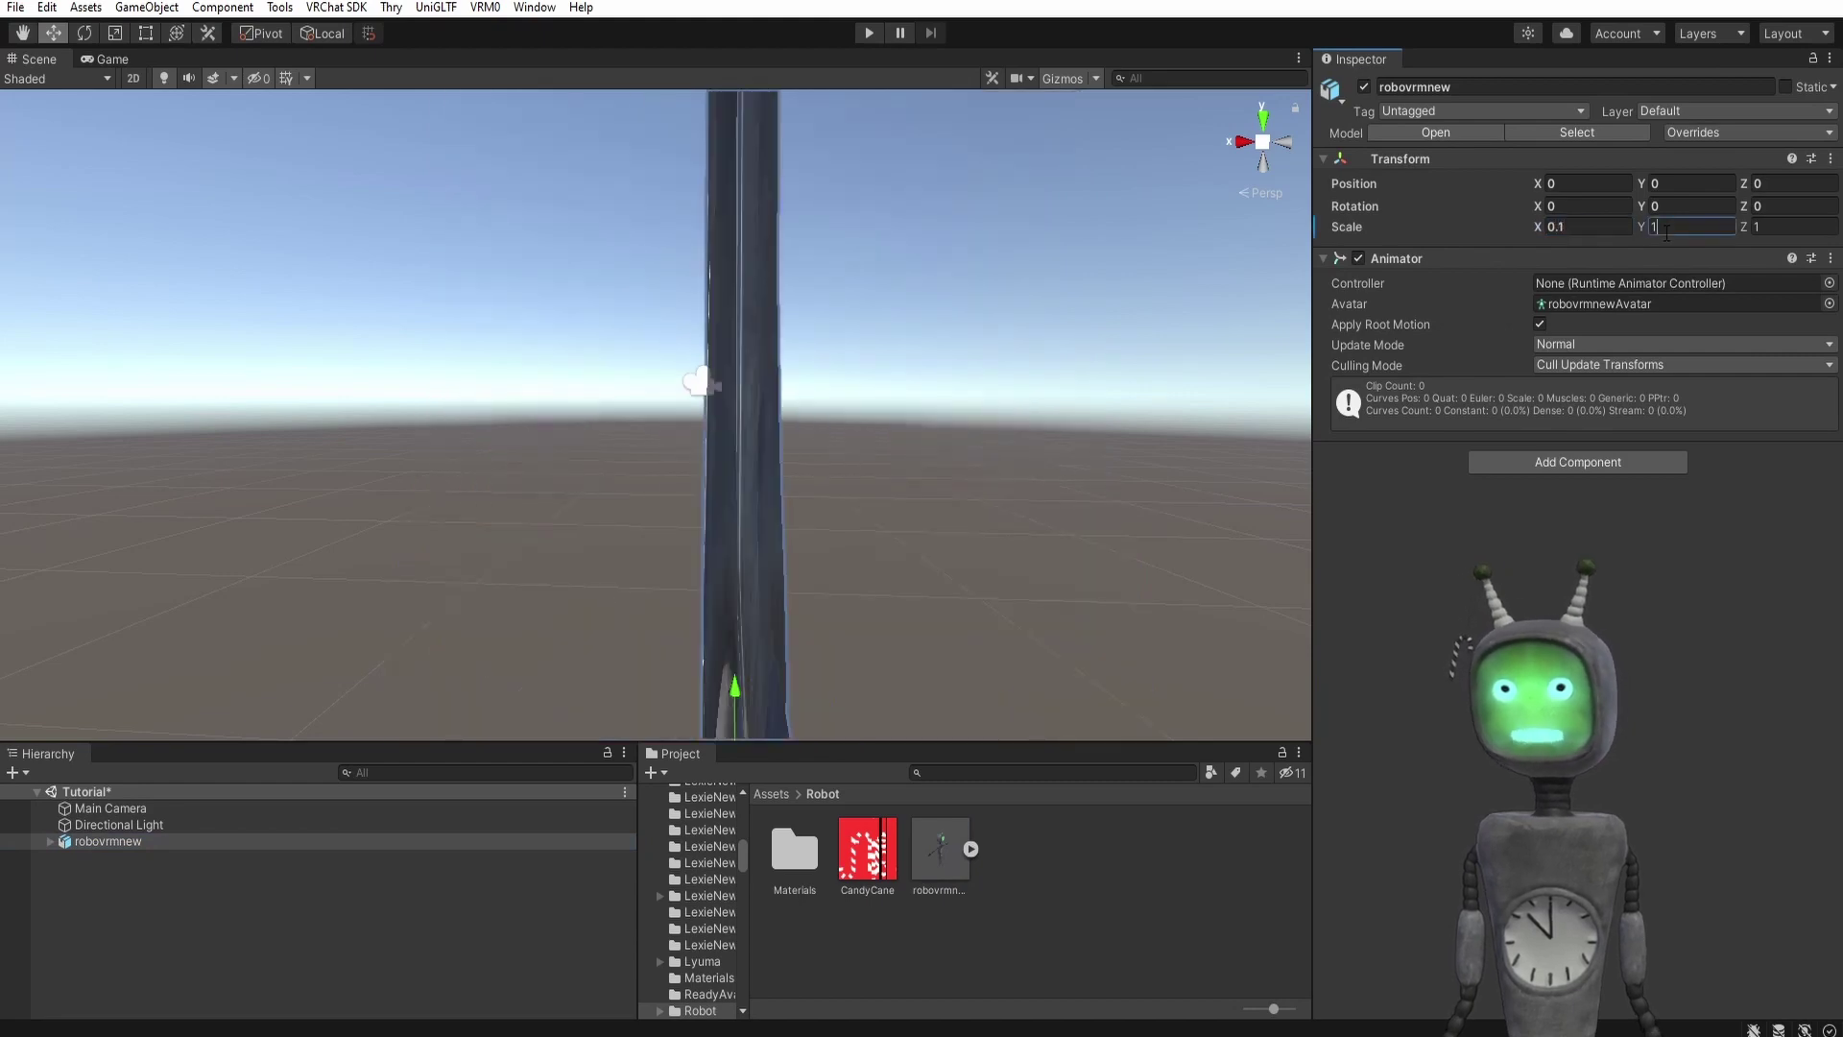
key(Tab)
text(0.1)
key(Tab)
text(0.1)
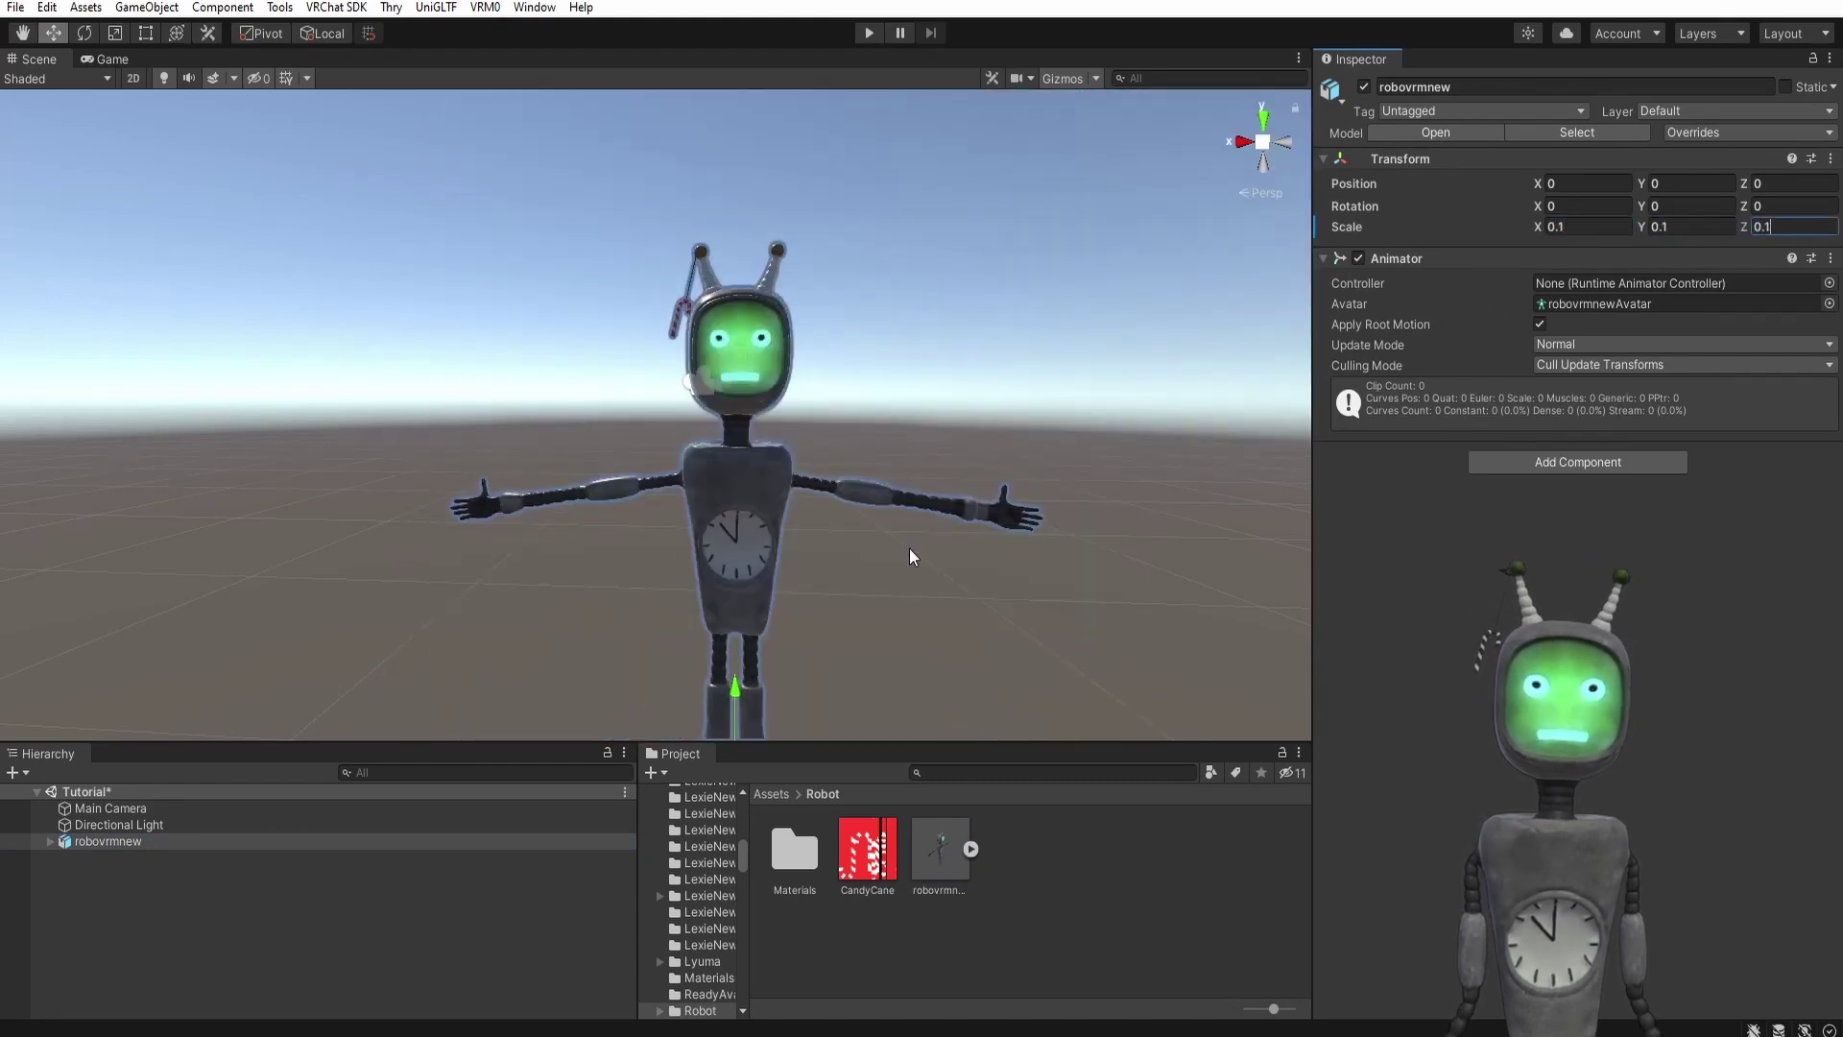
- Select the robovrmnew root object and open the UniVRM-0.79.0 export dialog for it
middle_drag(912, 550, 896, 543)
click(704, 470)
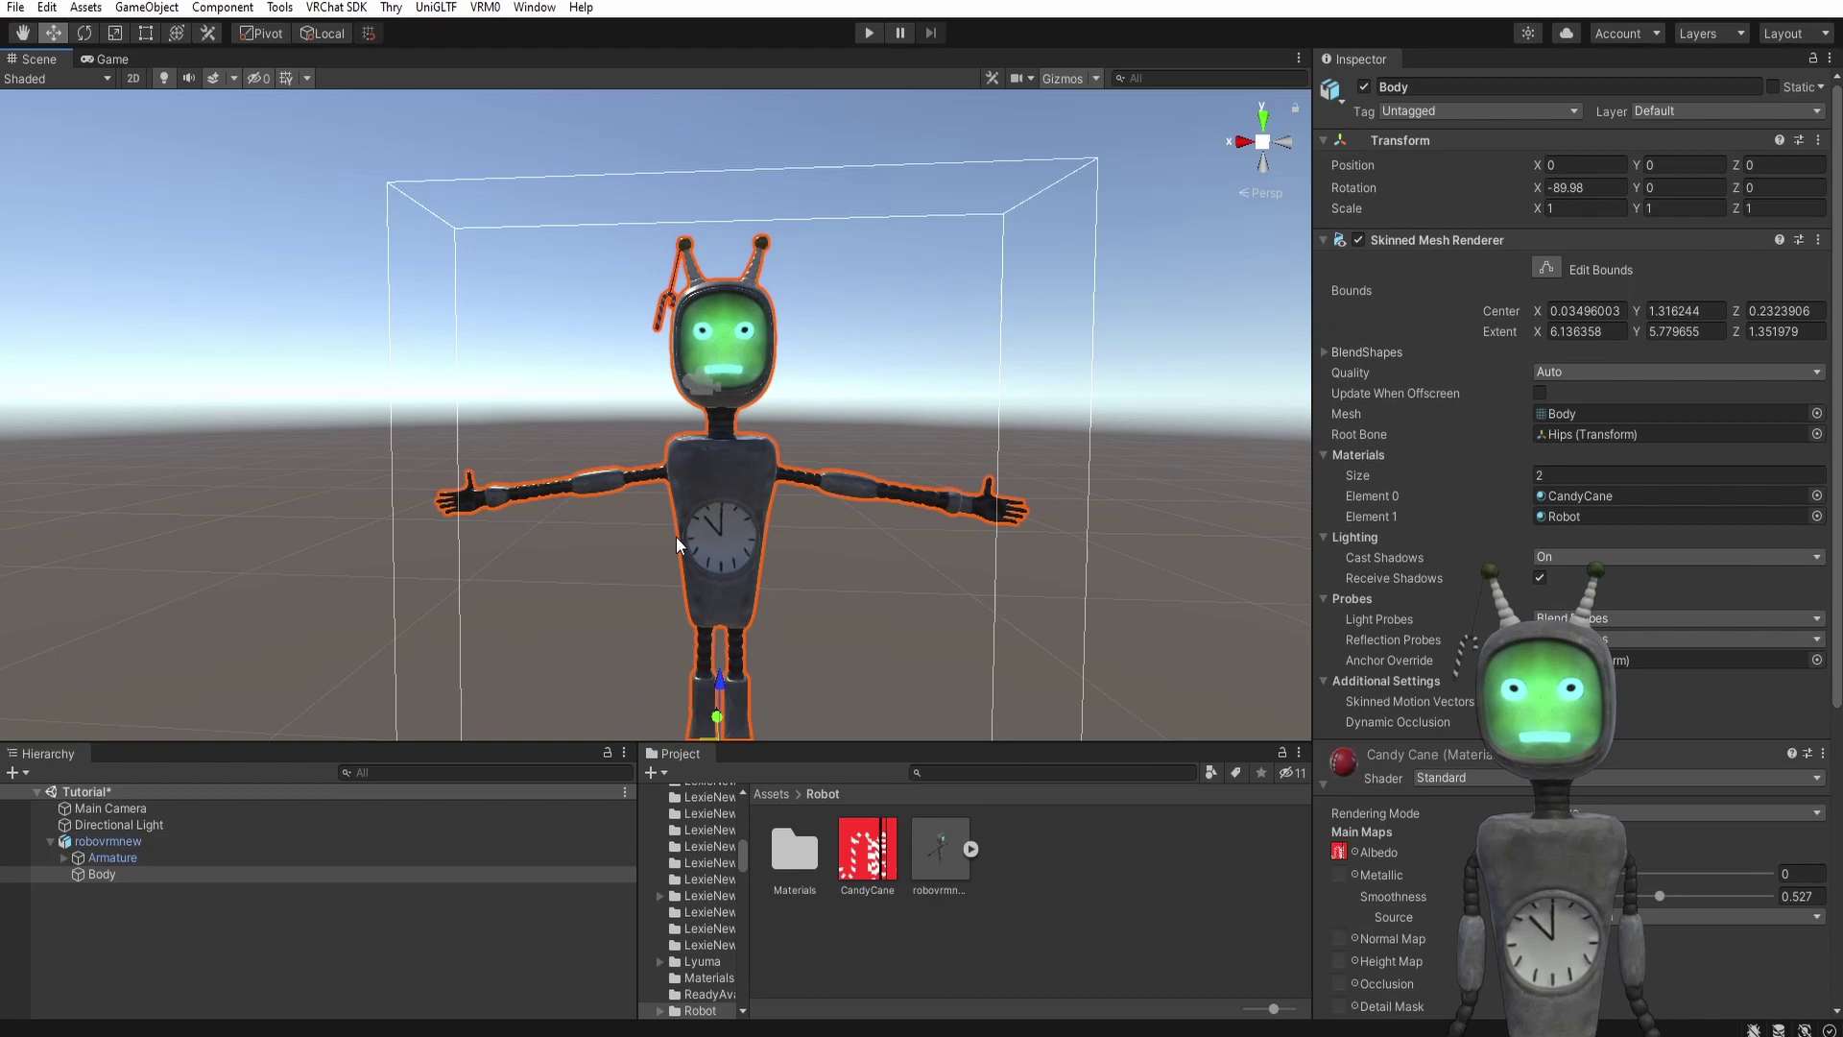
click(129, 895)
click(49, 841)
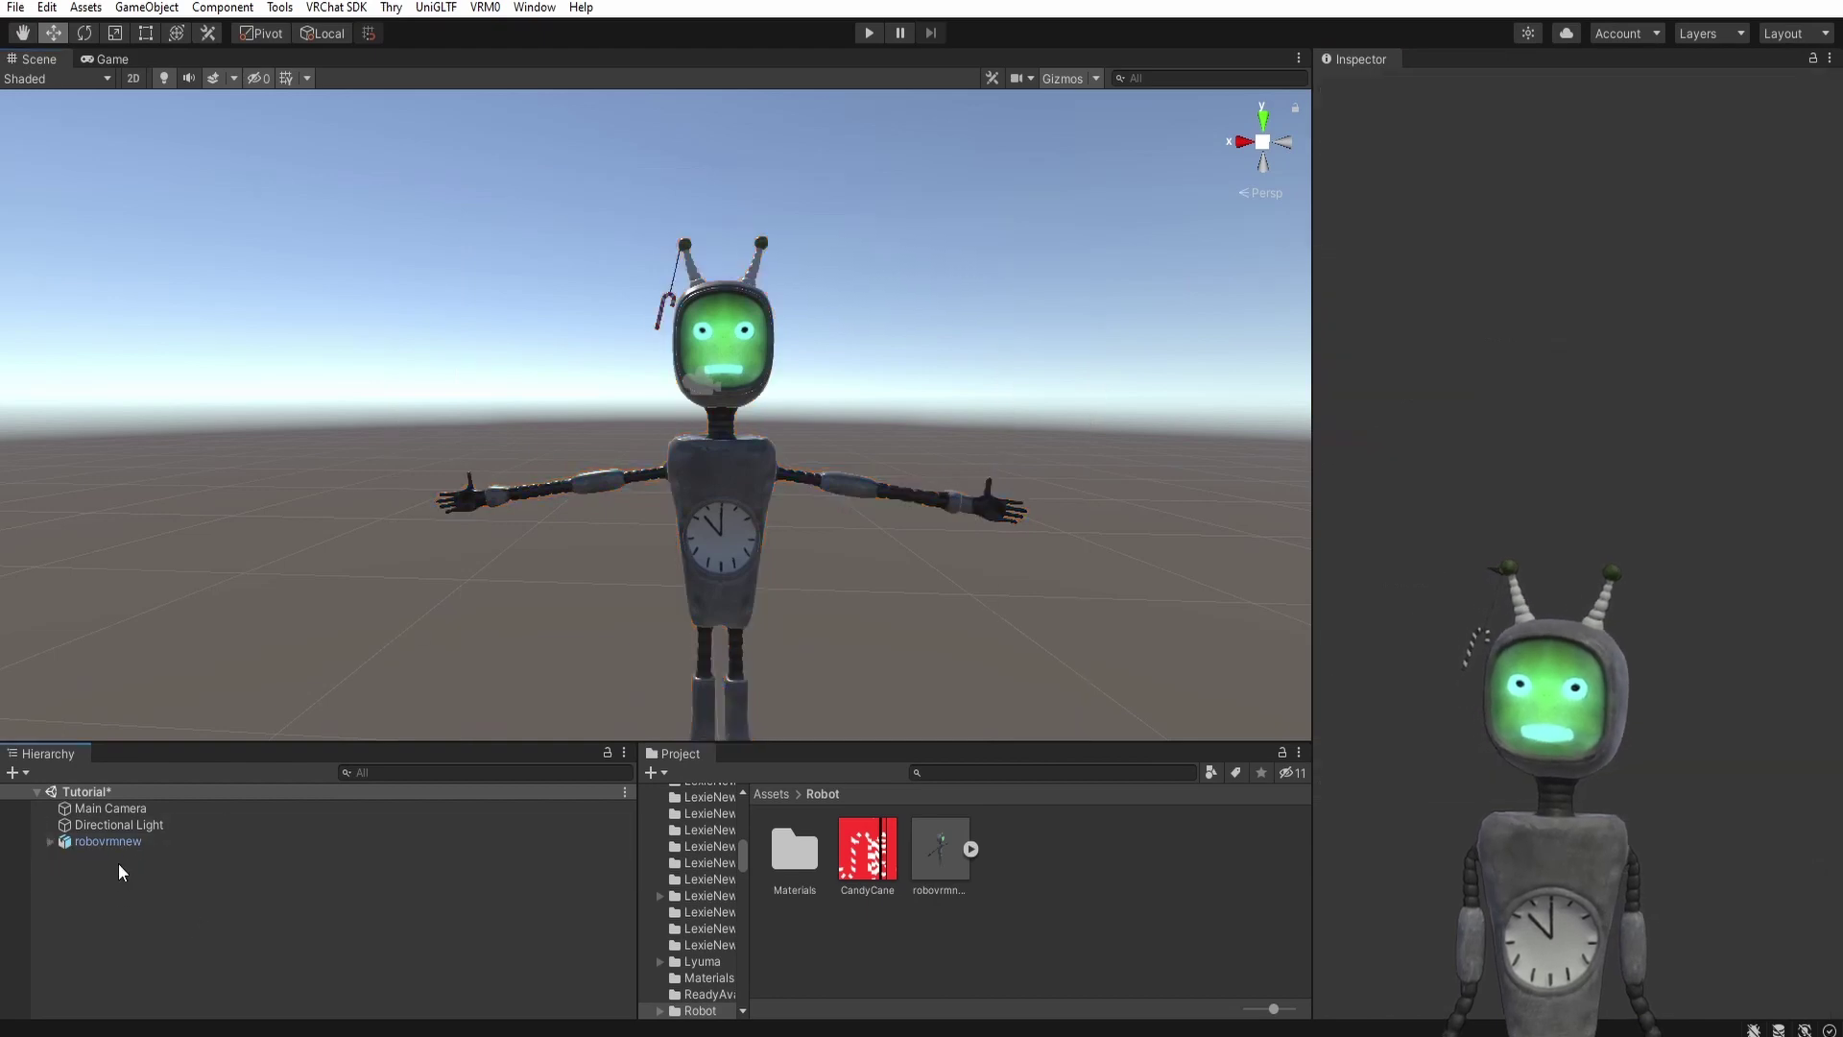
click(114, 845)
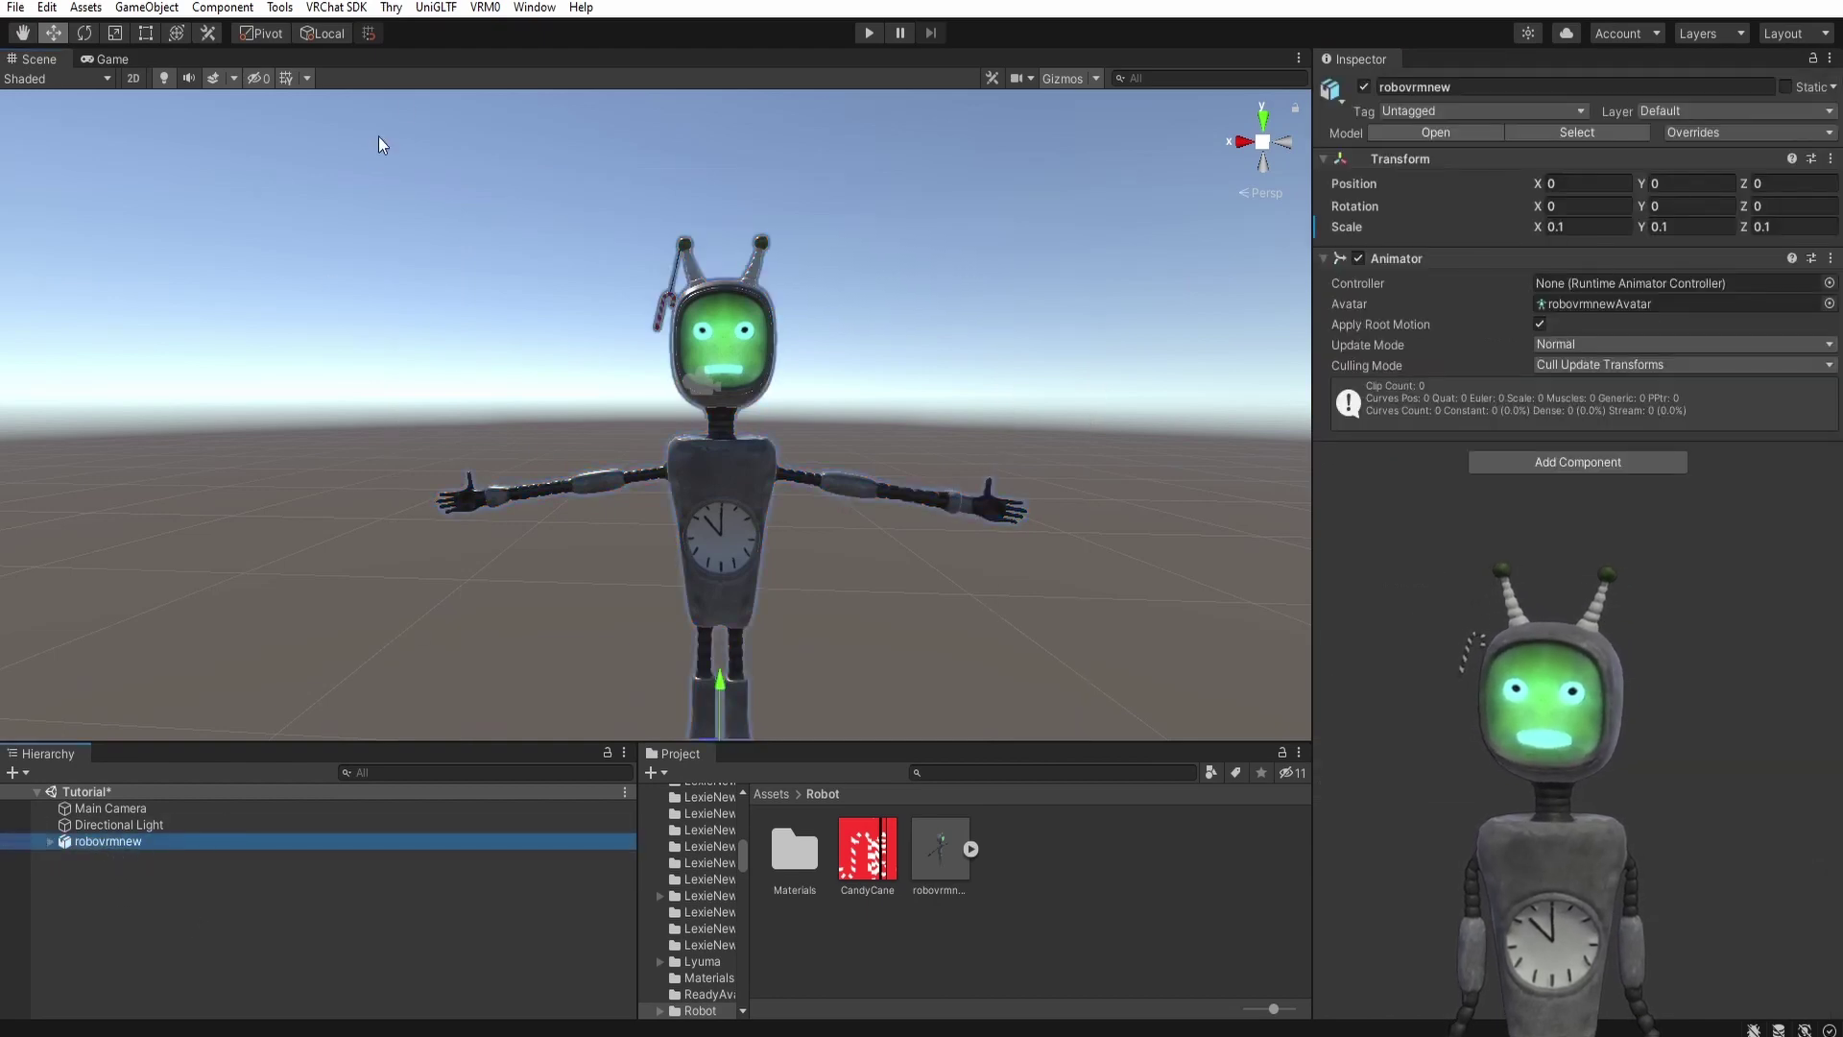
click(485, 7)
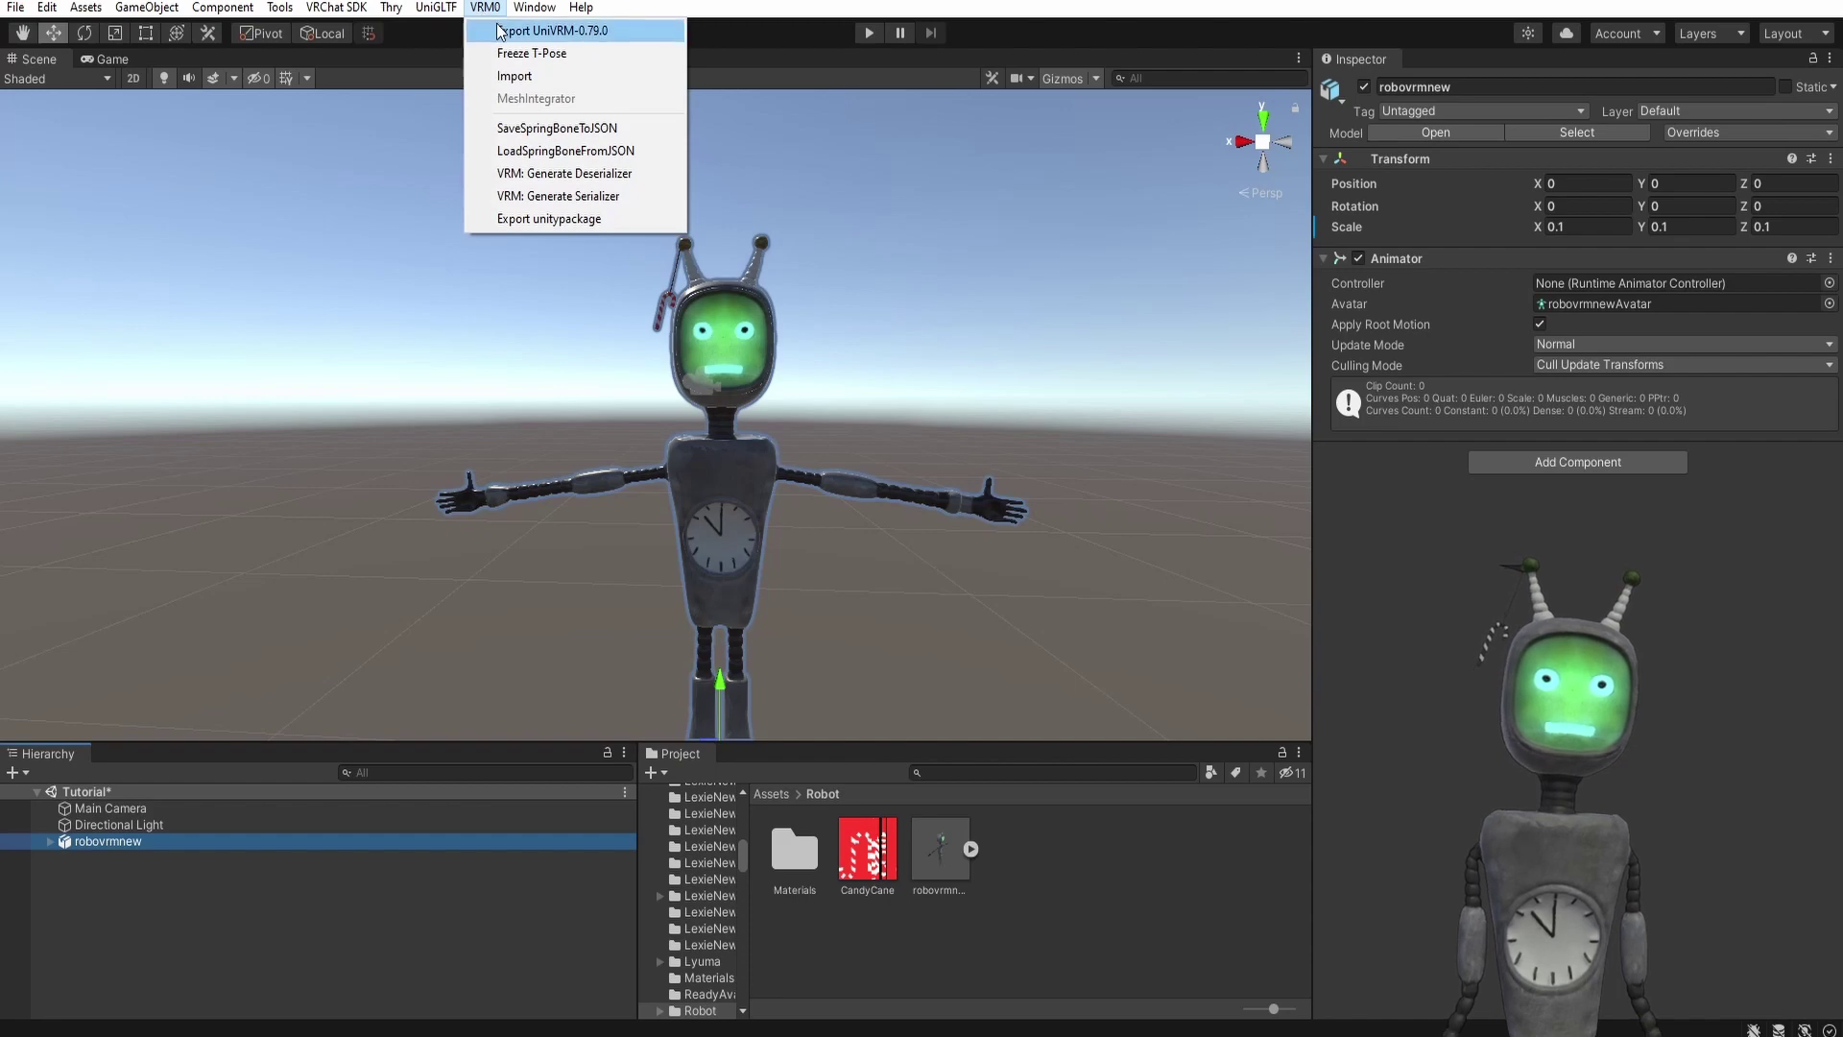
click(500, 31)
scroll(250, 456, down, 2)
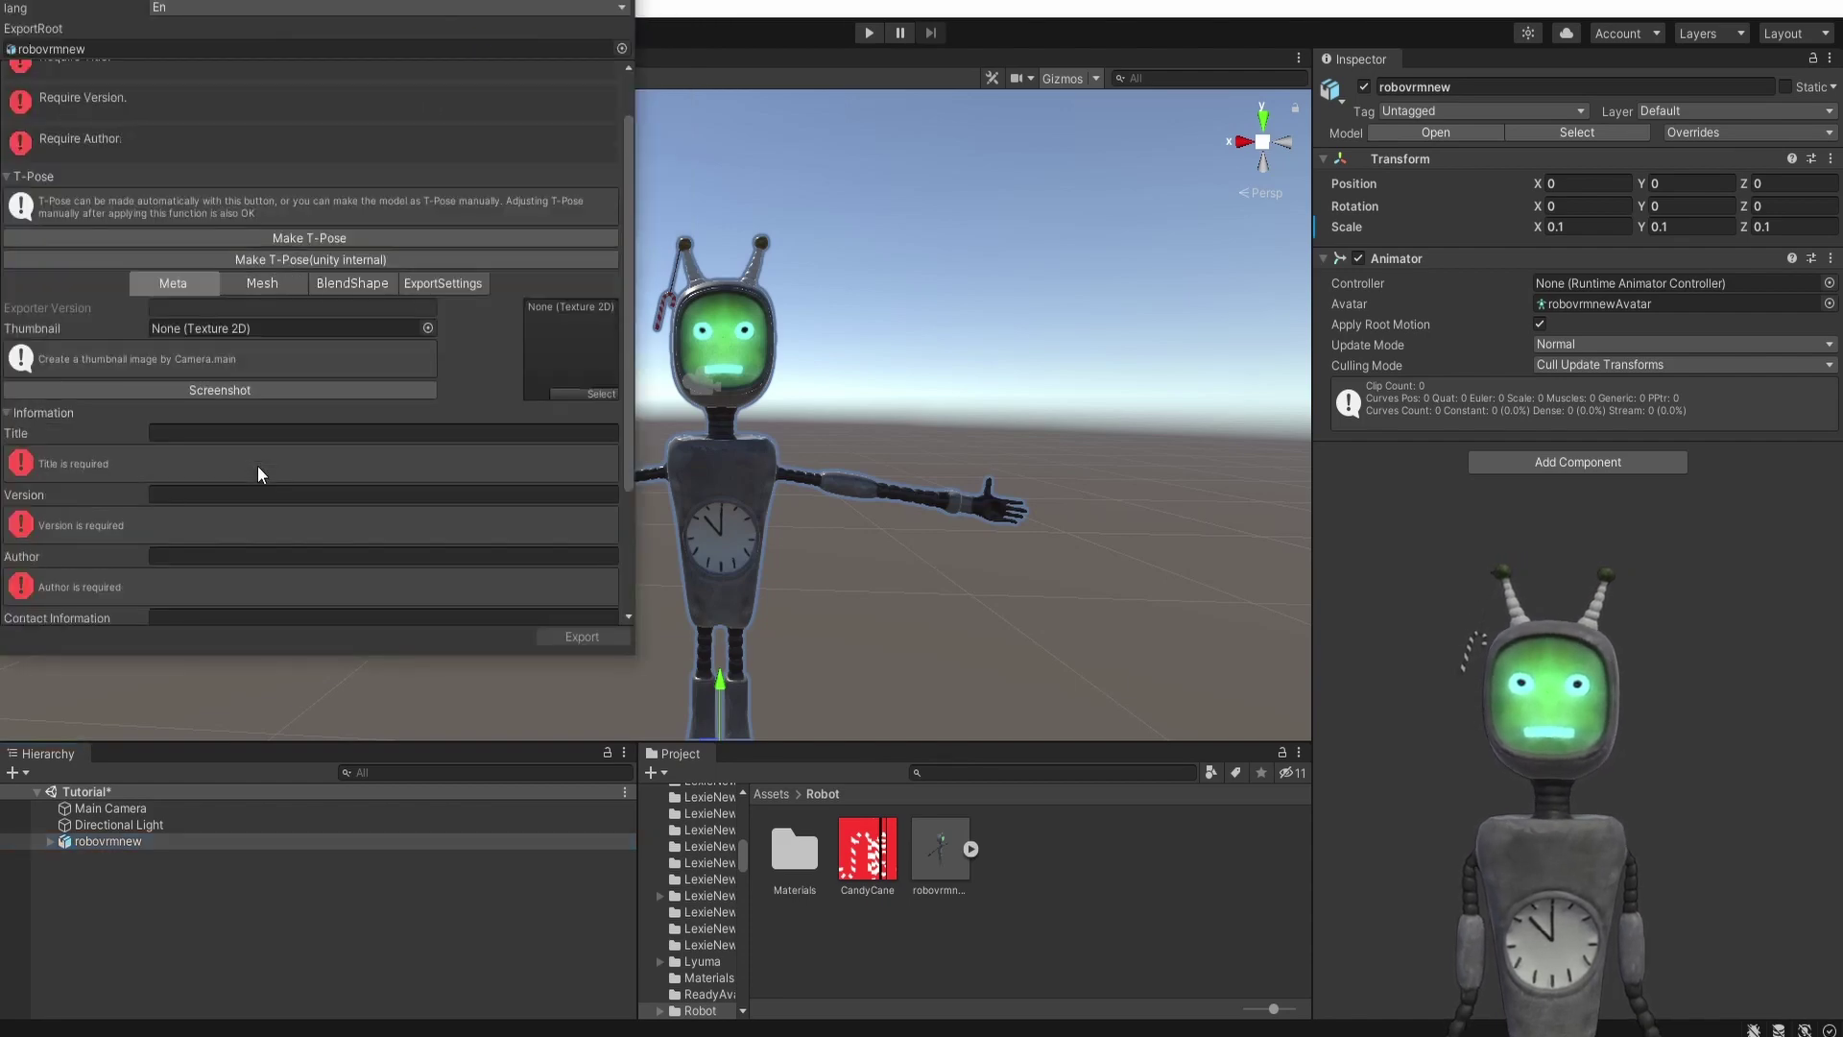
- Enter the title "Robot" and the version "1.0" in the VRM meta information
click(255, 434)
text(R)
key(Caps_Lock)
text(o)
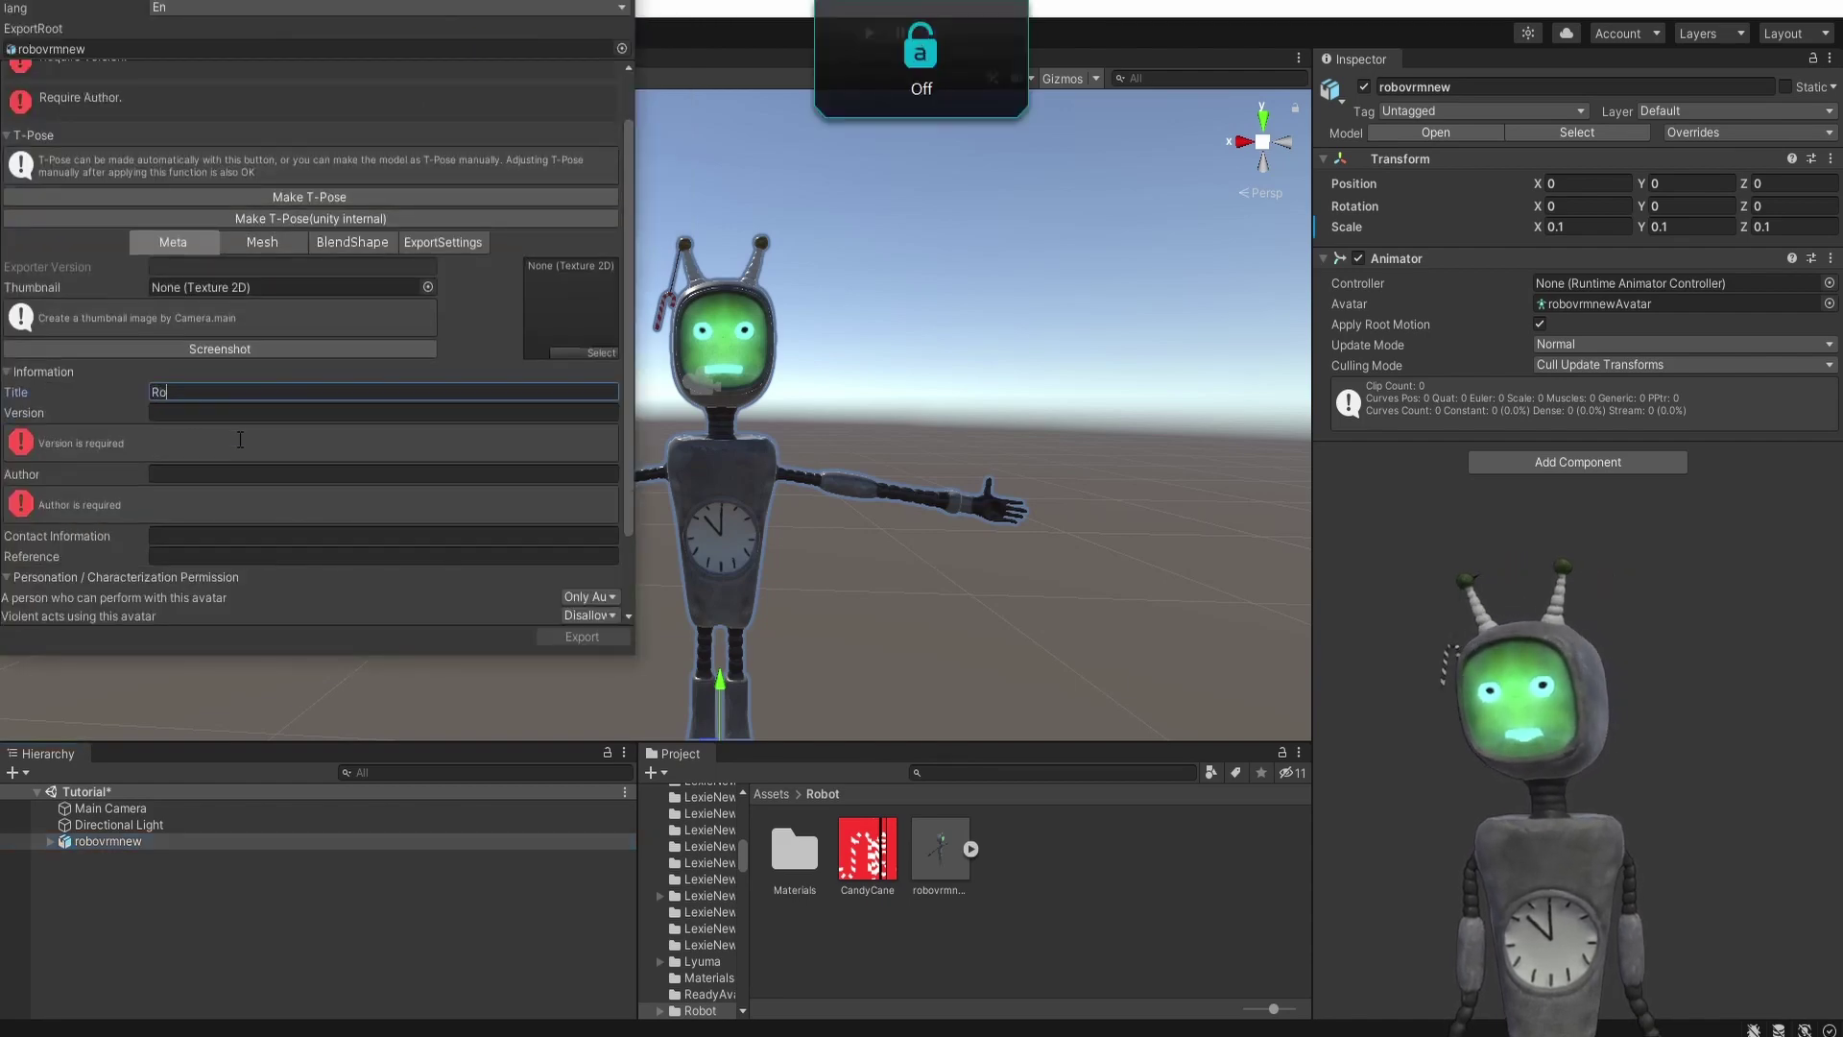
text(bot)
key(Tab)
text(1.0)
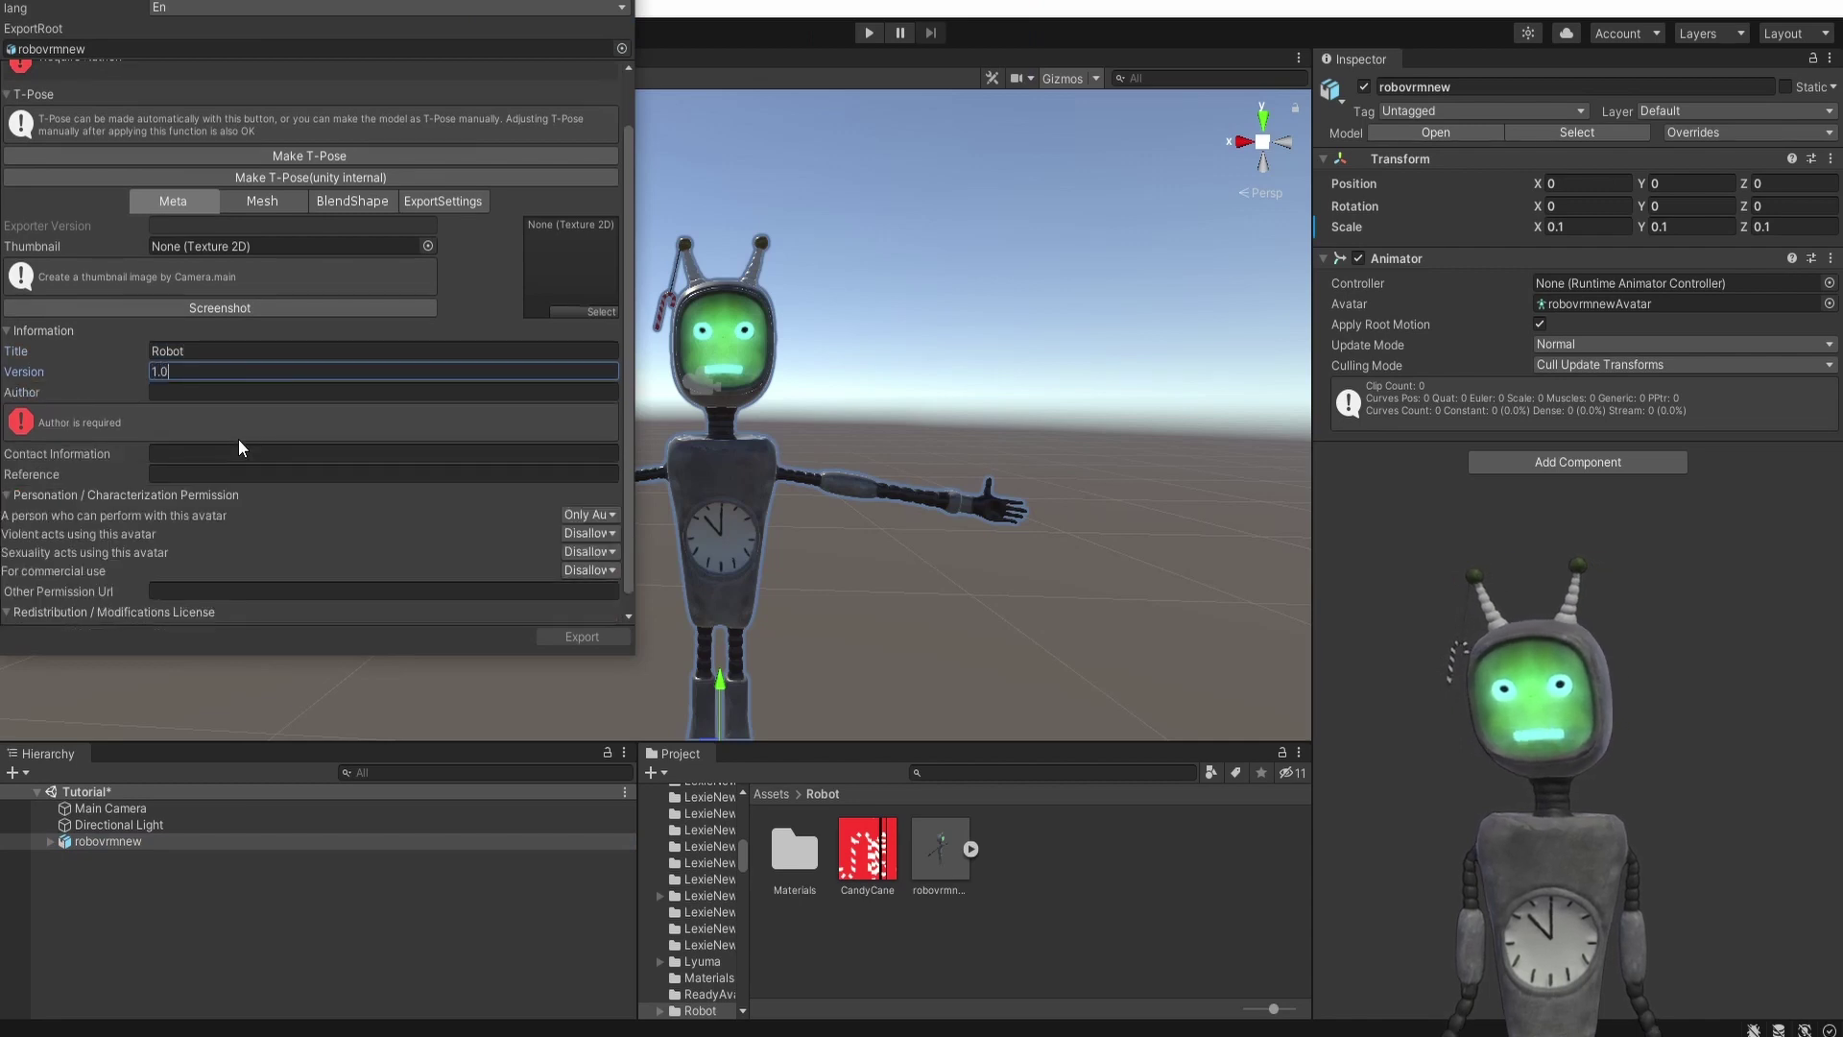
- Enter the author's name and export the avatar as the VRM file robovrmnew into the Assets/Robot folder
key(Tab)
text(S)
key(Caps_Lock)
text(up)
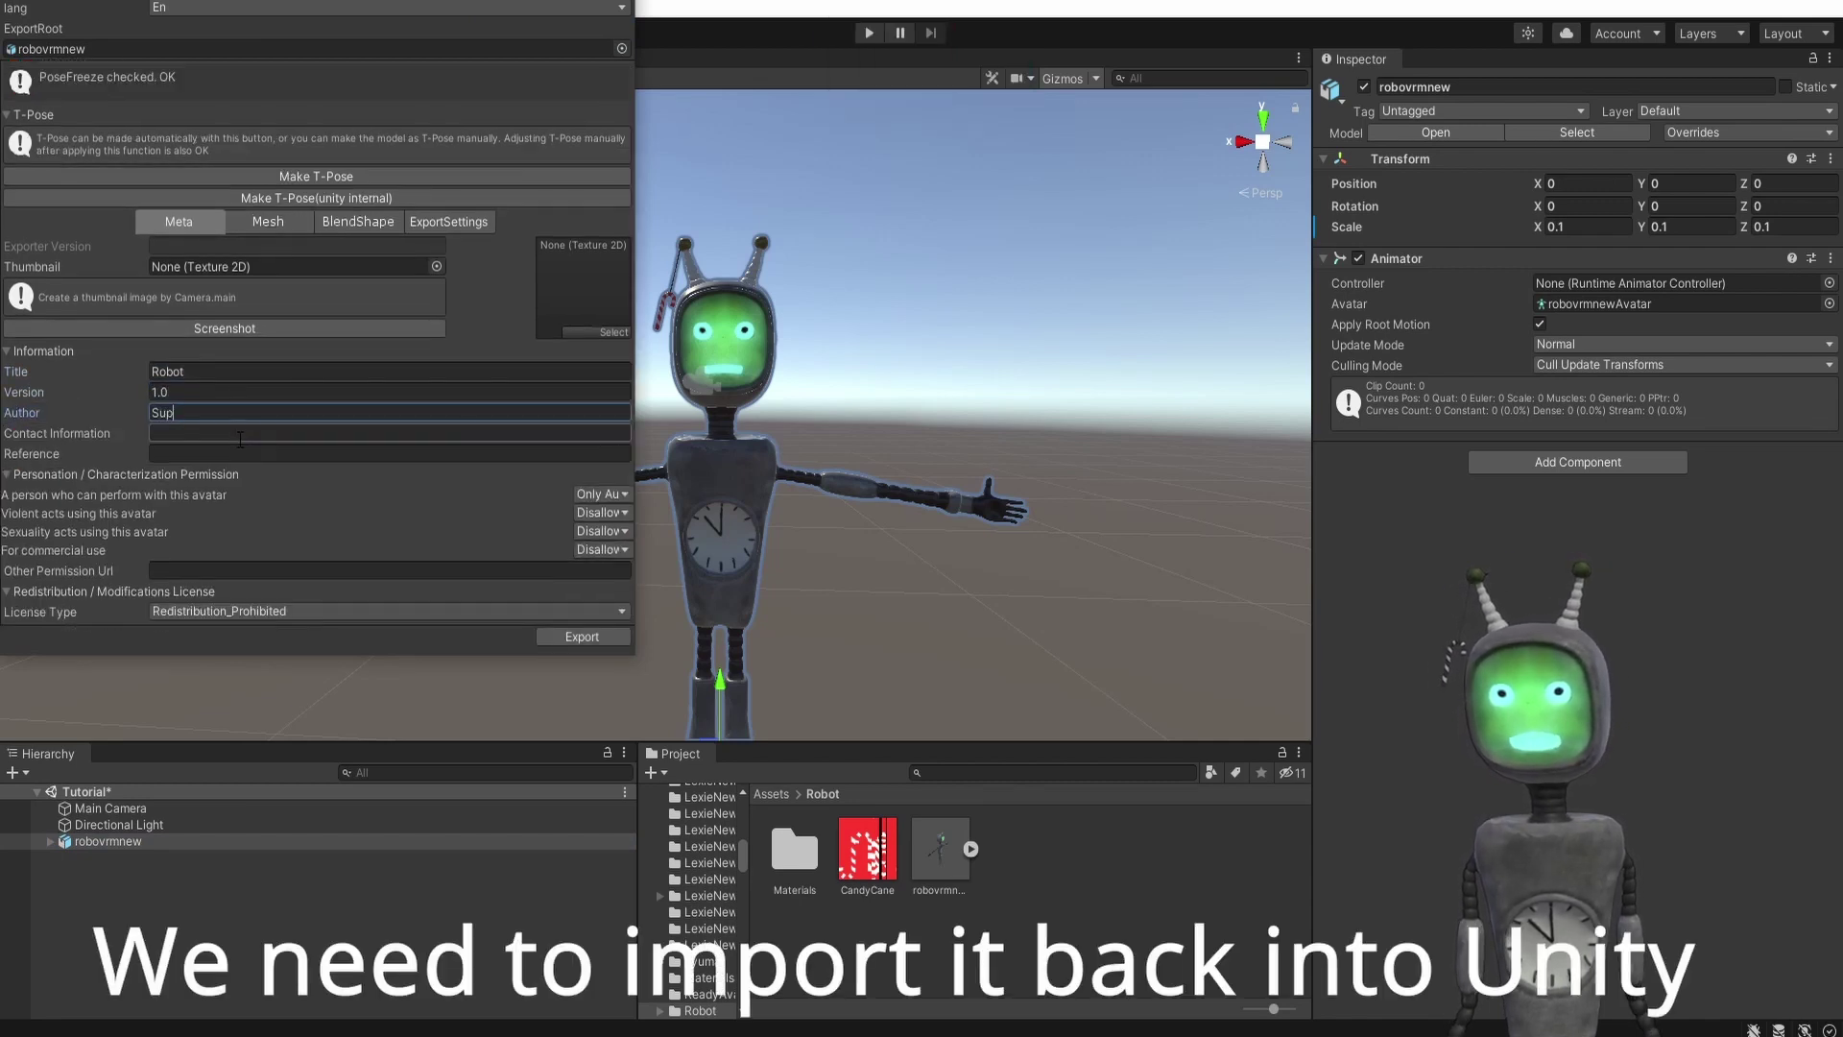
text(er)
key(Caps_Lock)
text(Voximus)
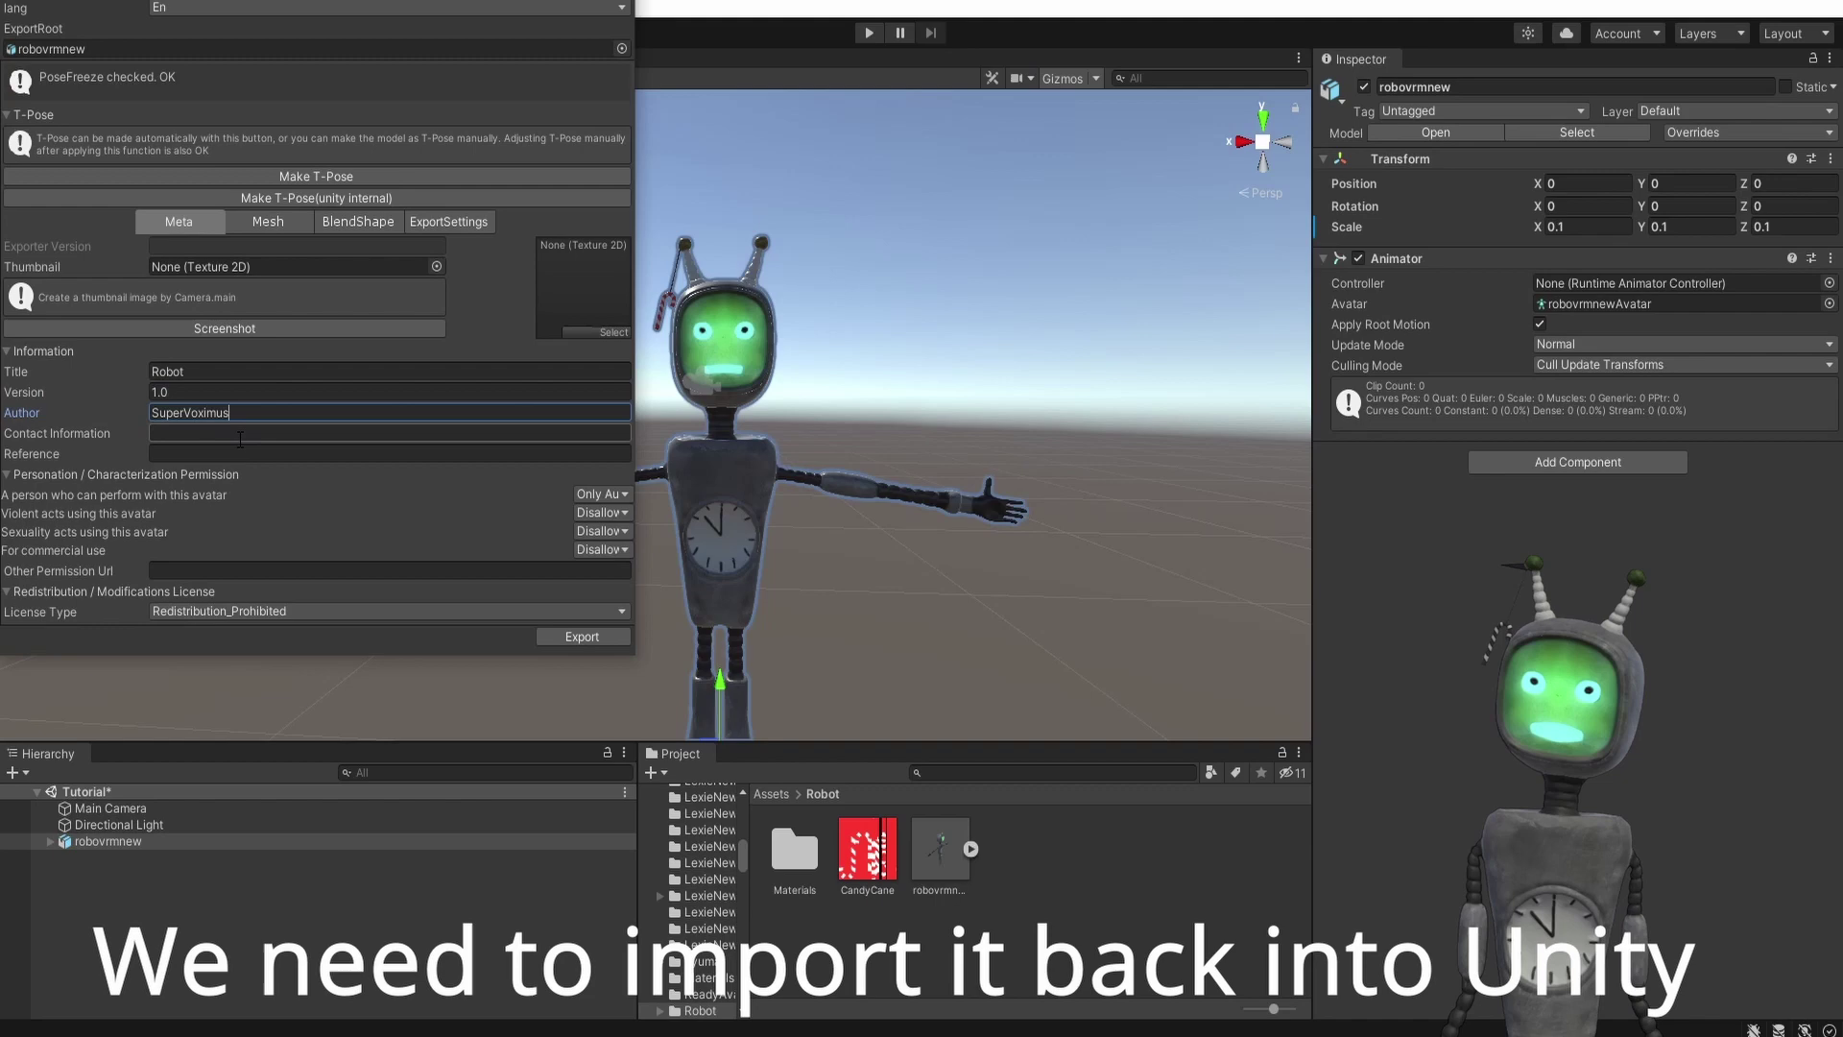
click(561, 636)
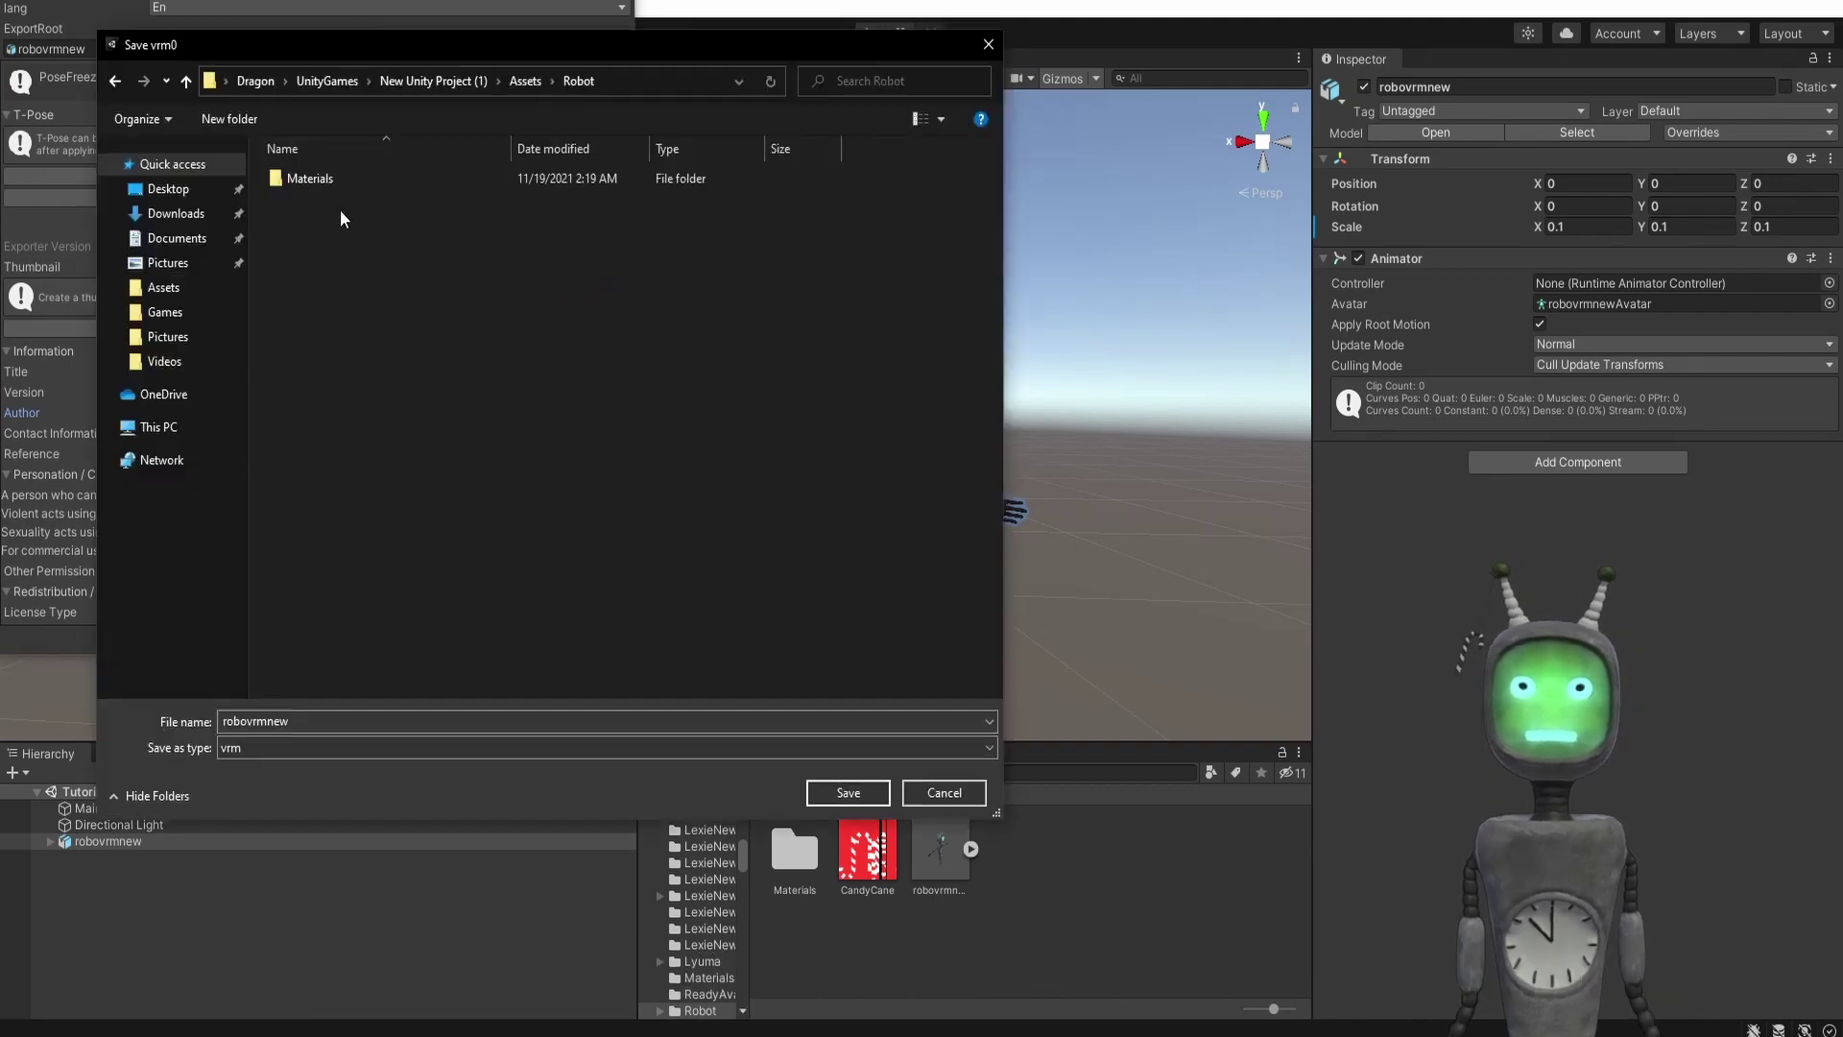
click(832, 795)
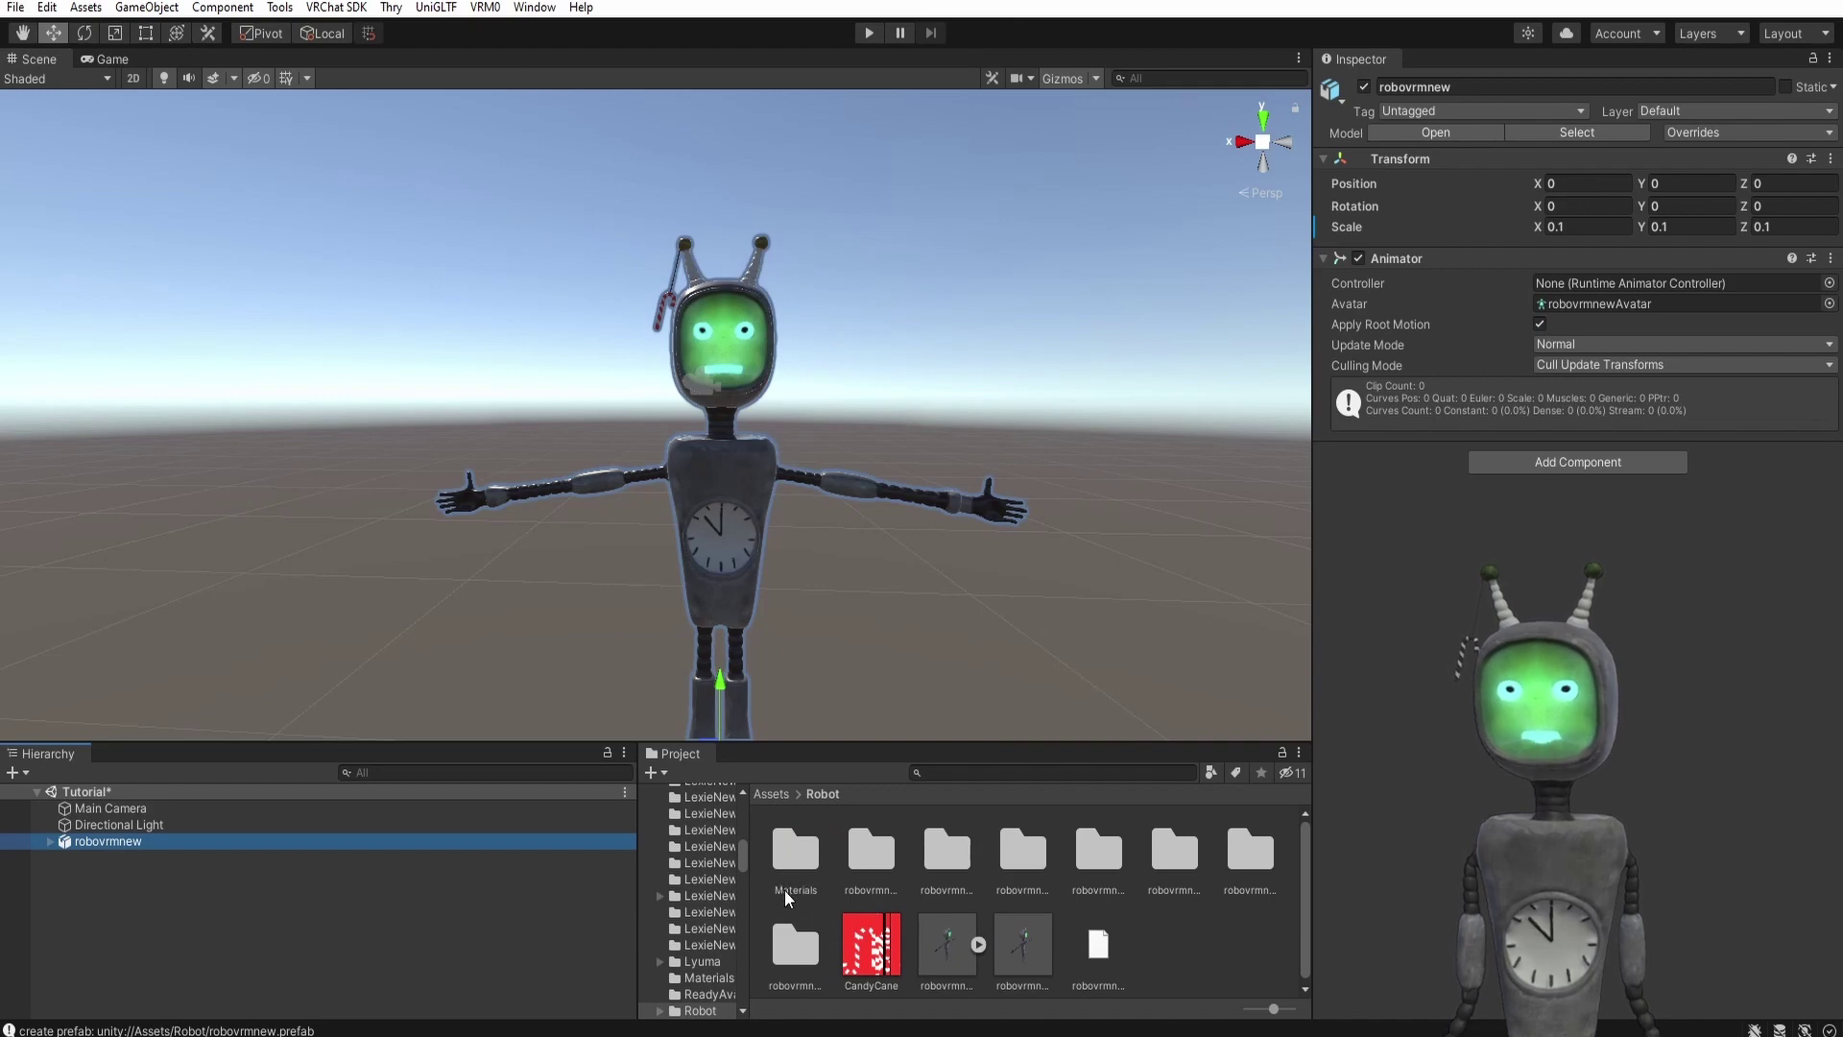
- Place the exported robovrmnew VRM prefab in the scene and delete the original robovrmnew object
click(1015, 944)
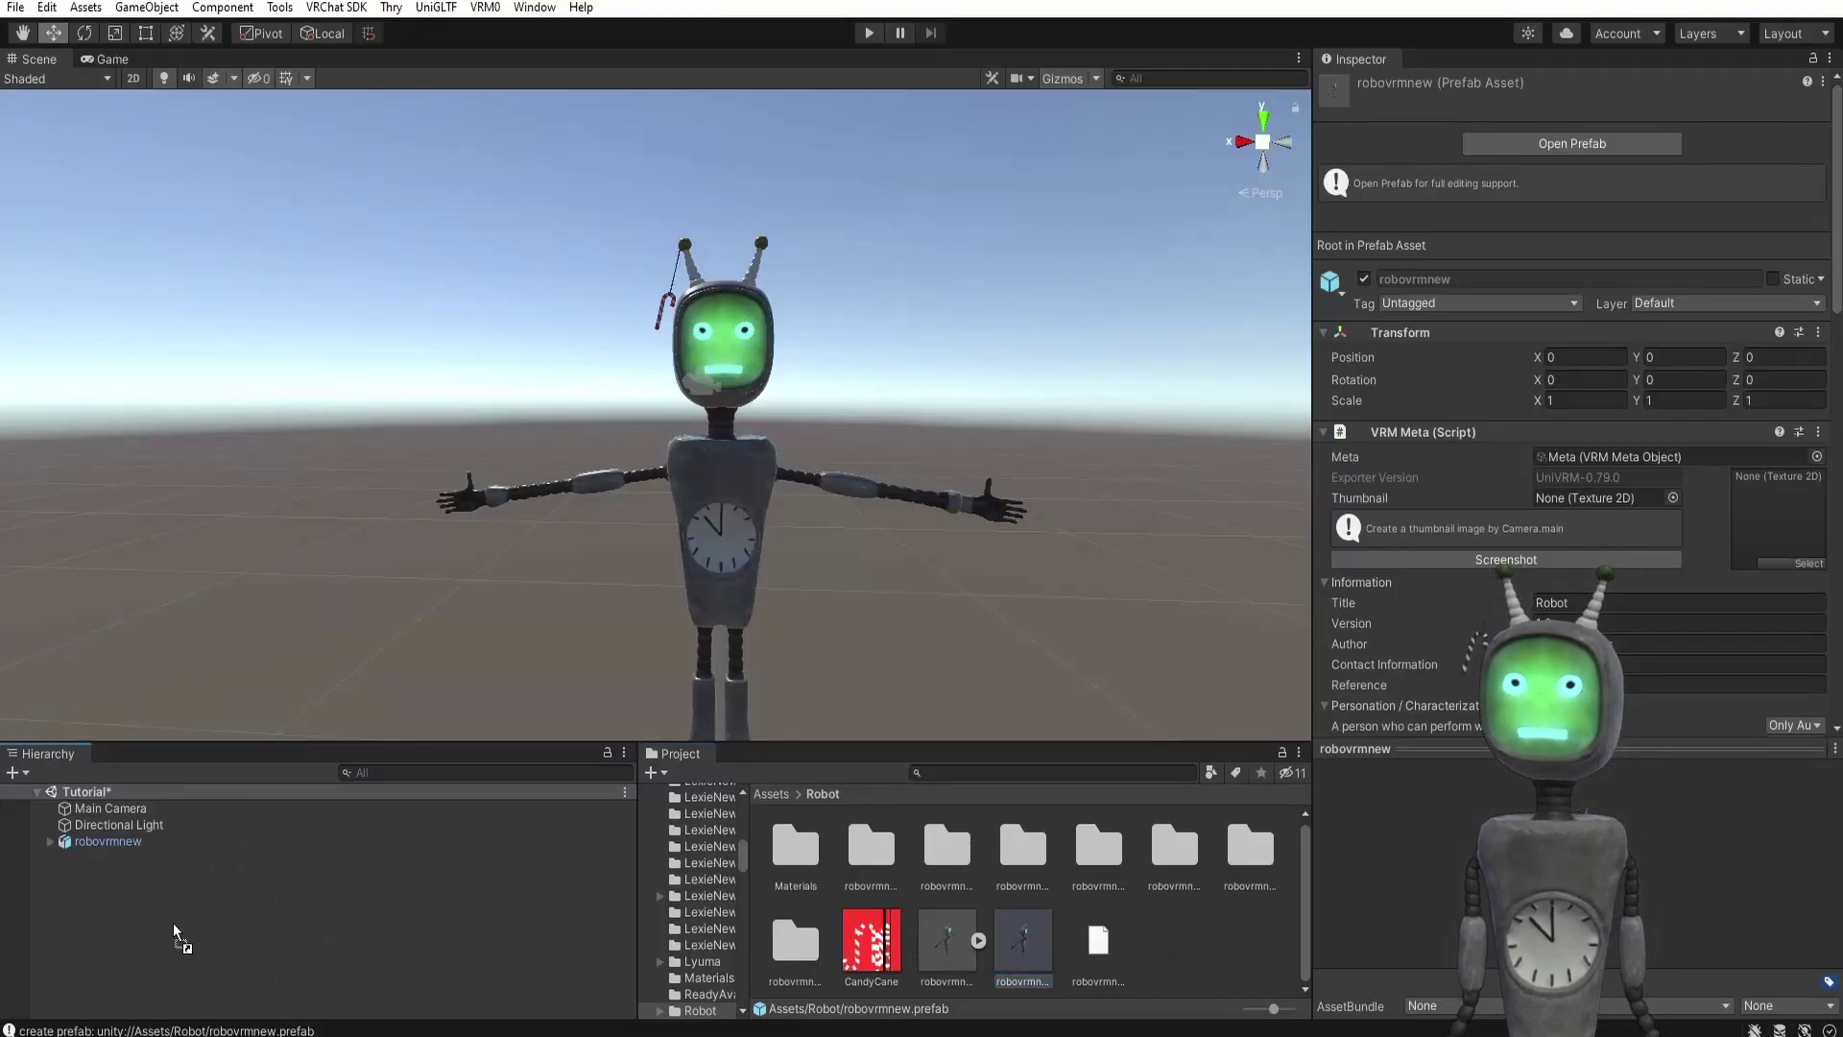
drag(173, 924, 172, 923)
click(99, 843)
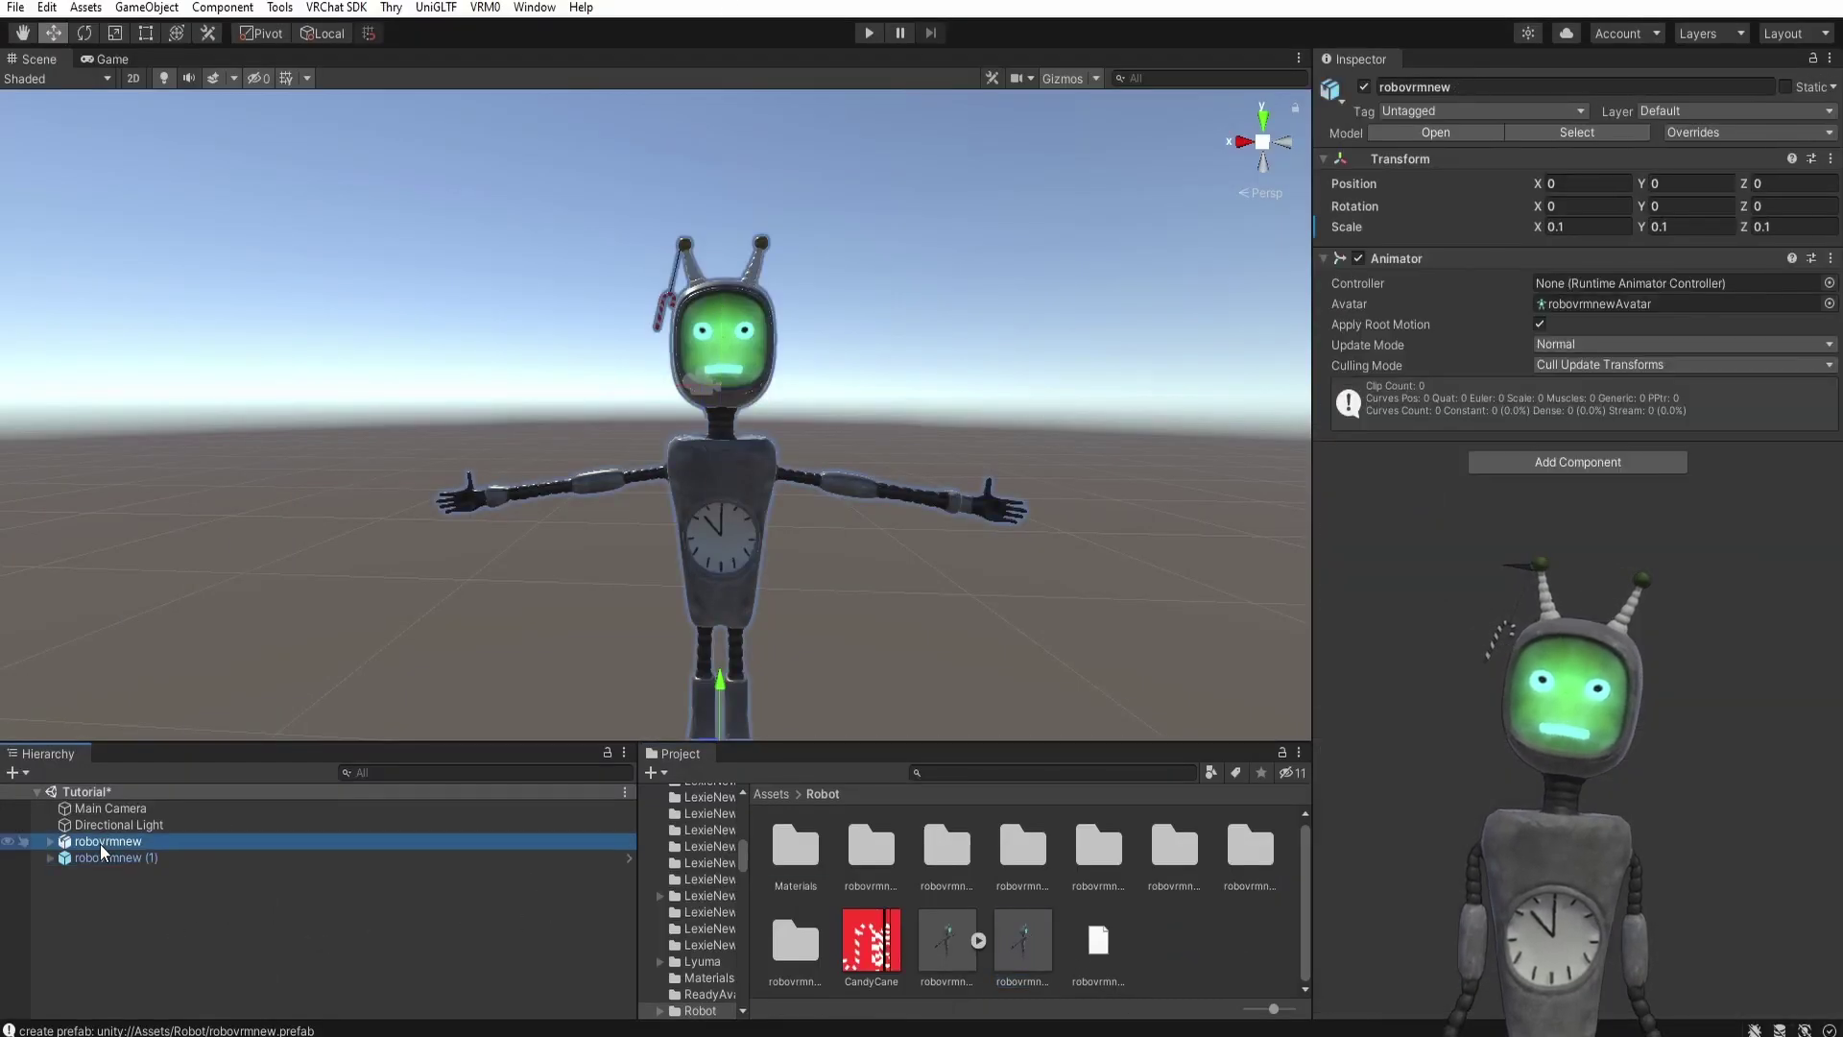
right_click(113, 841)
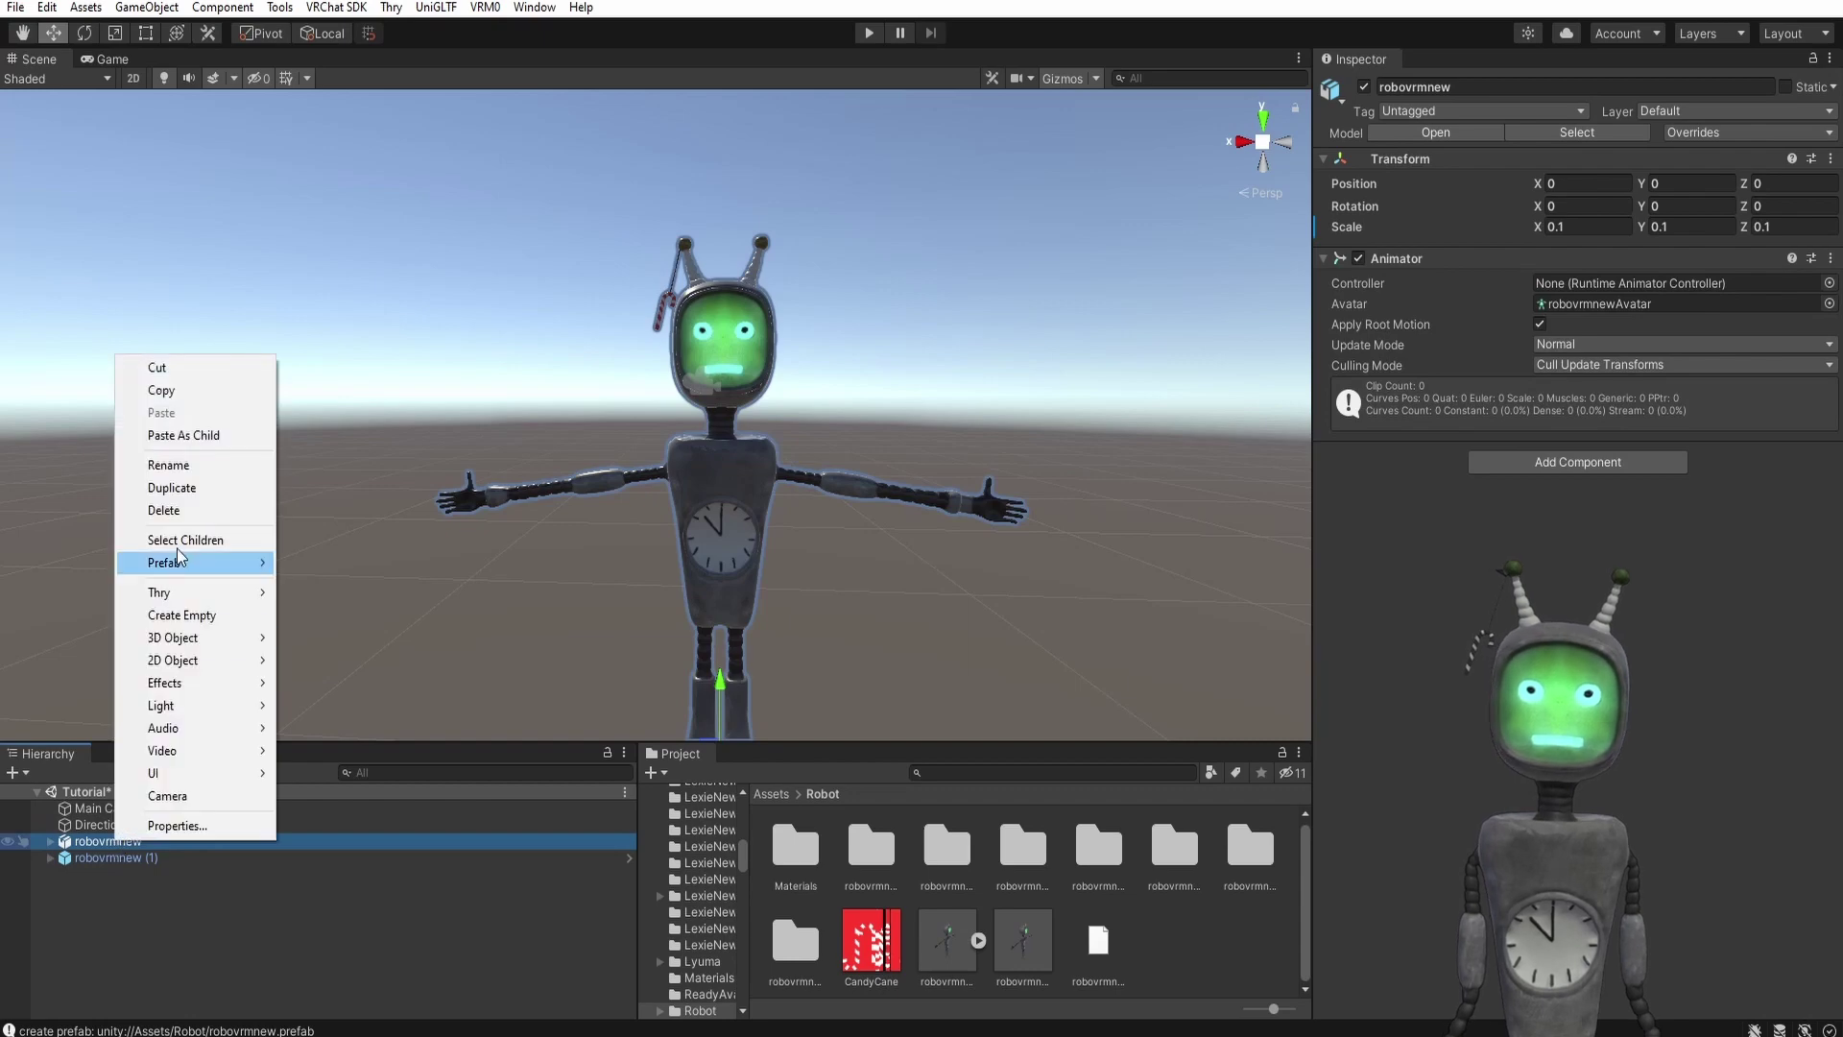
click(181, 513)
- Expand the robovrmnew (1) prefab, its Armature and the Hips bone in the hierarchy
click(112, 843)
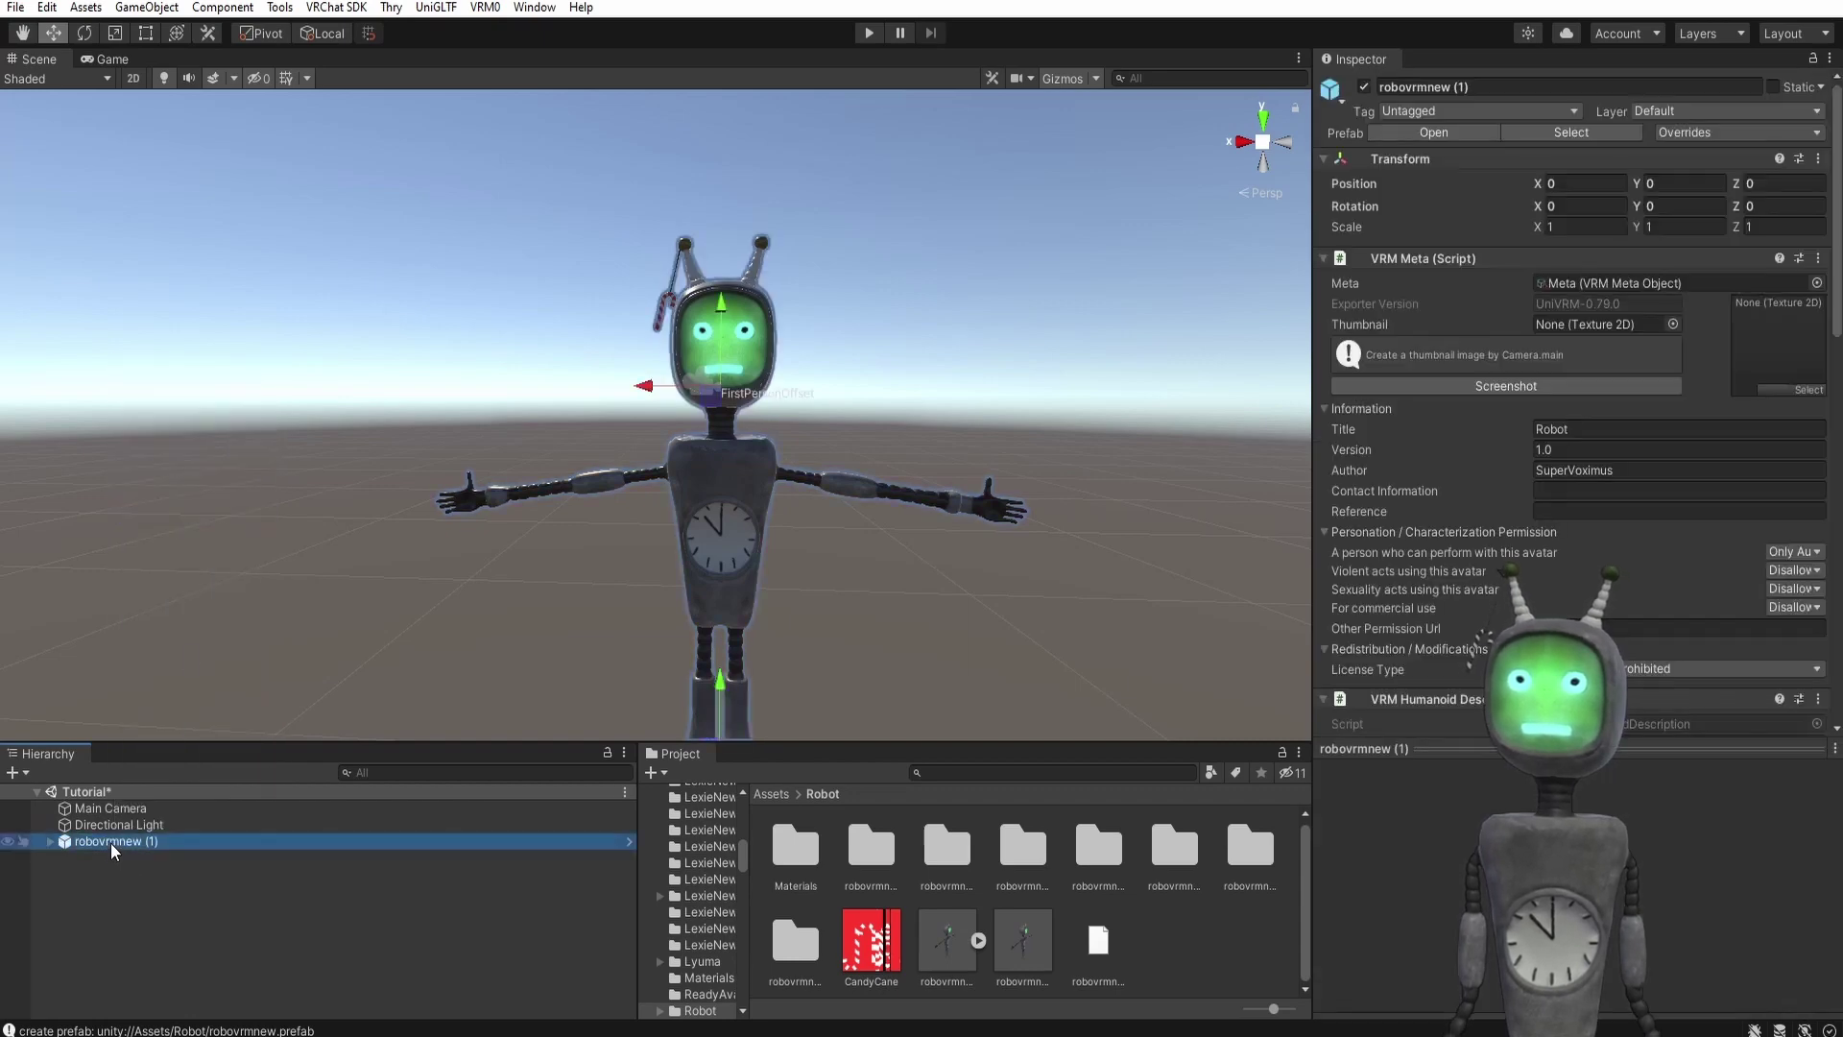
click(51, 841)
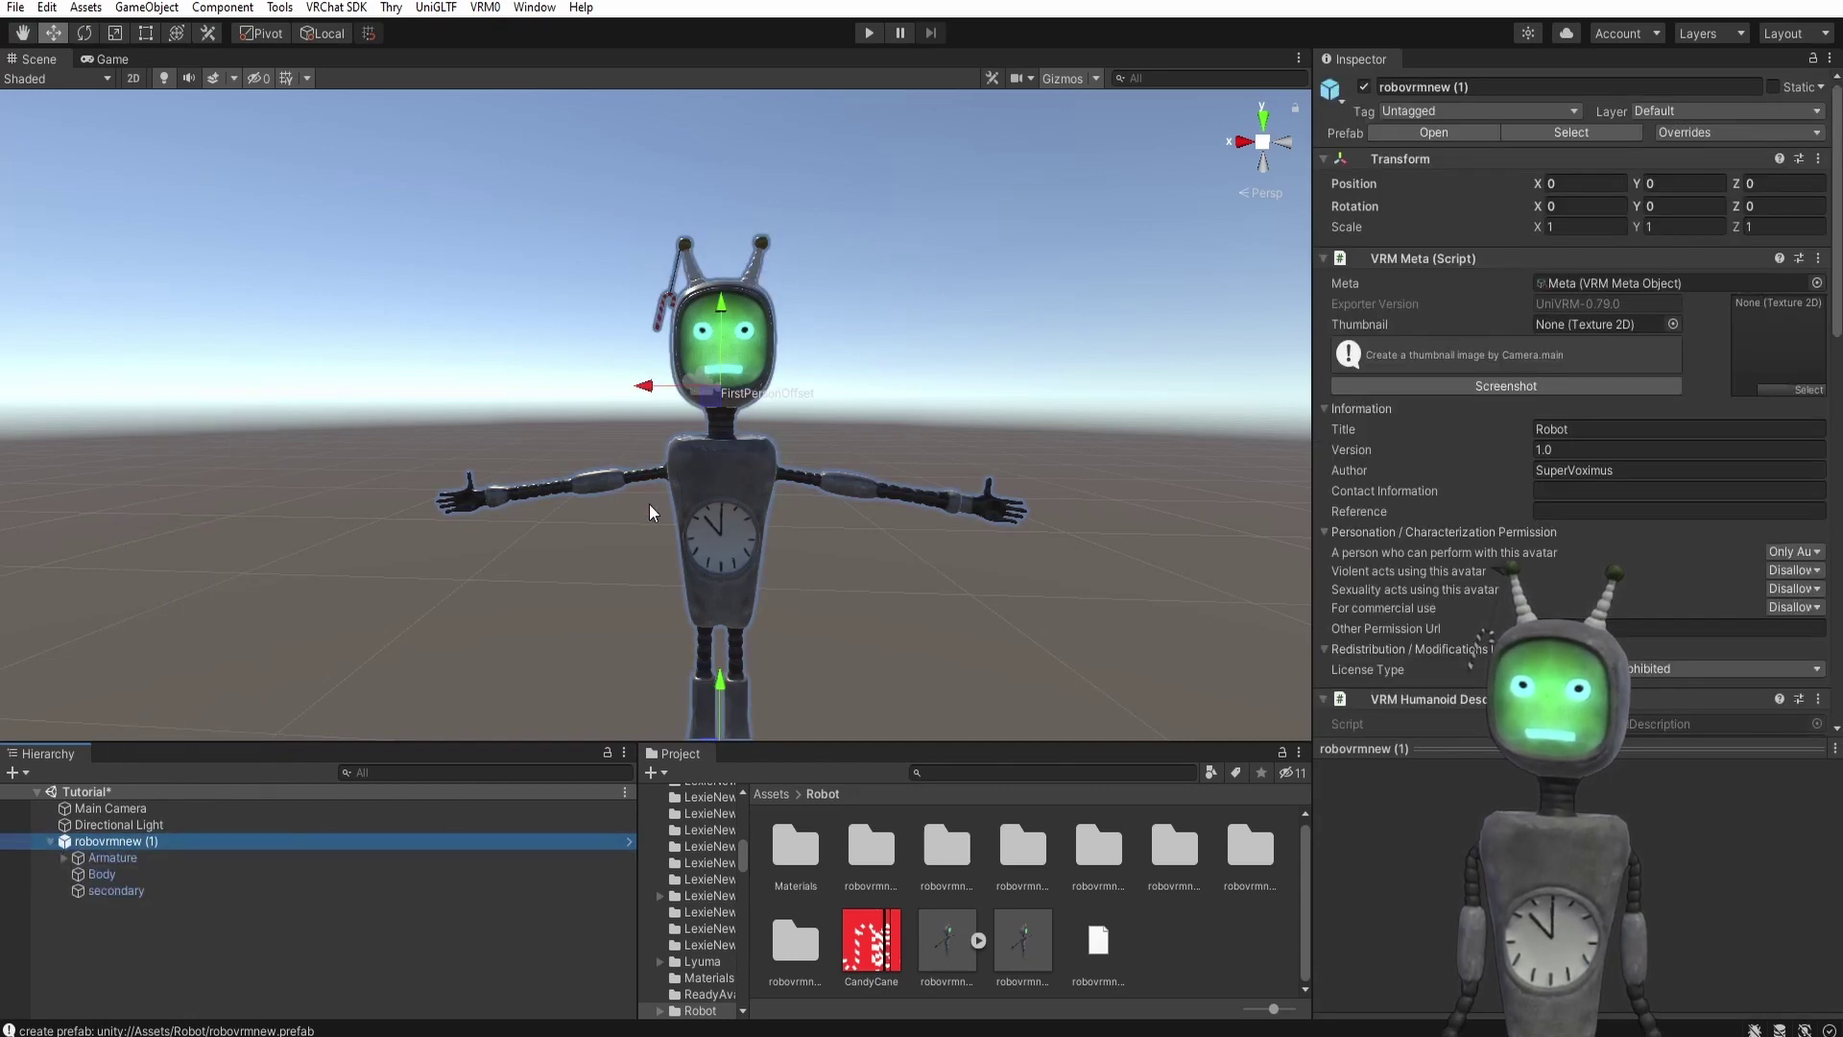
middle_drag(661, 445, 645, 415)
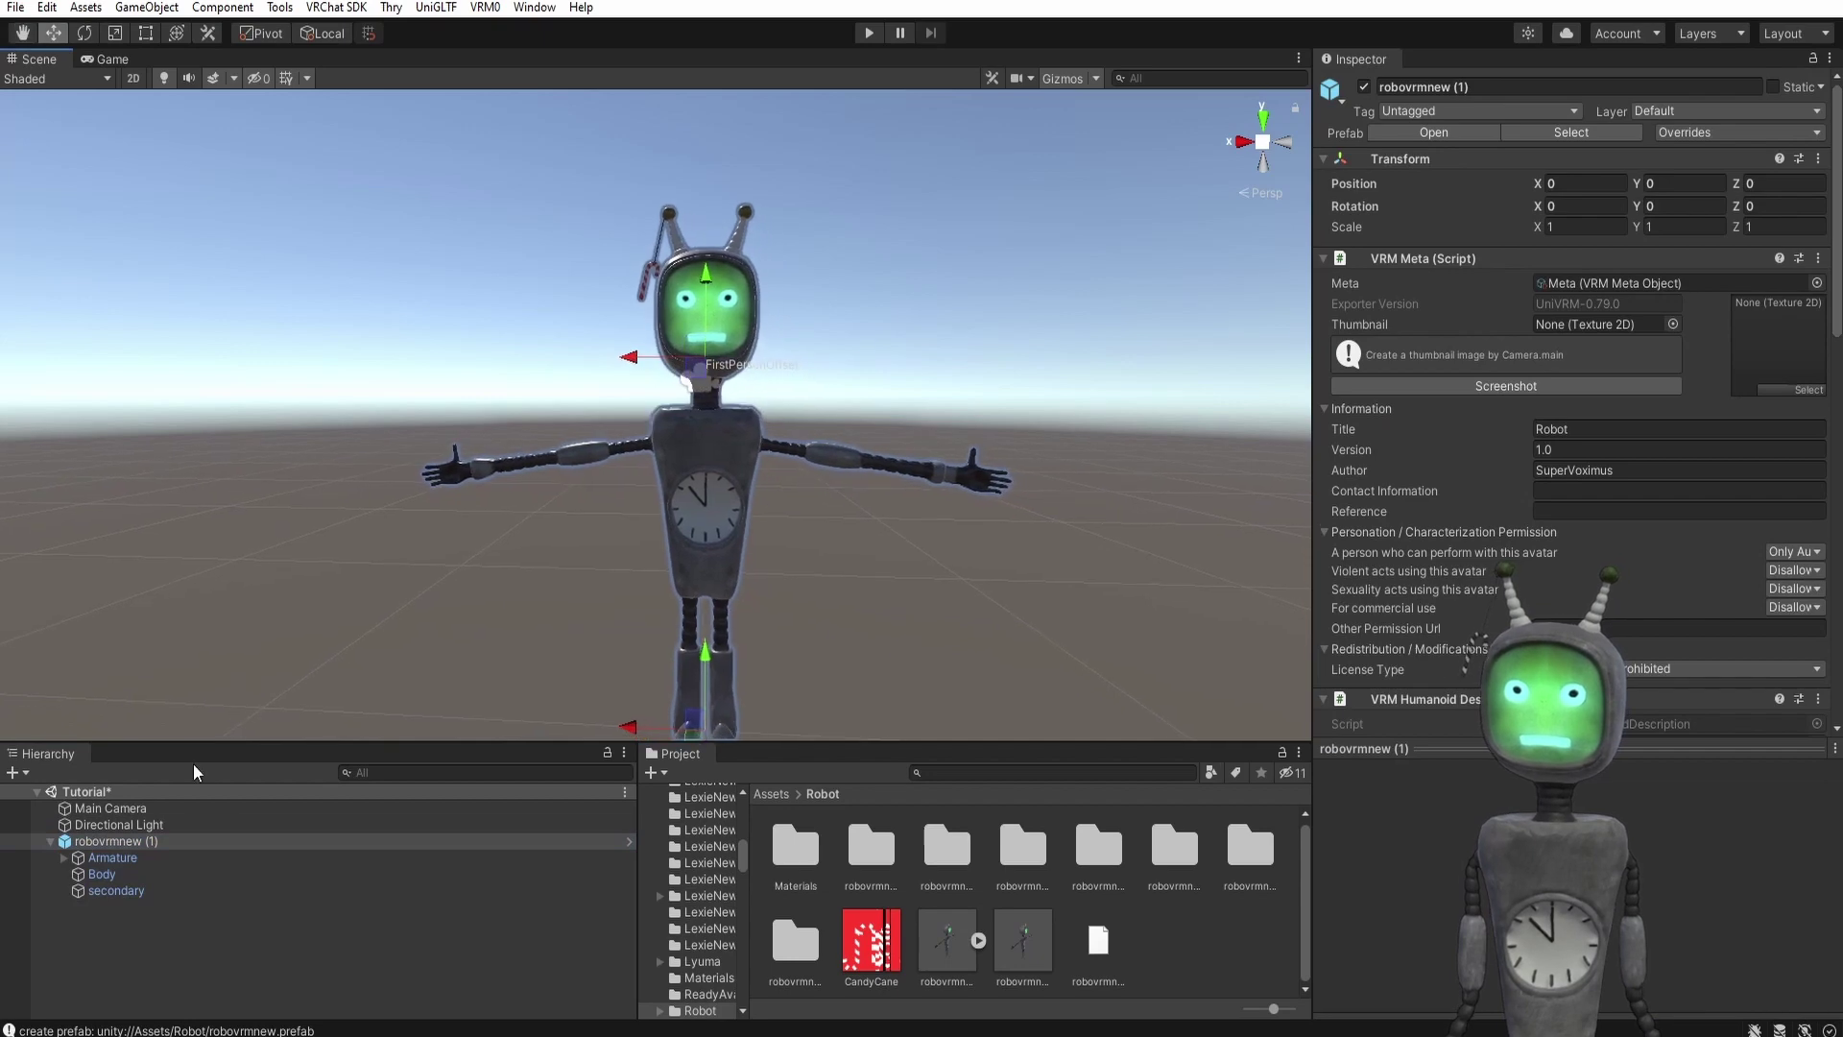
click(64, 857)
click(80, 874)
click(78, 875)
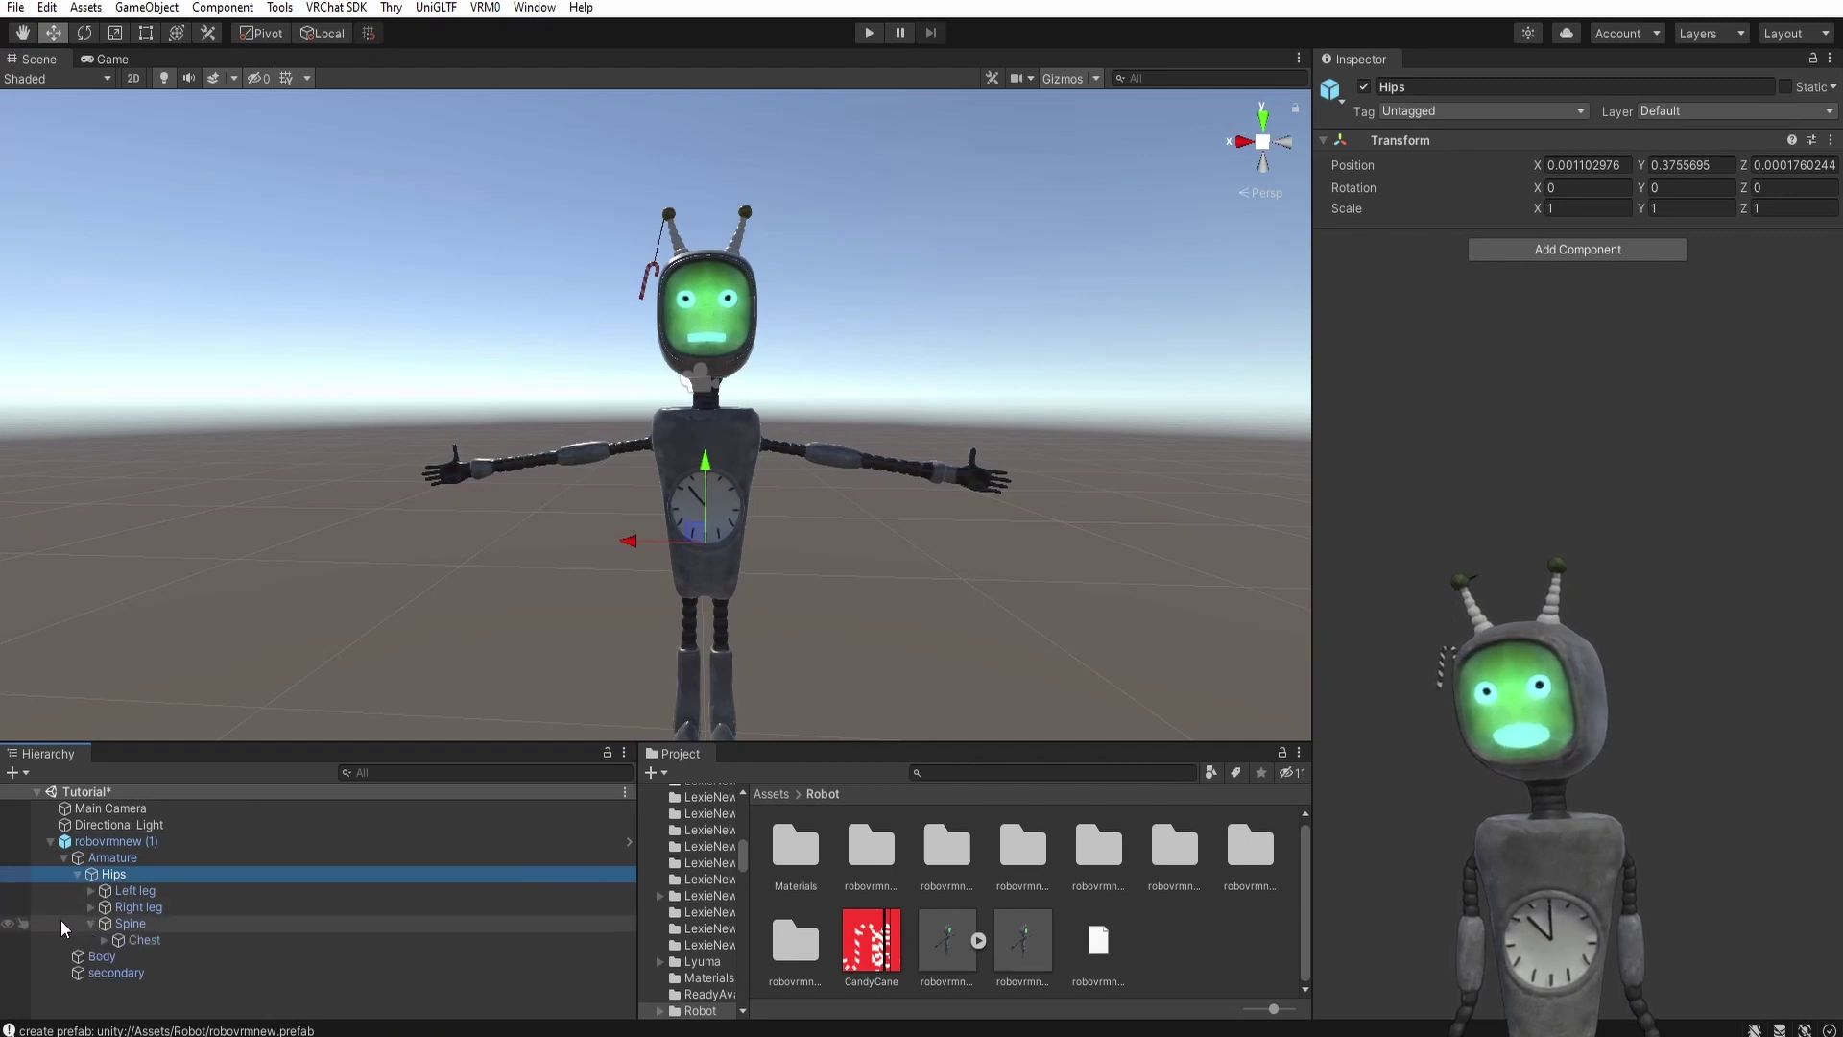
- Expand the bone chain from Spine through Chest, Neck and Head down to Head_006
click(91, 924)
click(105, 940)
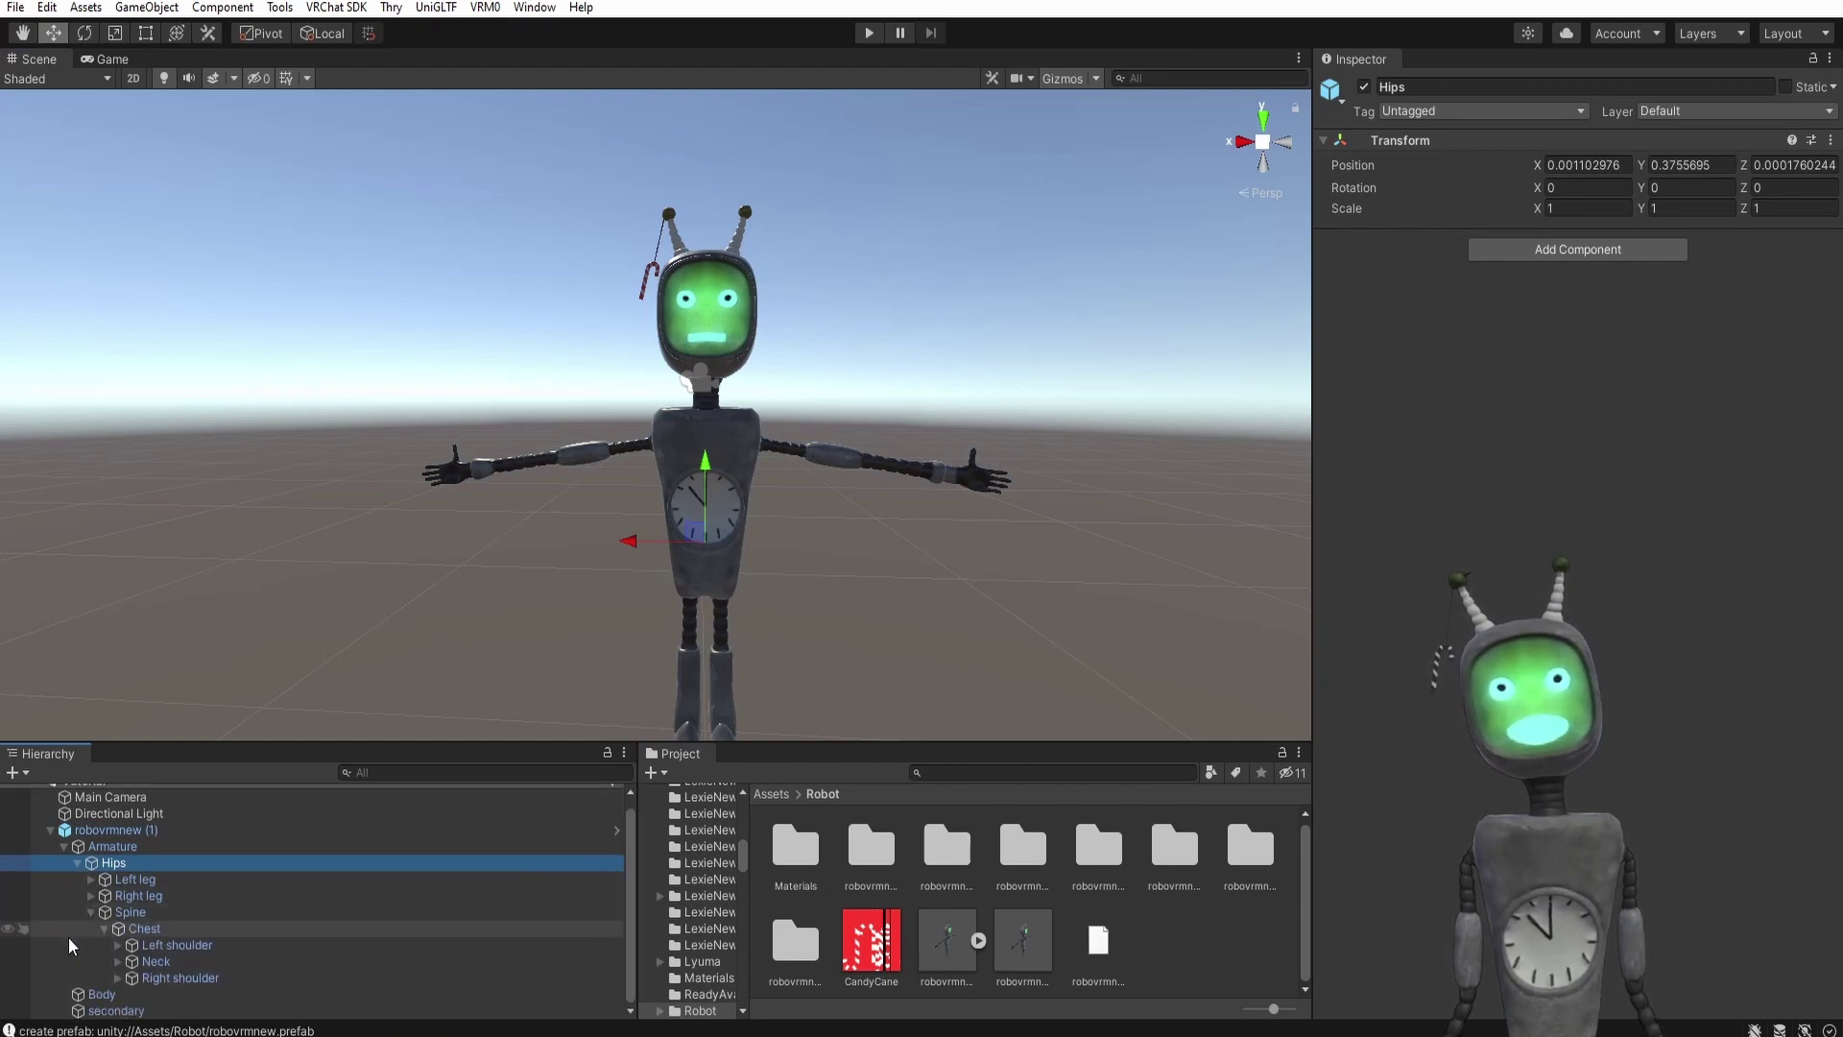
click(118, 961)
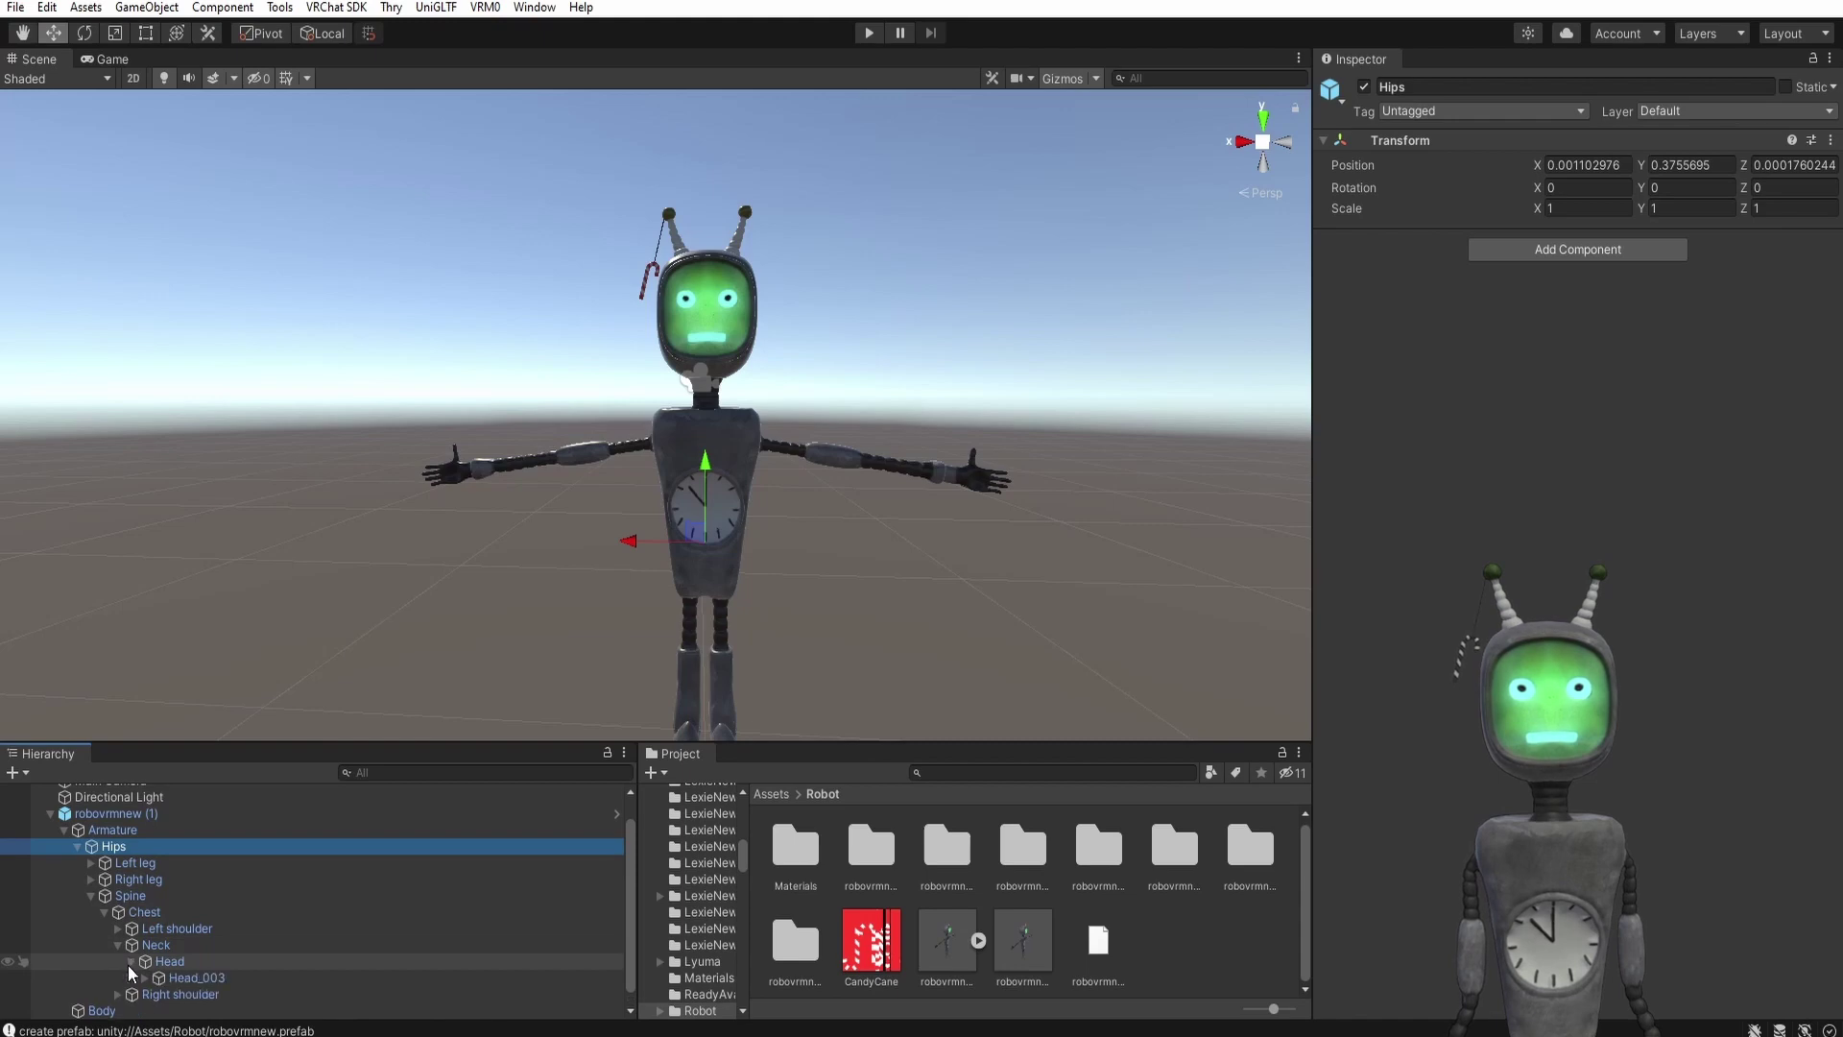
click(131, 963)
click(143, 962)
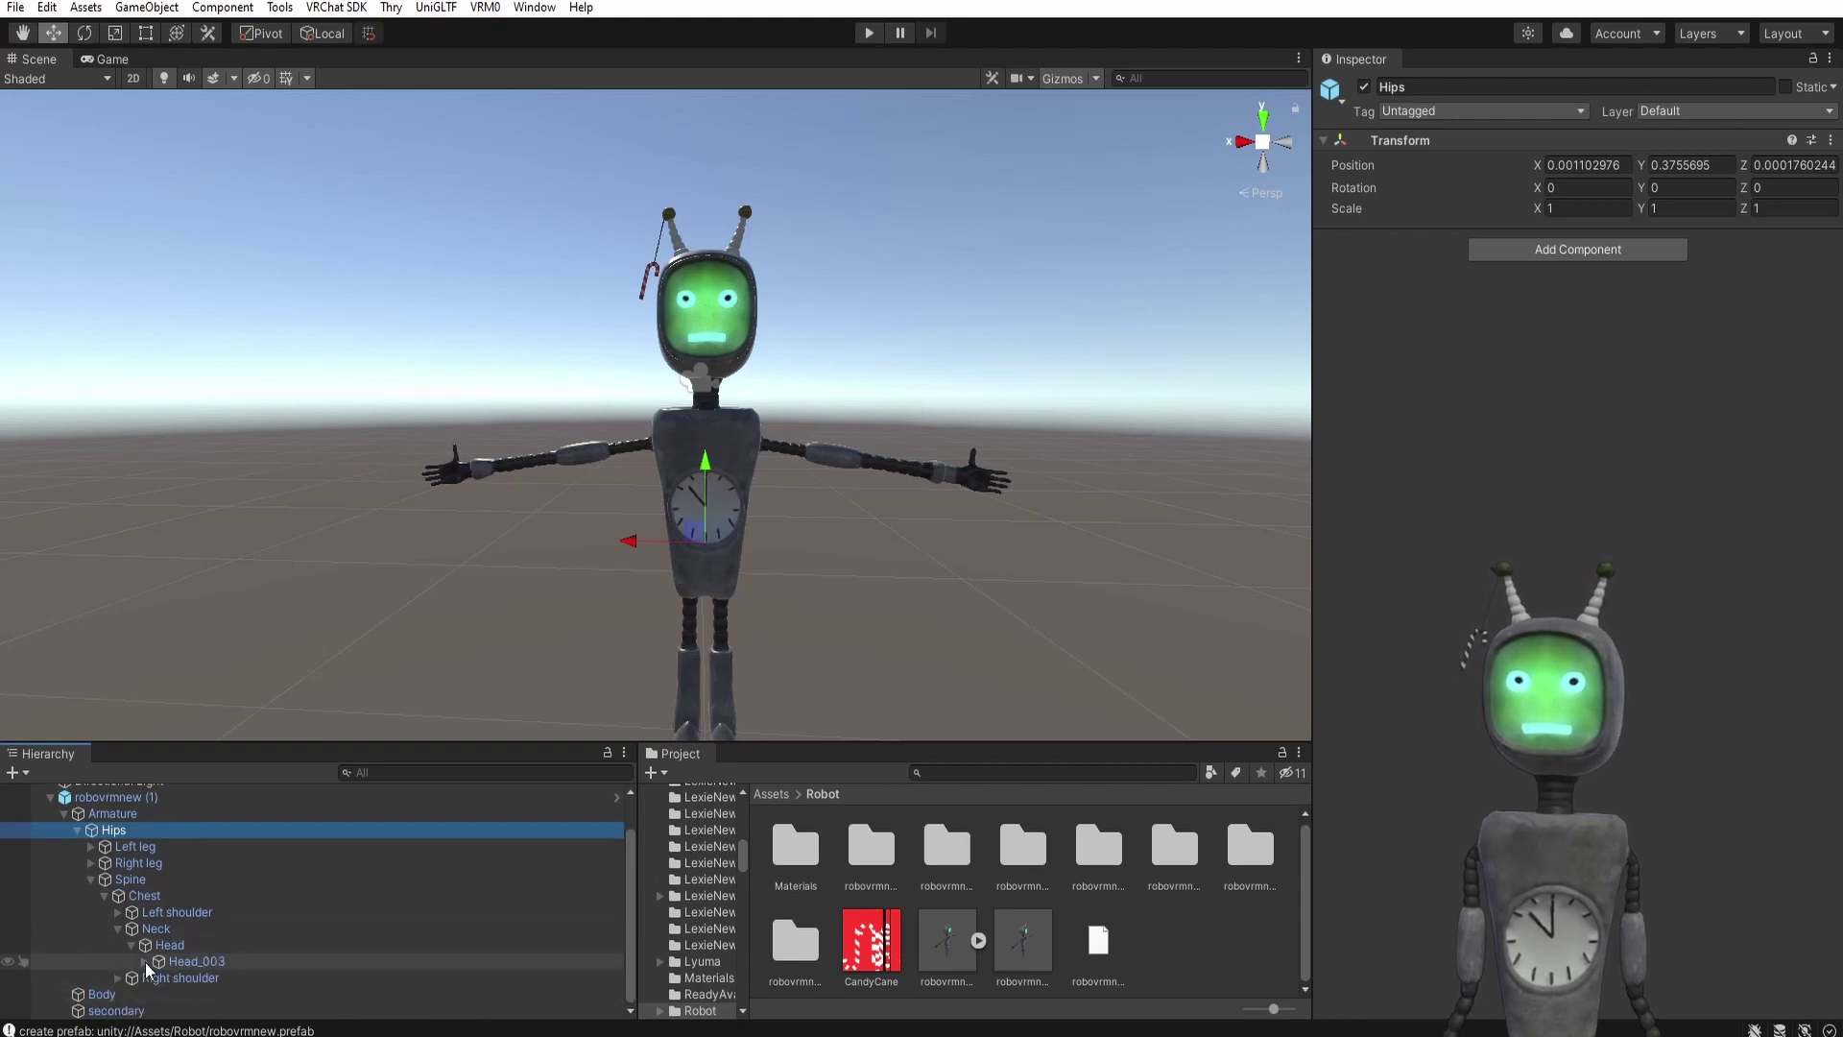
click(157, 974)
scroll(157, 967, down, 1)
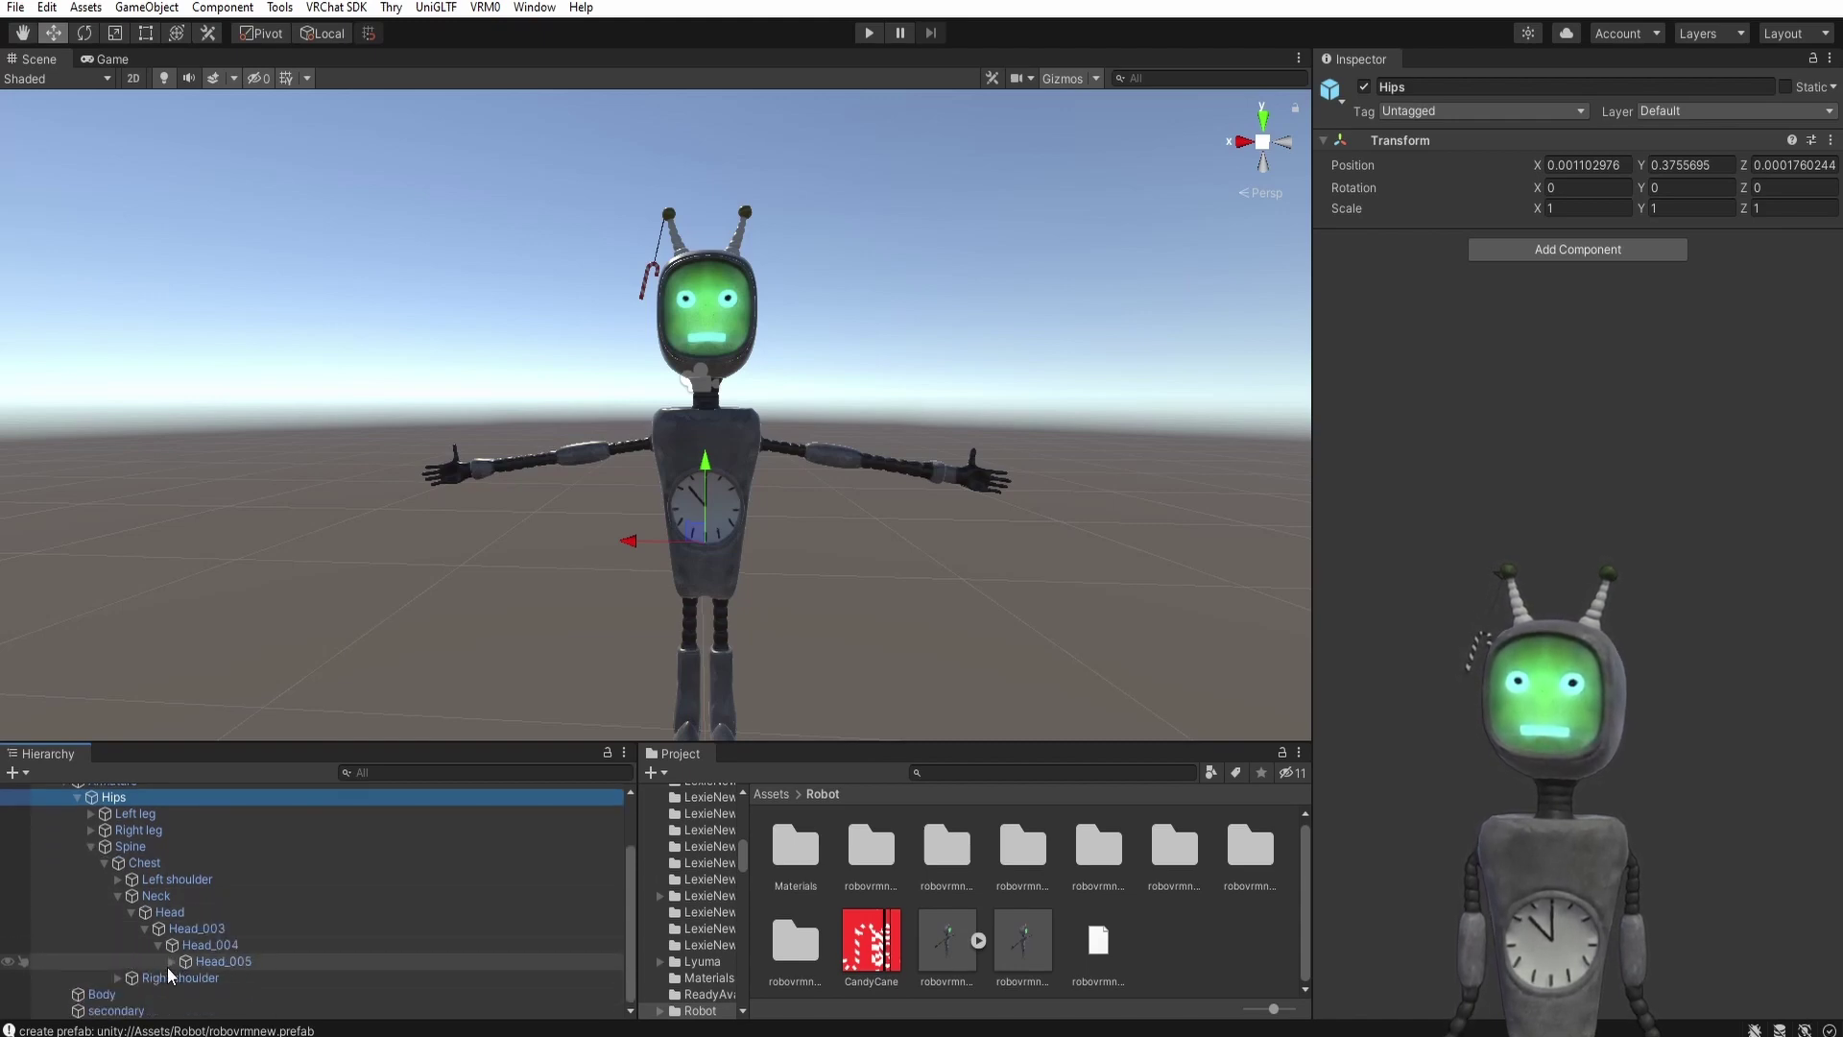
click(173, 963)
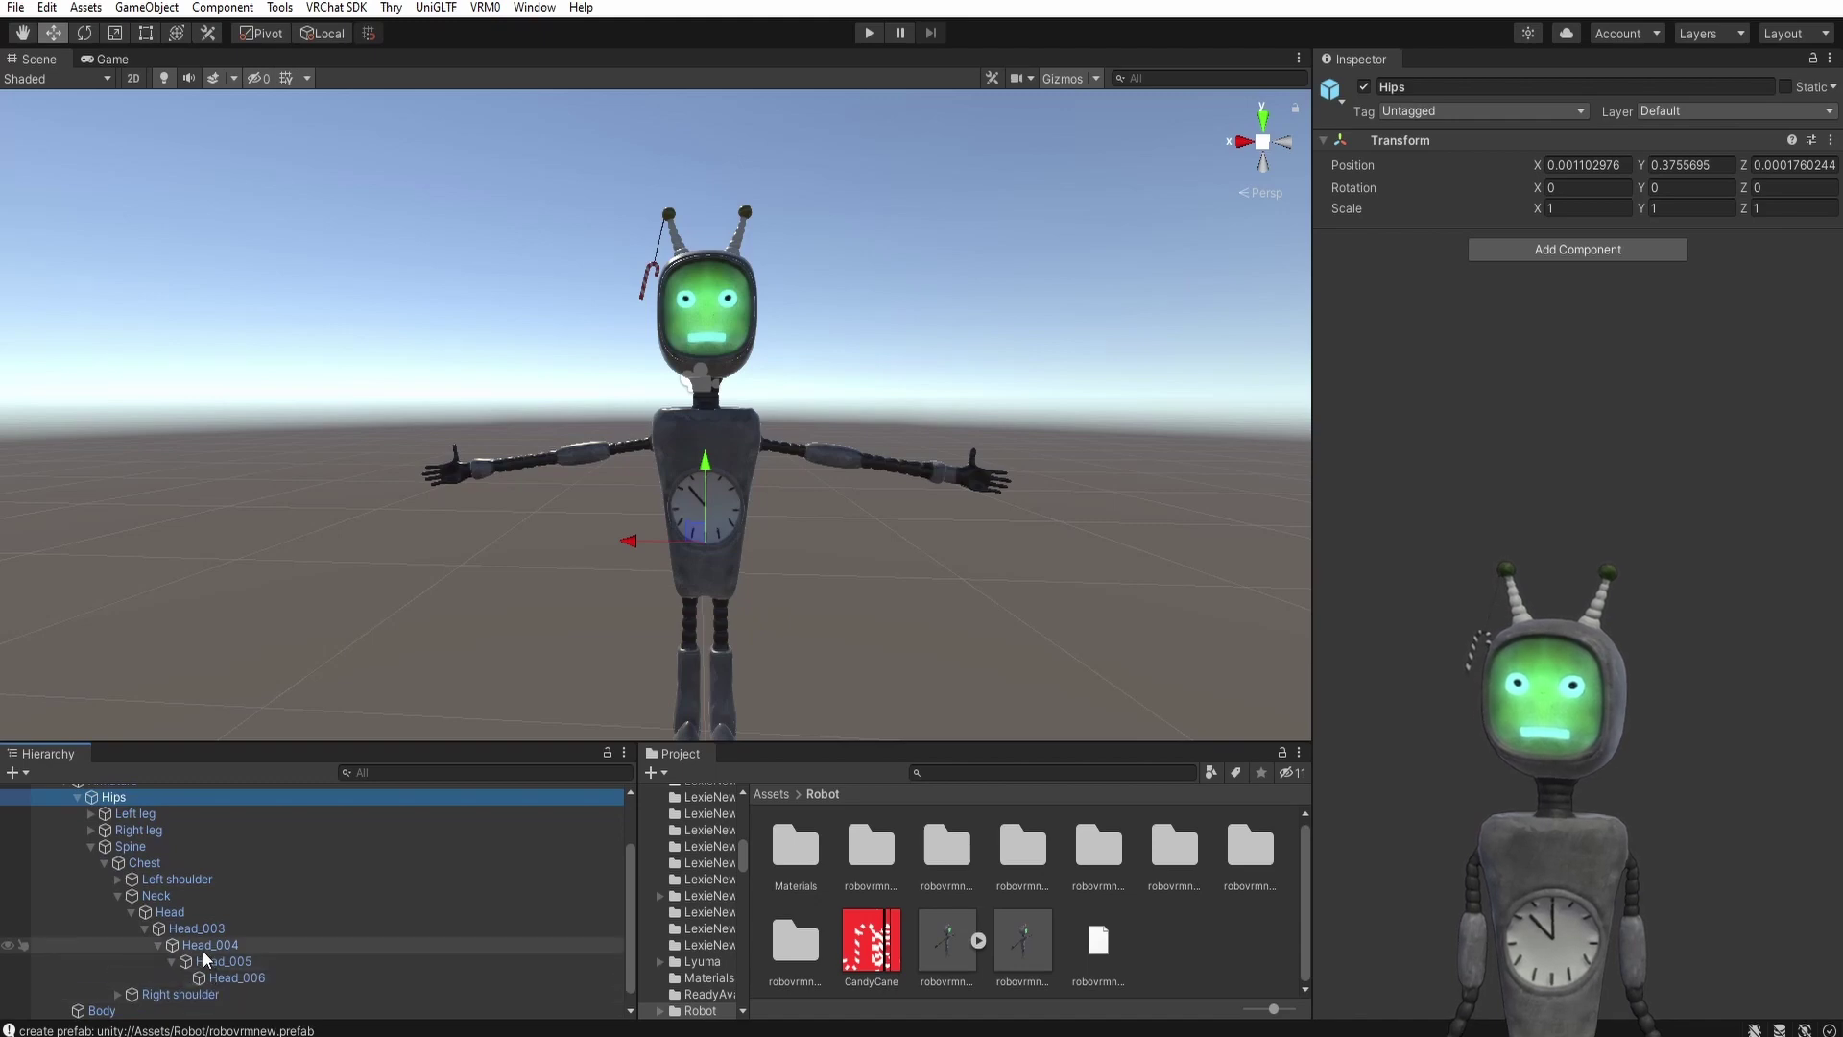
scroll(204, 950, down, 1)
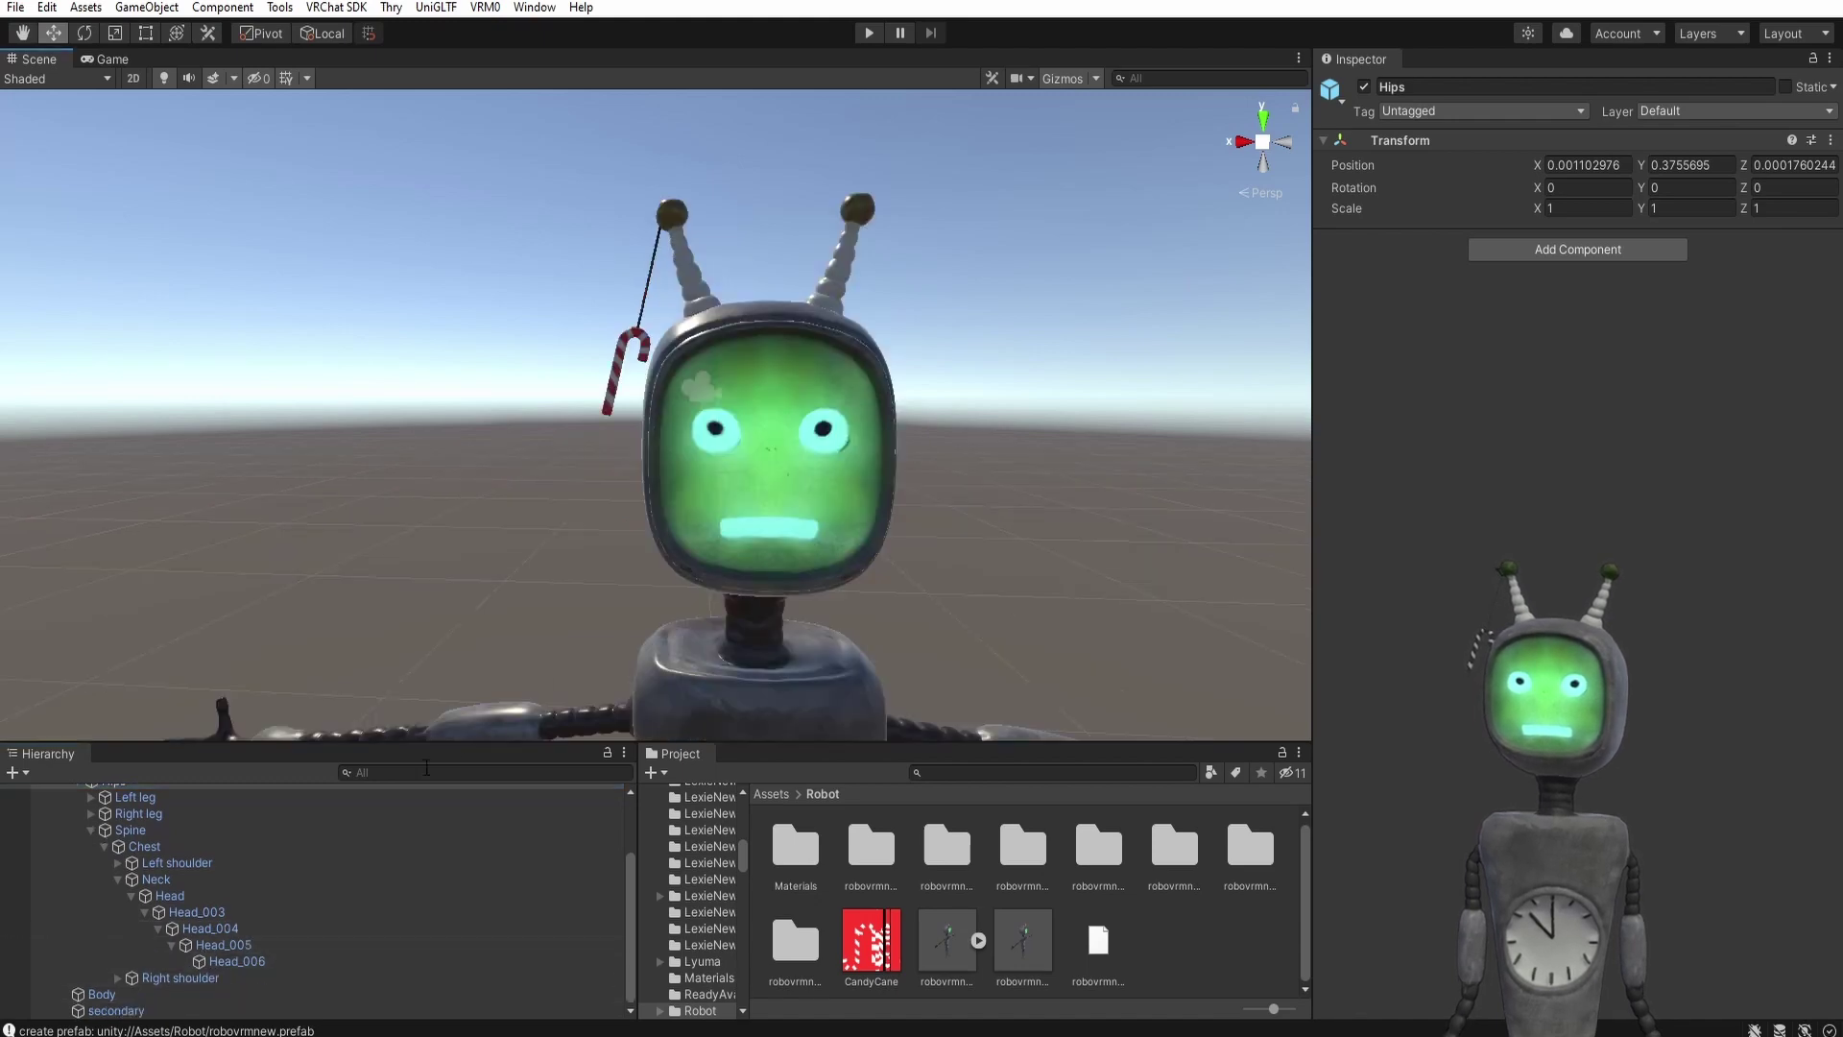
- In the secondary object's VRM Spring Bone, set the Root Bones size to 1 and assign the Head_004 bone as Element 0
click(228, 928)
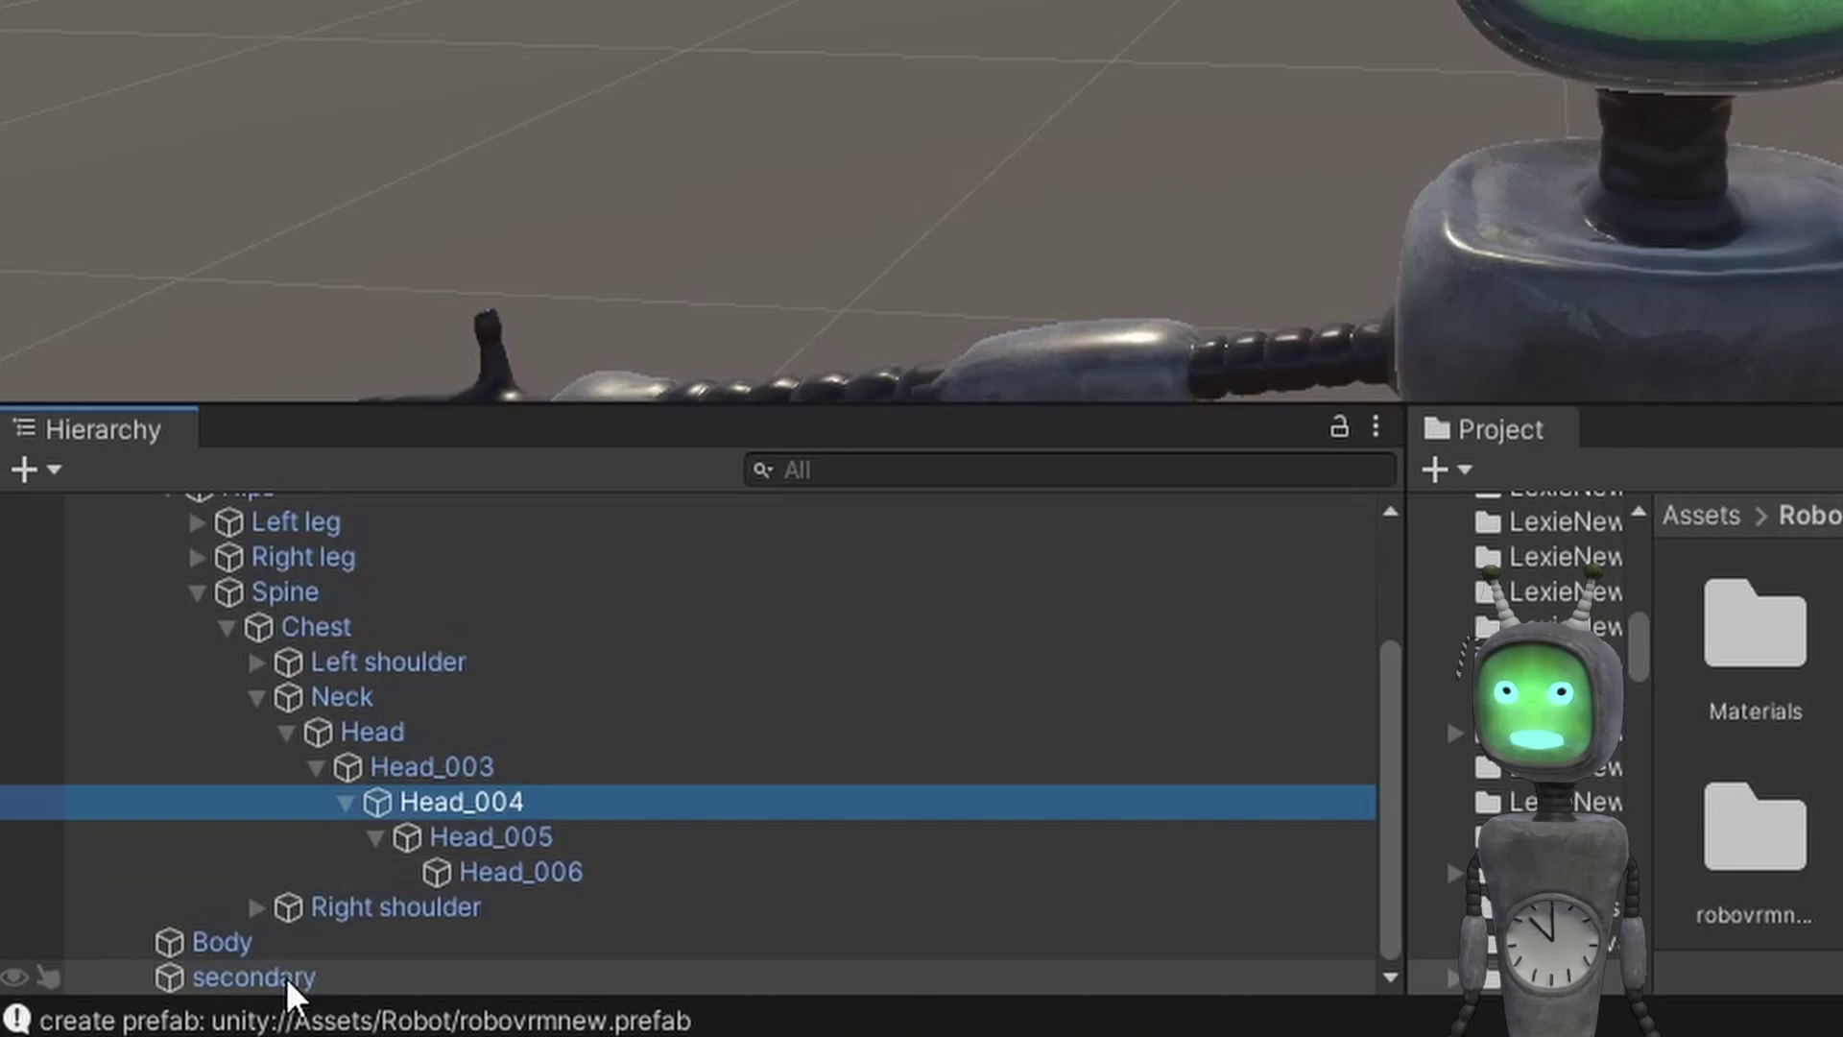
click(131, 1008)
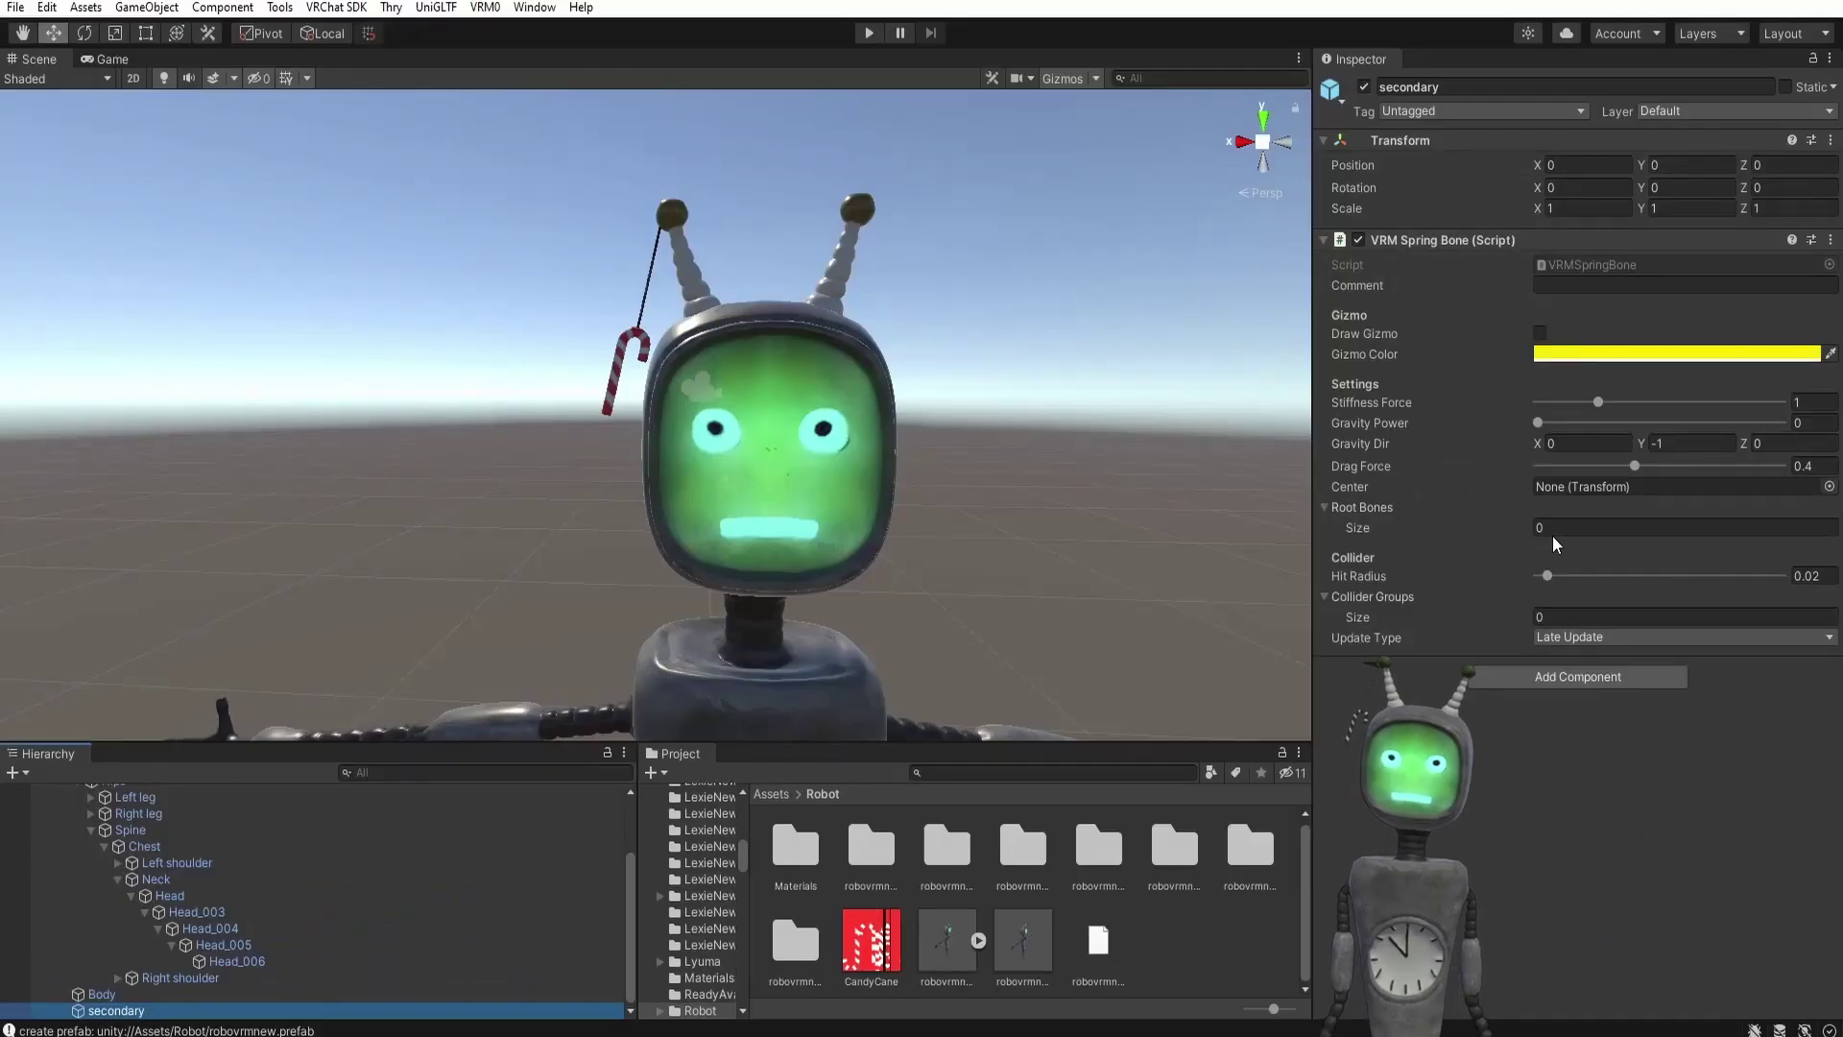
text(1)
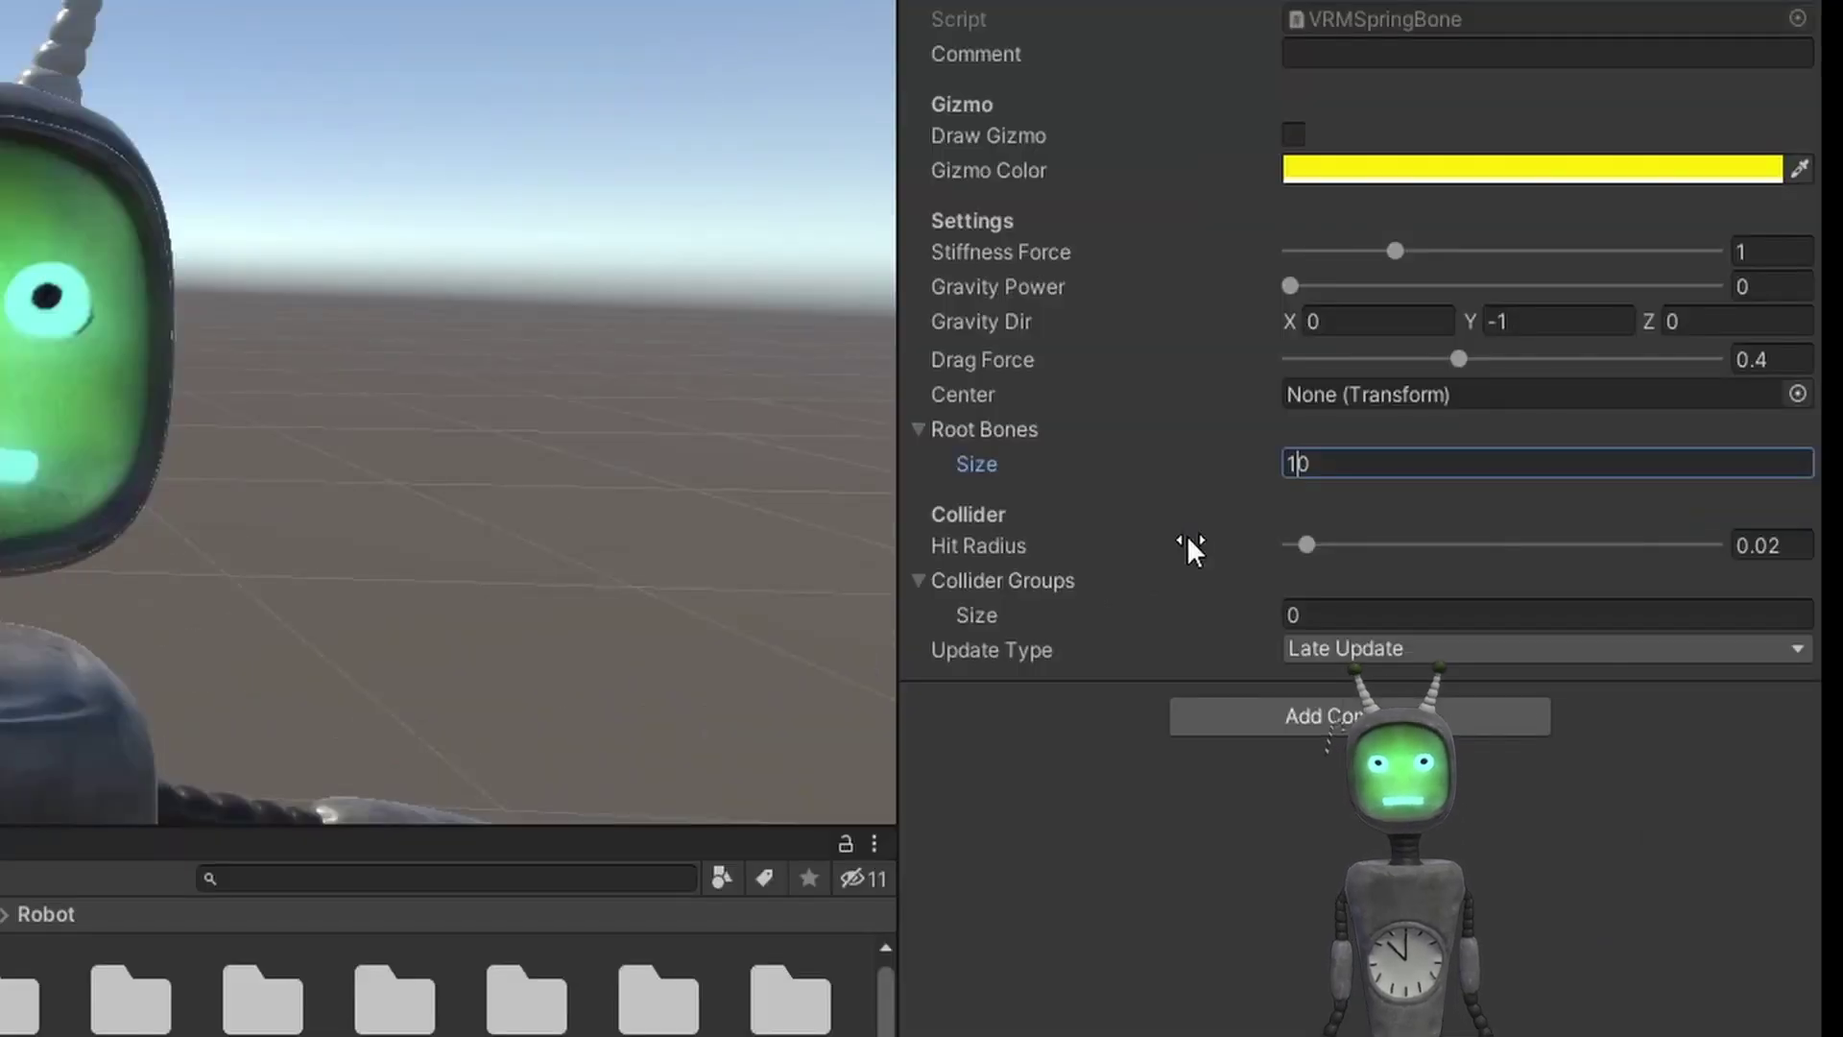
key(BackSpace)
key(Return)
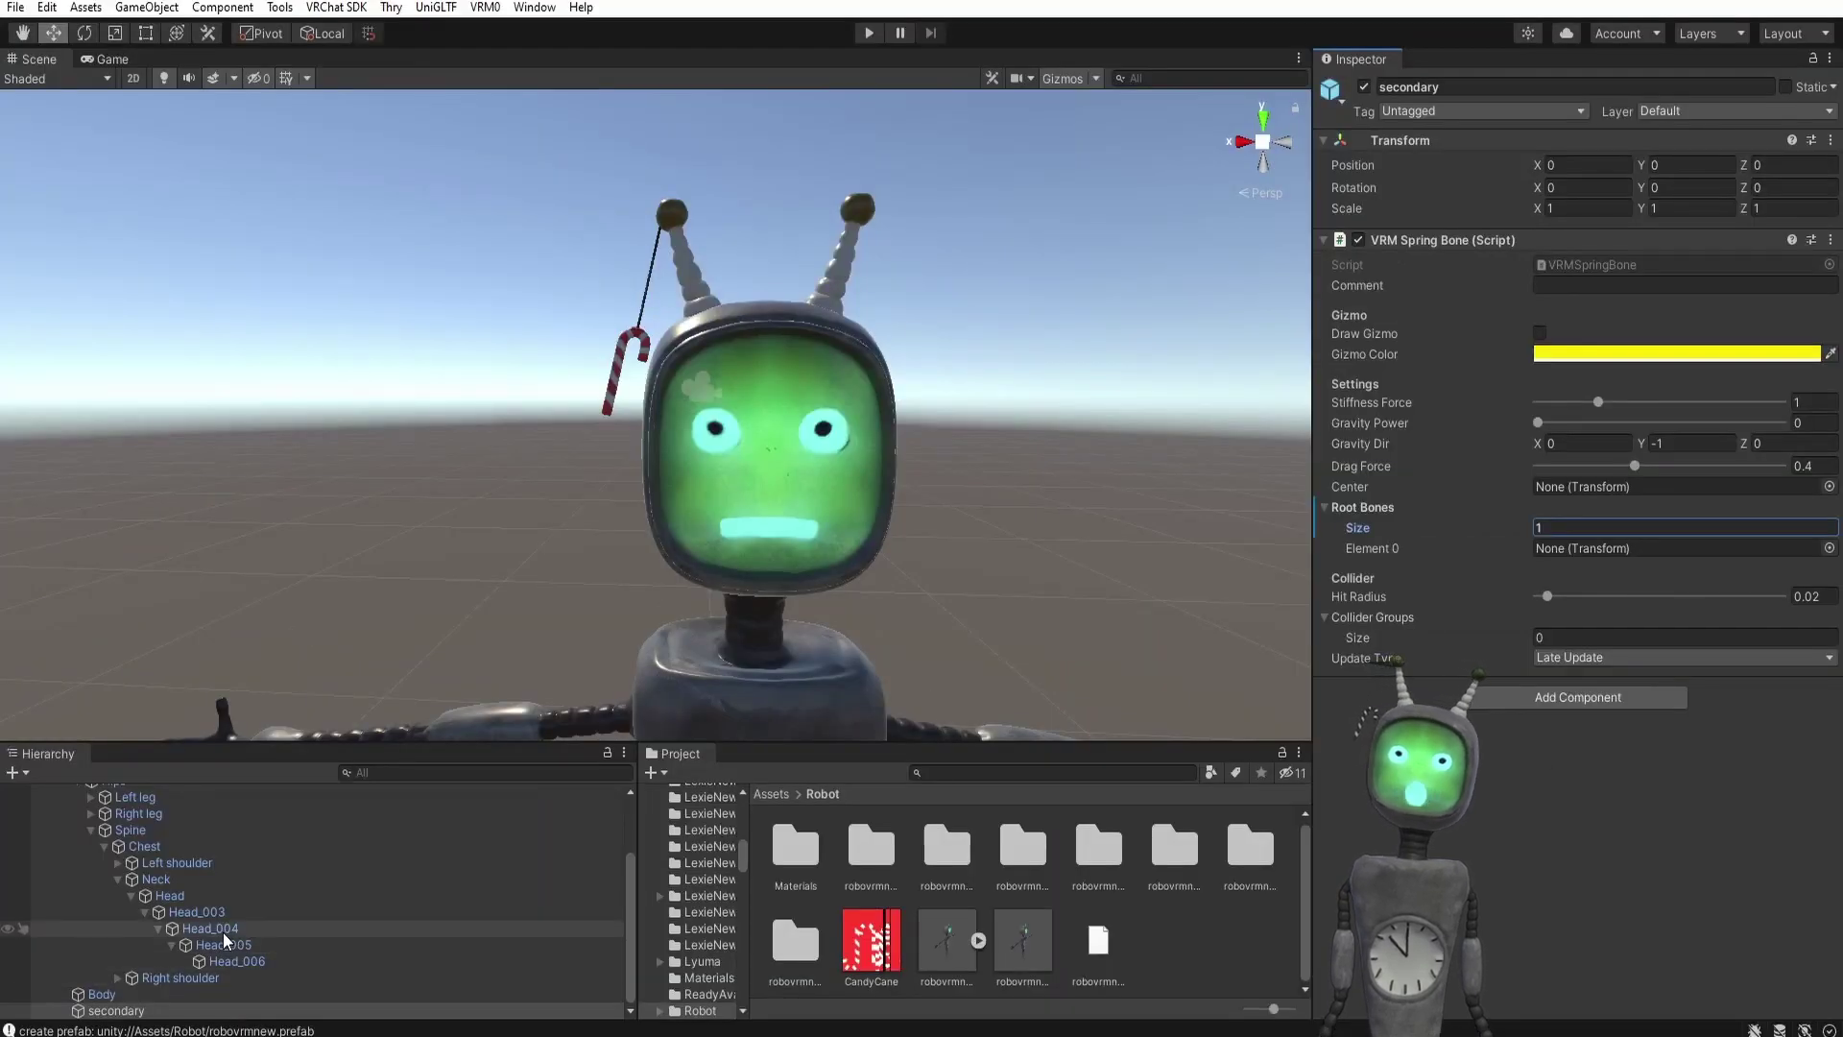
drag(225, 934, 1640, 543)
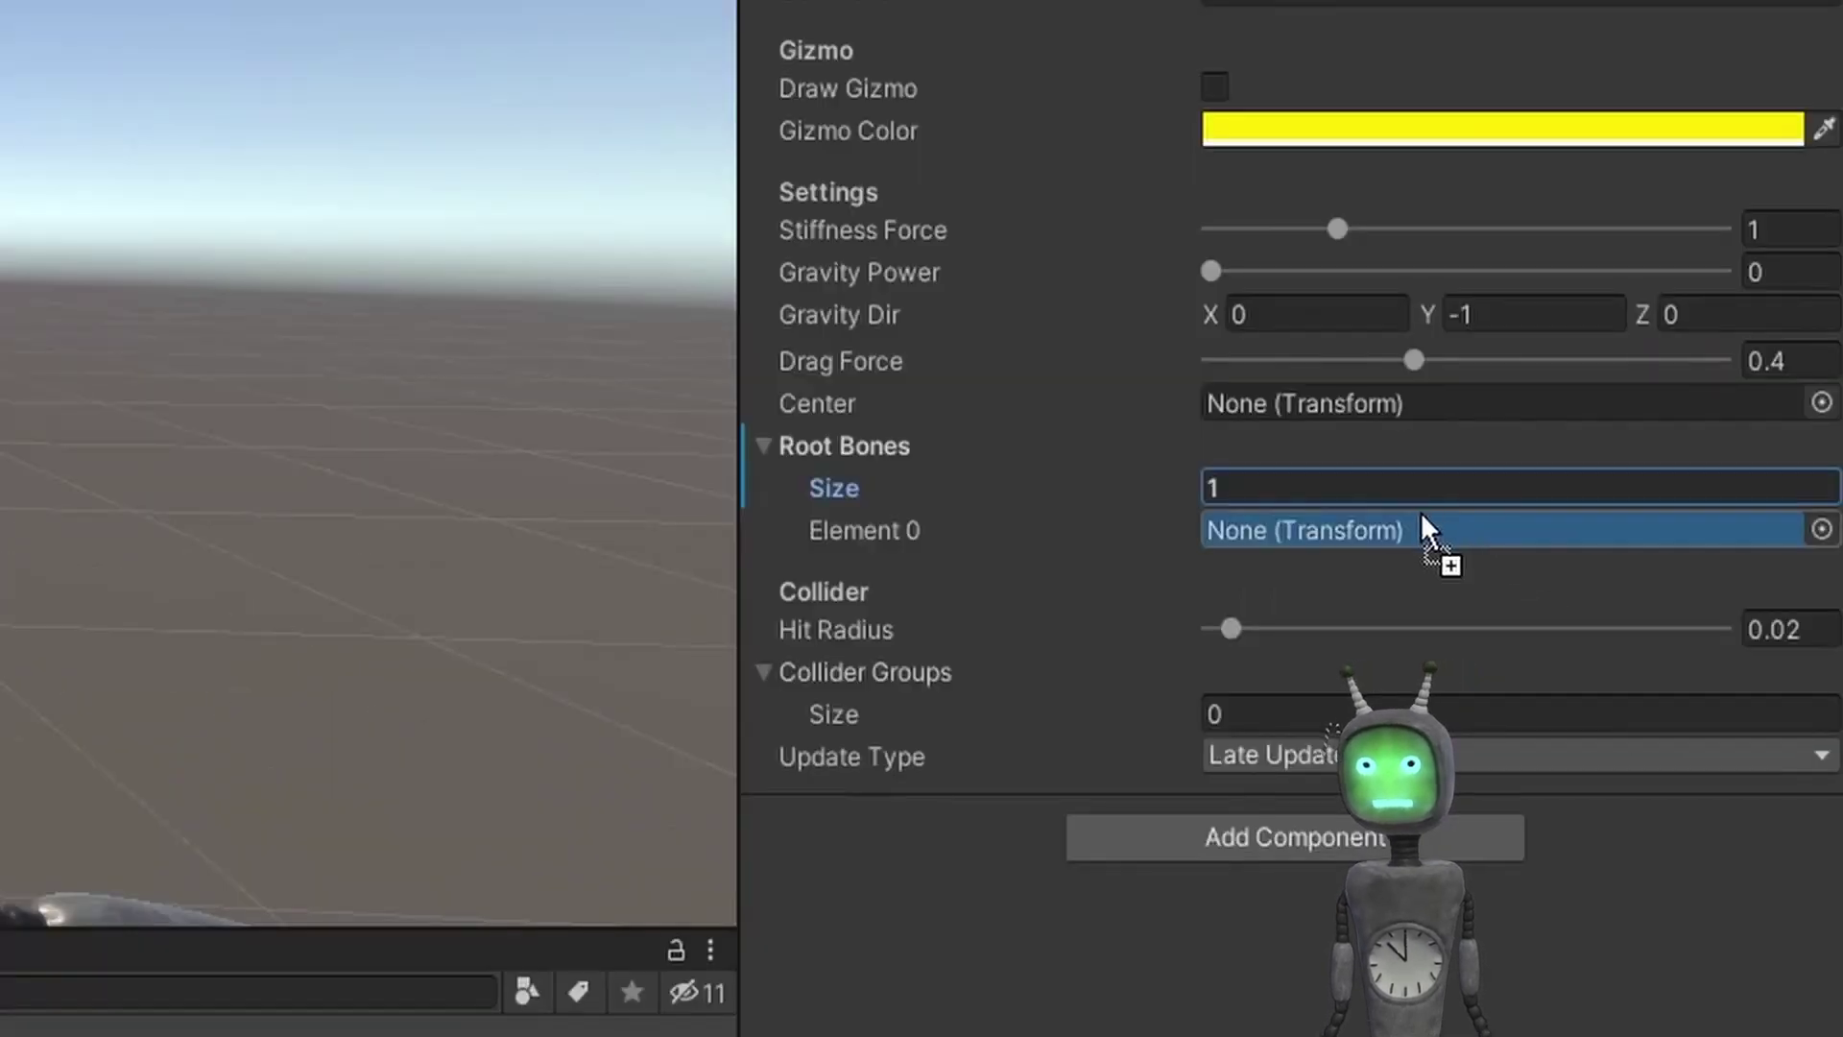
drag(1421, 528, 1422, 530)
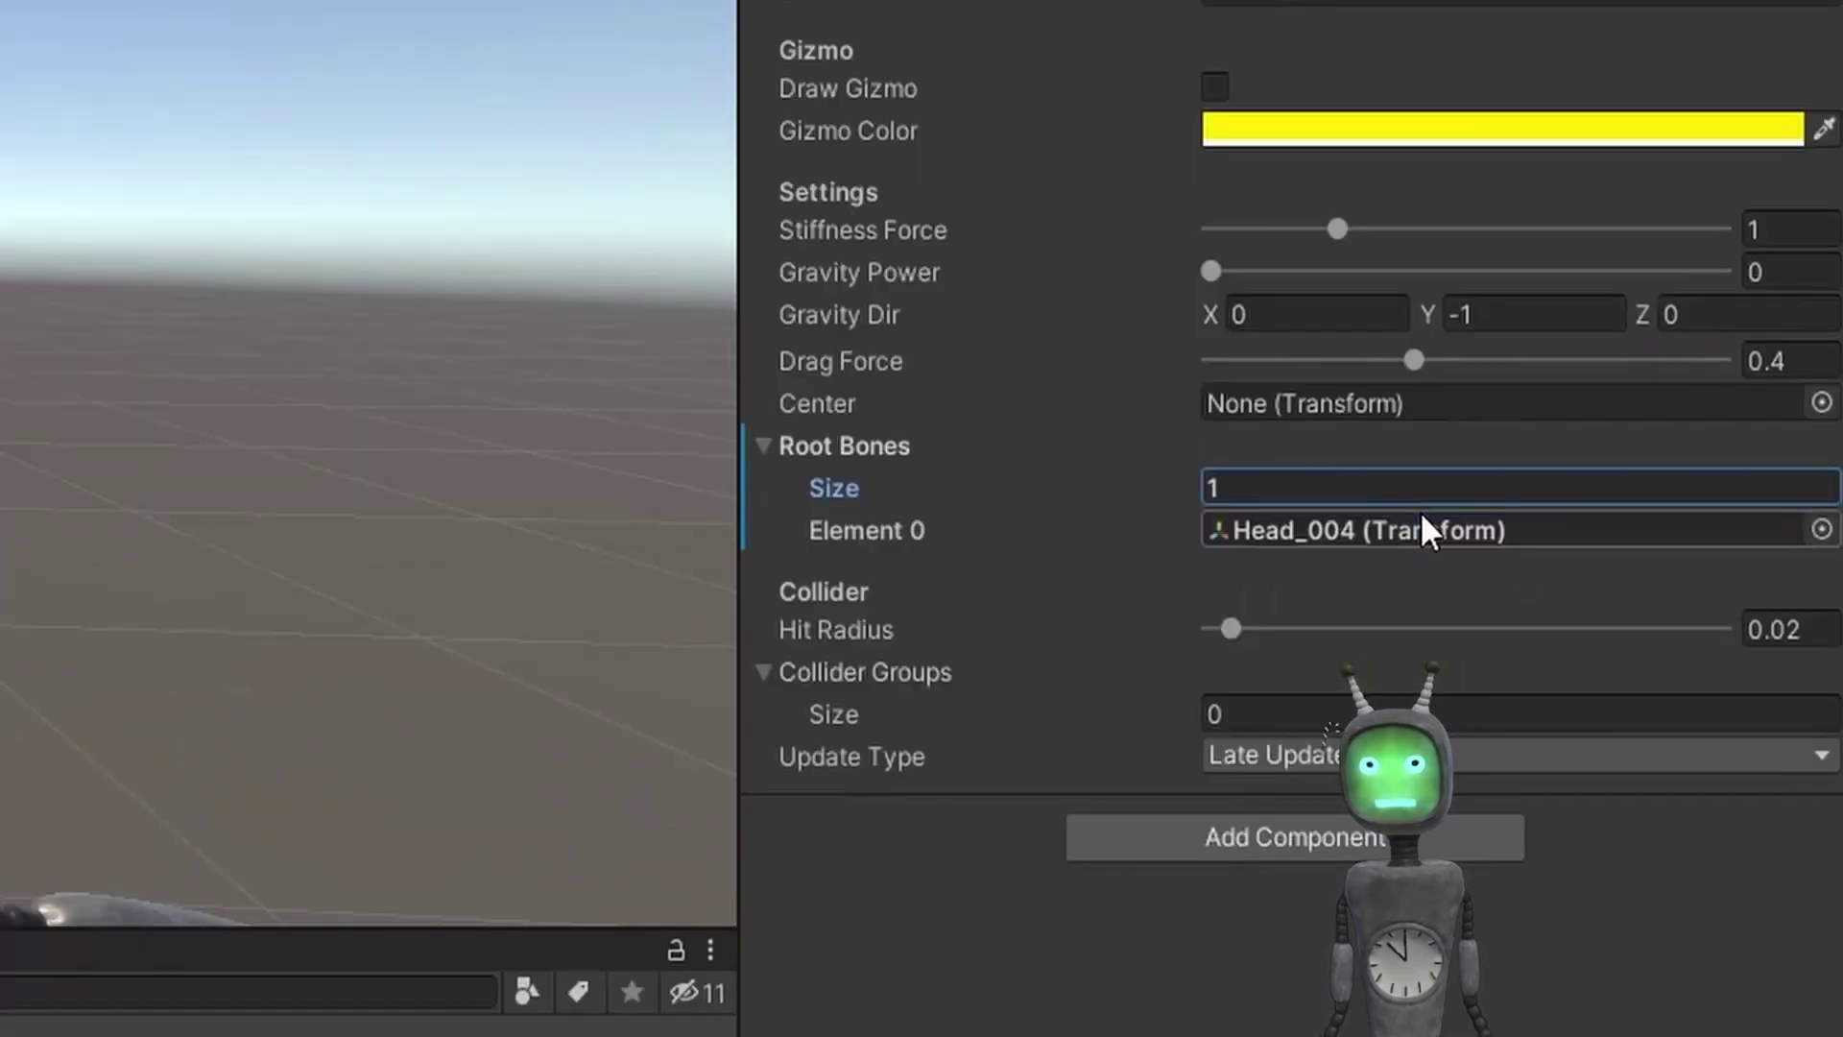
- Select the Armature, enter play mode and view the robot in the Scene view
scroll(192, 873, up, 3)
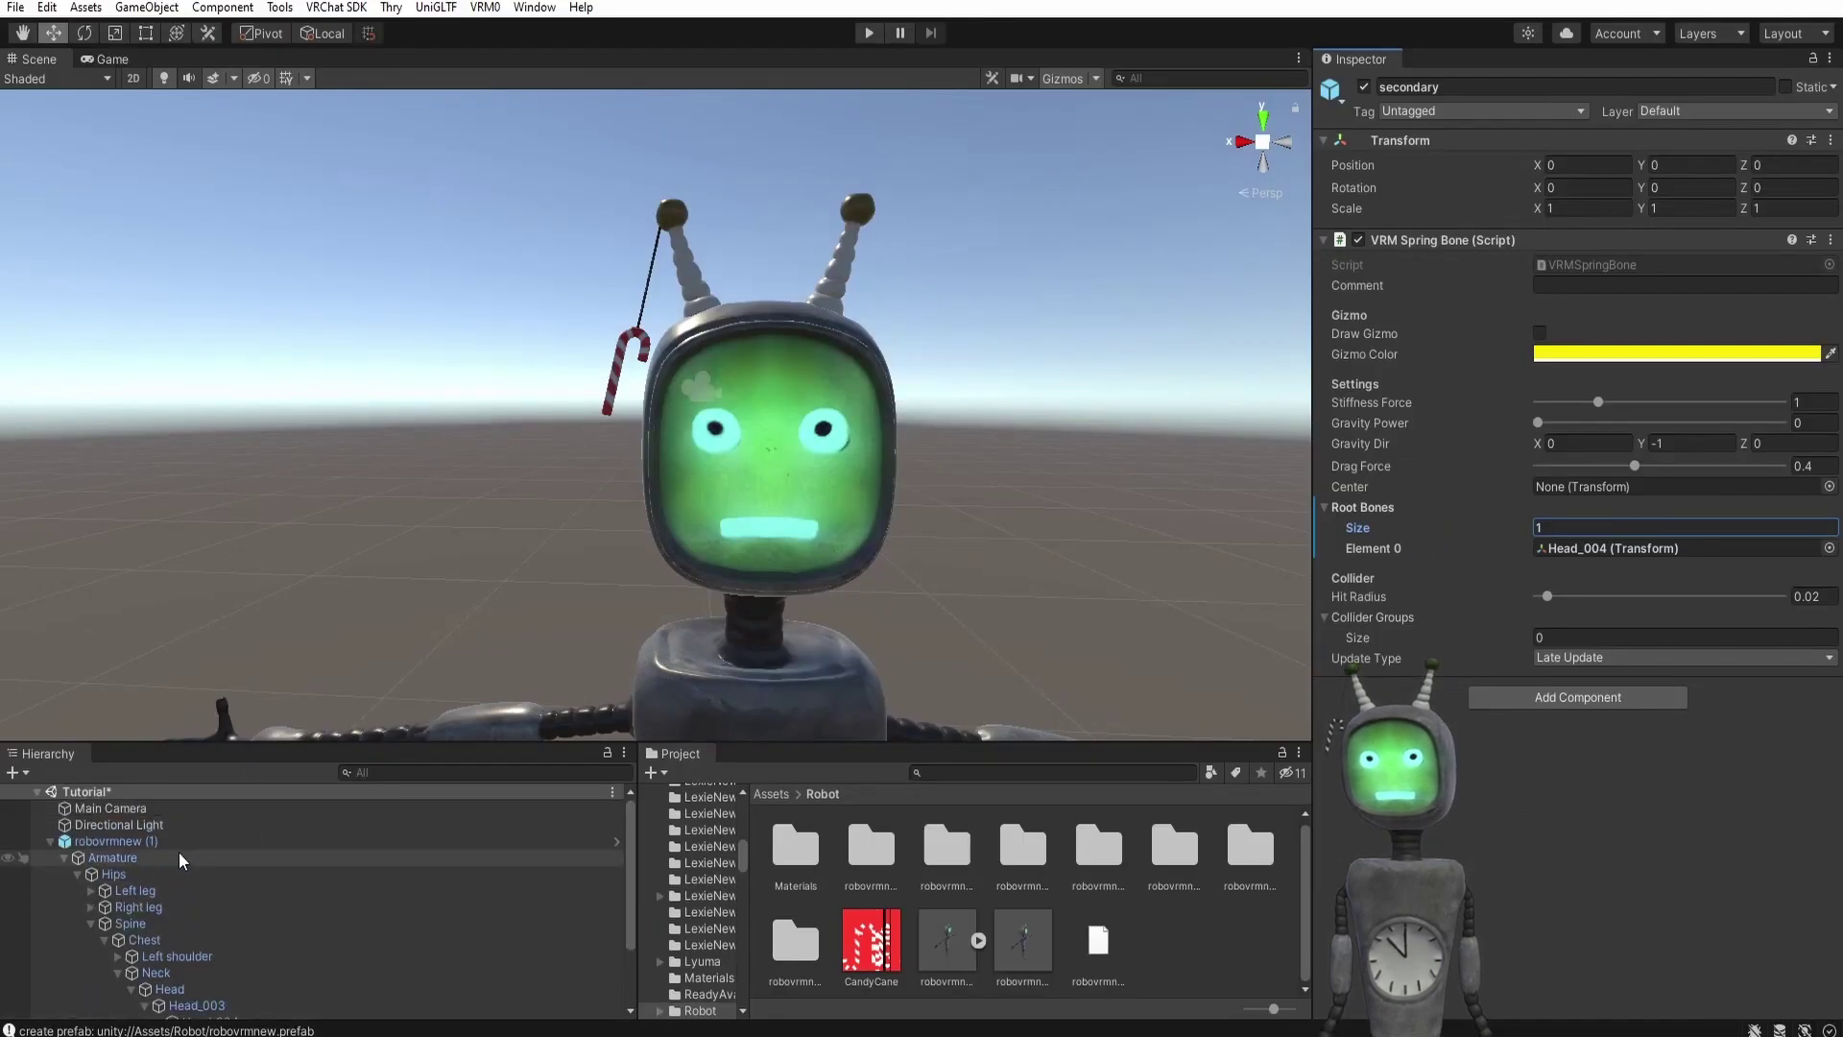
click(98, 857)
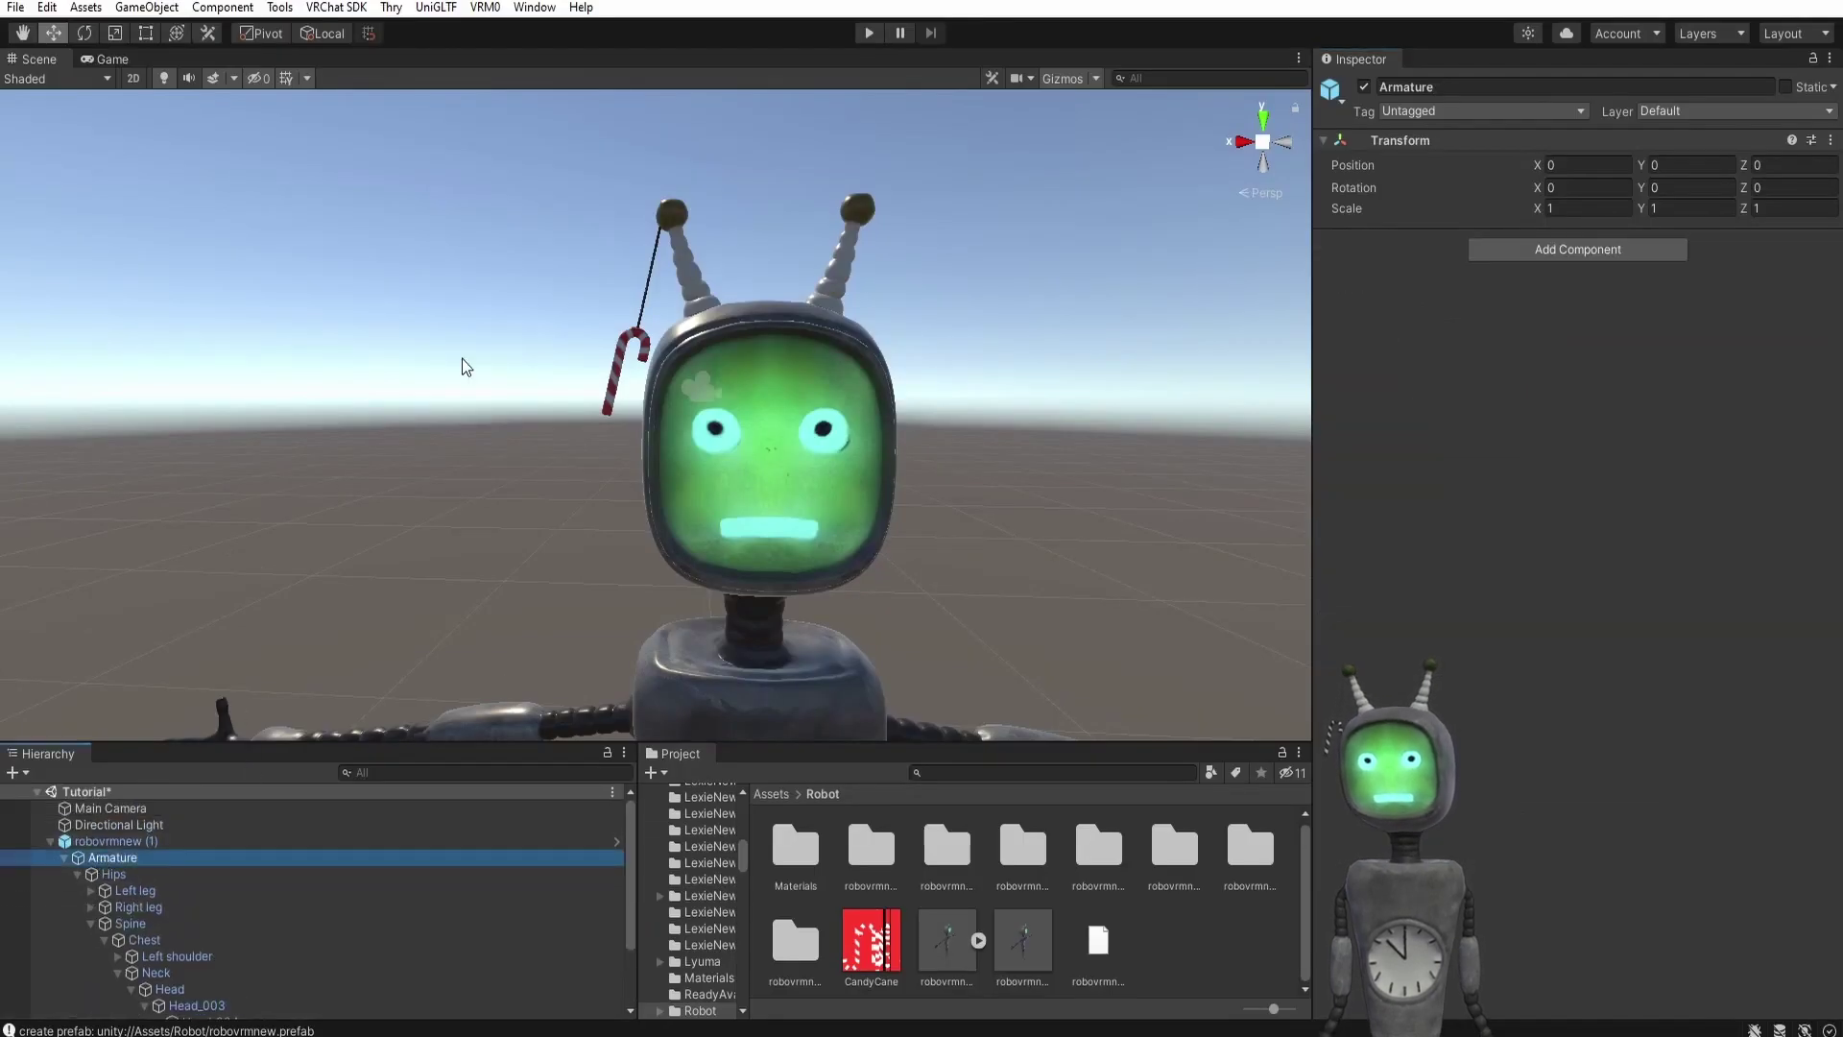
click(867, 34)
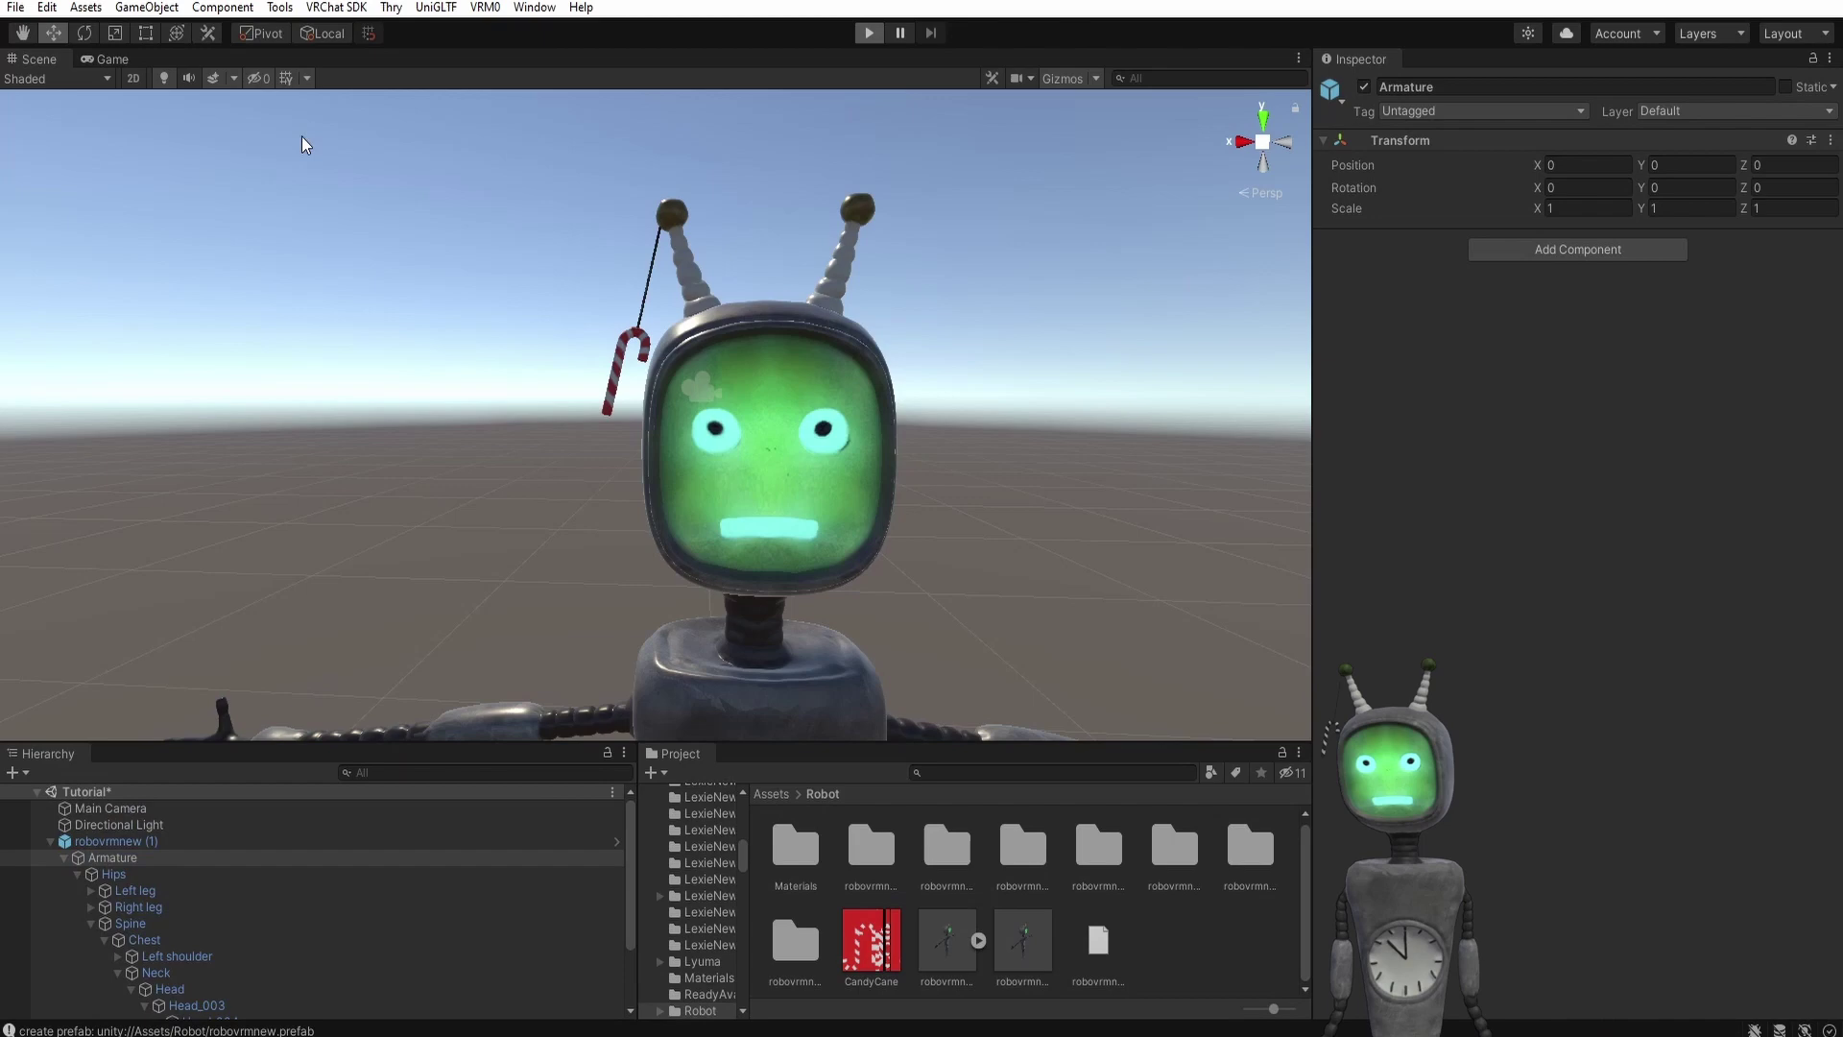
click(41, 61)
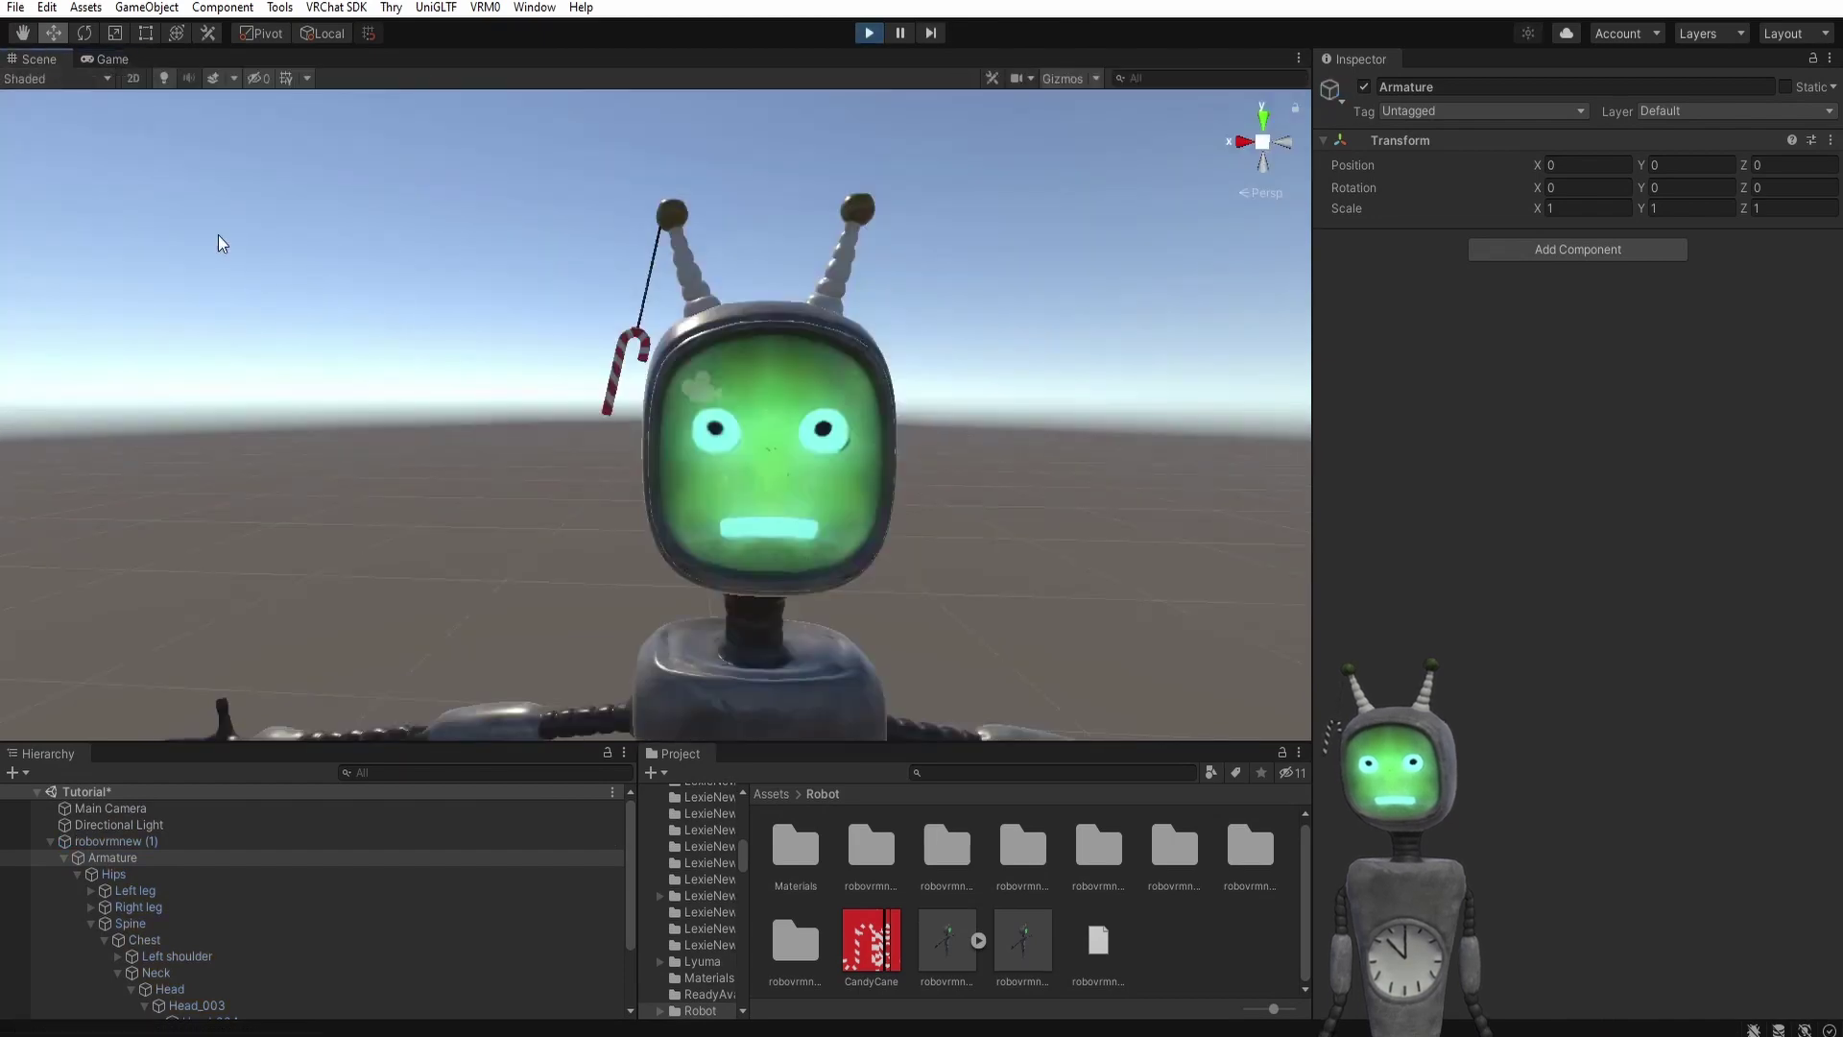
scroll(543, 503, down, 10)
scroll(580, 512, up, 6)
middle_drag(614, 528, 645, 504)
key(f)
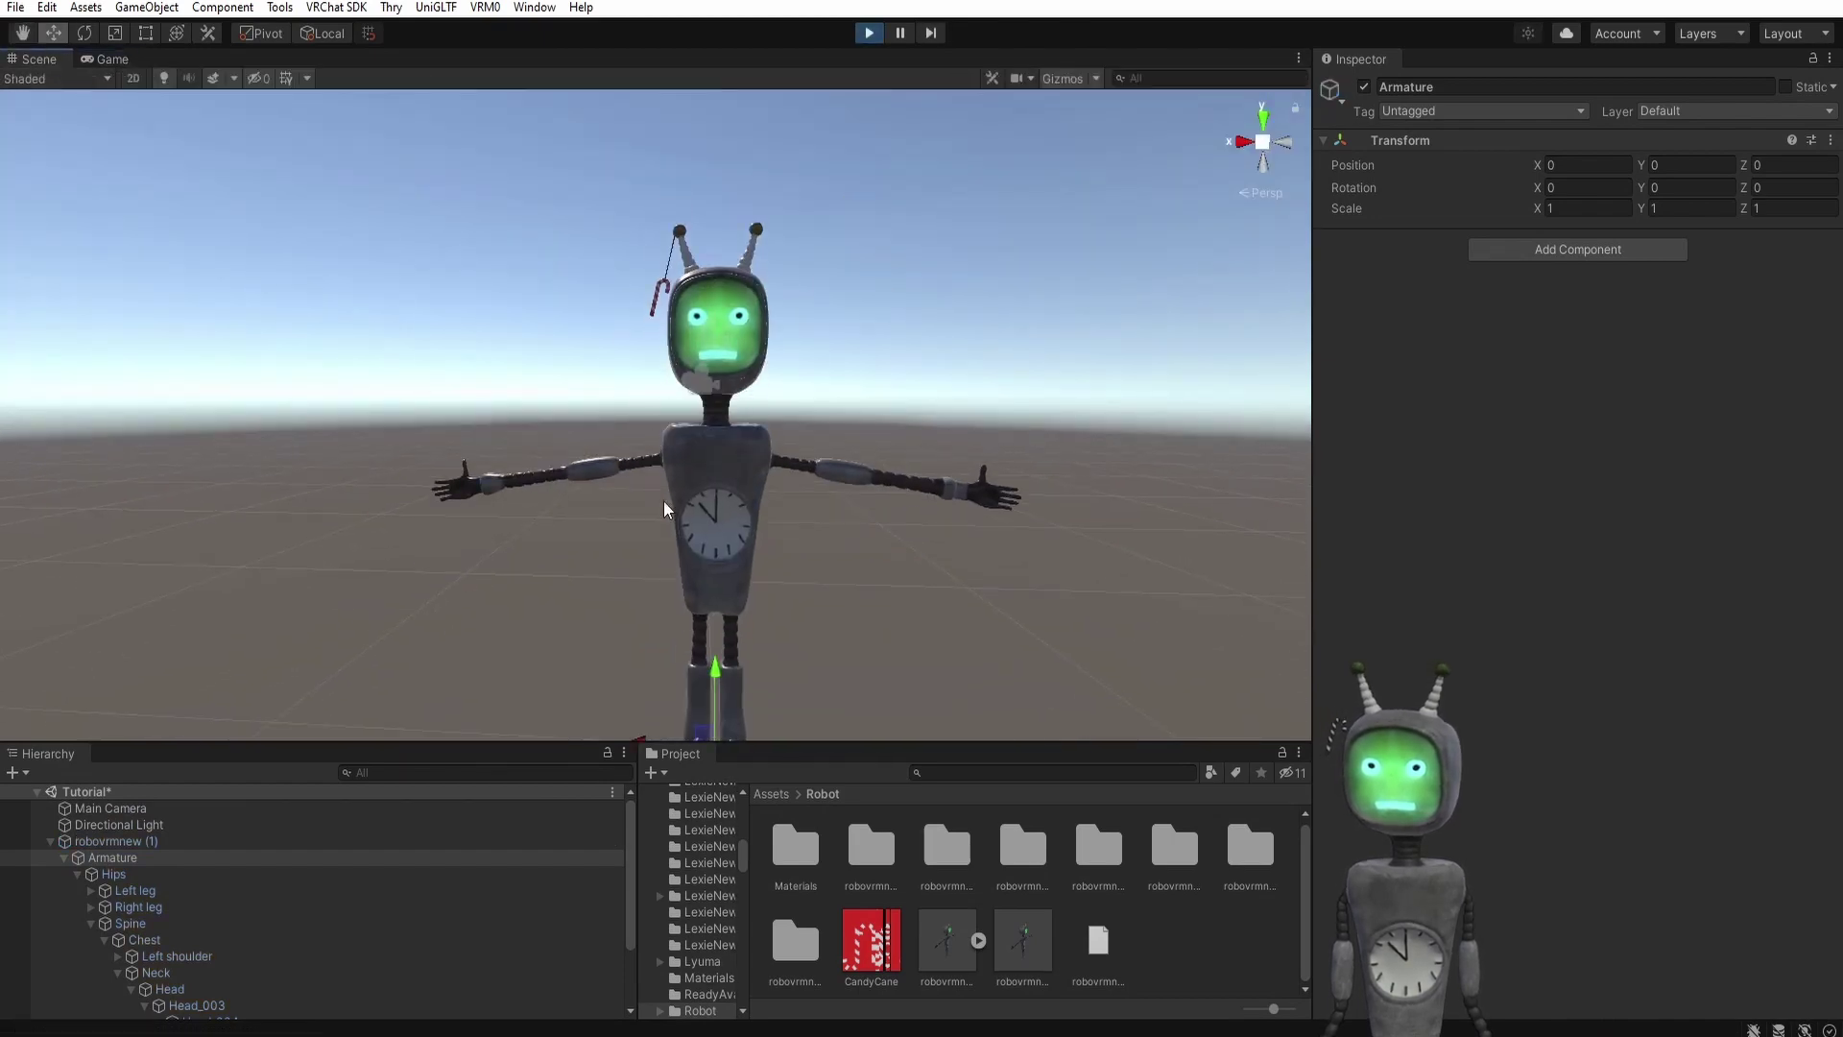
- Move the Armature around in the scene during play mode to test the candy cane's spring bone motion
key(w)
mouse_move(626, 664)
mouse_down()
mouse_move(592, 664)
mouse_move(637, 664)
mouse_up()
right_drag(635, 609, 676, 578)
middle_drag(676, 578, 770, 619)
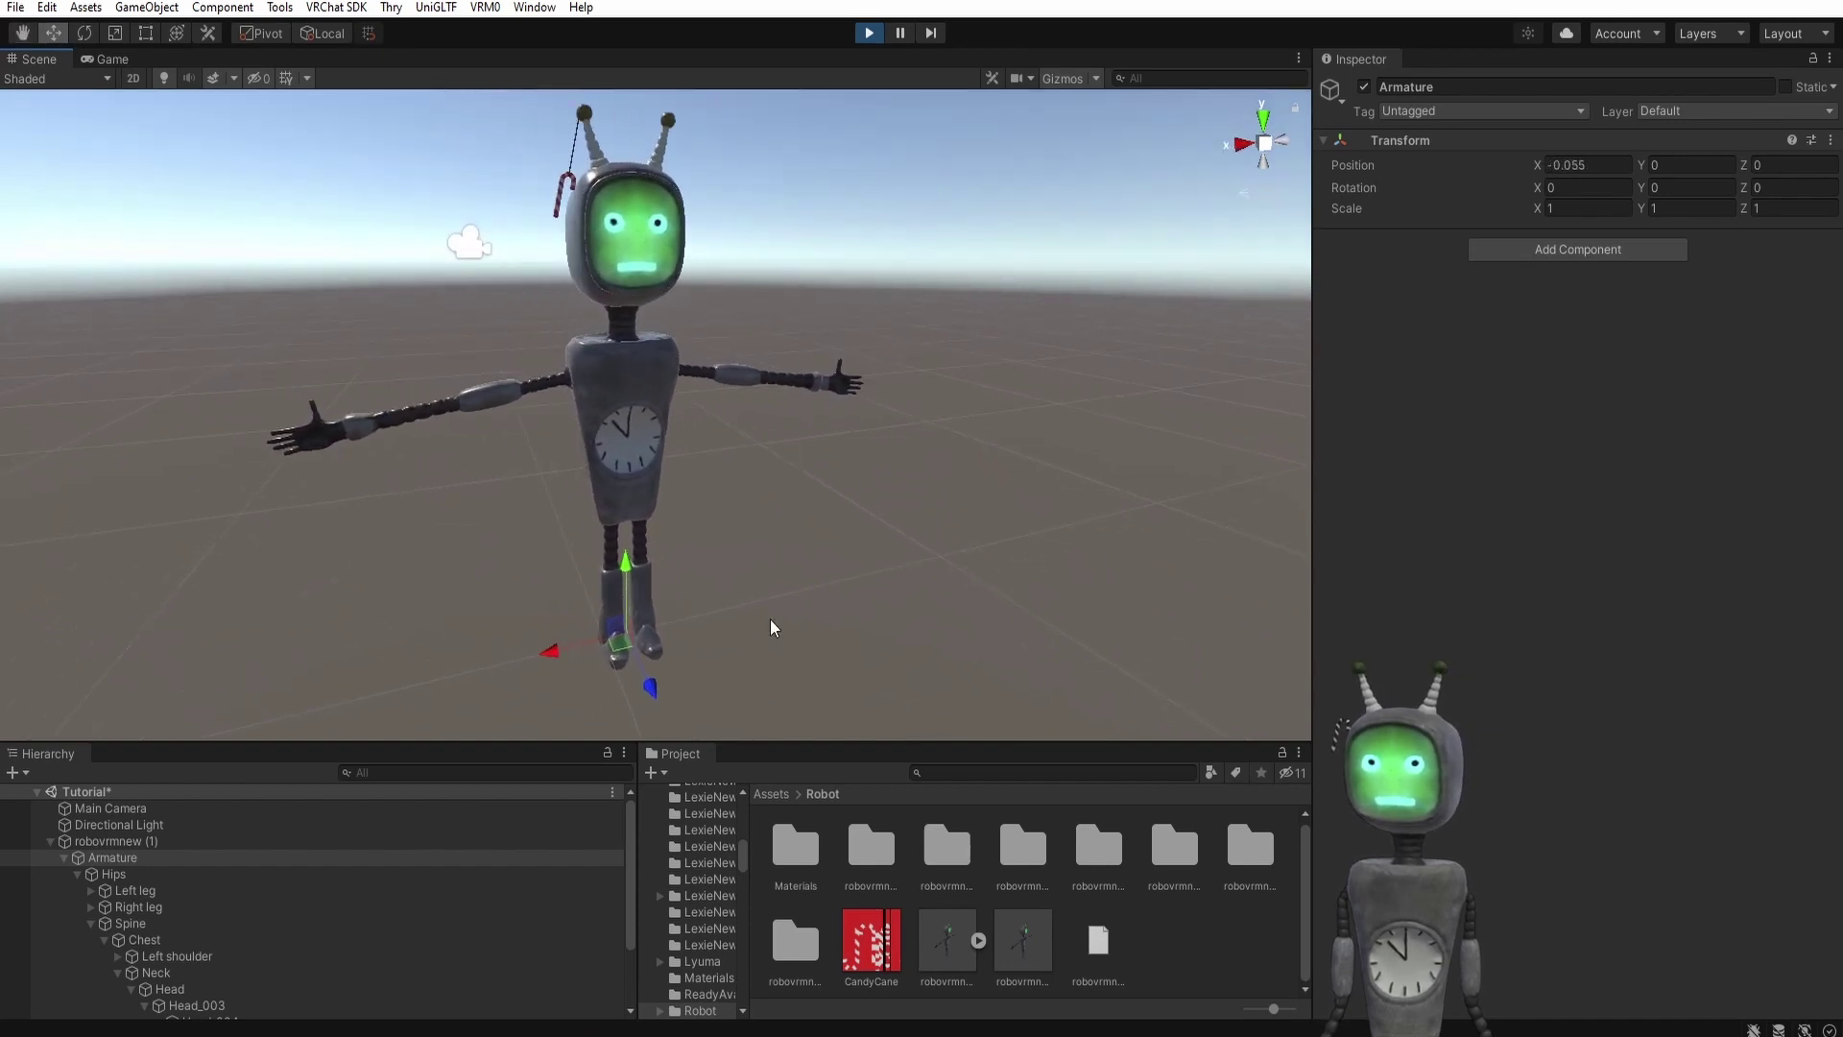
scroll(770, 619, up, 5)
right_drag(770, 619, 695, 432)
scroll(695, 442, down, 5)
middle_drag(693, 490, 722, 526)
scroll(722, 534, down, 5)
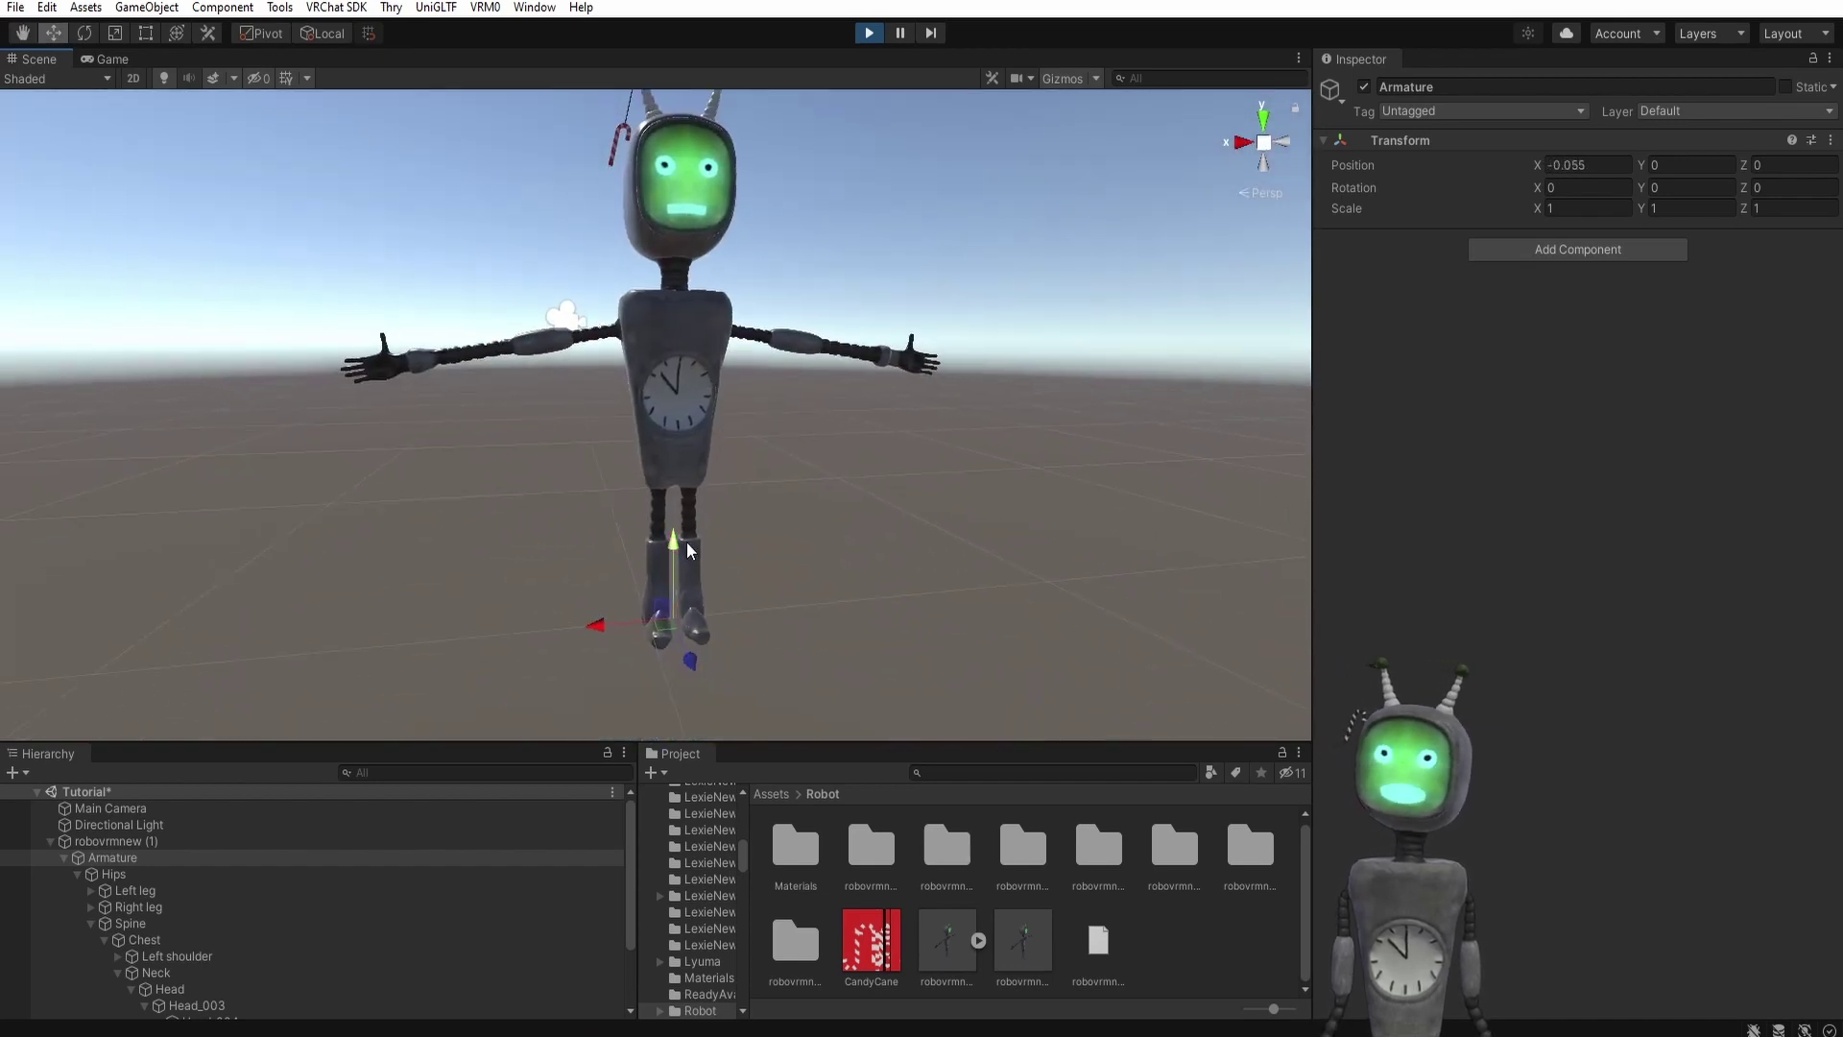
drag(582, 684, 622, 677)
mouse_move(725, 712)
mouse_down()
mouse_move(731, 735)
mouse_move(703, 688)
mouse_up()
scroll(168, 917, down, 2)
- Set the Y offset of the Head bone's spring bone collider Element 0 to 0.09
click(170, 927)
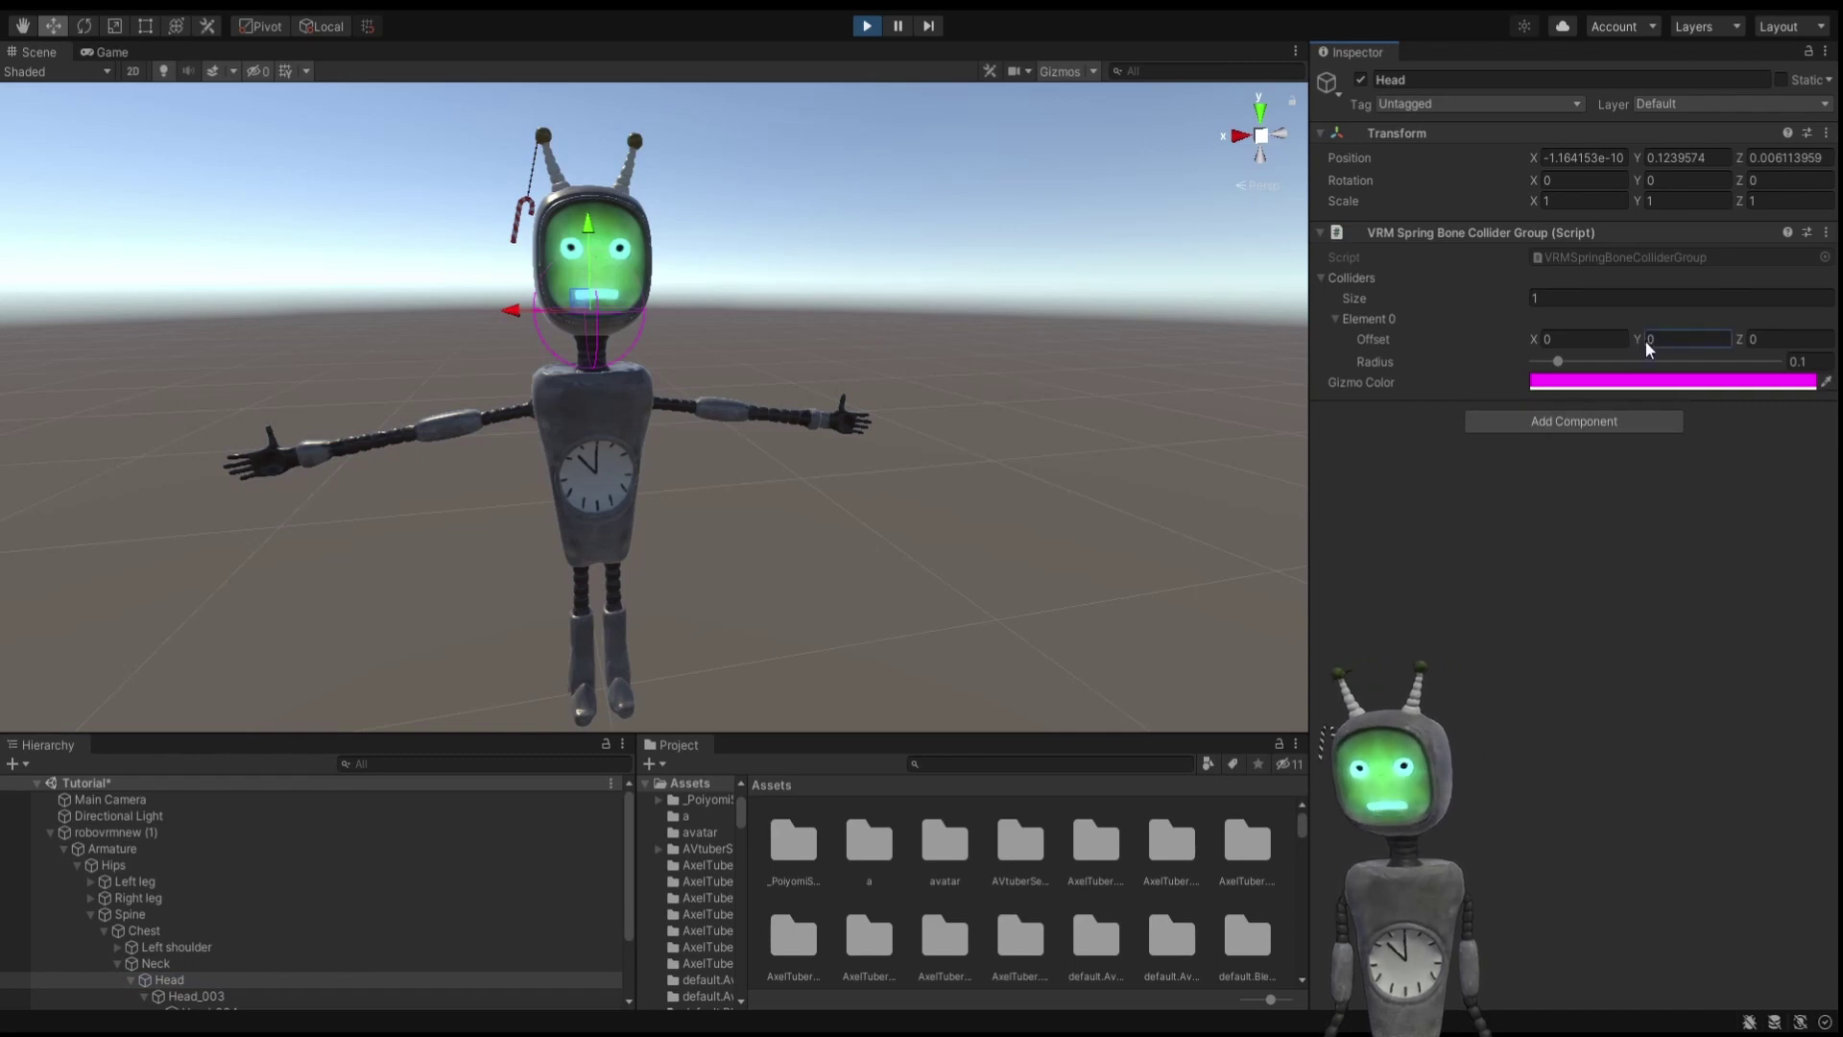
key(BackSpace)
text(9)
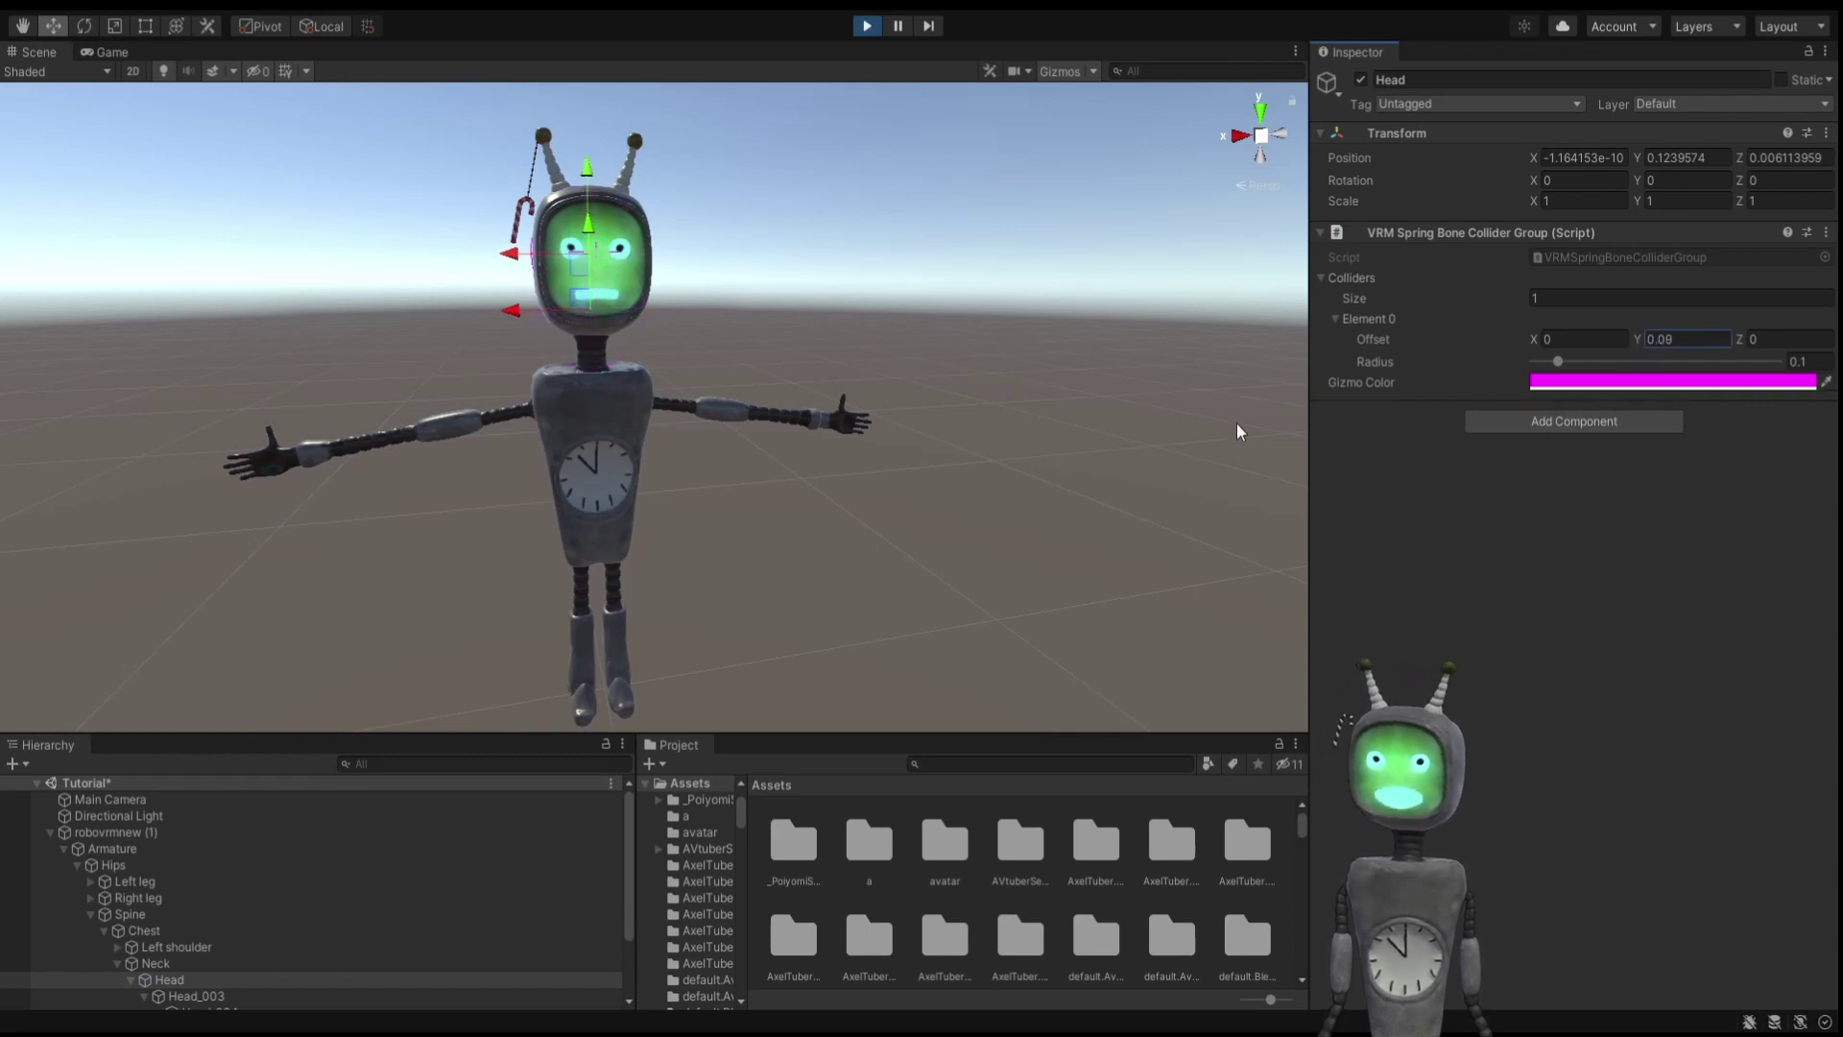
middle_drag(923, 486, 912, 517)
middle_drag(856, 444, 813, 451)
scroll(115, 940, down, 2)
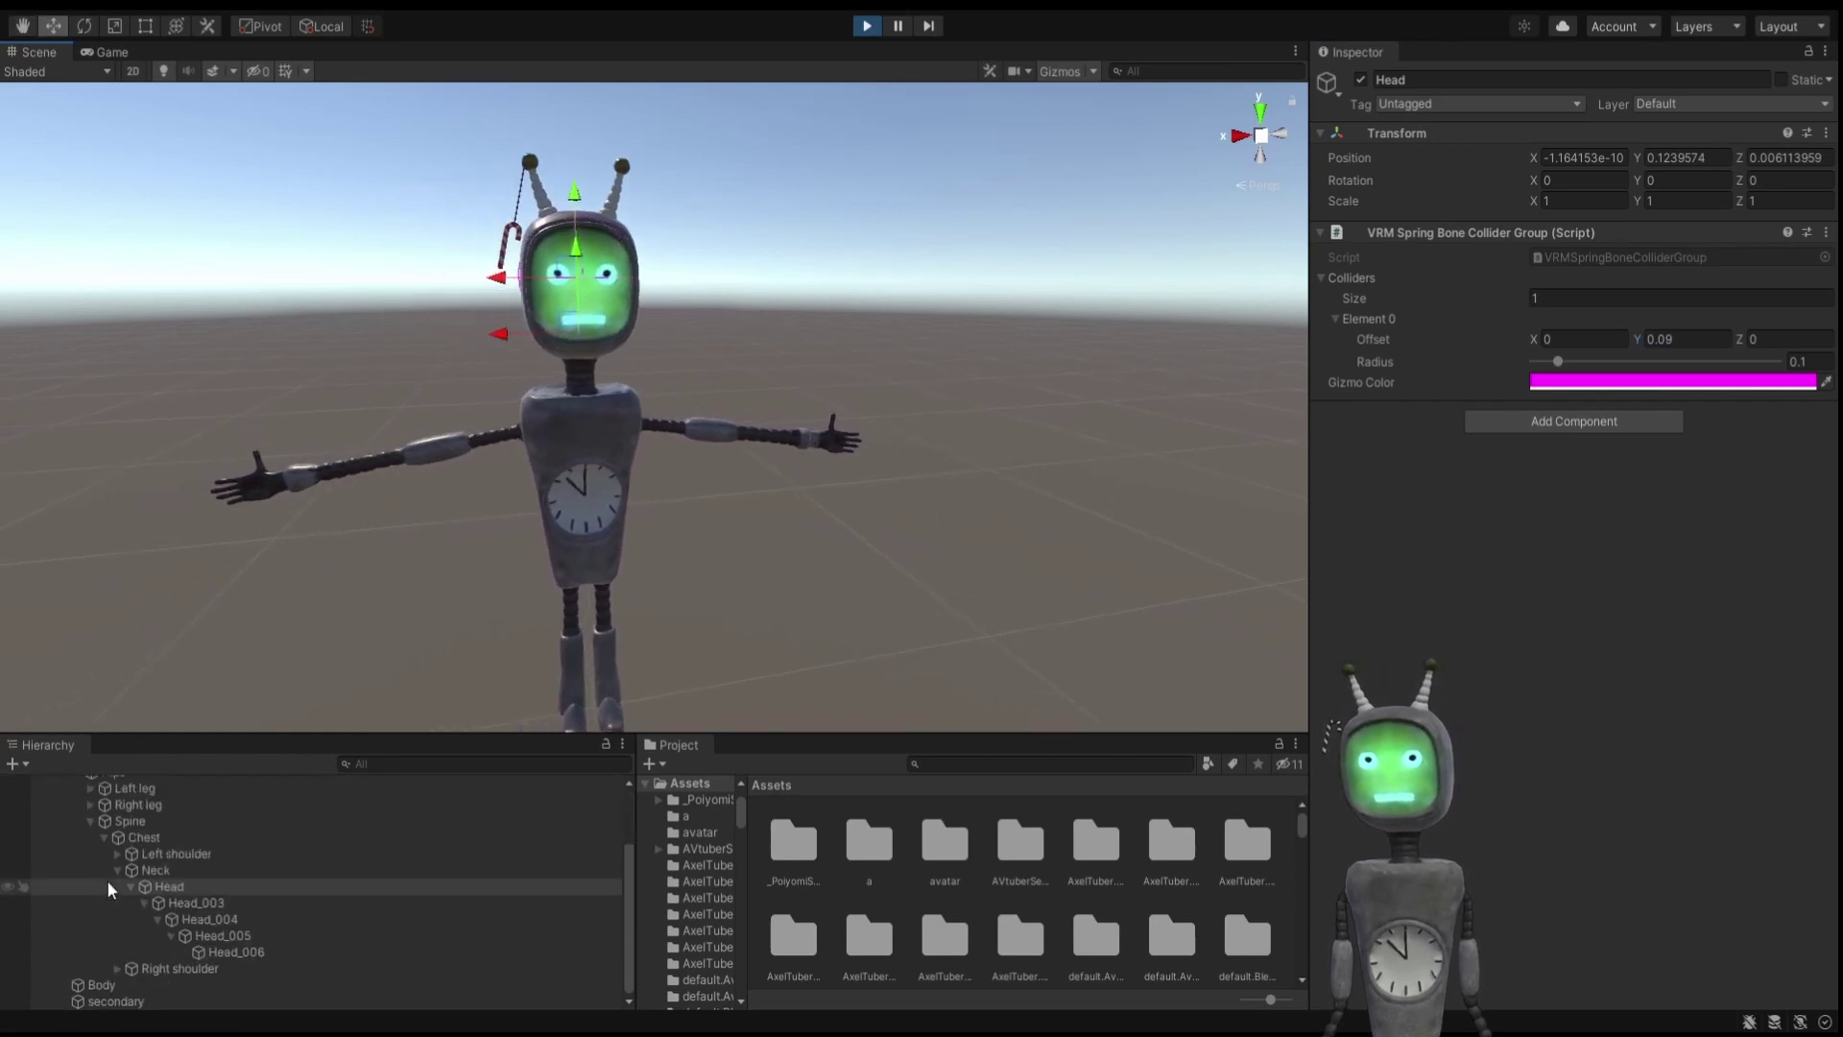
- In the secondary object's VRM Spring Bone, set the Collider Groups size to 1 and assign the Head collider as Element 0
click(116, 1002)
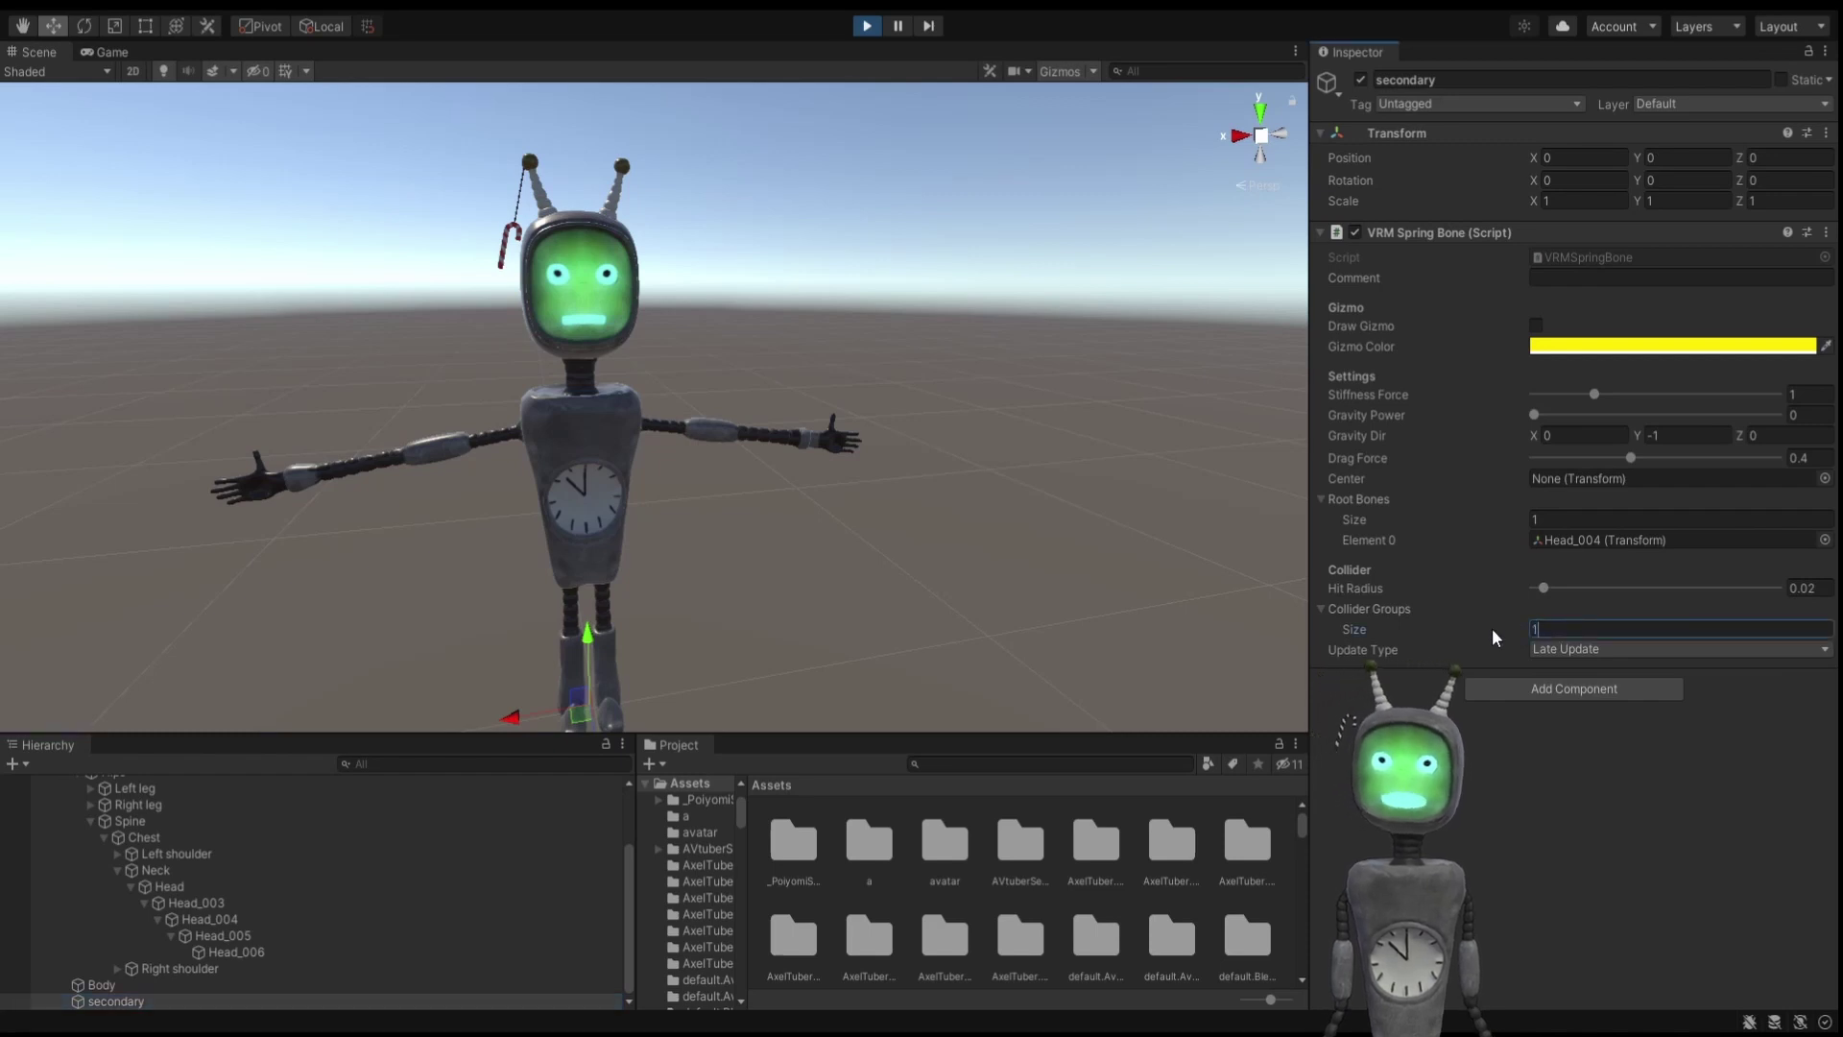
key(Return)
drag(177, 895, 665, 833)
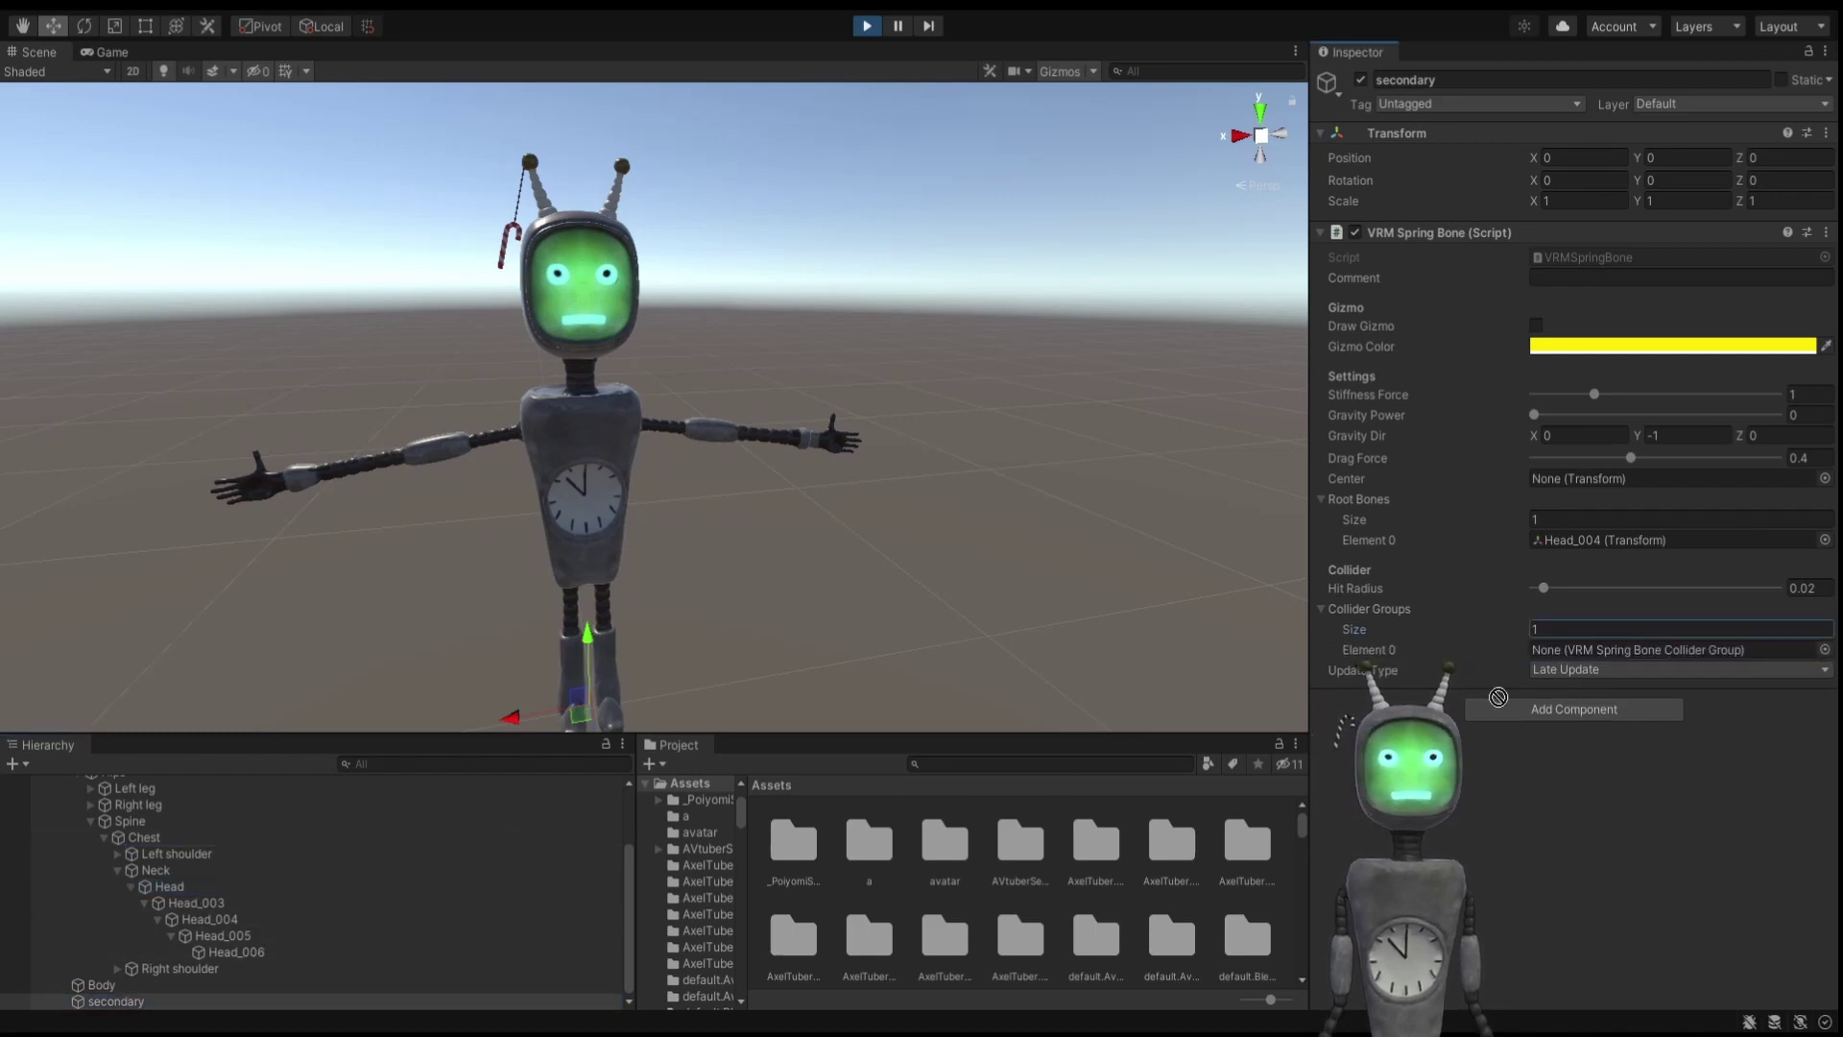
drag(1498, 696, 1561, 653)
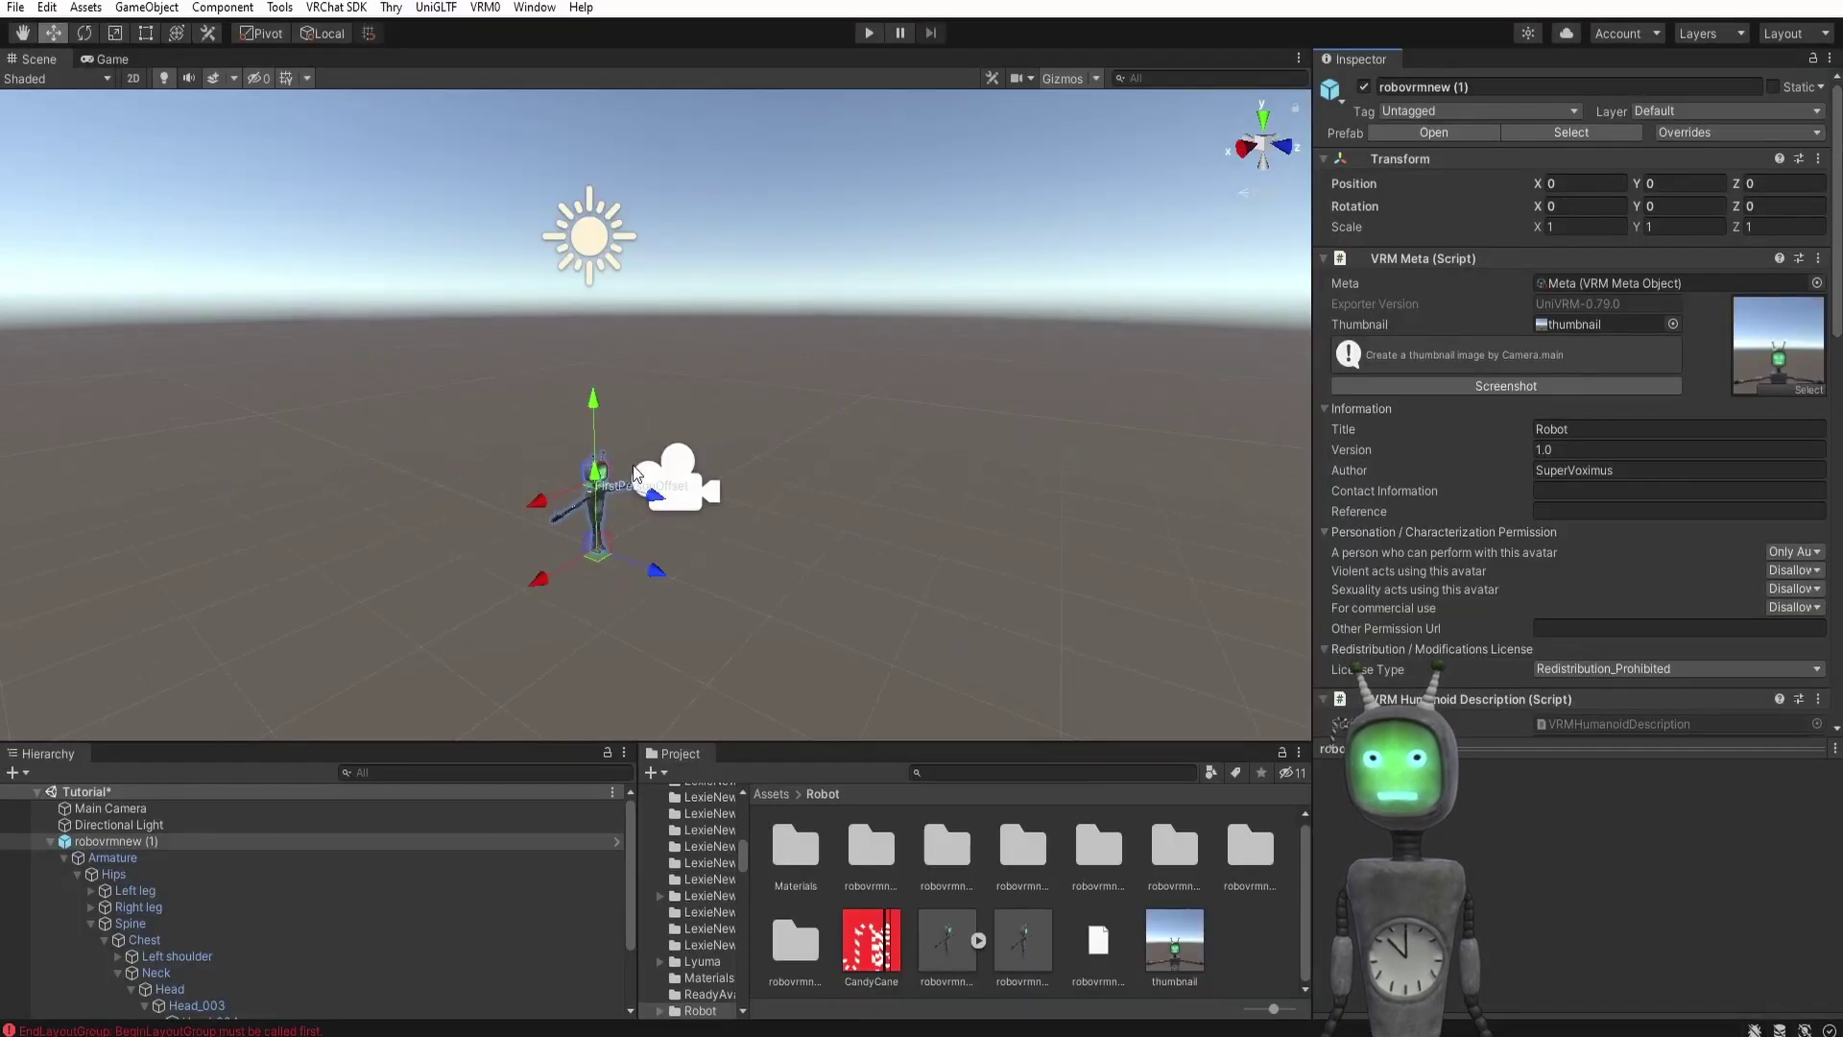
- Move the Main Camera closer to the robot at Y 0.844, Z 0.512, and recapture the VRM thumbnail, overwriting the existing thumbnail PNG
click(657, 467)
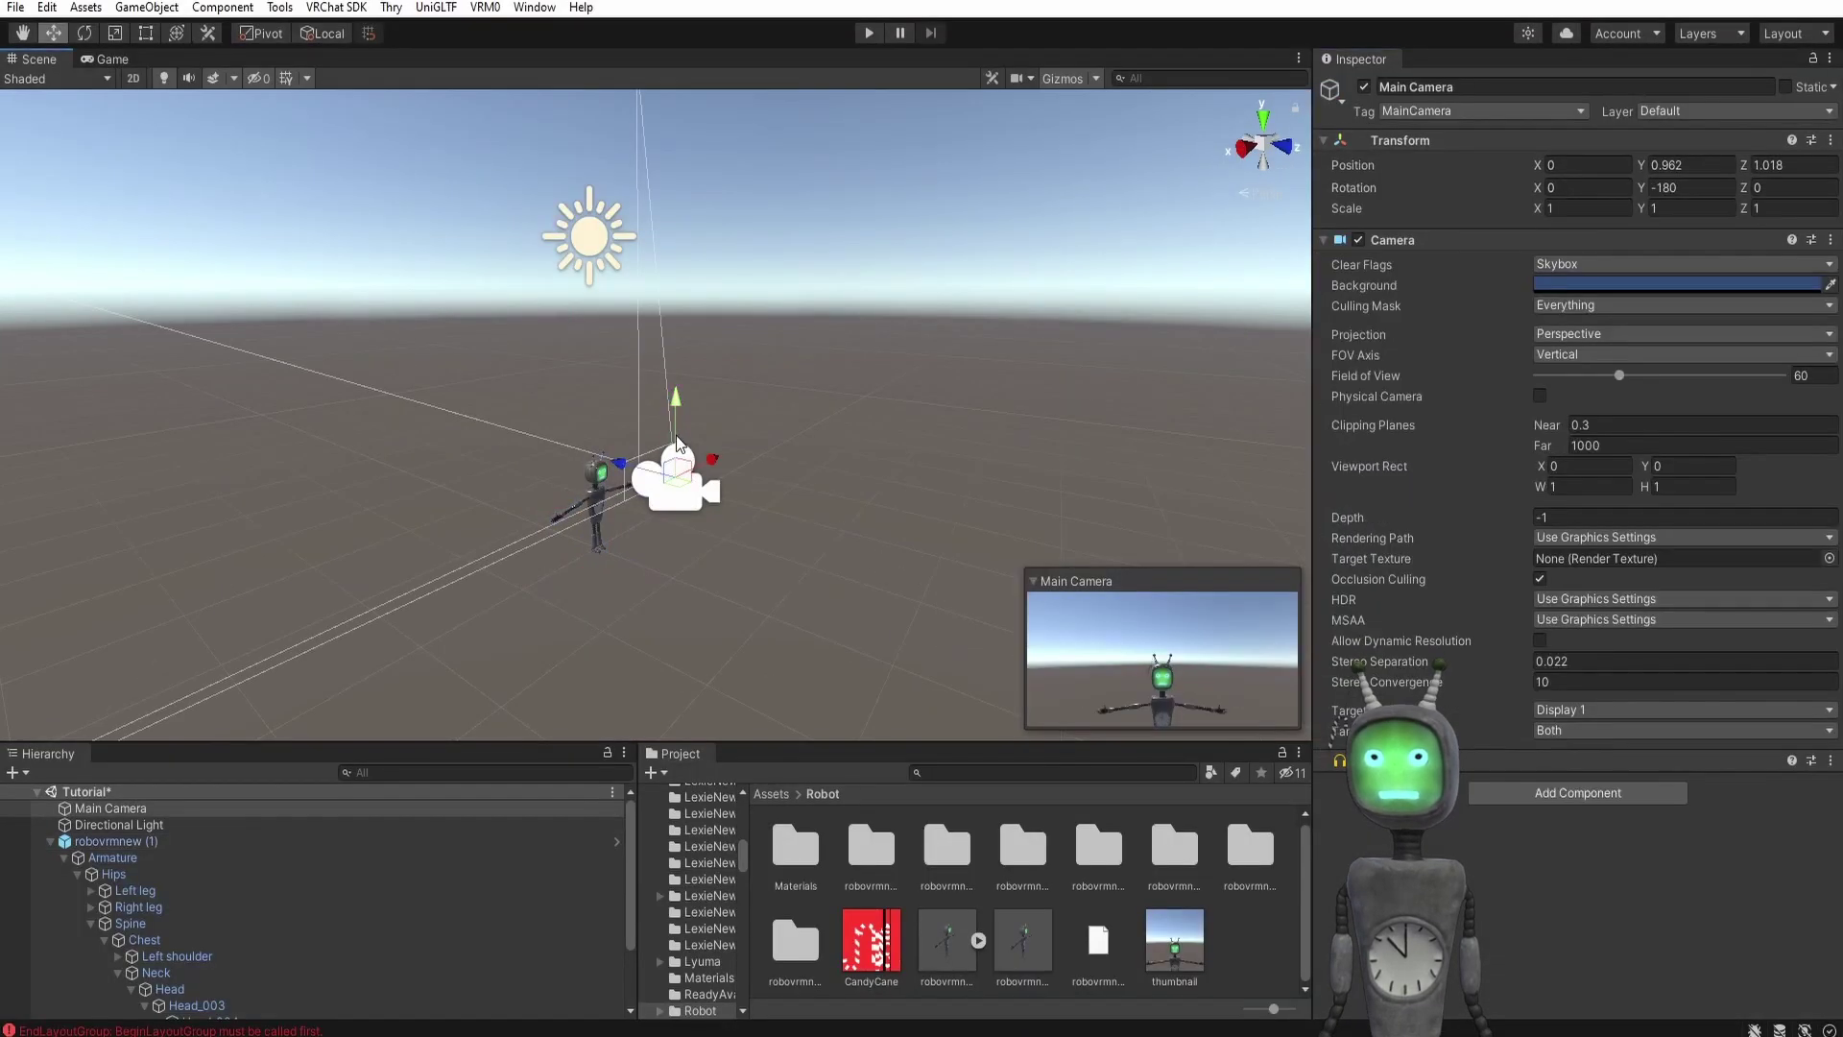
drag(617, 490, 579, 480)
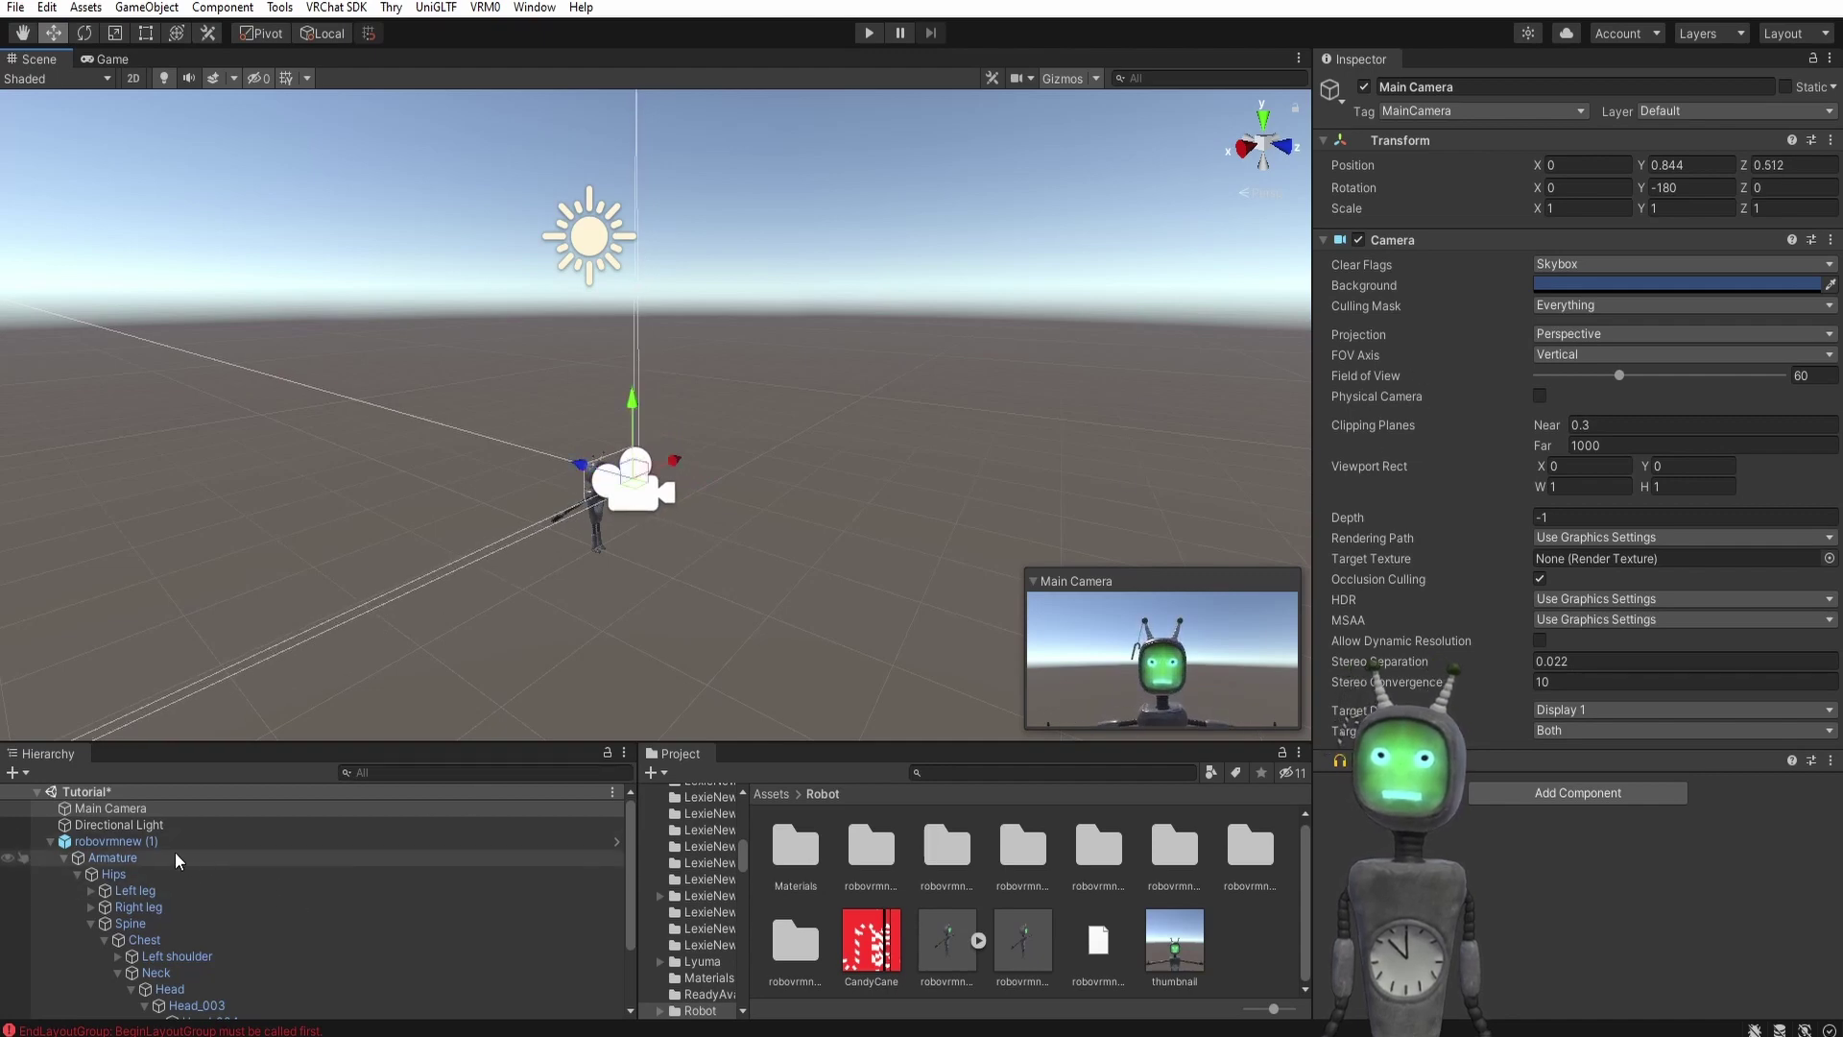
click(240, 841)
click(1498, 388)
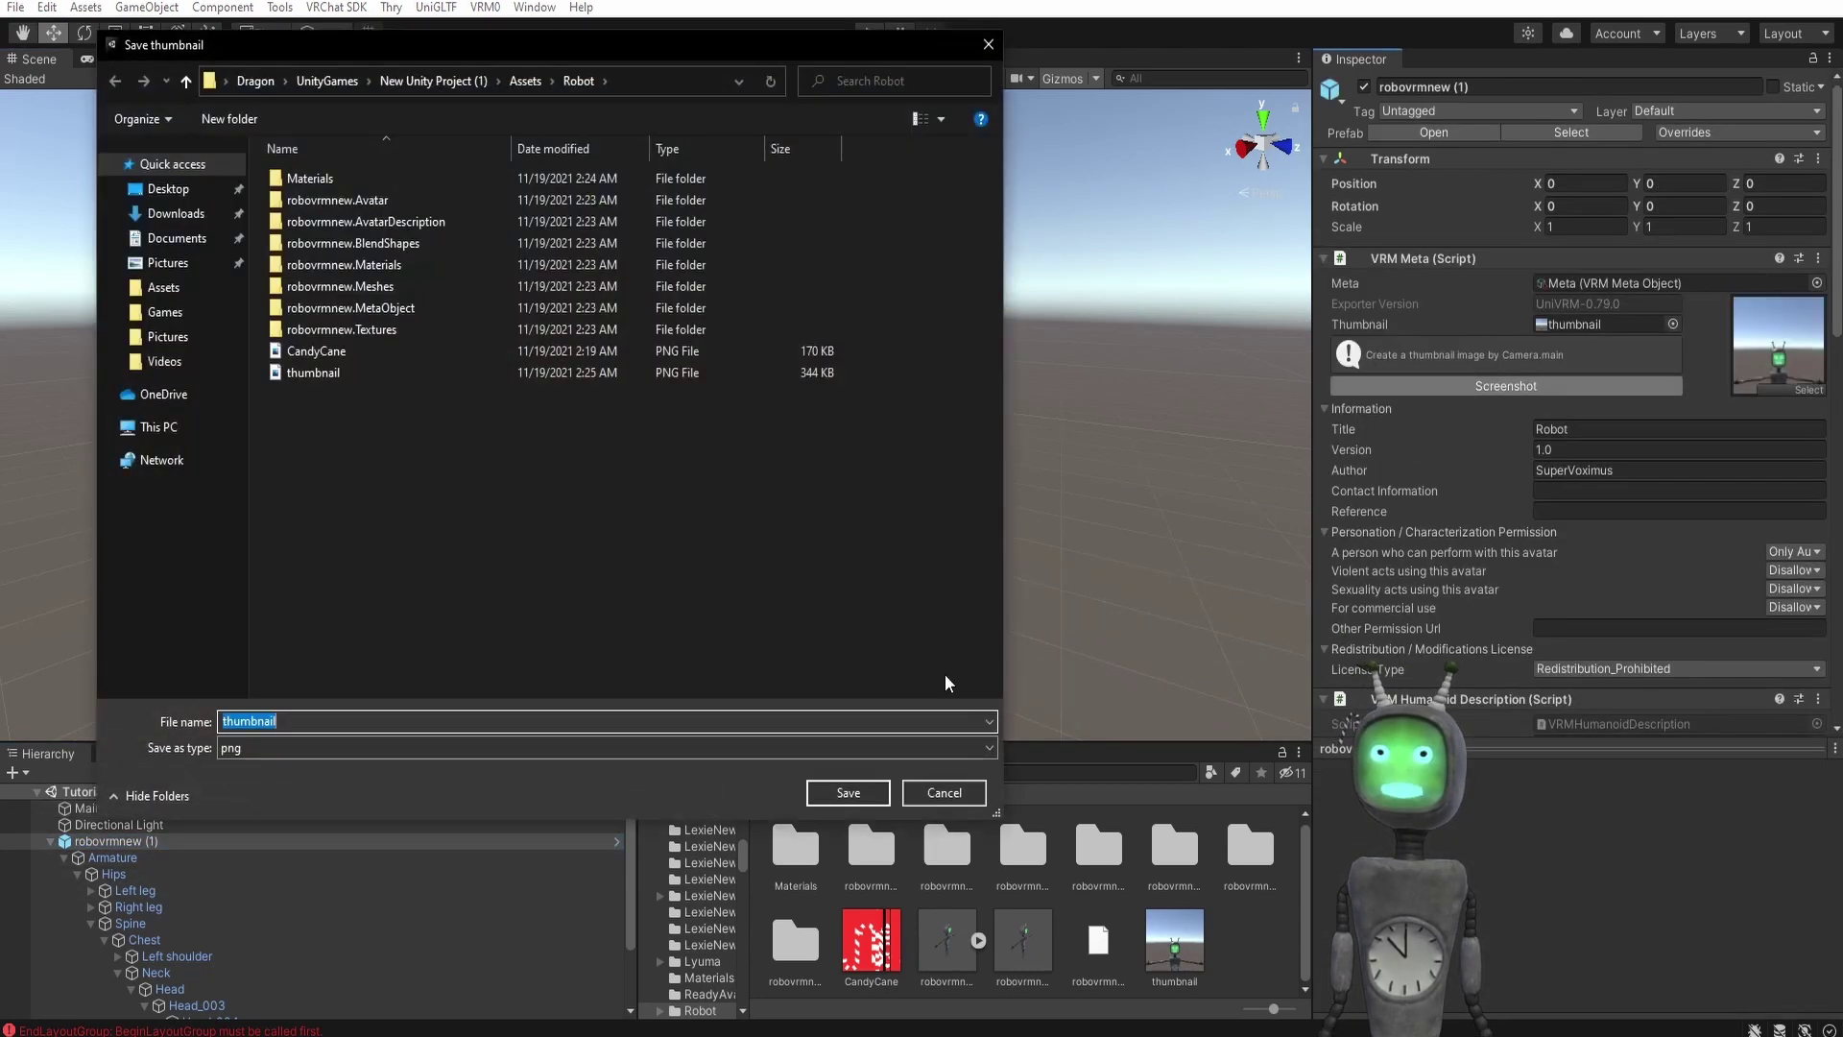
click(848, 792)
click(967, 518)
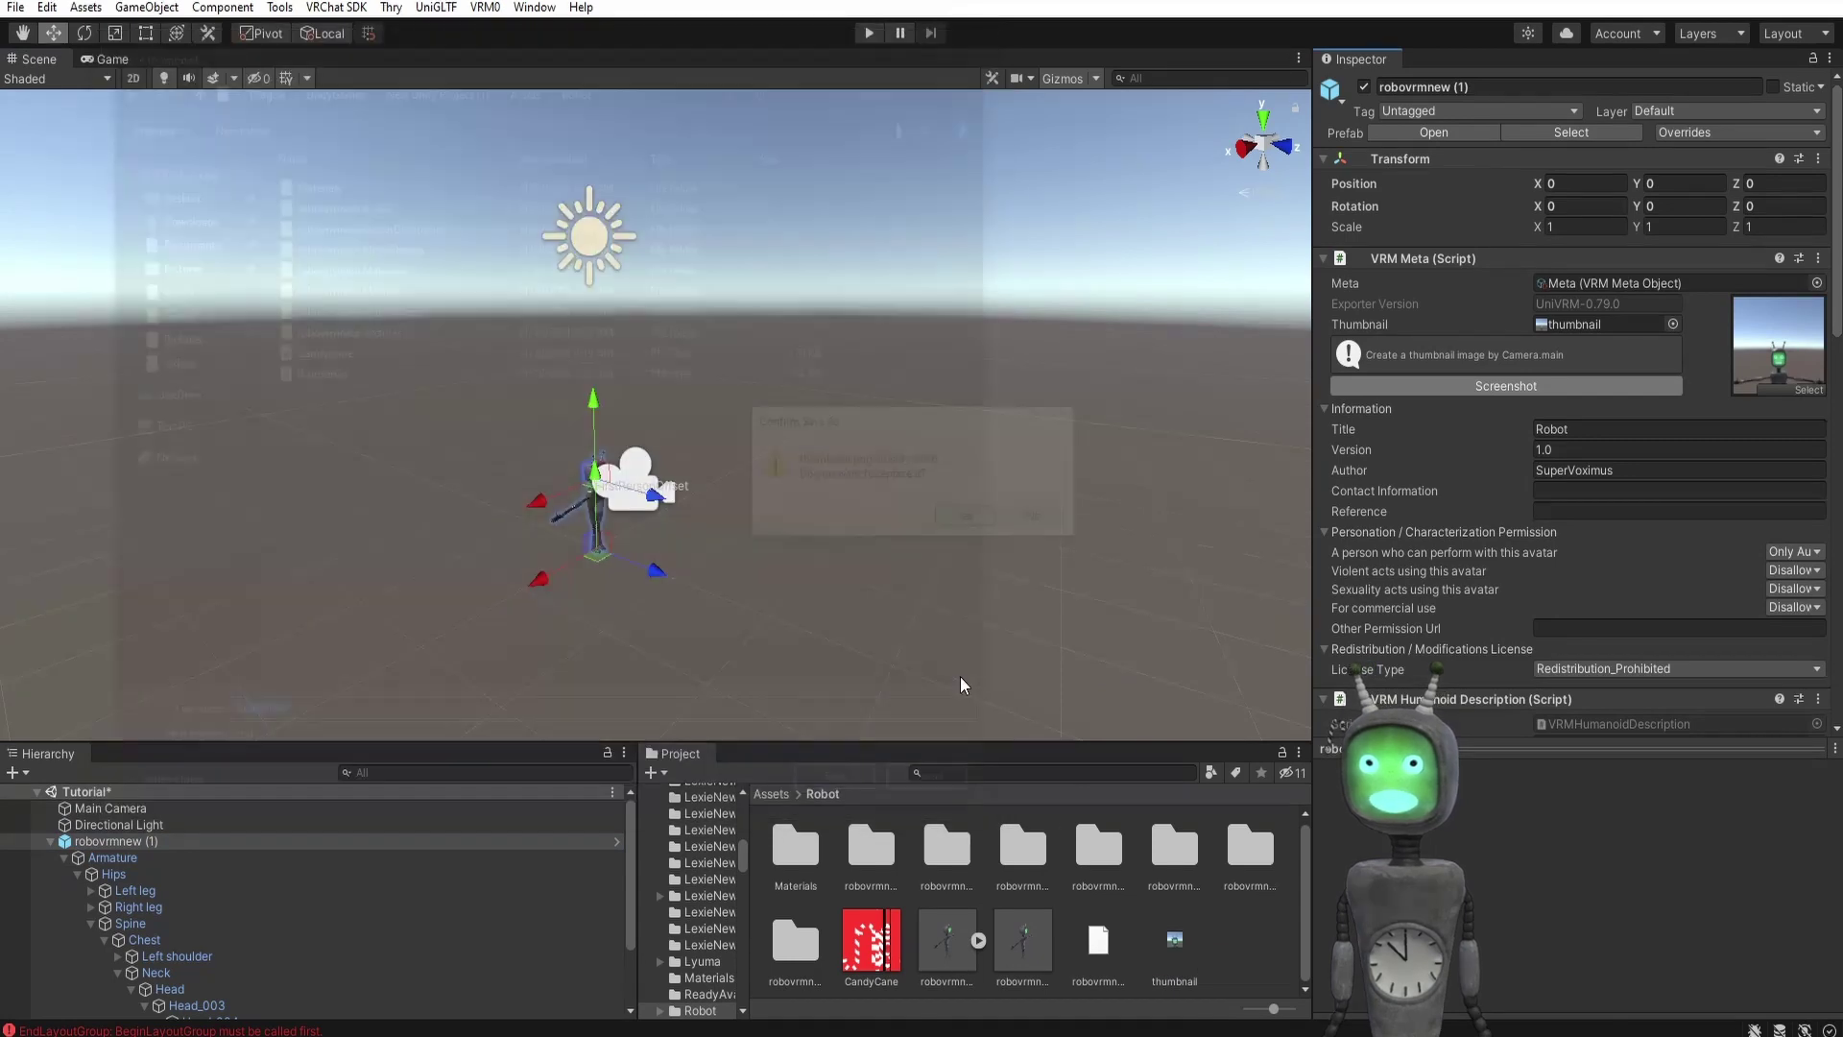
- Open the BlendShape avatar referenced in robovrmnew (1)'s VRM Blend Shape Proxy component
scroll(1632, 432, down, 10)
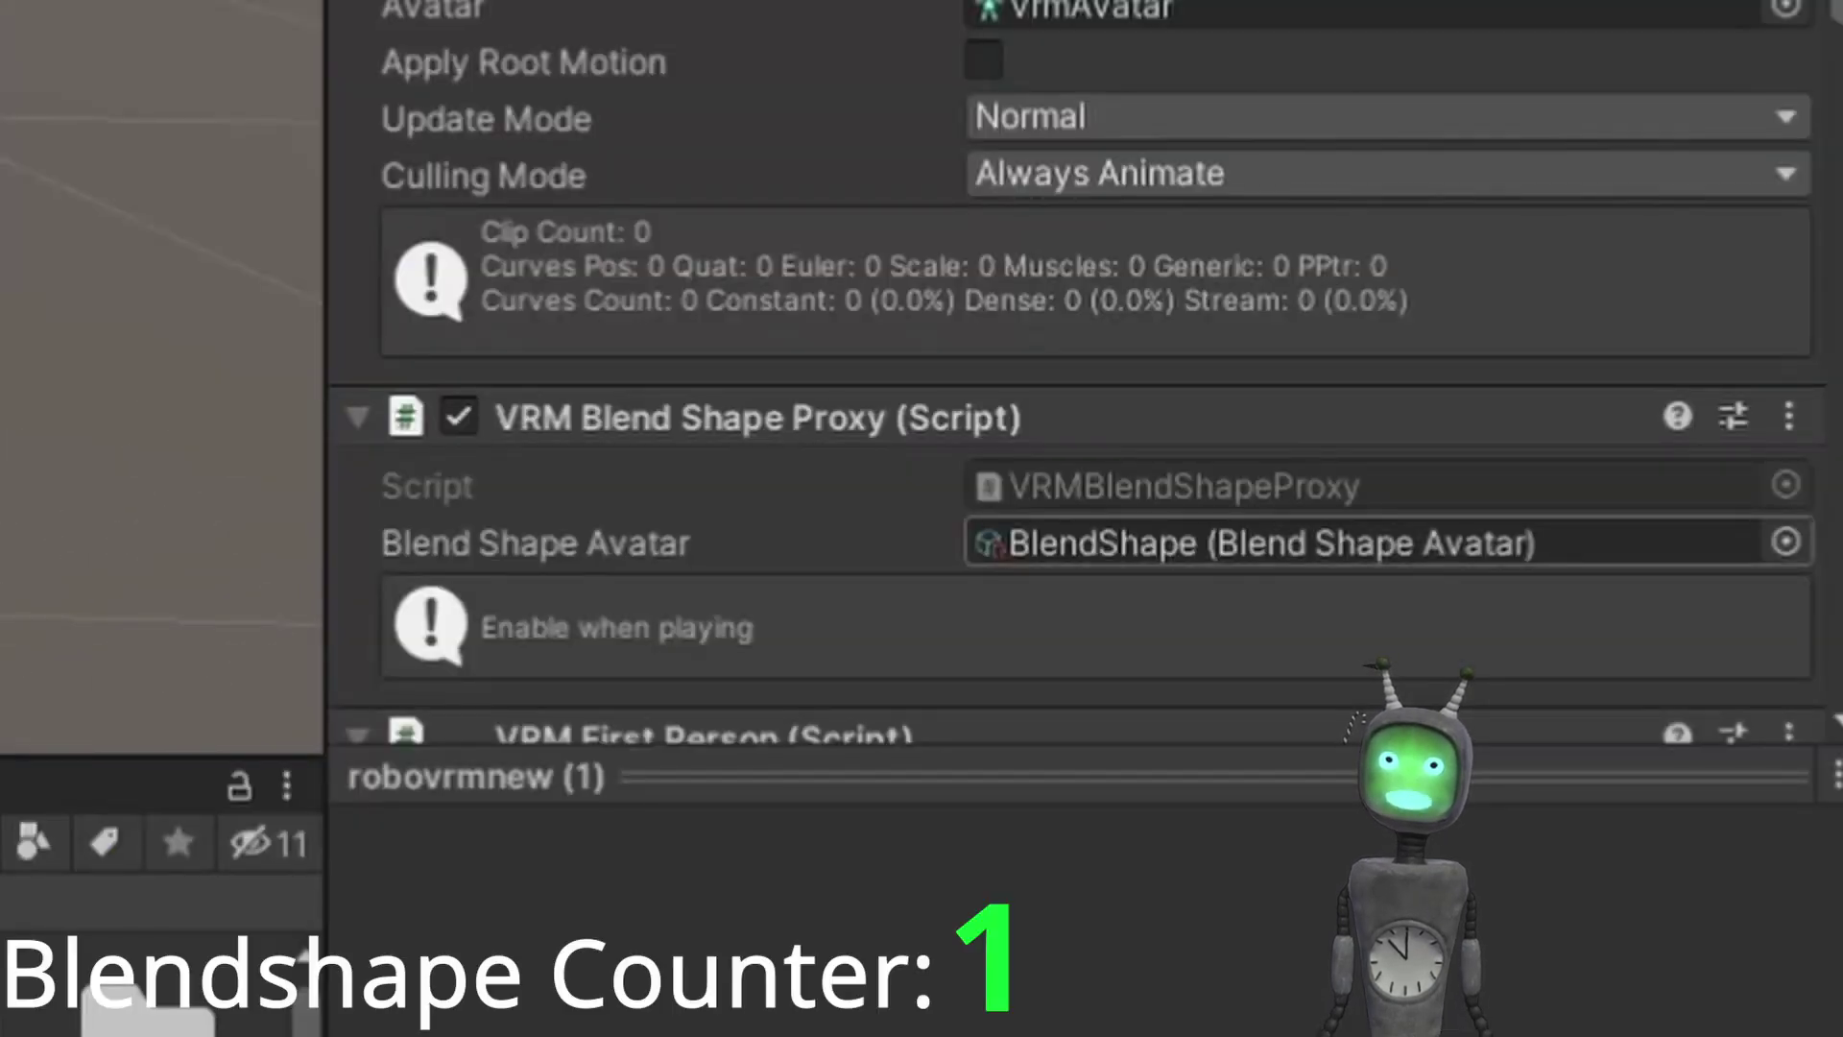
double_click(1198, 535)
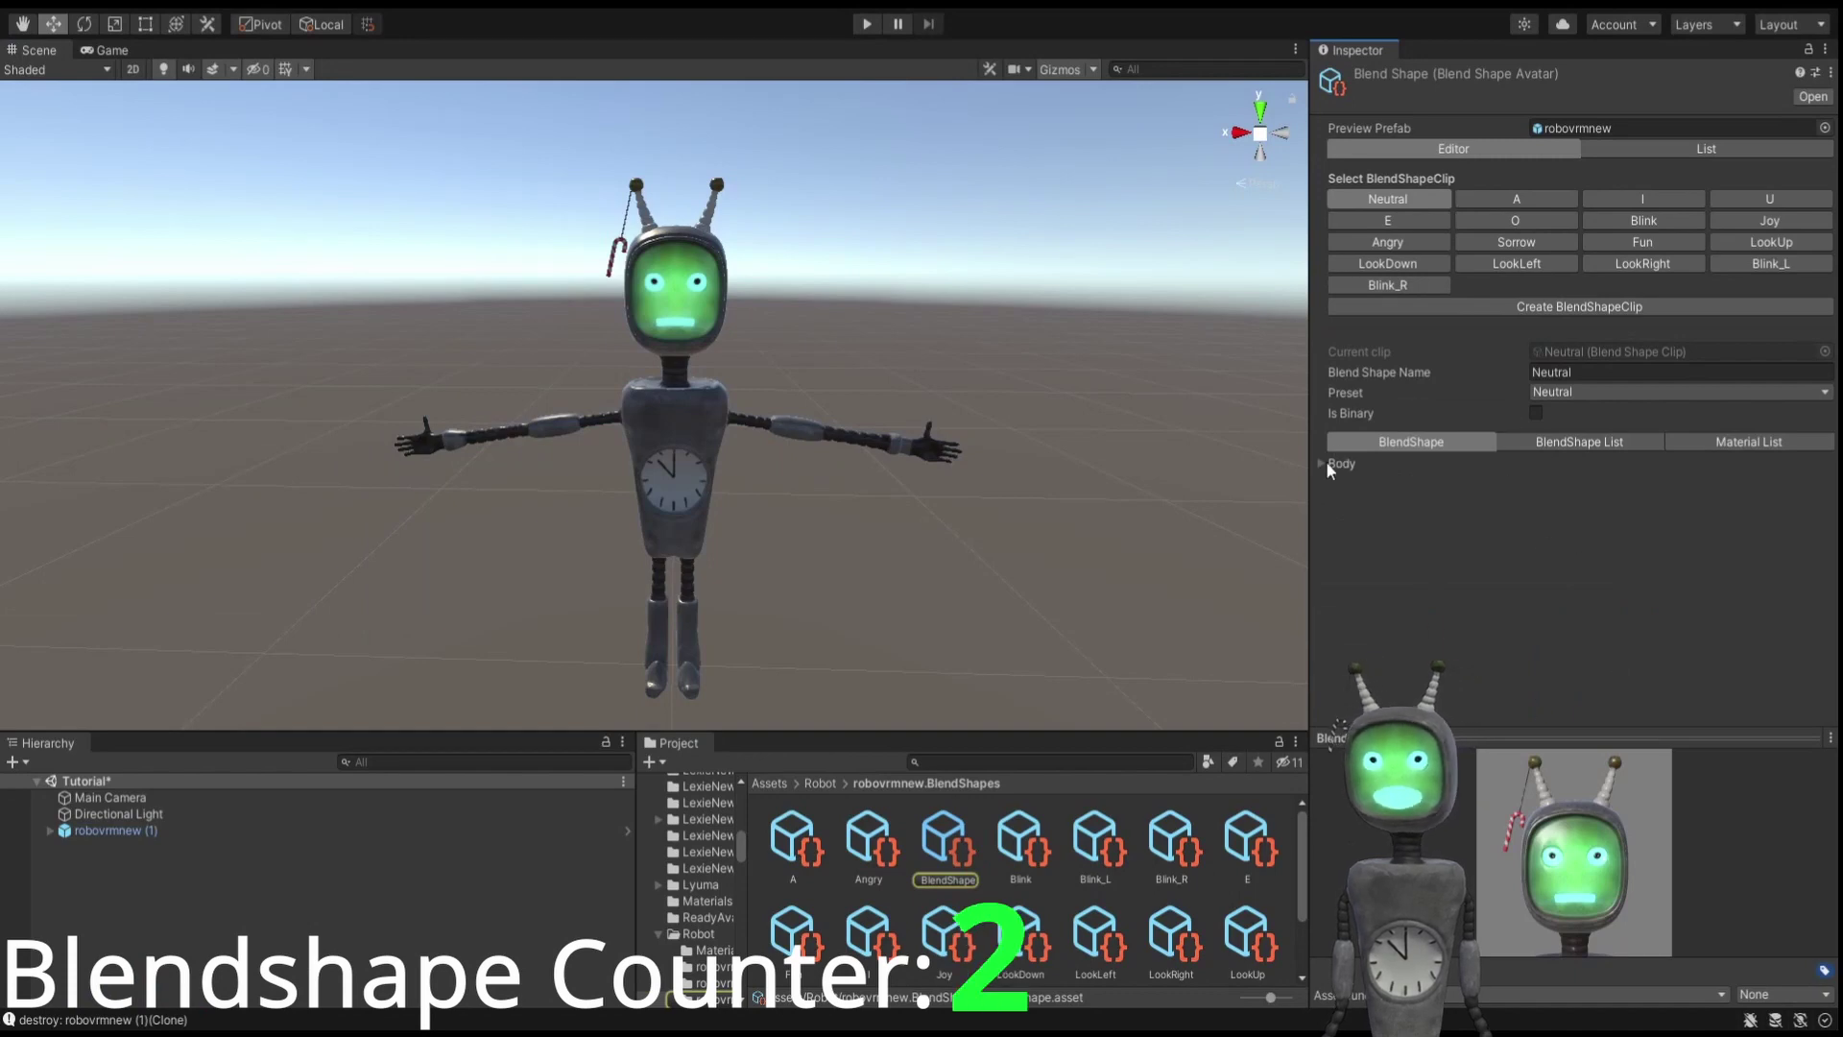
- Select the A blendshape clip and expand the Body mesh's blendshape sliders
click(1325, 464)
click(1478, 203)
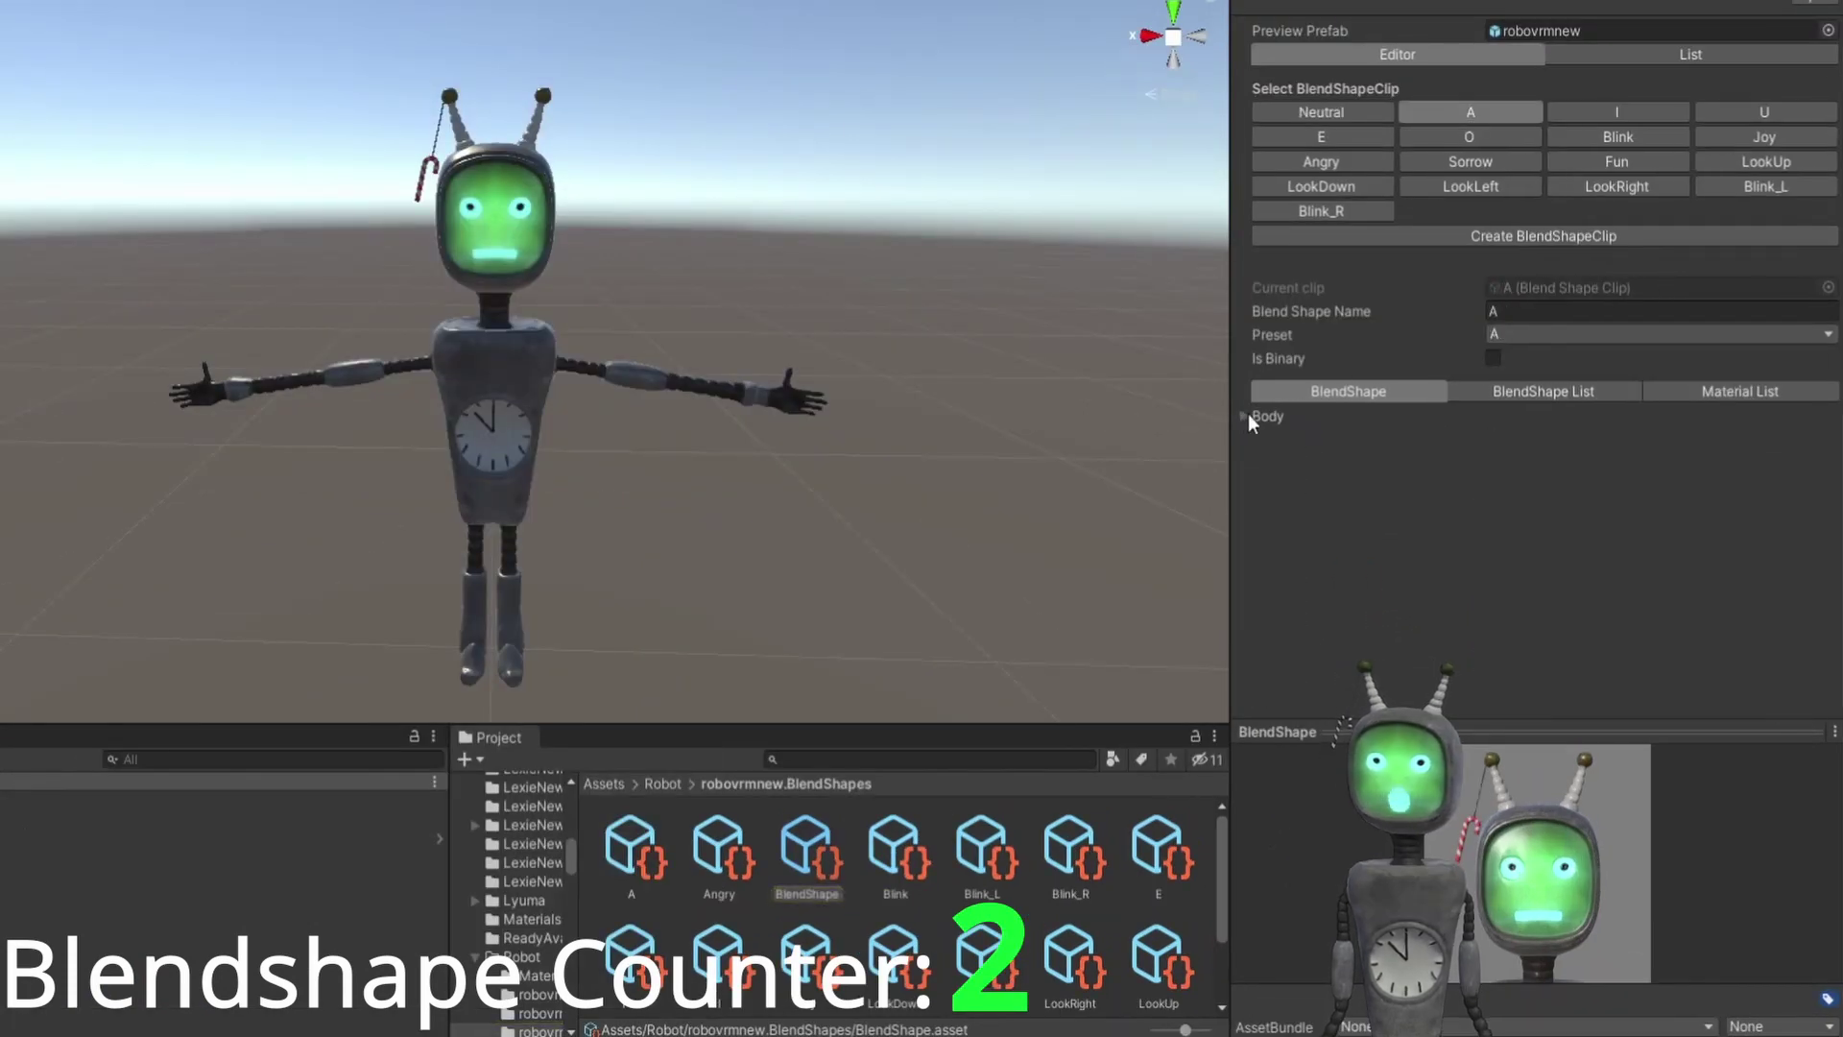
click(1247, 417)
- In the I blendshape clip, raise the Body mesh's vrc.v_ih slider to its maximum
click(1609, 112)
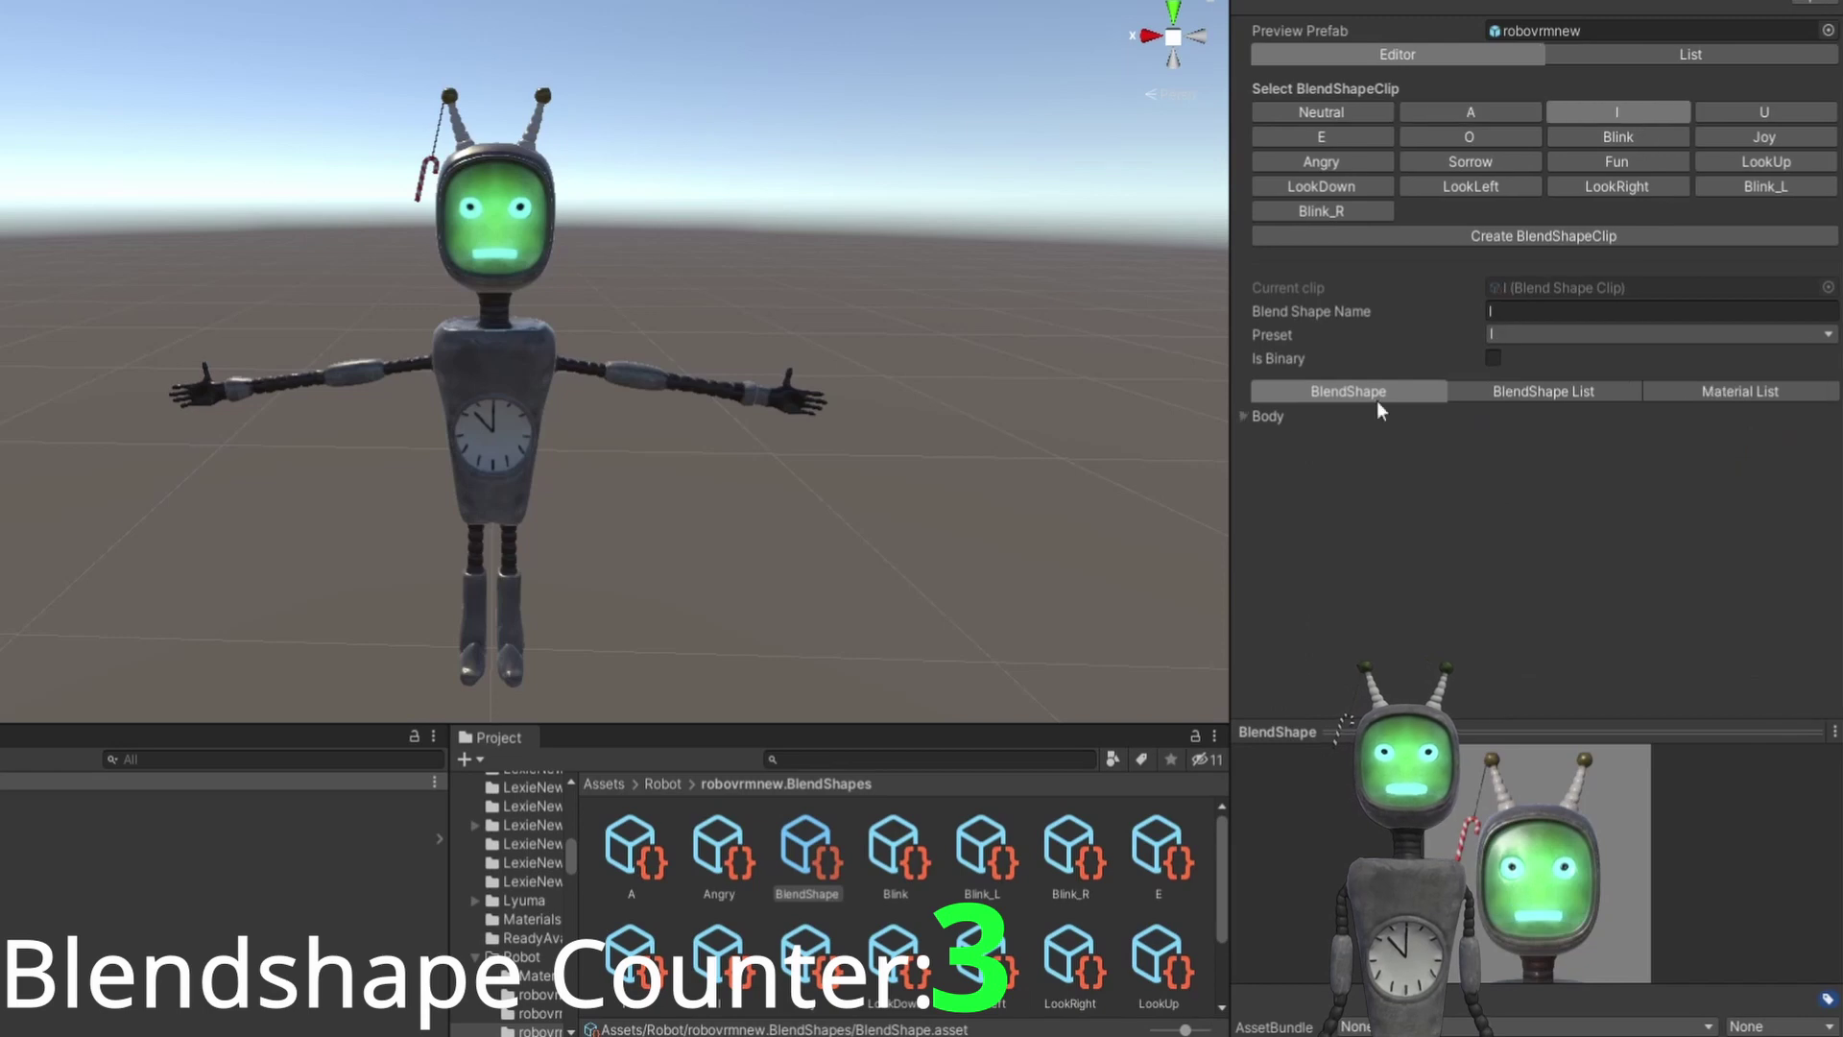
click(1373, 416)
scroll(1467, 669, down, 3)
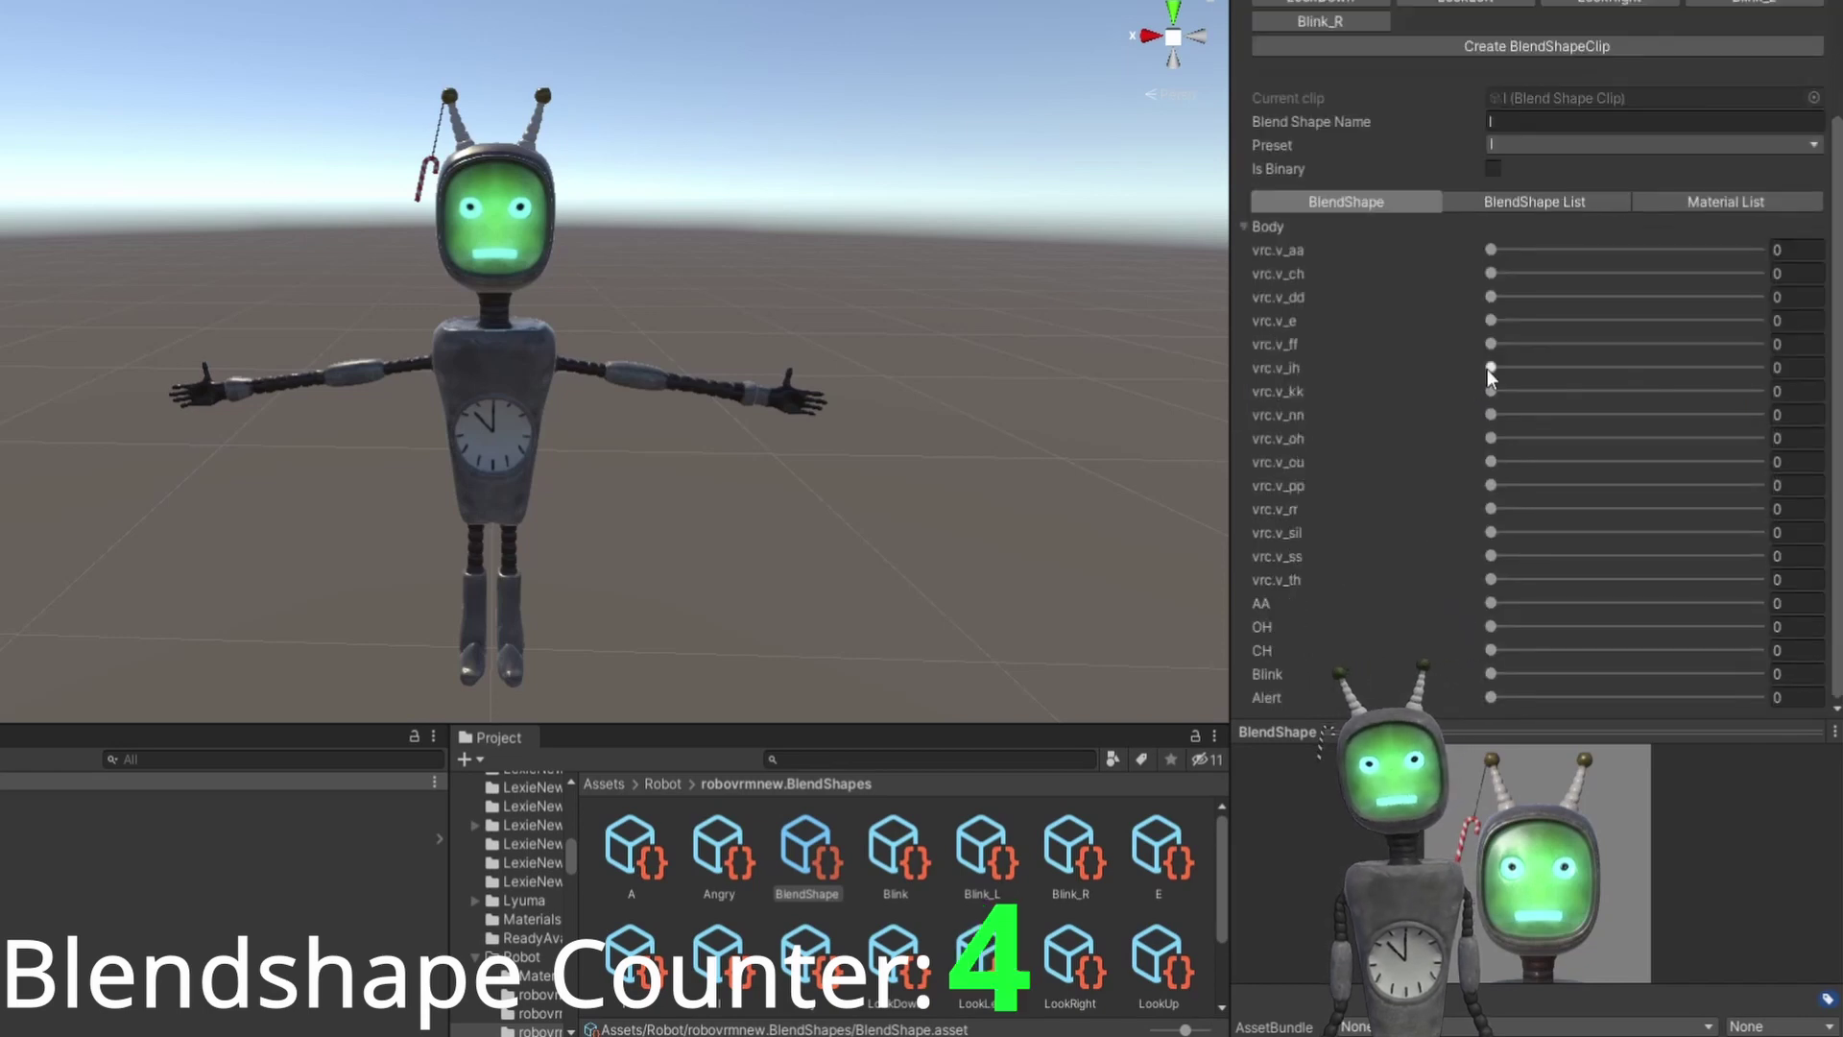
drag(1490, 368, 1764, 367)
- In the U blendshape clip, set the Body mesh's vrc.v_ou to 100
scroll(1472, 447, up, 3)
click(1753, 112)
click(1247, 417)
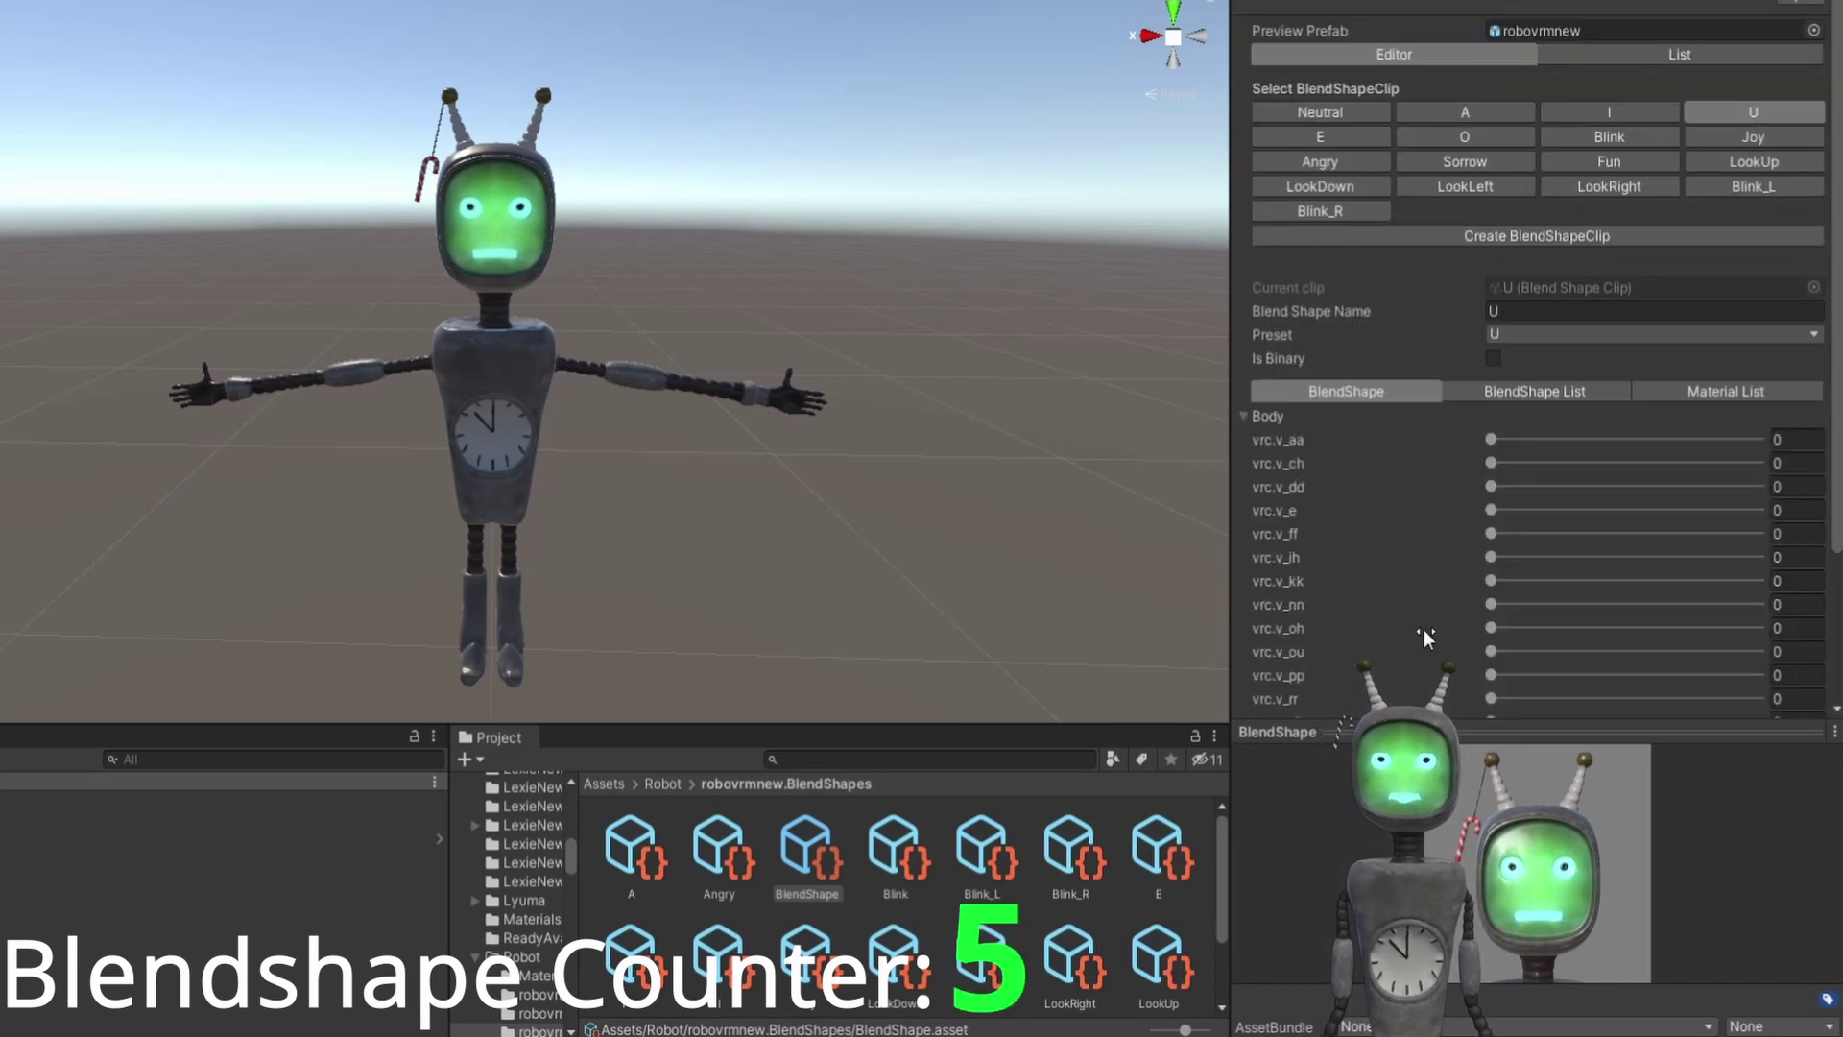
drag(1488, 660, 1790, 626)
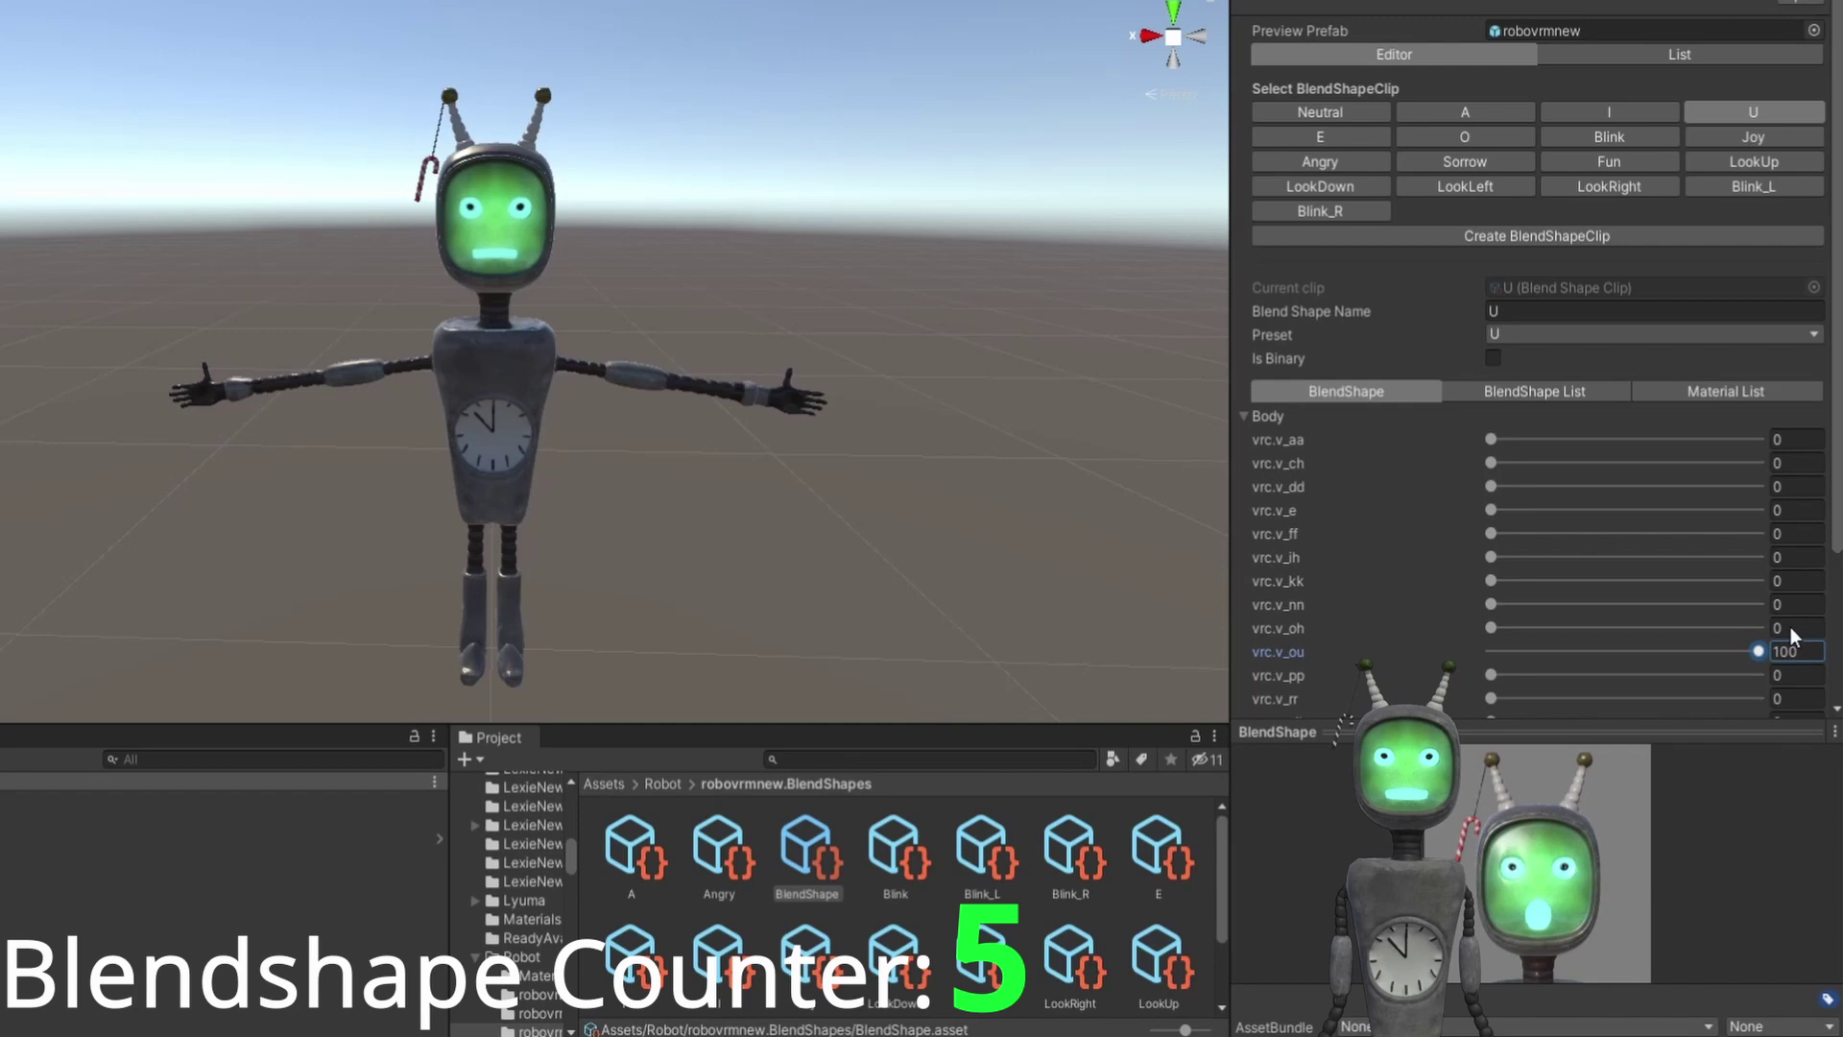
- In the E blendshape clip, expand the Body mesh's sliders and set vrc.v_ff to 100
click(1345, 141)
click(1248, 417)
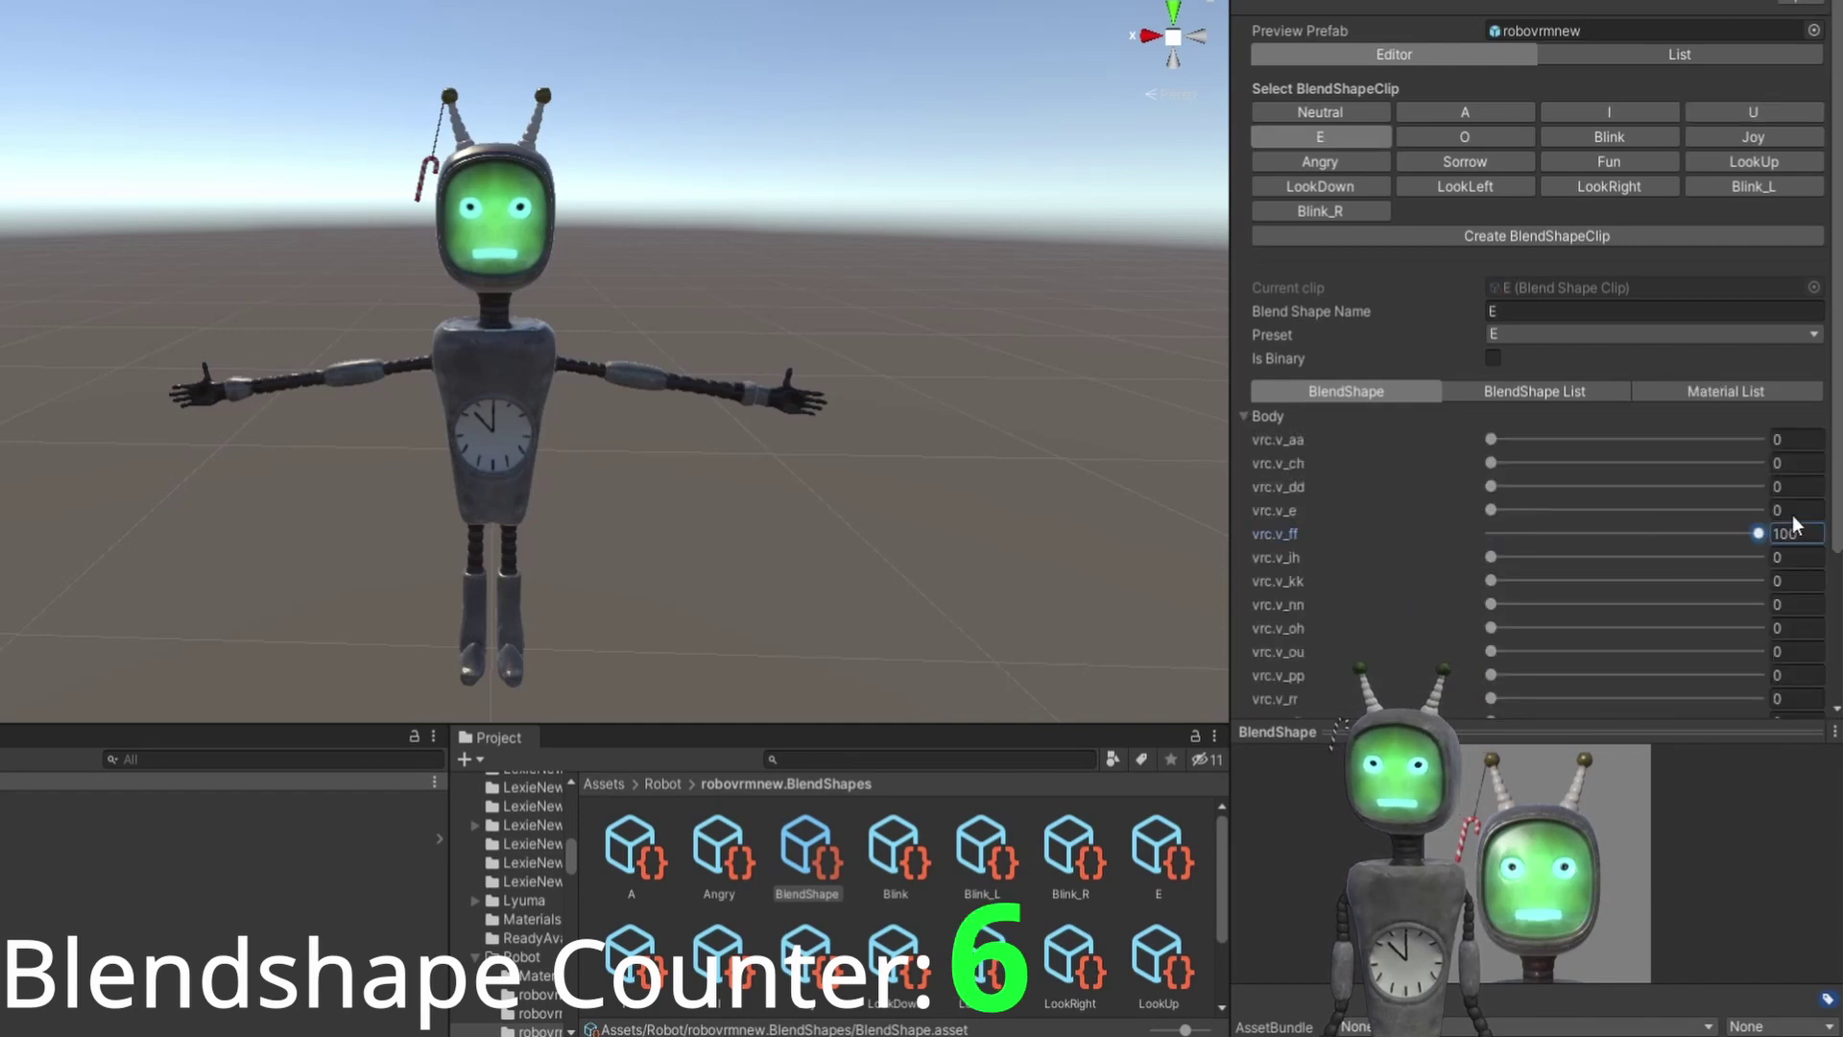
drag(1794, 515, 1426, 514)
- Open the O and Blink blendshape clips in turn and expand the Body mesh's sliders for each
click(1465, 136)
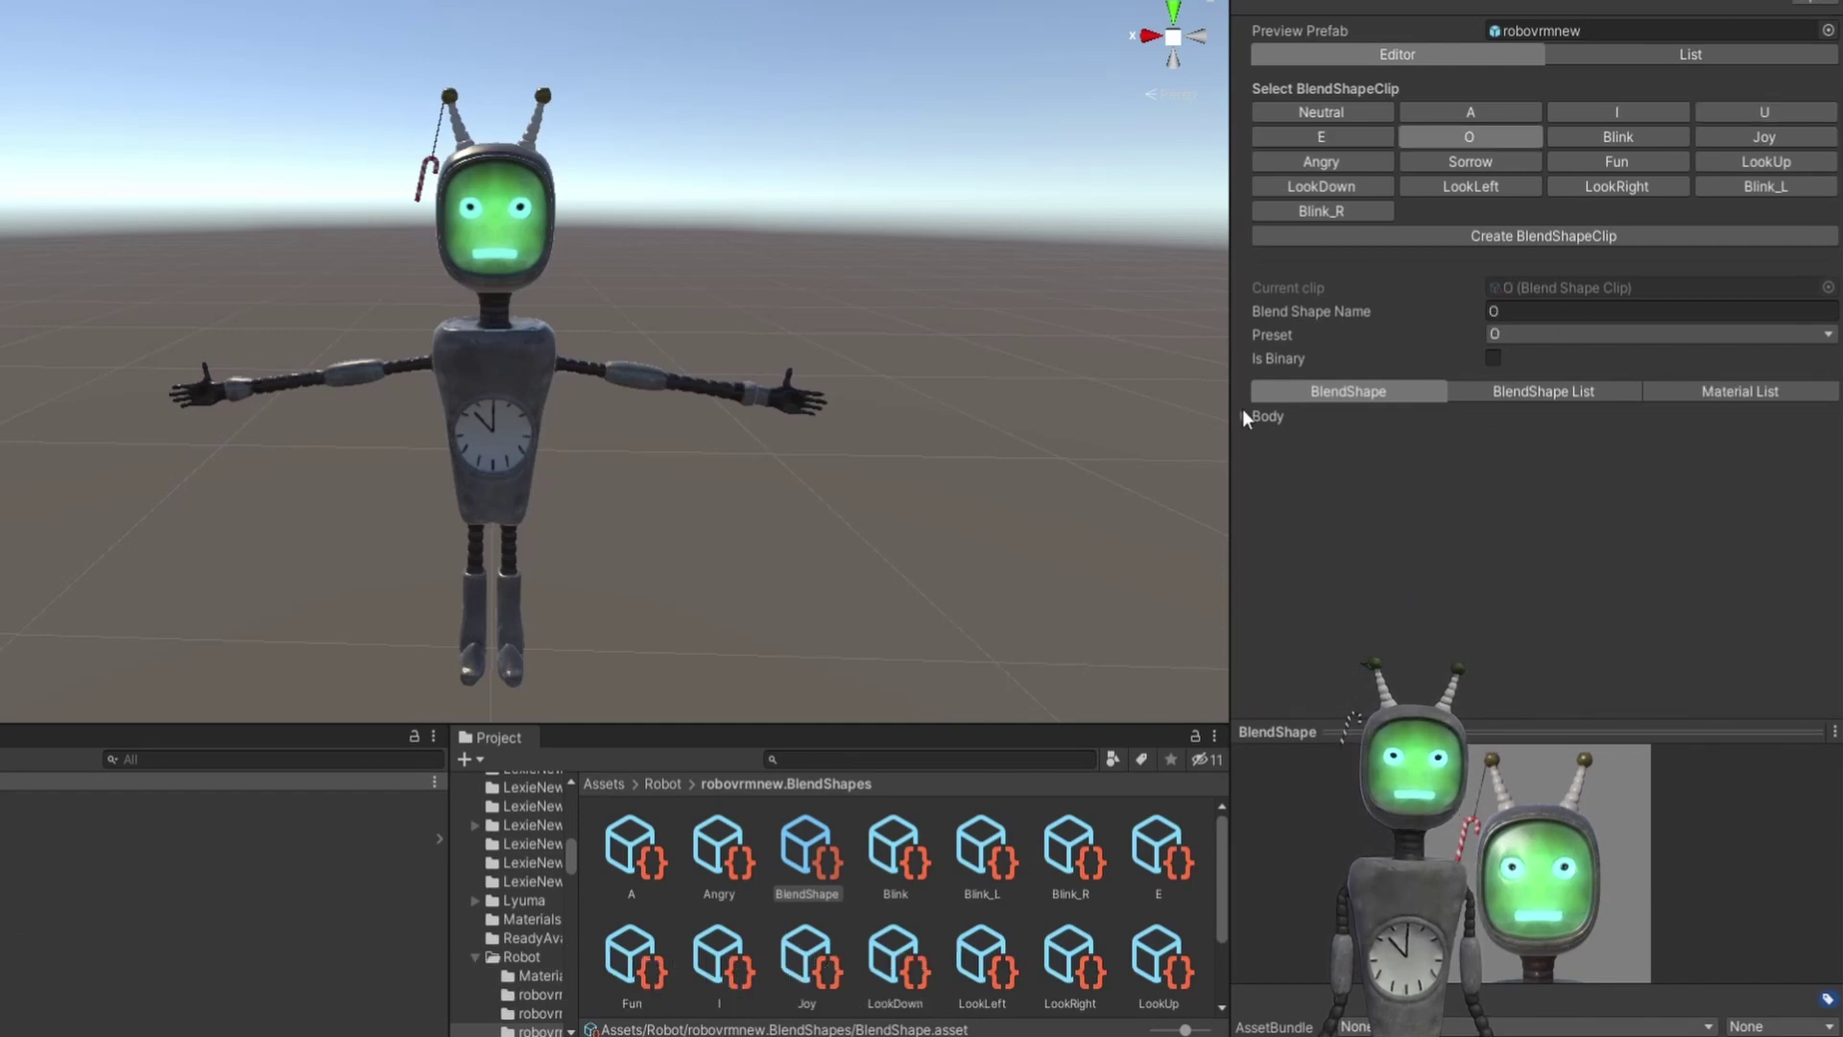
click(1244, 416)
click(1586, 132)
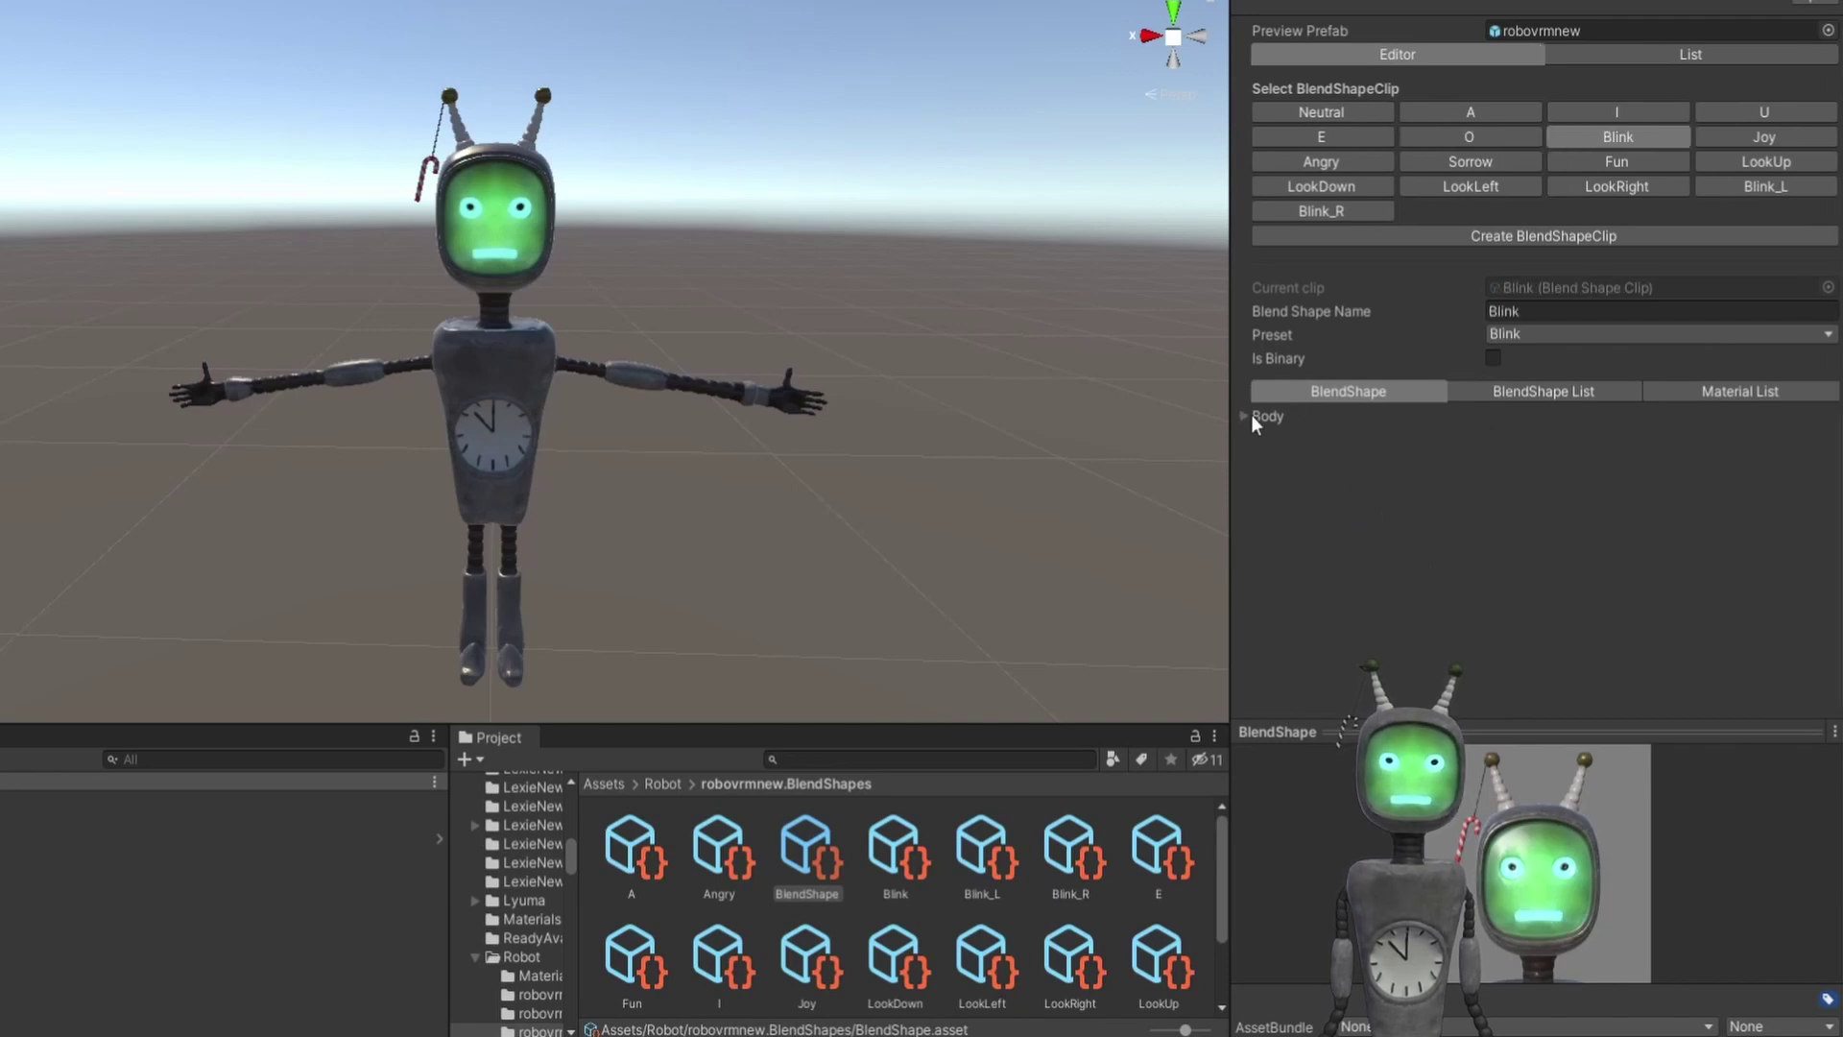
click(1248, 416)
scroll(1444, 543, down, 4)
scroll(1636, 220, up, 4)
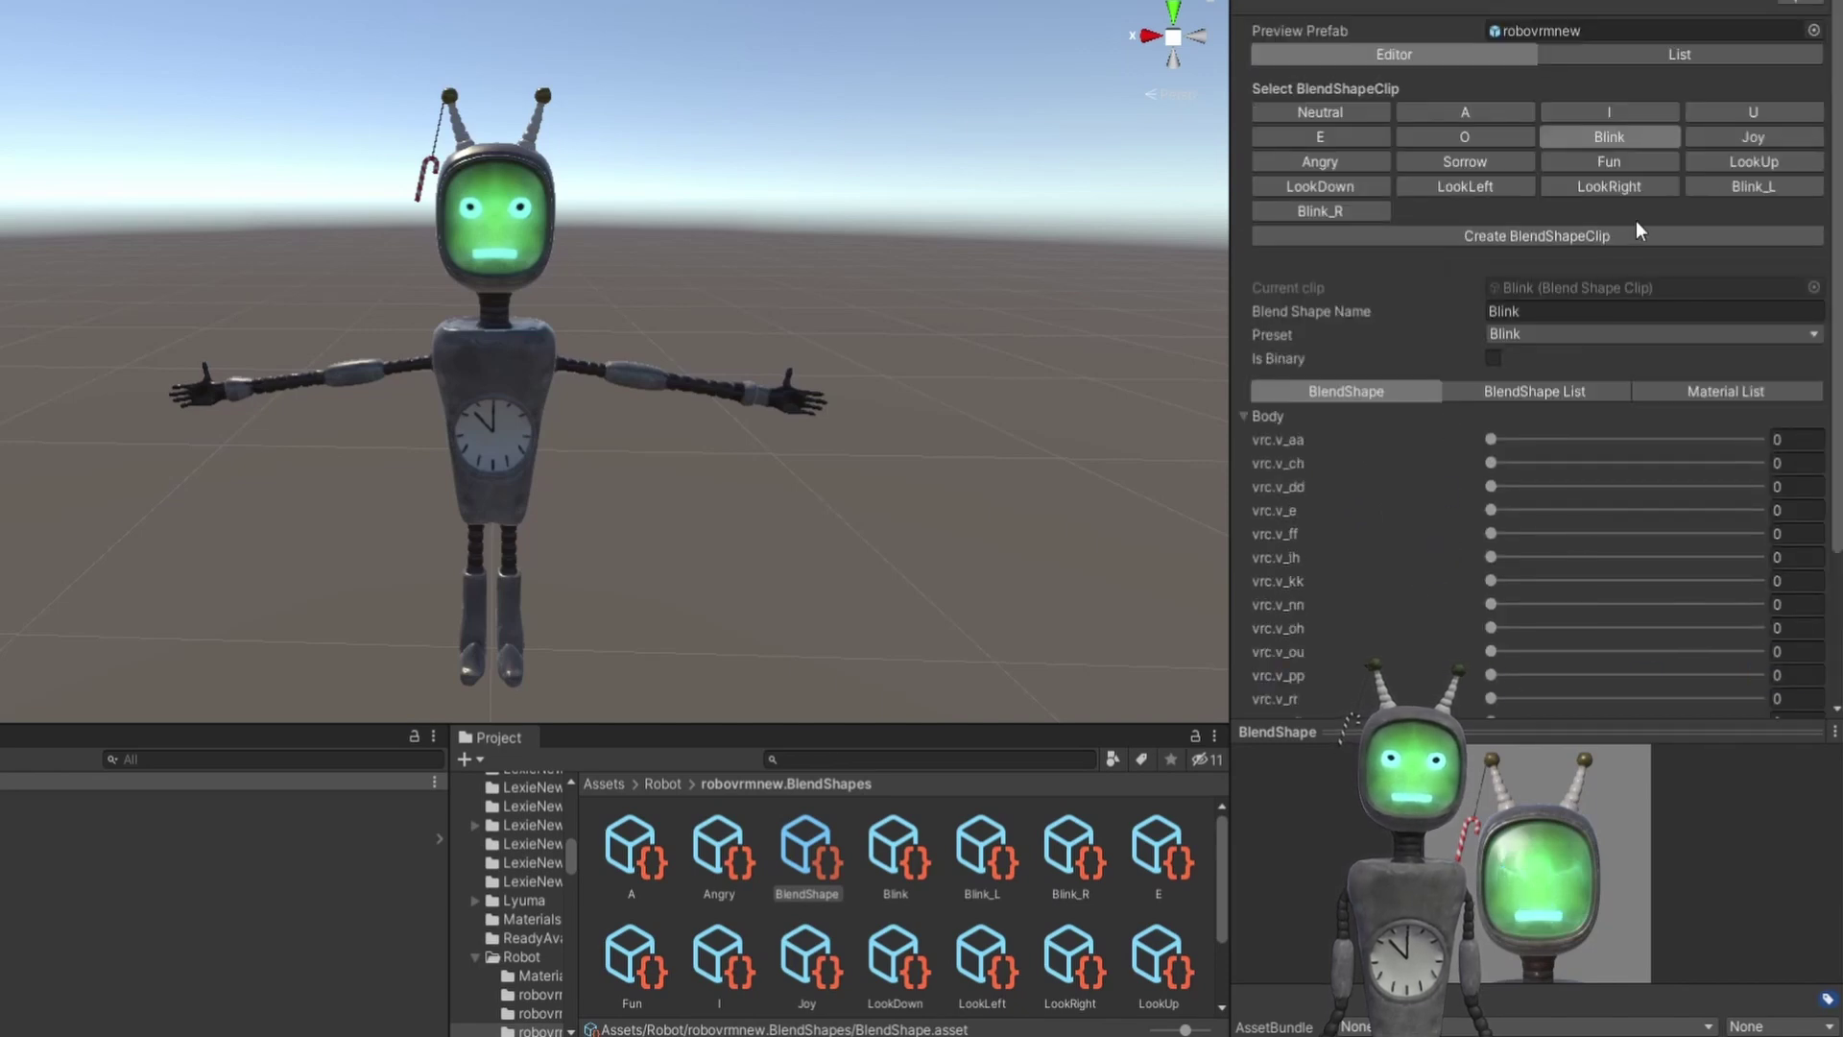
scroll(1426, 411, down, 3)
scroll(1427, 410, up, 3)
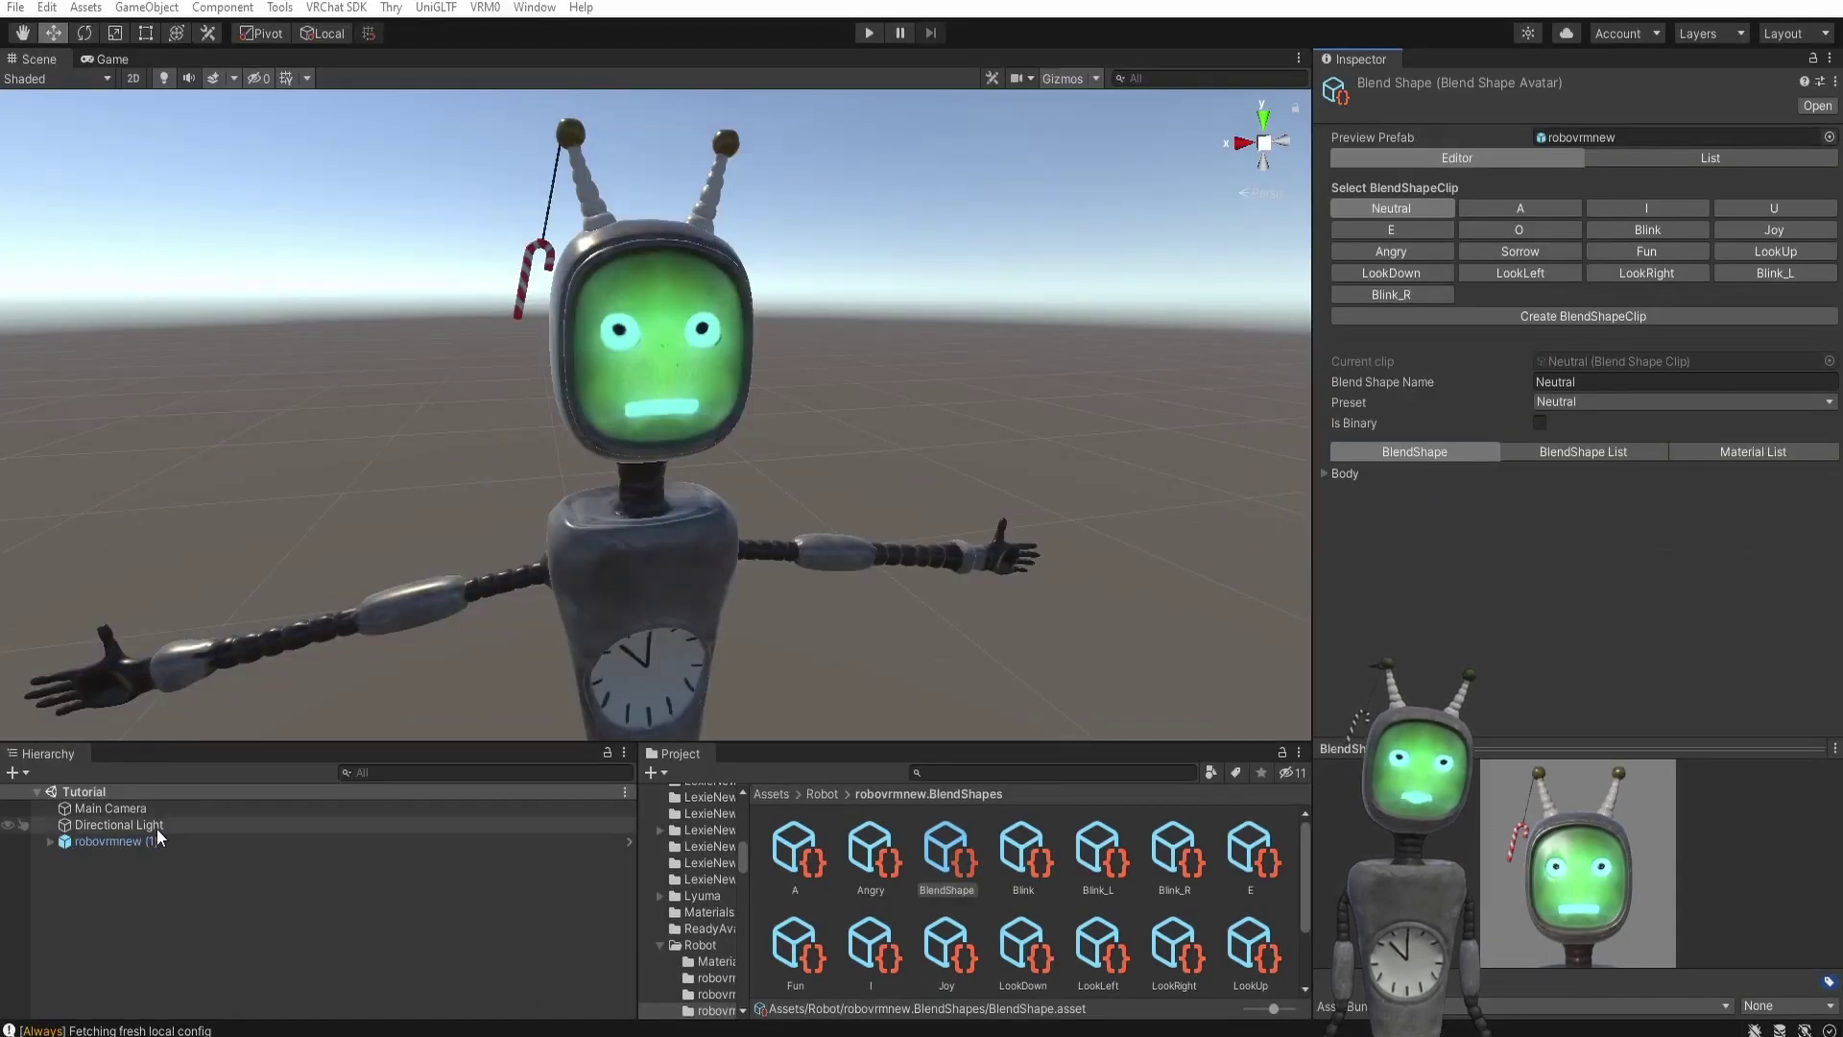
- Select robovrmnew (1) in the scene and open the UniVRM-0.79.0 export dialog for it
click(111, 844)
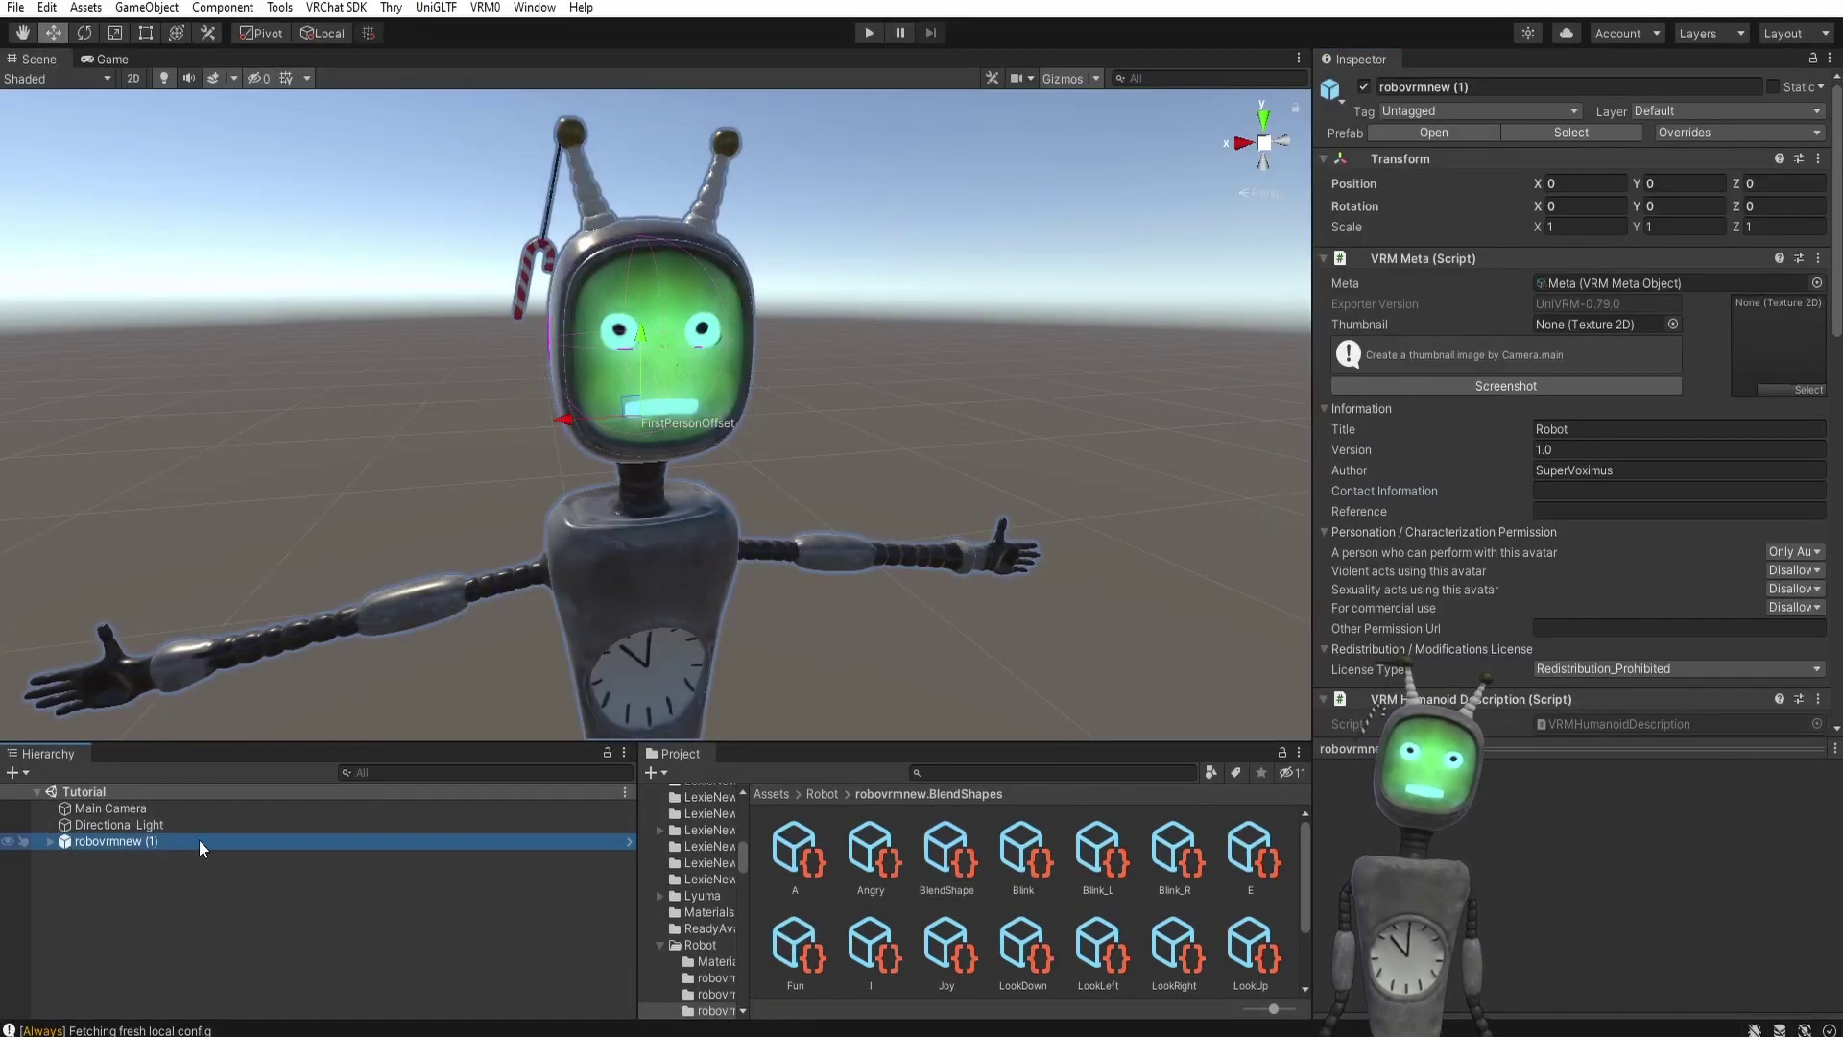
click(491, 10)
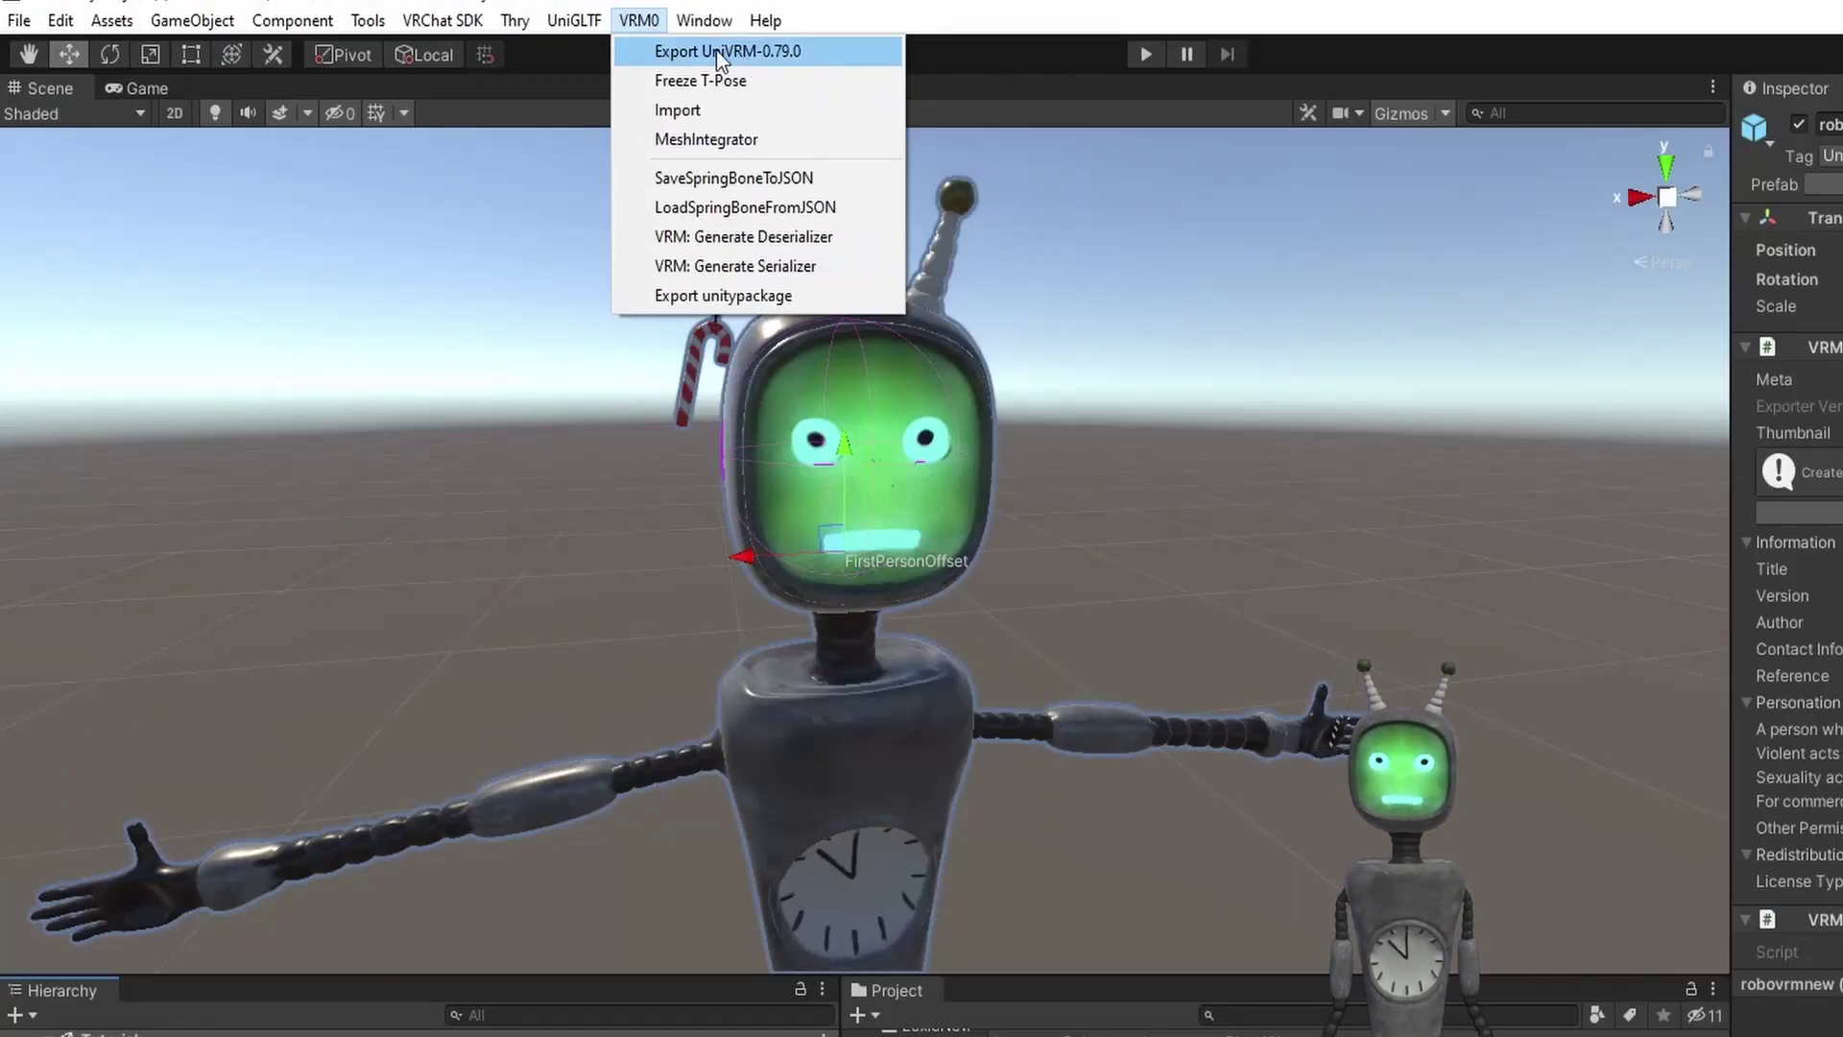
click(716, 50)
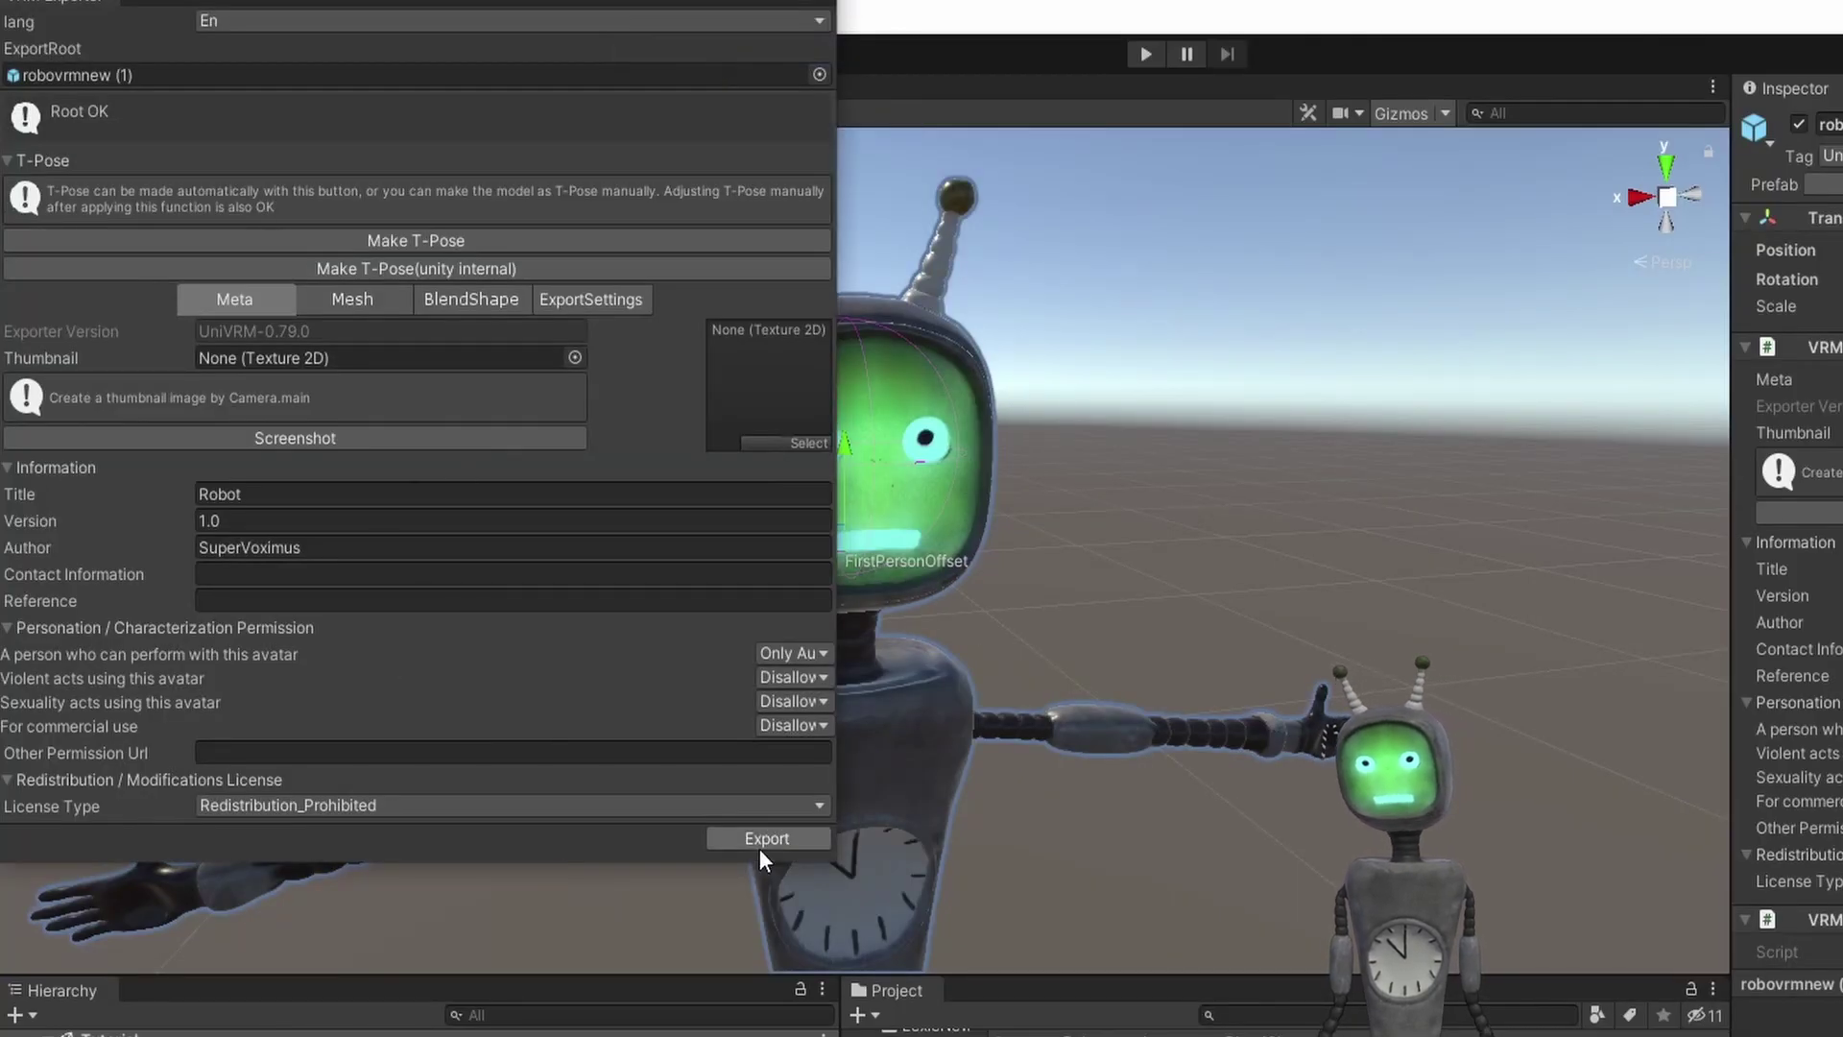